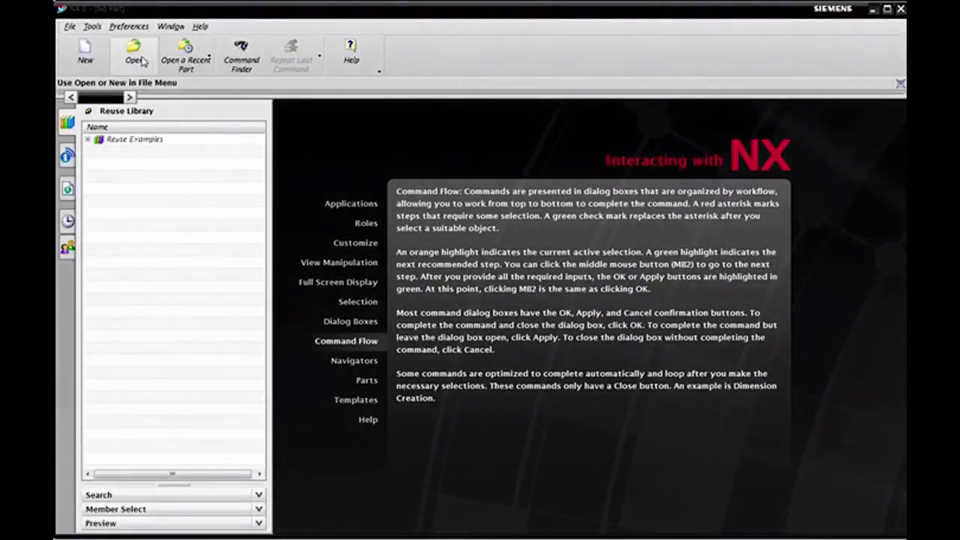
Step: Open the part file Example3_Mill_Rough1+Finish.prt from the CAM folder on the desktop
click(129, 59)
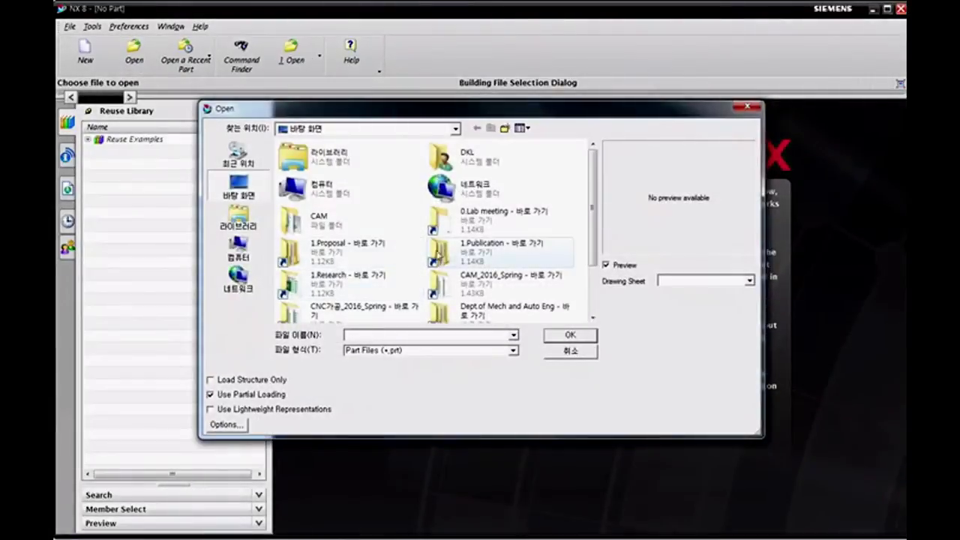
double_click(336, 222)
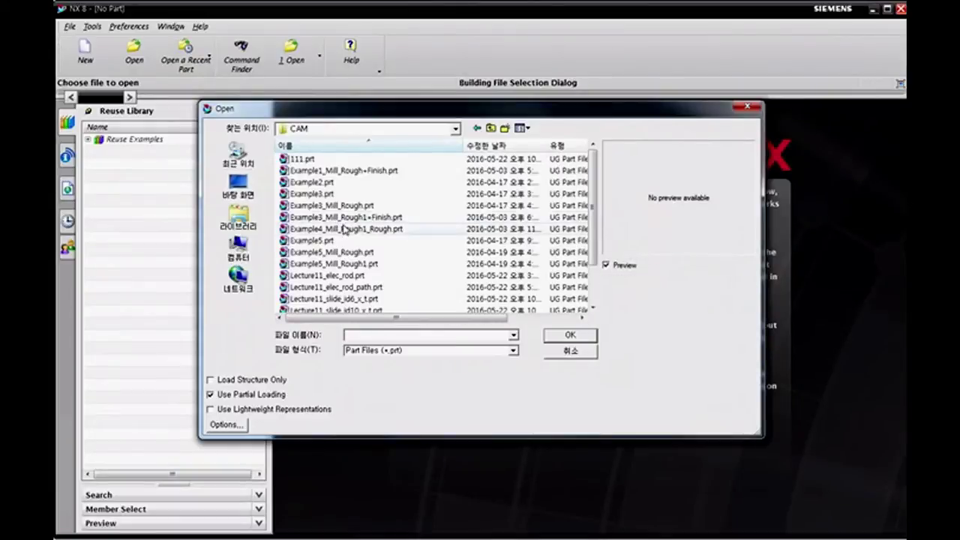
click(343, 218)
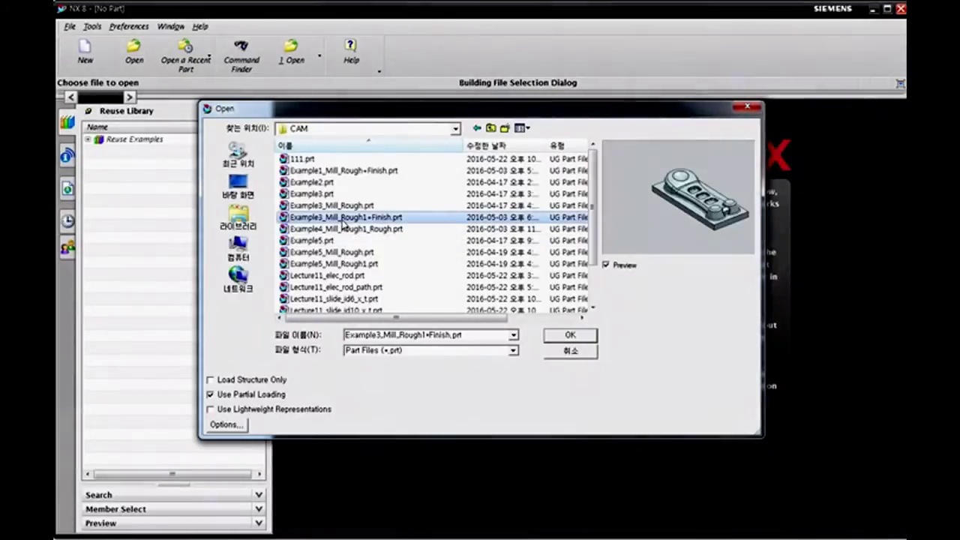
click(568, 336)
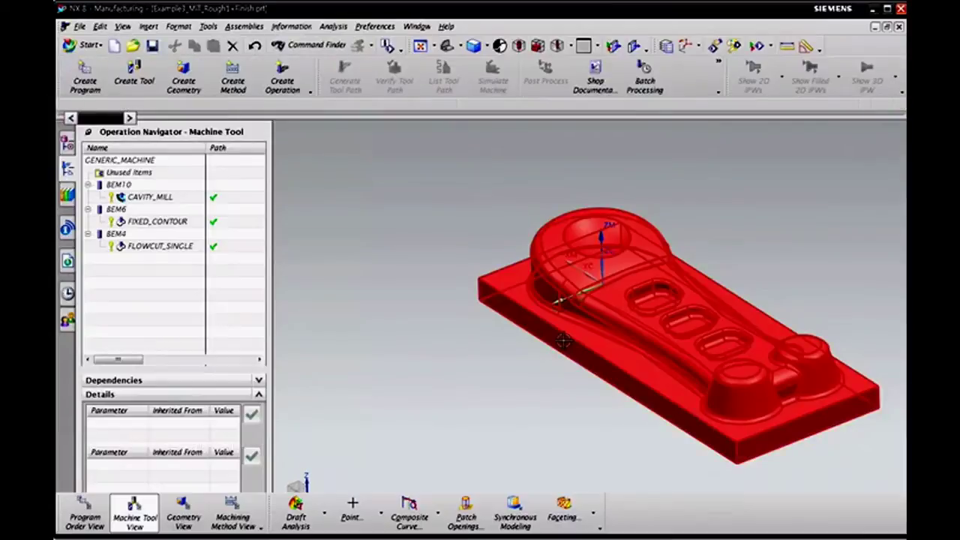
Step: Preview the BEM10, BEM6 and BEM4 tools on the part, and clear the tool selection and part highlighting
click(128, 188)
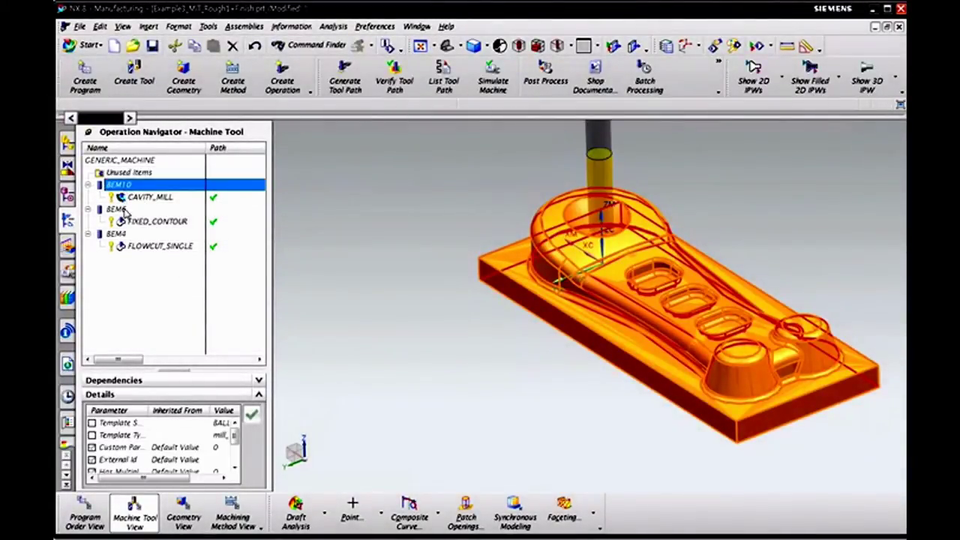
click(122, 211)
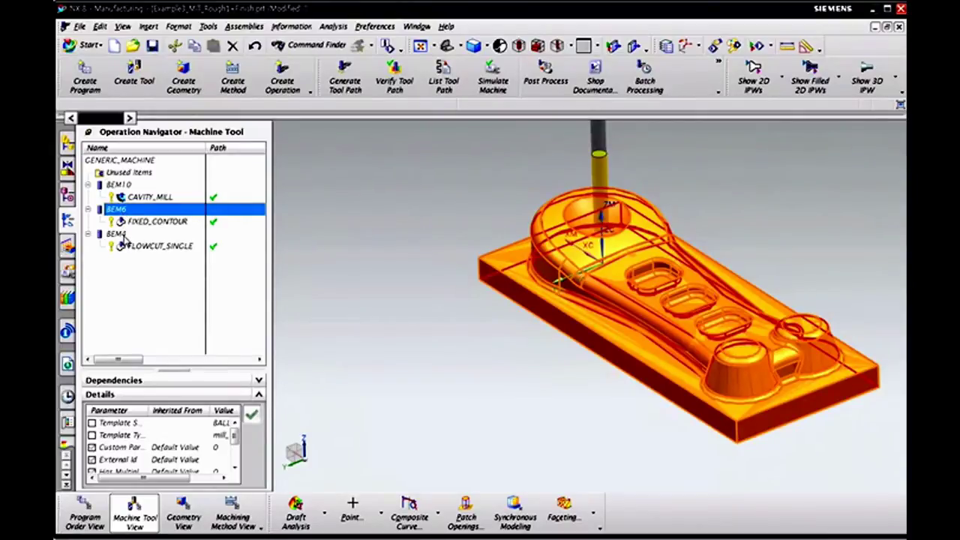
click(117, 234)
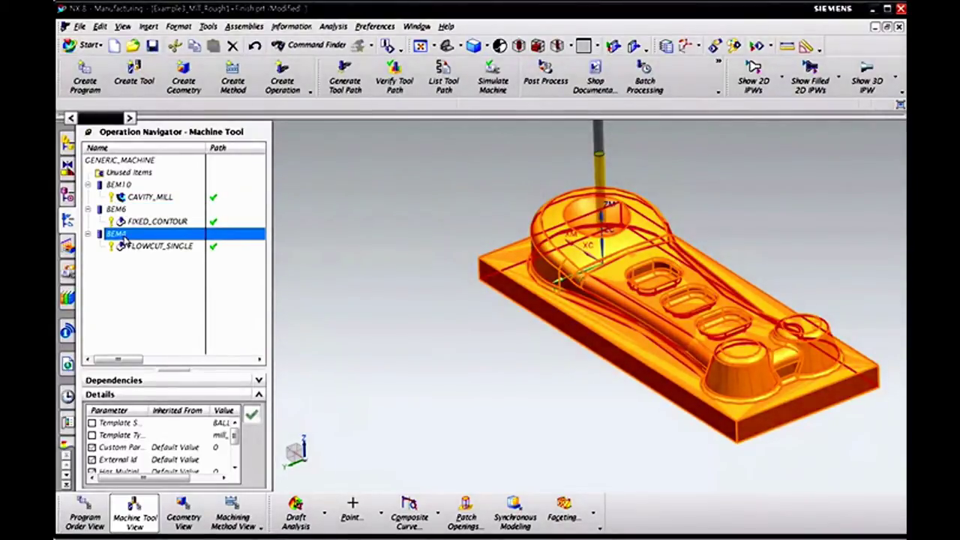
middle_drag(742, 338, 746, 272)
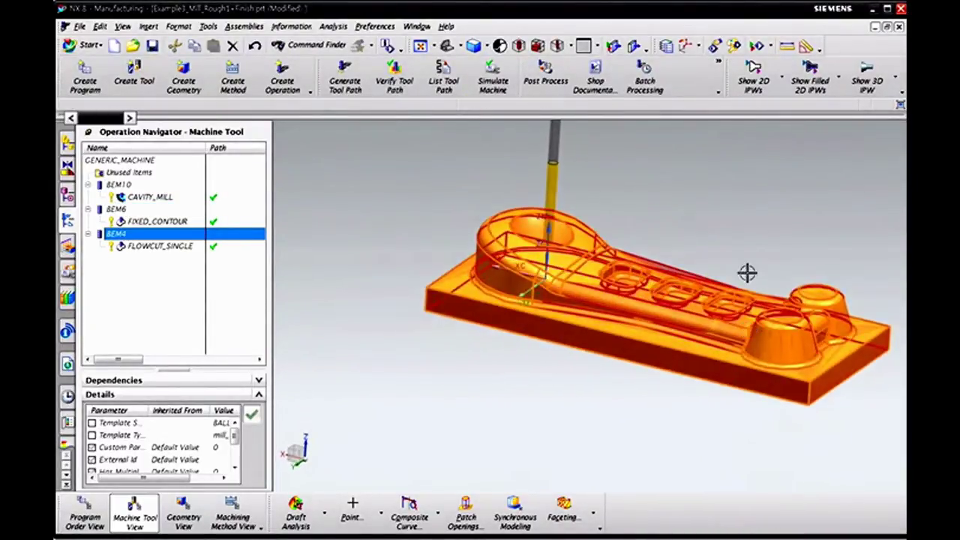
right_click(751, 221)
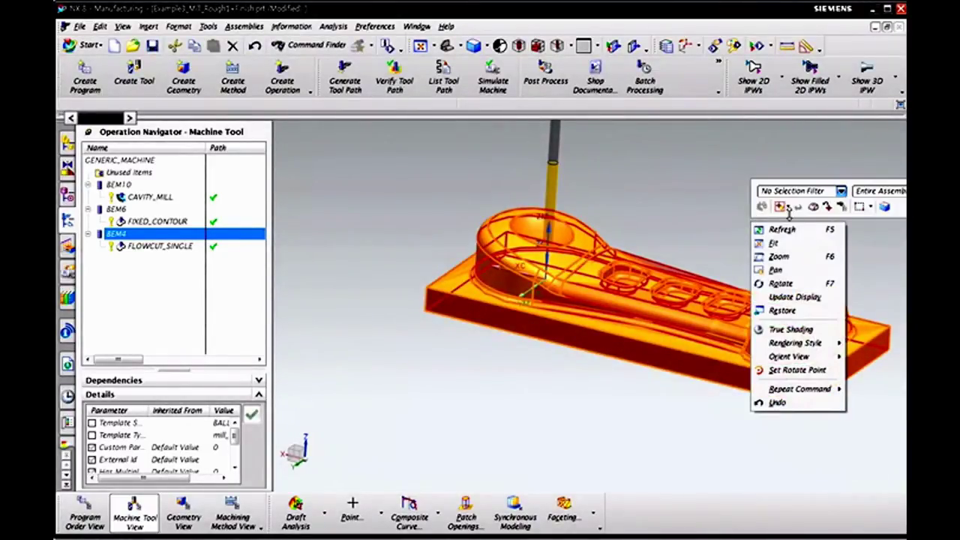
click(828, 211)
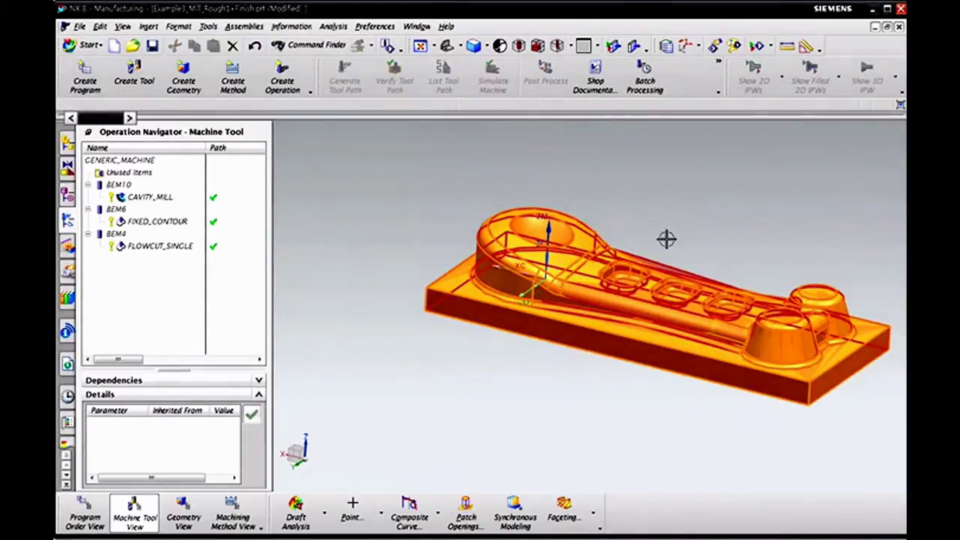
middle_drag(644, 331, 630, 337)
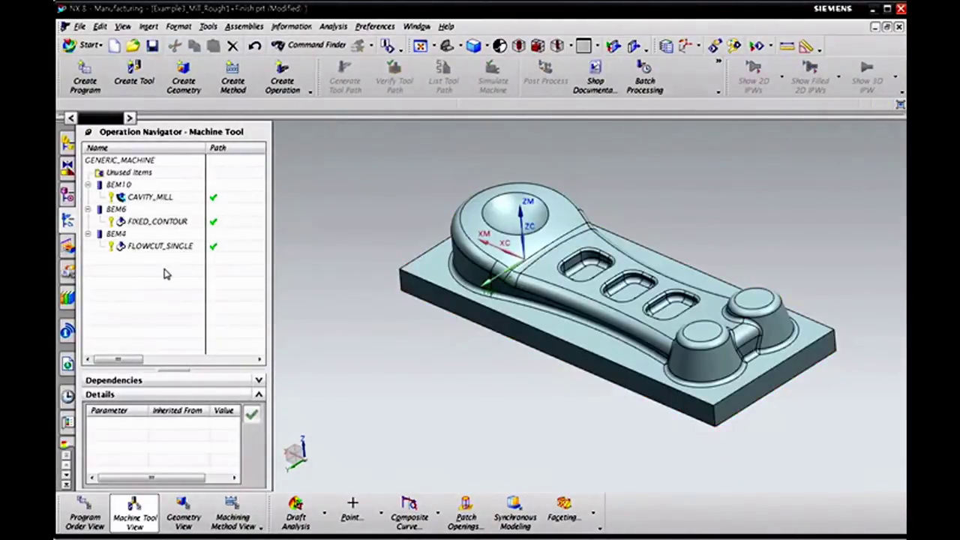
Step: Generate the tool paths of all WORKPIECE operations (CAVITY_MILL, FIXED_CONTOUR, FLOWCUT_SINGLE), accepting each path, and review the generation warnings
click(188, 516)
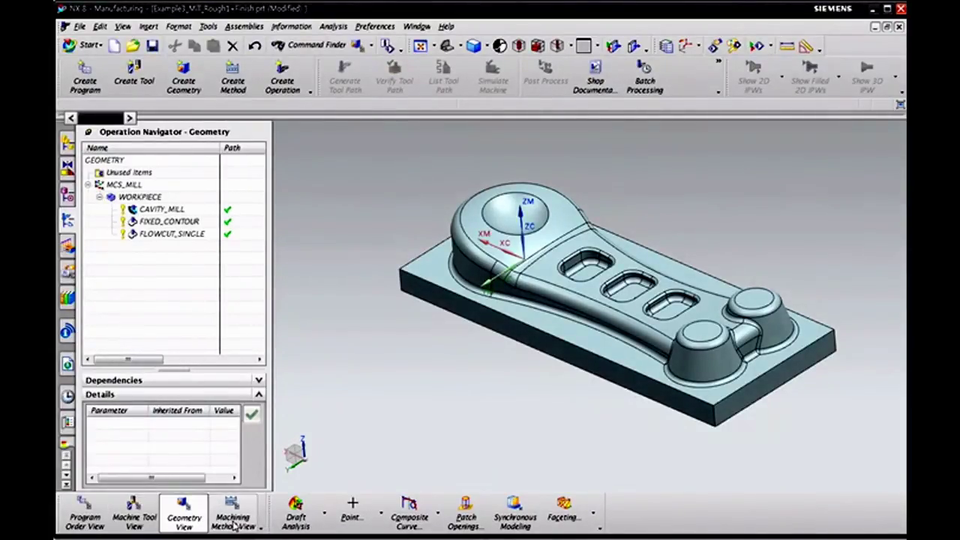
click(143, 197)
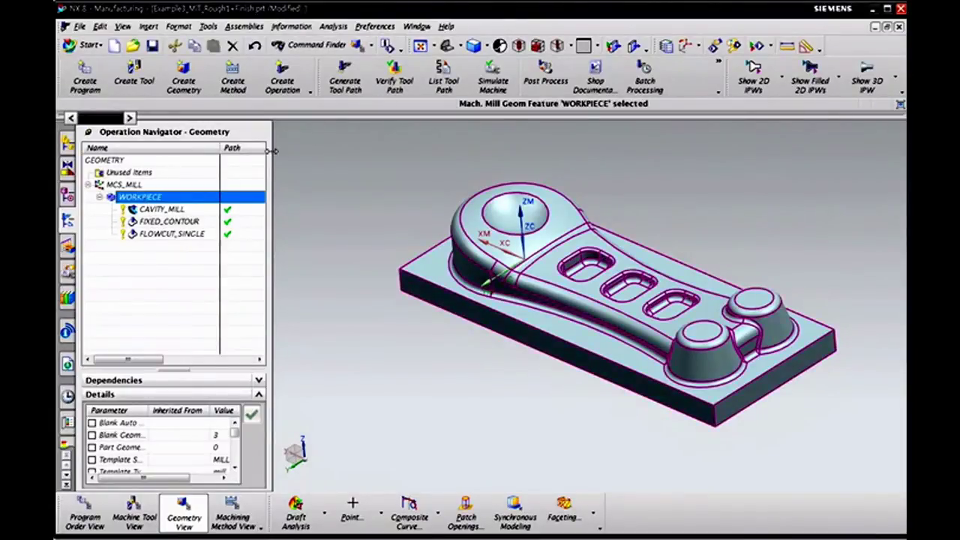
click(345, 78)
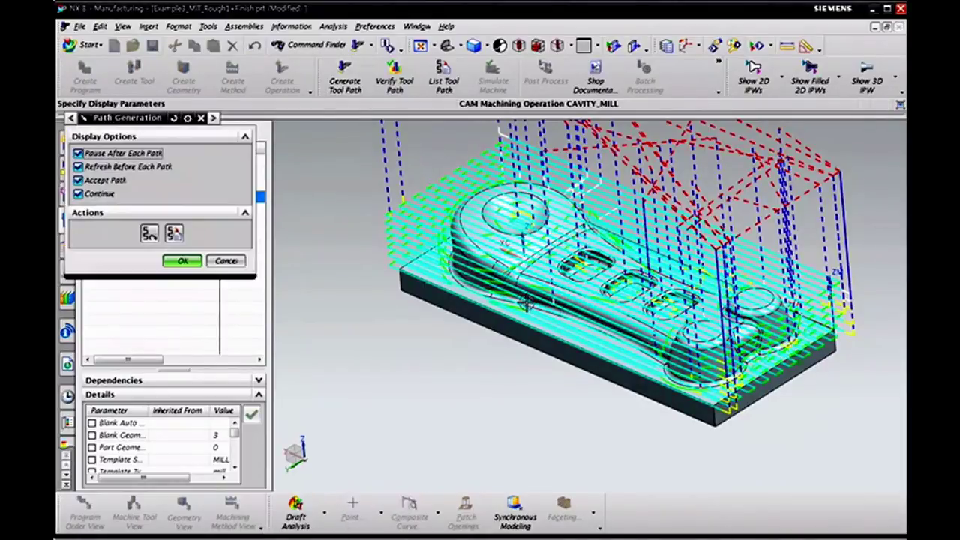
shift+middle_drag(567, 264, 546, 345)
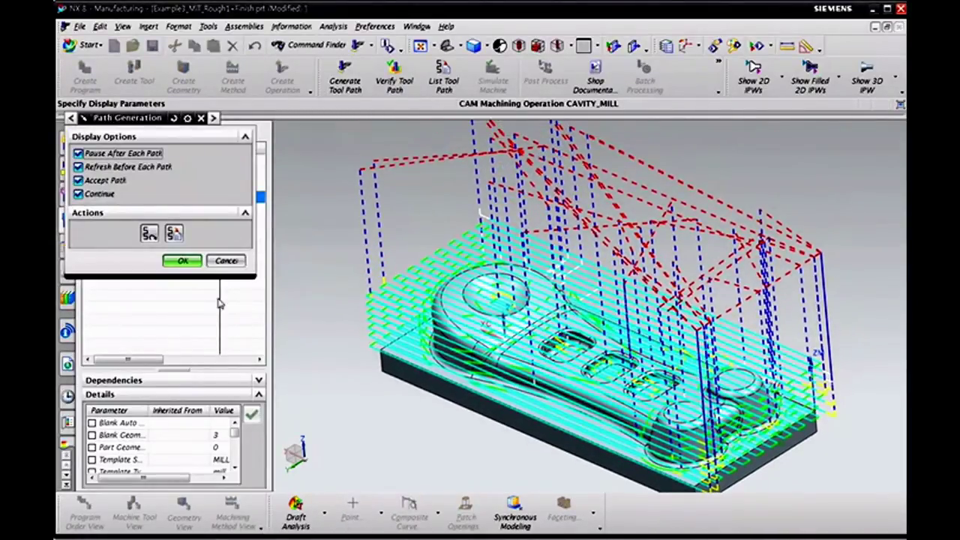
click(182, 260)
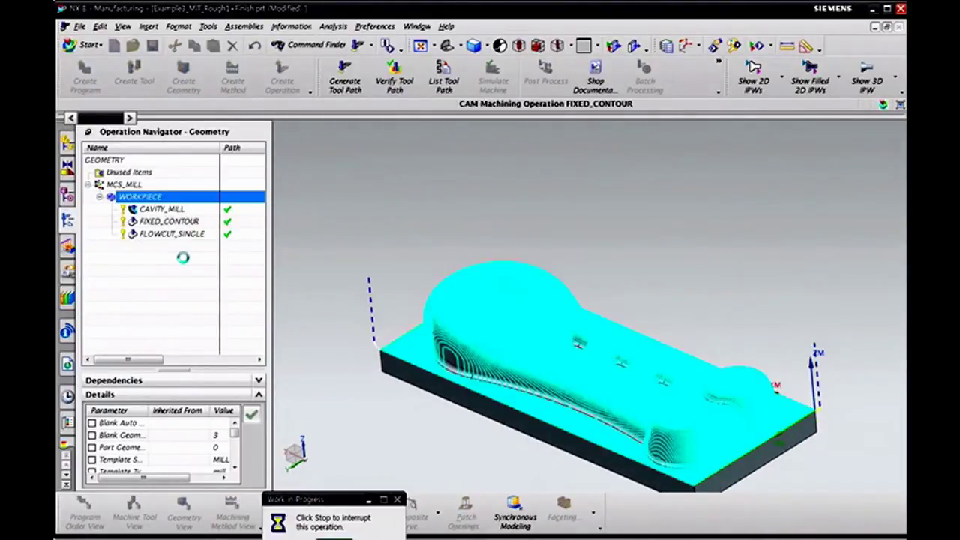
click(183, 261)
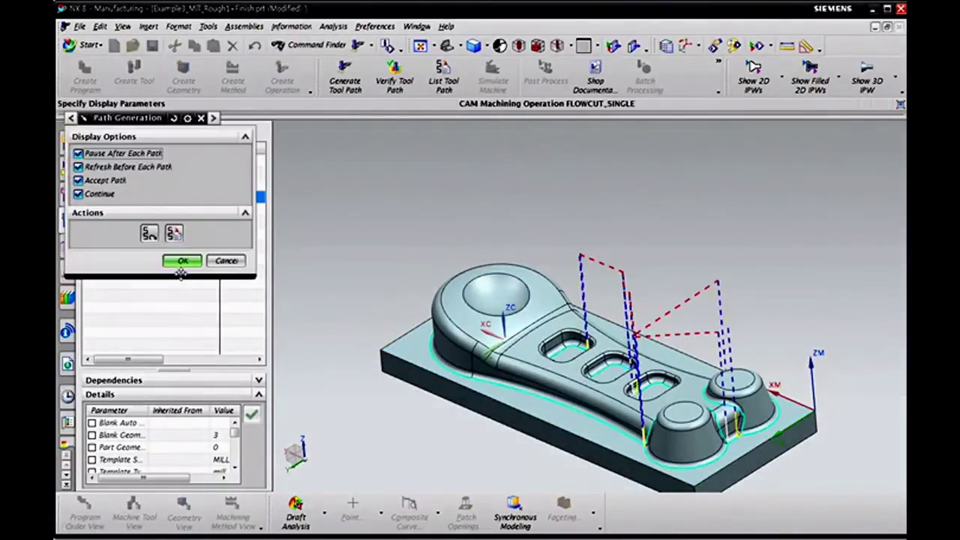
click(182, 261)
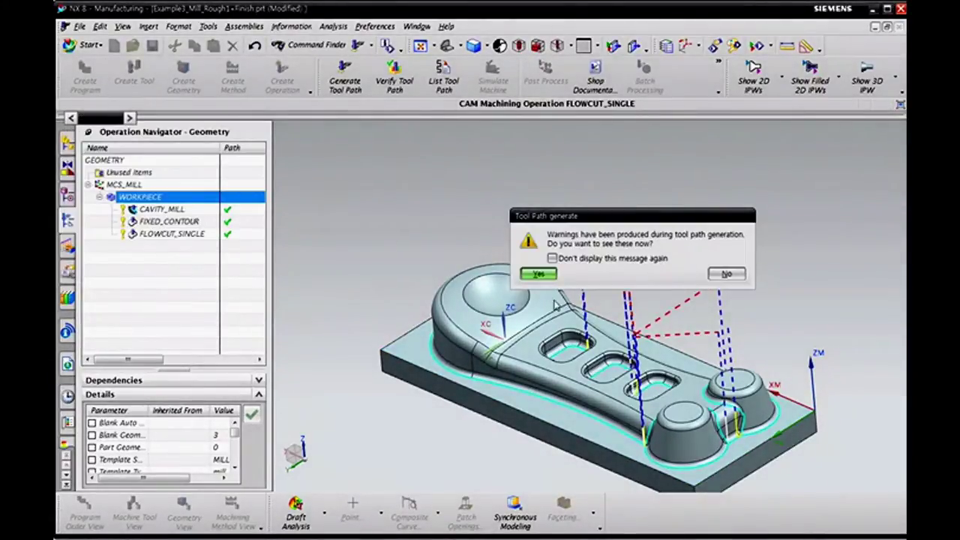
click(541, 274)
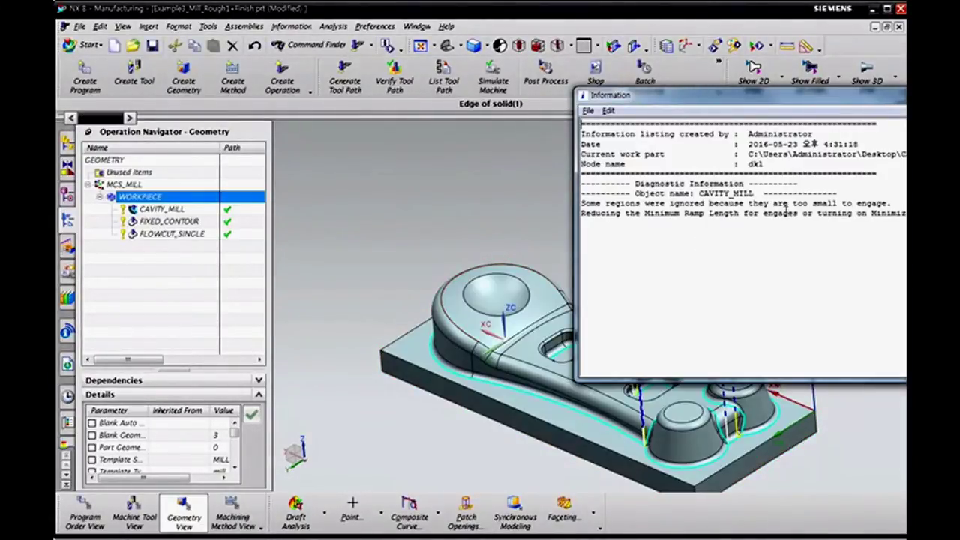
key(alt+F4)
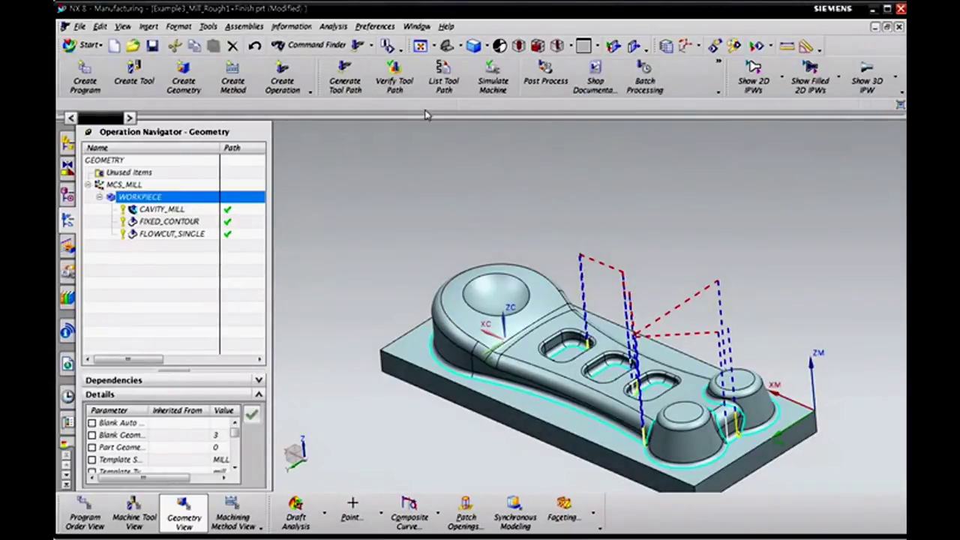
click(394, 76)
click(127, 216)
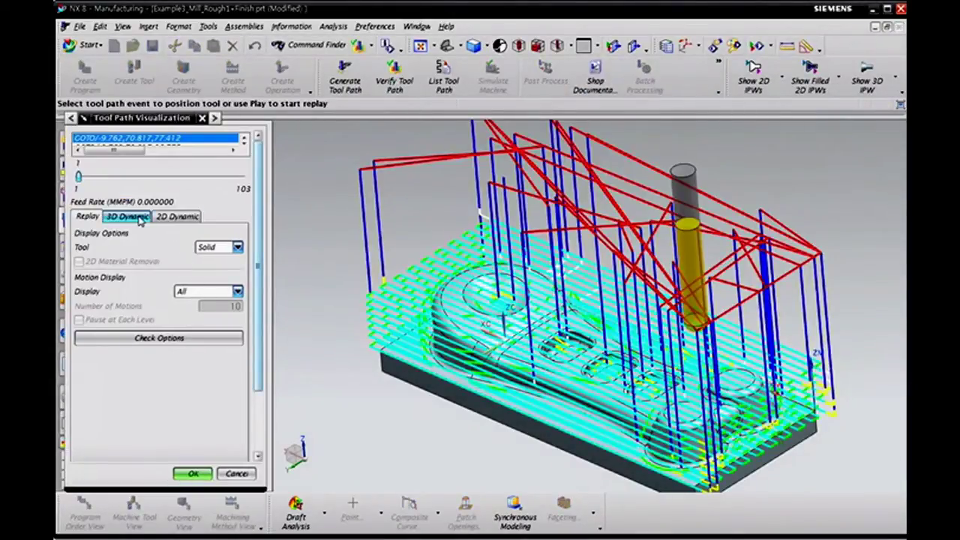
click(178, 216)
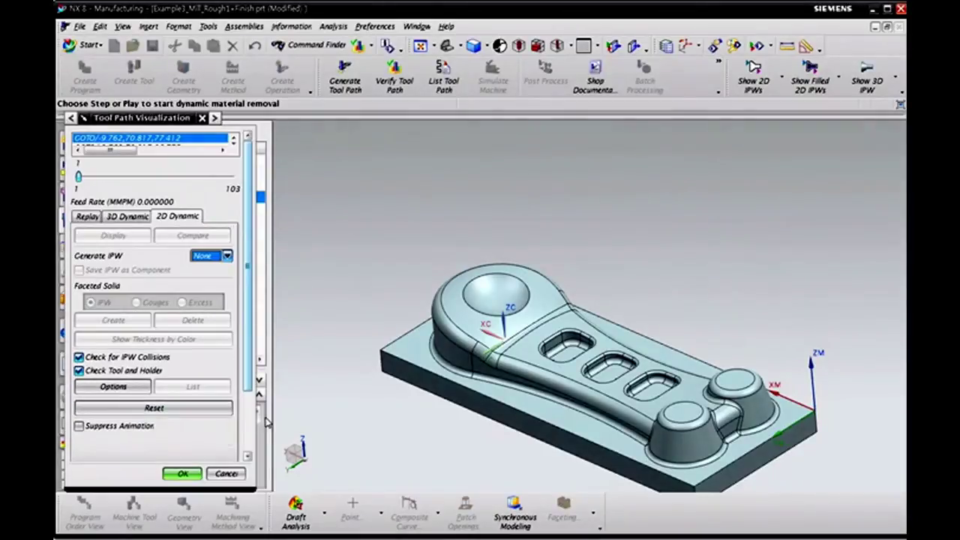
click(177, 473)
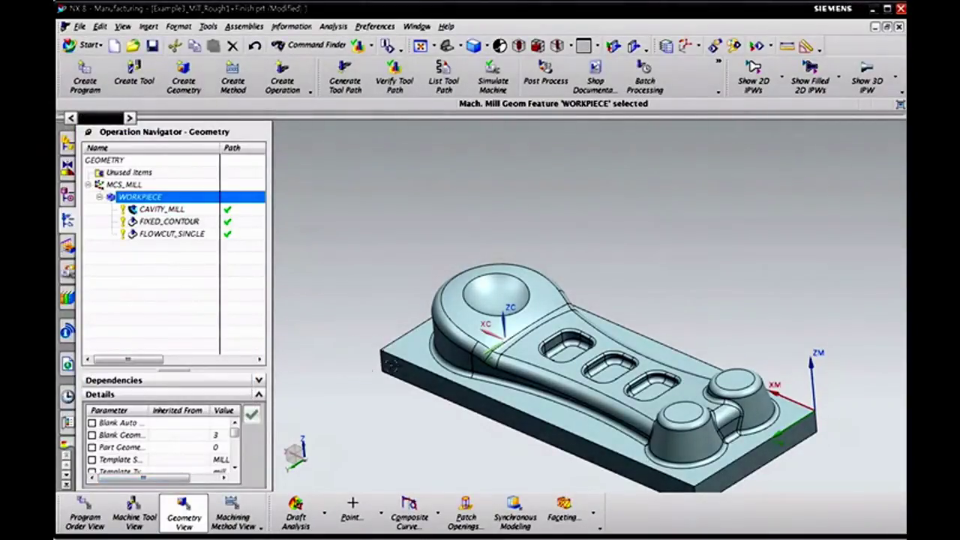
Step: Verify the WORKPIECE tool paths by playing the 2D Dynamic and 3D Dynamic material-removal simulations
click(417, 87)
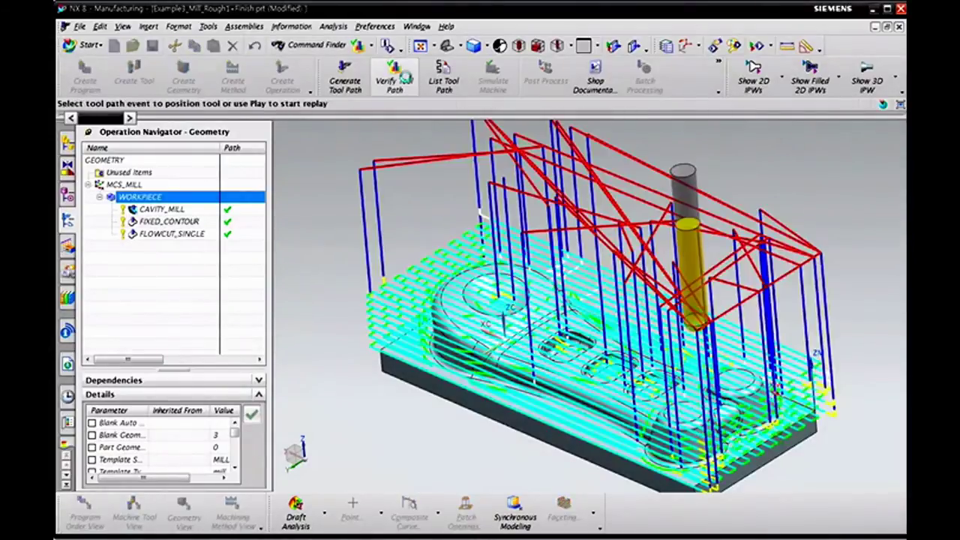
click(183, 217)
scroll(178, 429, down, 3)
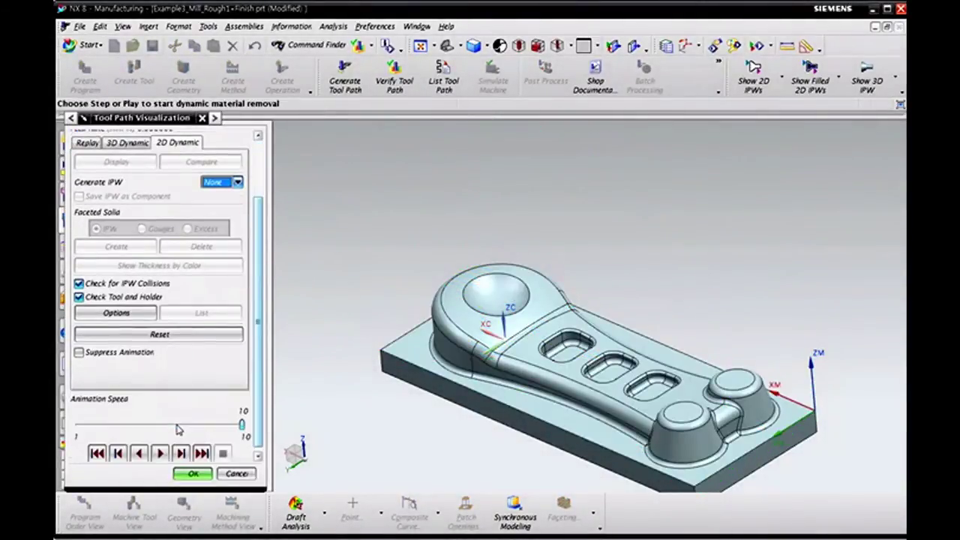
click(159, 453)
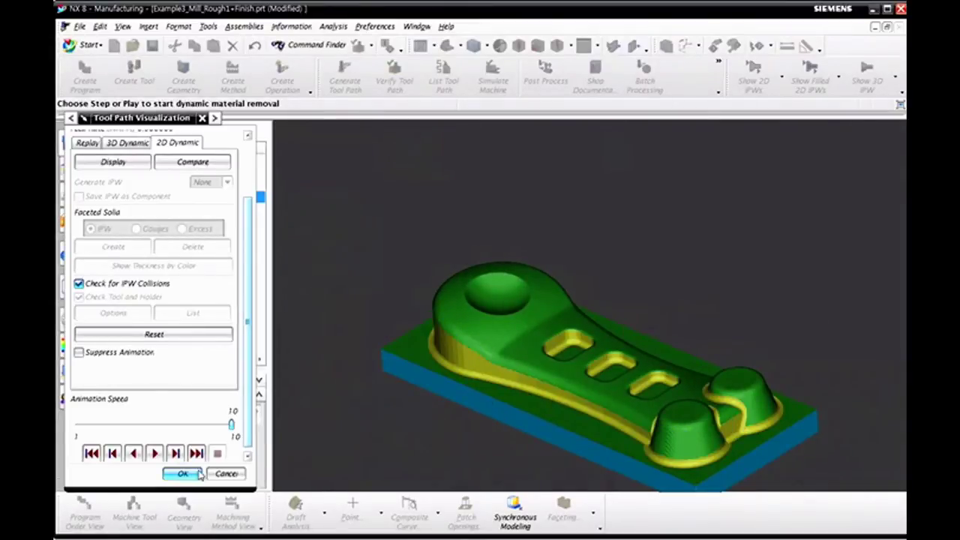
click(124, 142)
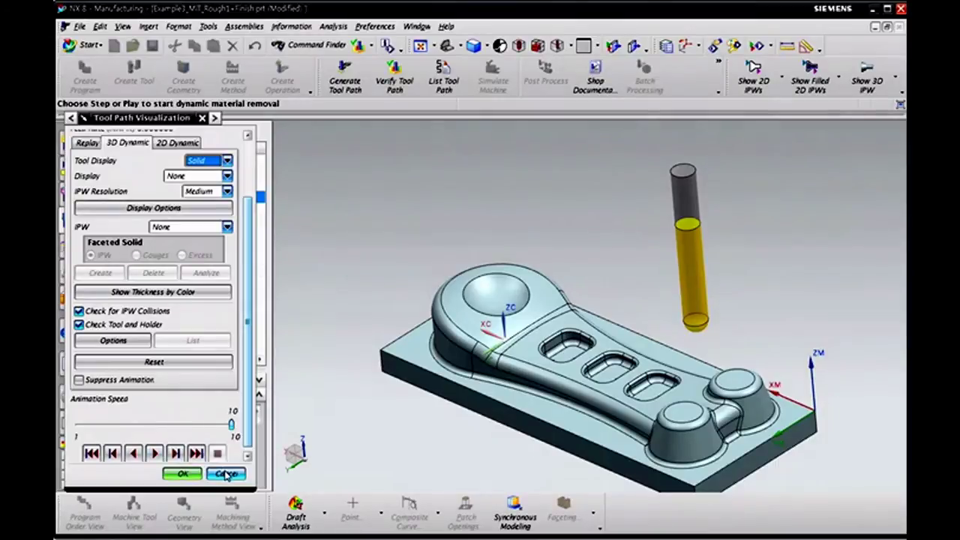
click(153, 454)
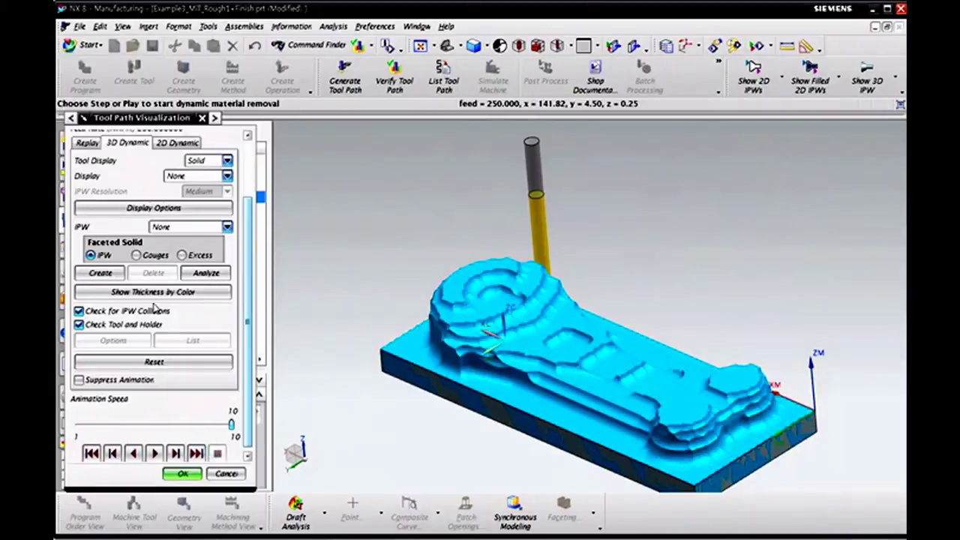
Step: Show the machined stock's thickness by color, measure it on the round head, body, boss and middle pocket, and close the visualization
click(150, 292)
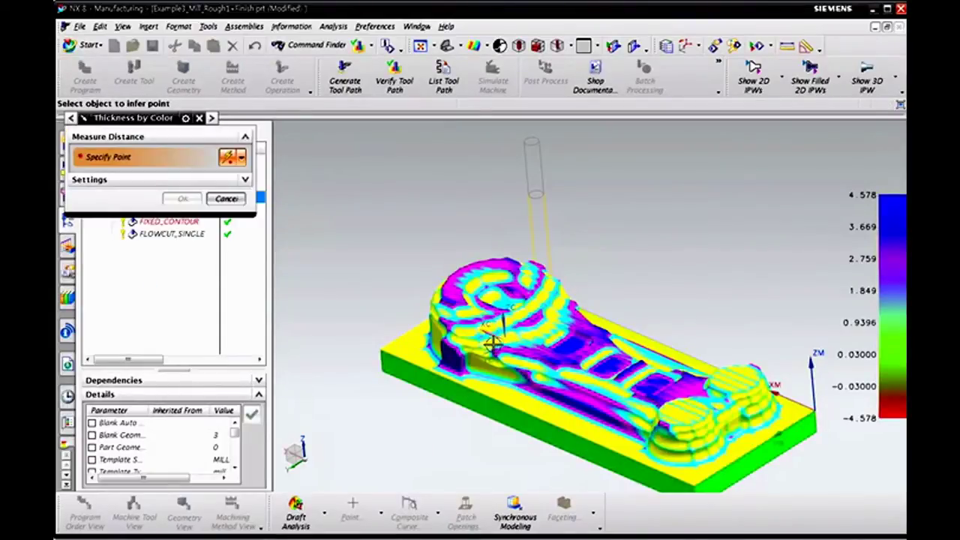
click(522, 276)
click(541, 285)
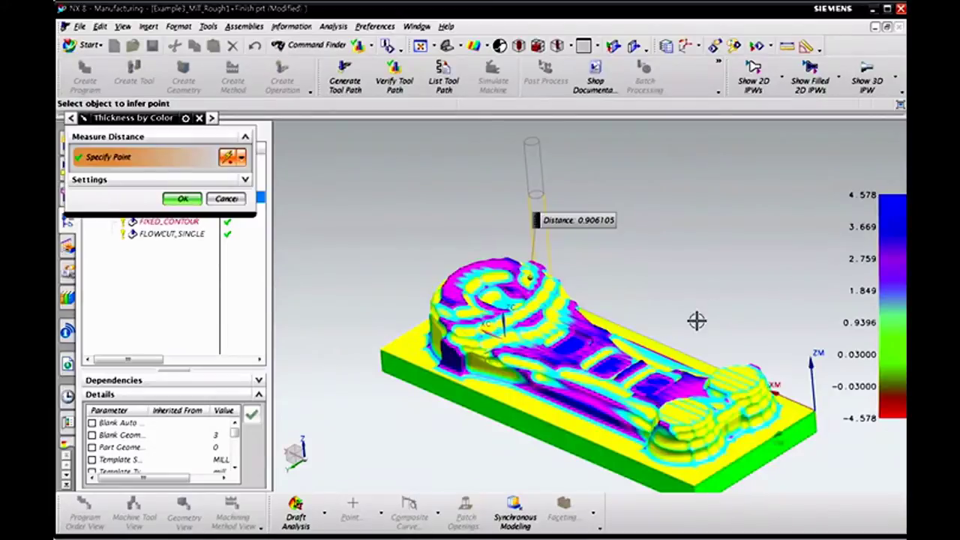
click(580, 350)
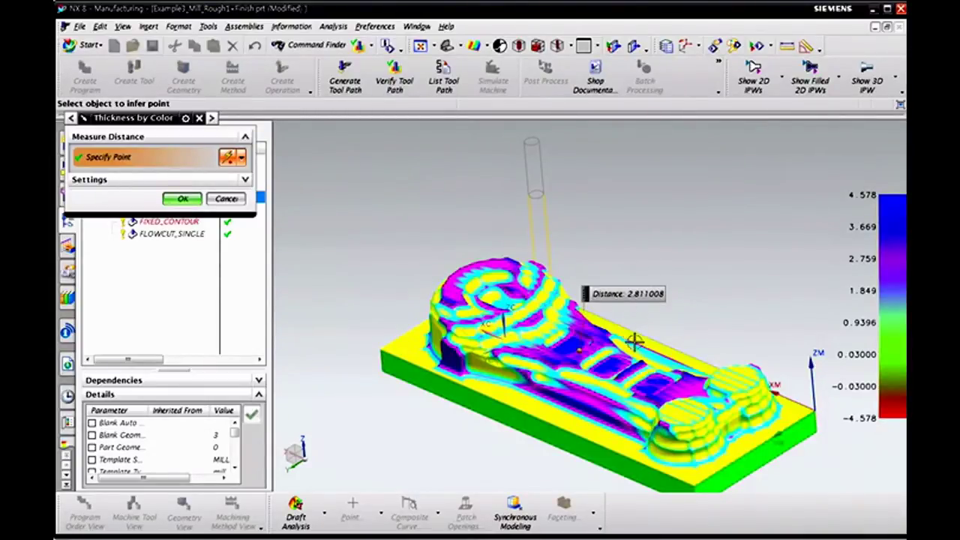
click(677, 415)
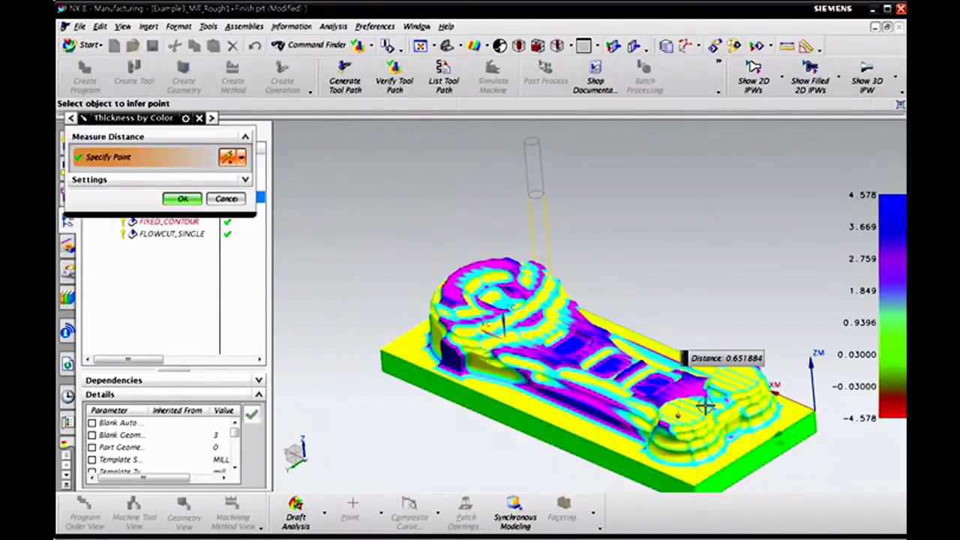
click(607, 361)
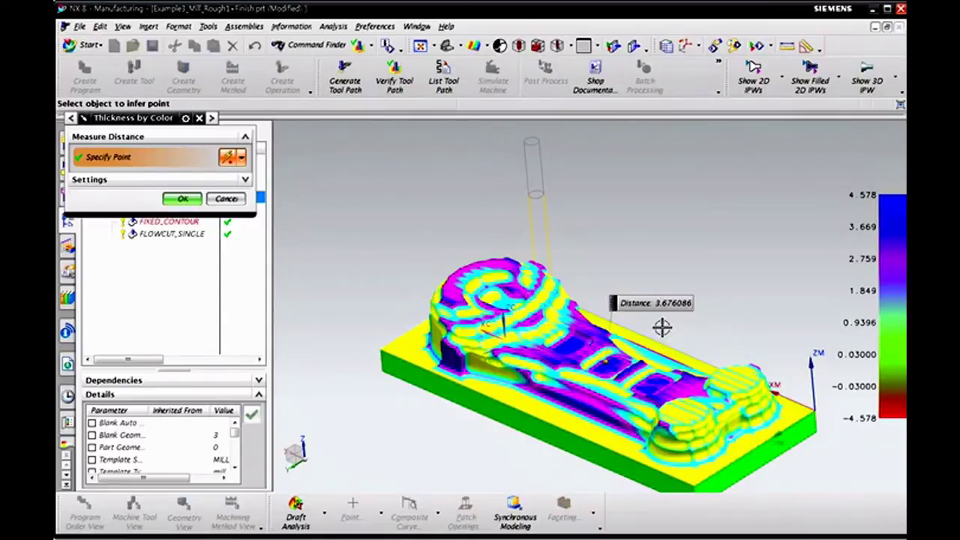
click(179, 201)
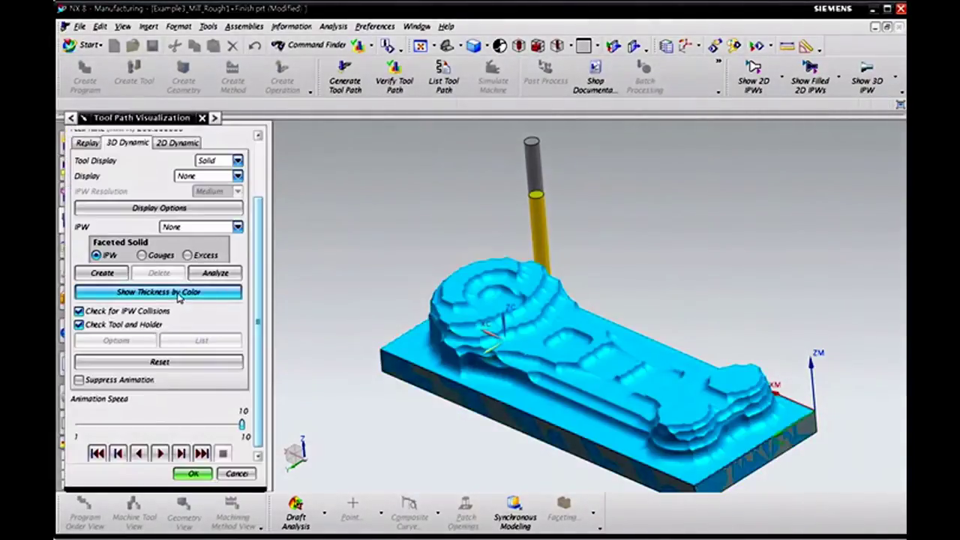
click(236, 474)
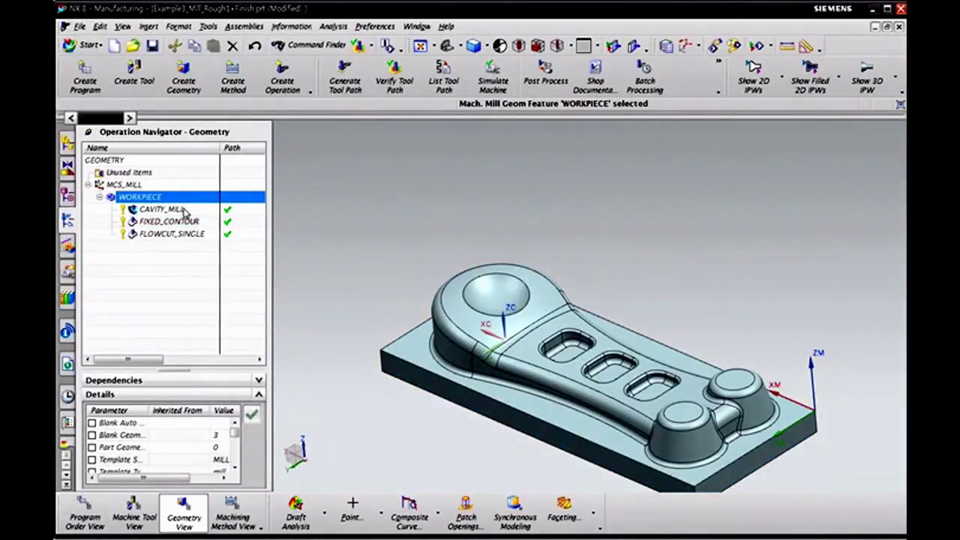
Step: Display the CAVITY_MILL, FIXED_CONTOUR and FLOWCUT_SINGLE tool paths one after another, and return to the WORKPIECE group
right_click(150, 200)
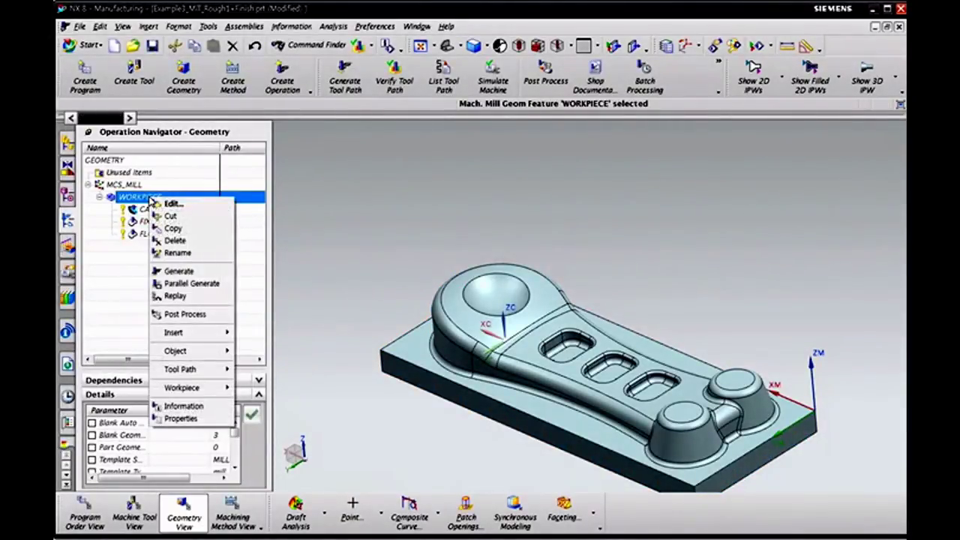
click(109, 280)
click(156, 210)
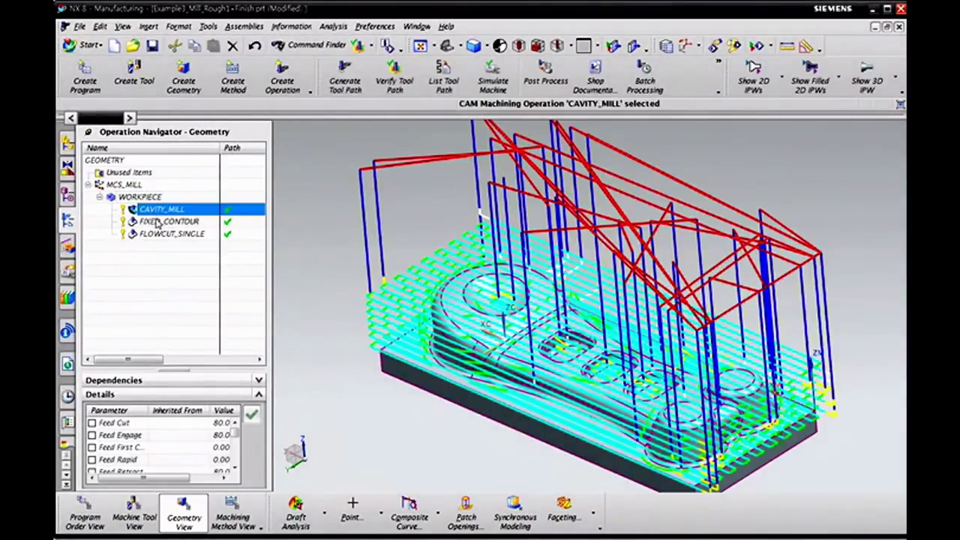
click(157, 222)
click(159, 234)
click(139, 196)
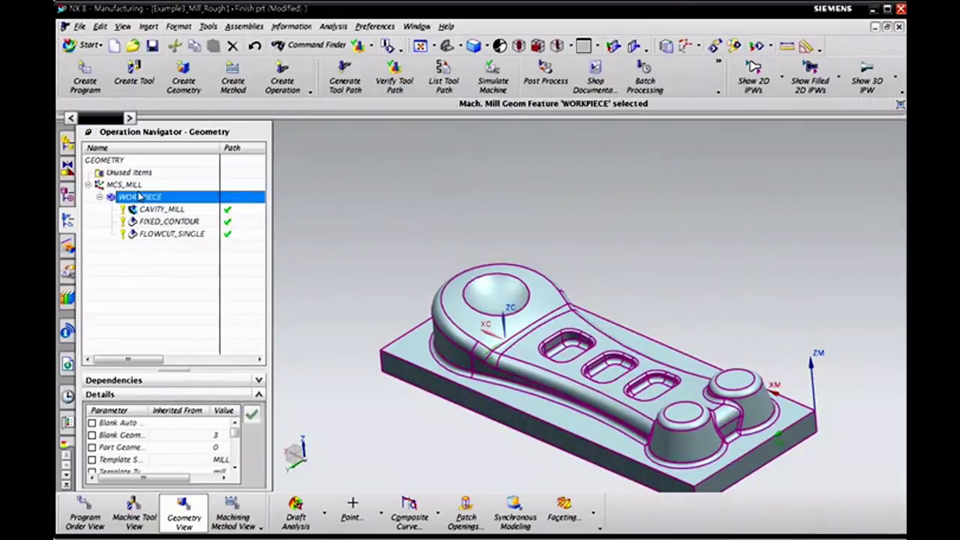
Step: Select the CAVITY_MILL operation and start post-processing it
click(155, 210)
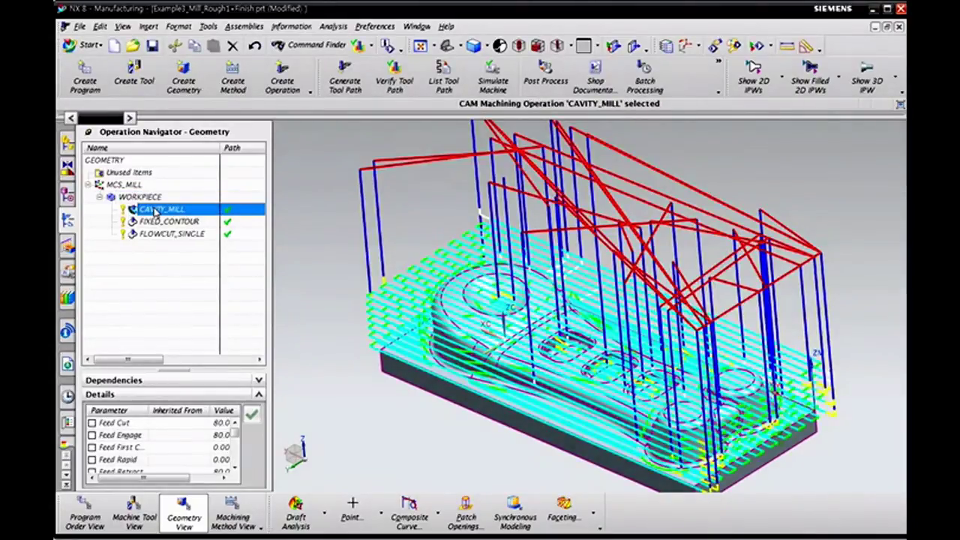
right_click(155, 210)
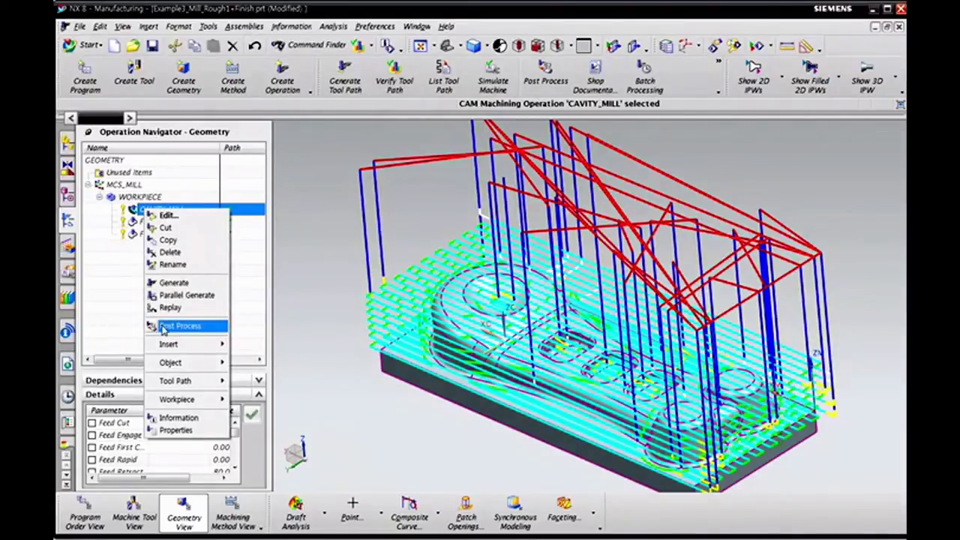
click(127, 315)
click(168, 212)
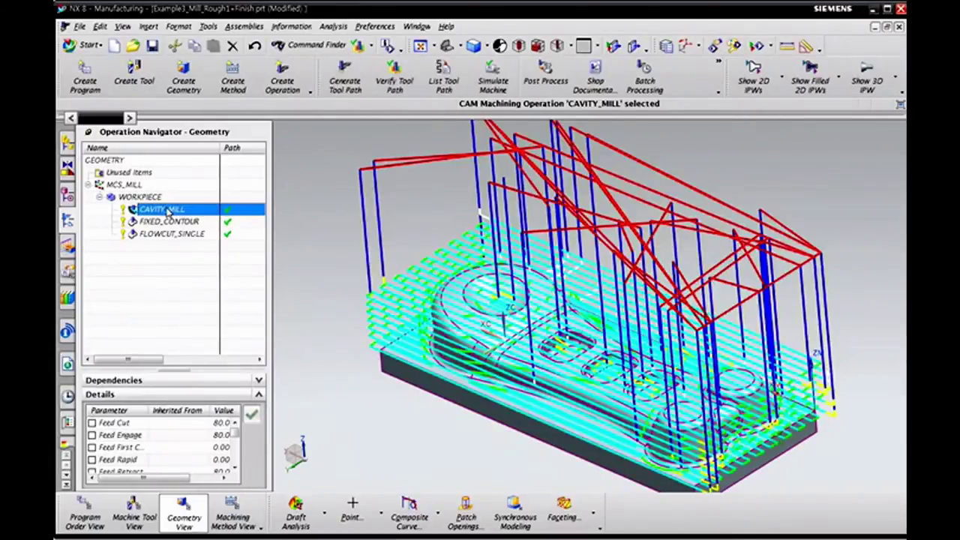
click(546, 81)
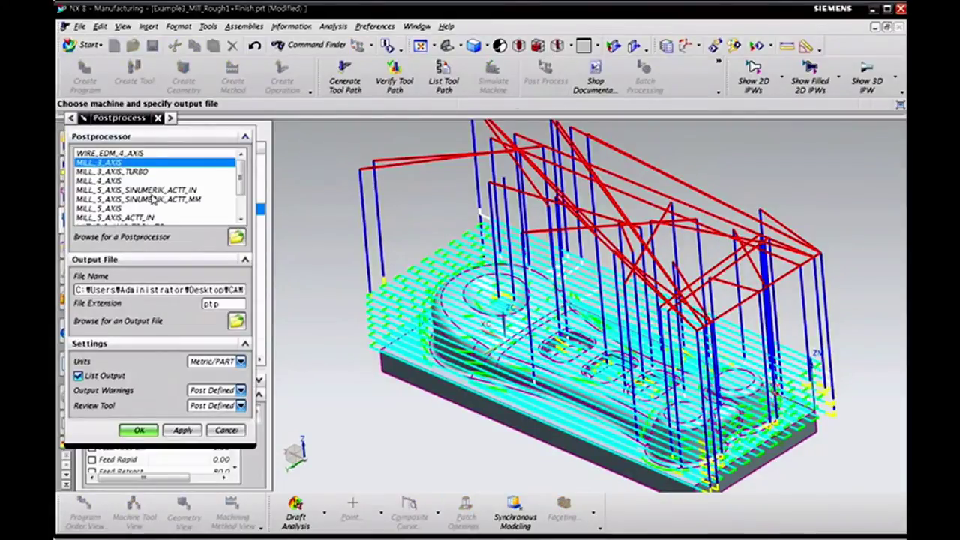
Step: Examine the available postprocessors, from wire EDM and 3- to 5-axis mills to lathe and mill-turn types, and their file extensions
click(120, 172)
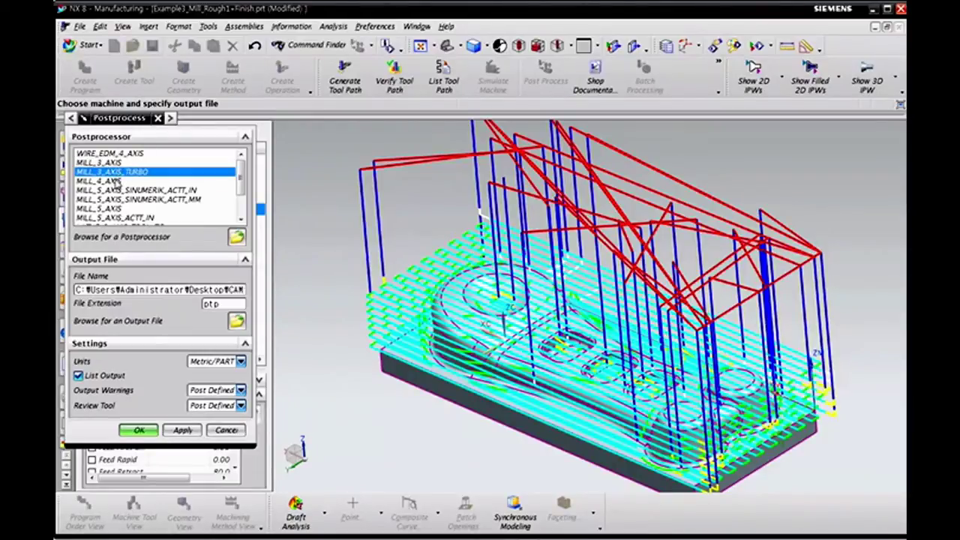
click(116, 181)
click(118, 190)
click(118, 199)
click(118, 208)
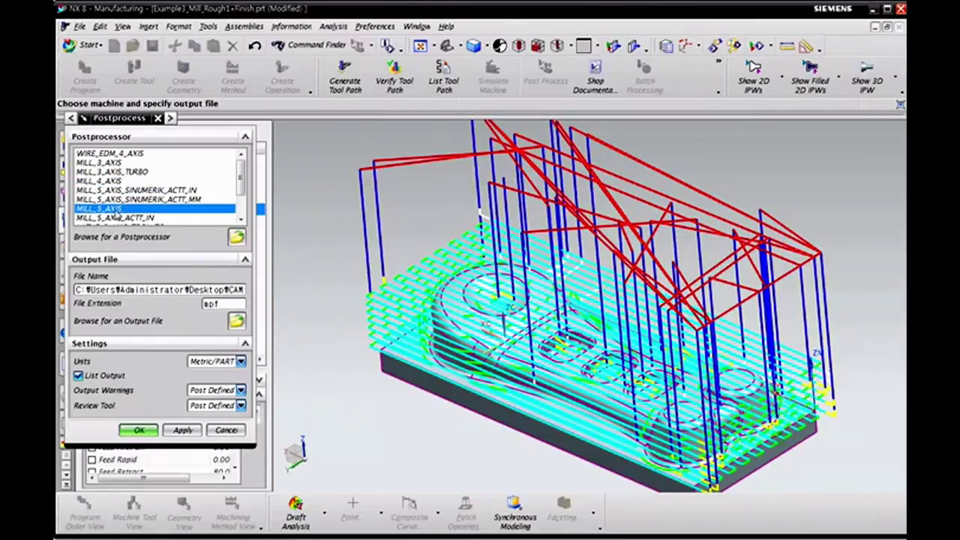
scroll(119, 213, down, 4)
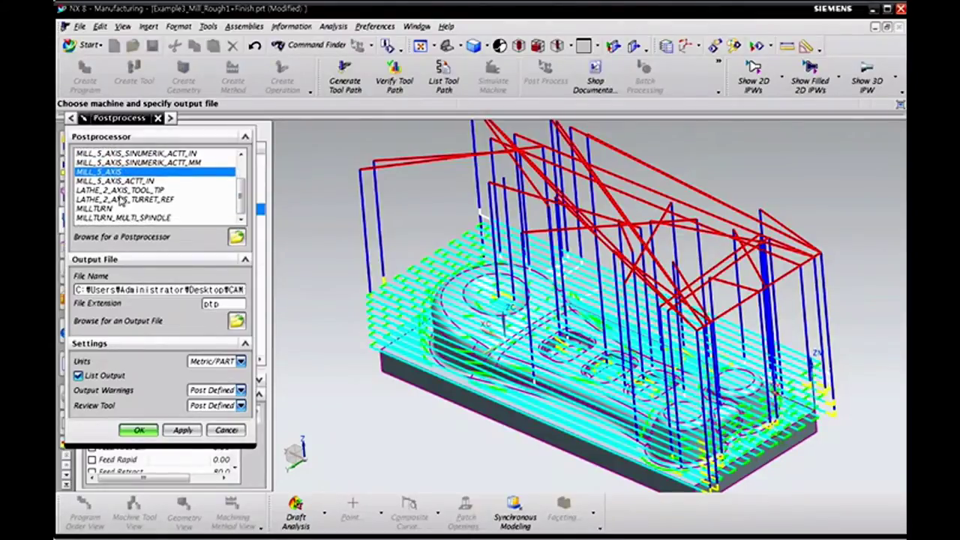
click(118, 190)
click(117, 209)
scroll(120, 209, up, 3)
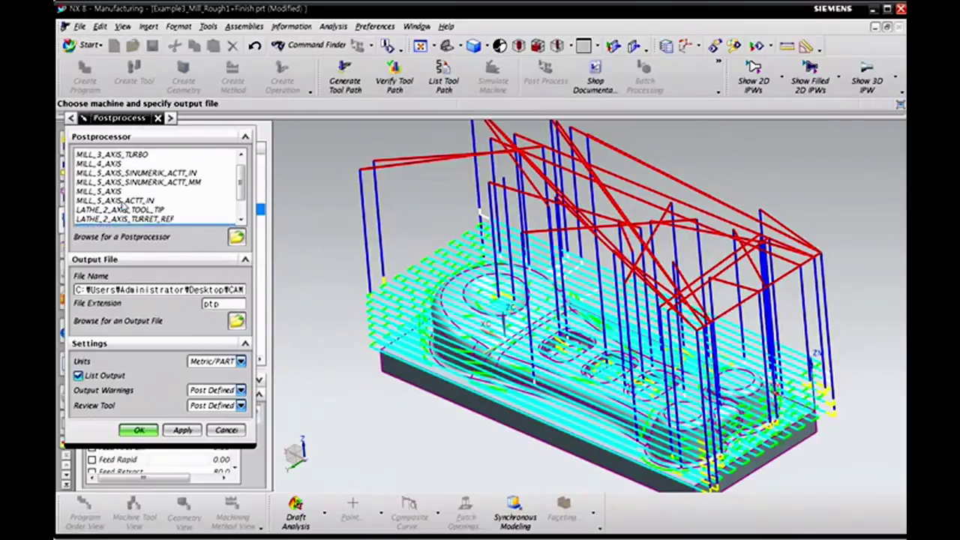
click(123, 199)
click(120, 174)
scroll(120, 180, up, 1)
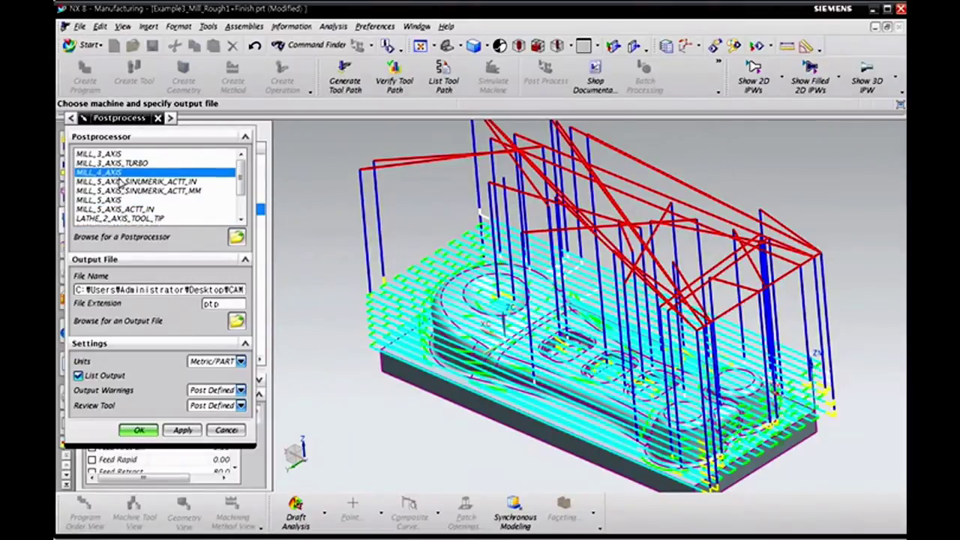
click(120, 171)
click(120, 153)
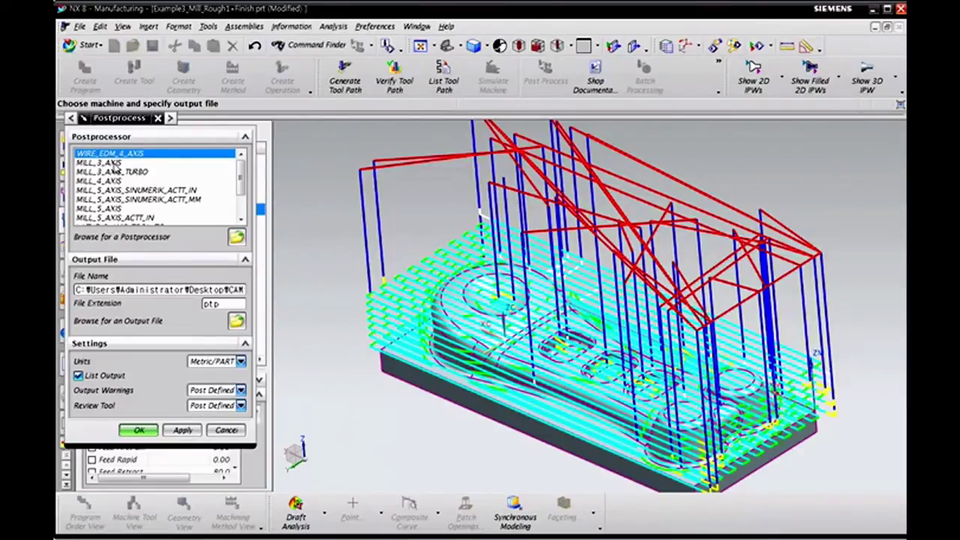
Step: Choose the MILL_3_AXIS postprocessor and set the output file extension to nc
click(114, 163)
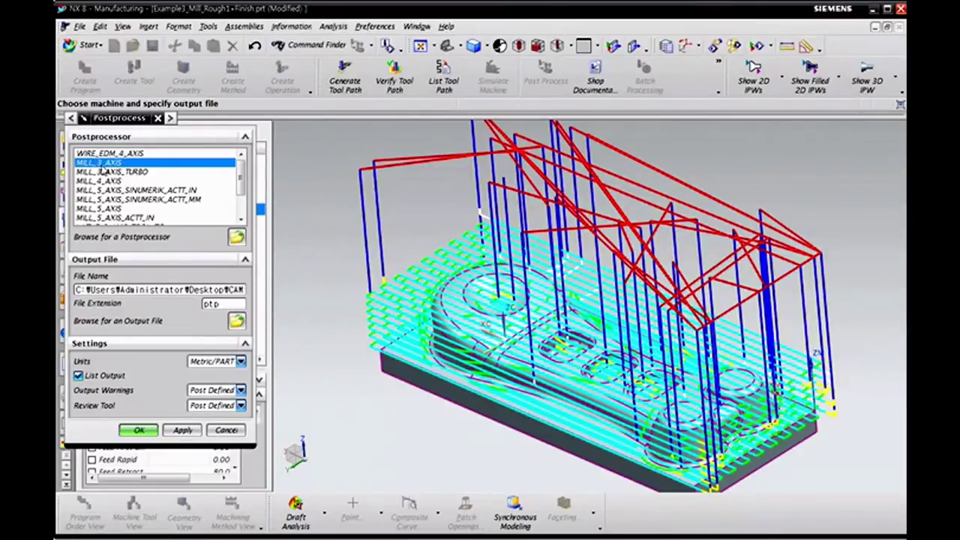
double_click(222, 290)
click(229, 304)
drag(228, 303, 195, 307)
text(nc)
Step: Try the Post Defined and Inch output units, and return the units to Metric/PART
click(213, 362)
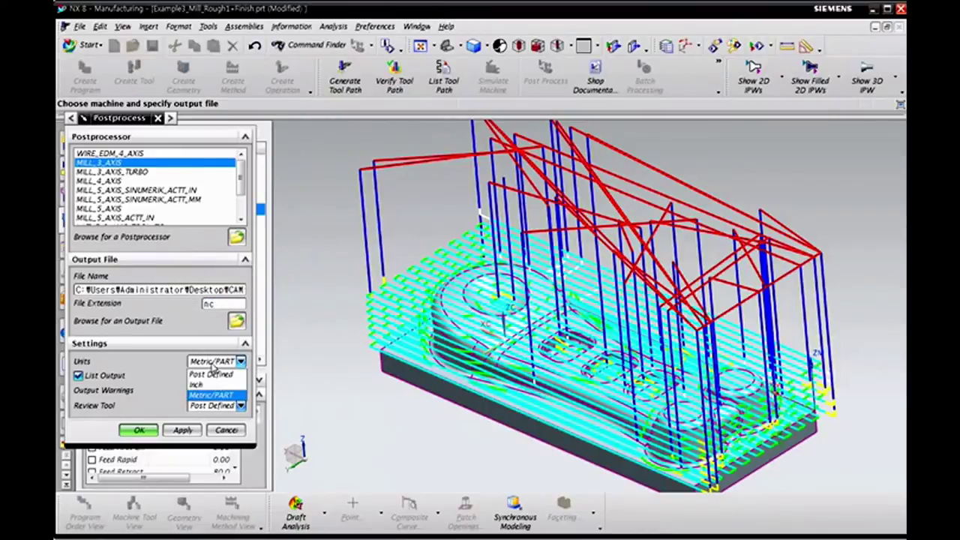
click(212, 373)
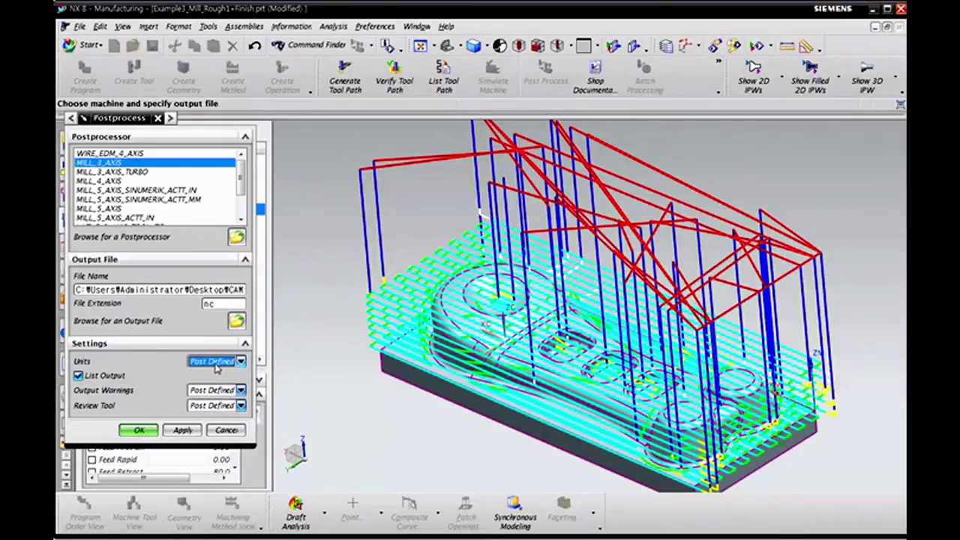
click(215, 362)
click(215, 384)
click(217, 362)
click(212, 396)
Step: Generate the CAVITY_MILL NC code, accepting the unit mismatch and overwriting Example3_Mill_Rough1+Finish.nc
click(139, 430)
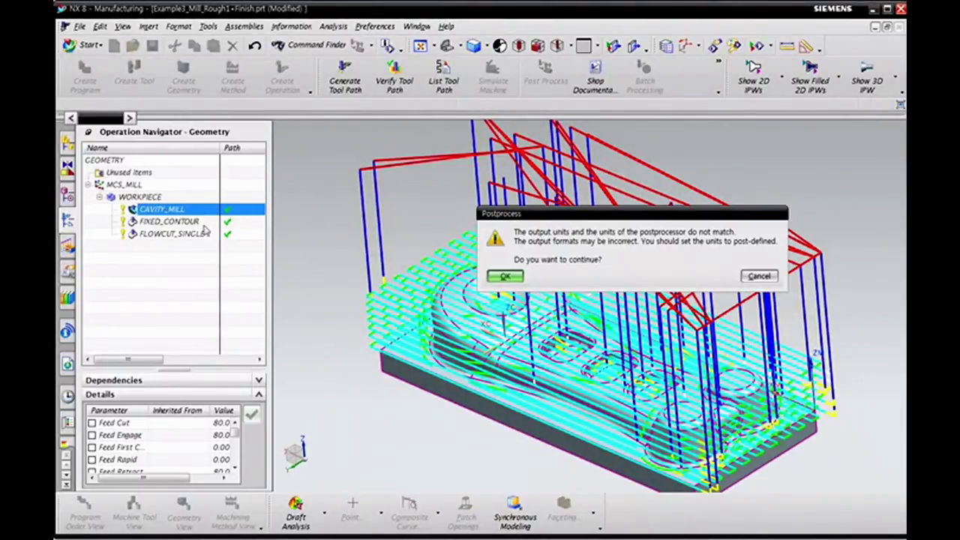
click(507, 277)
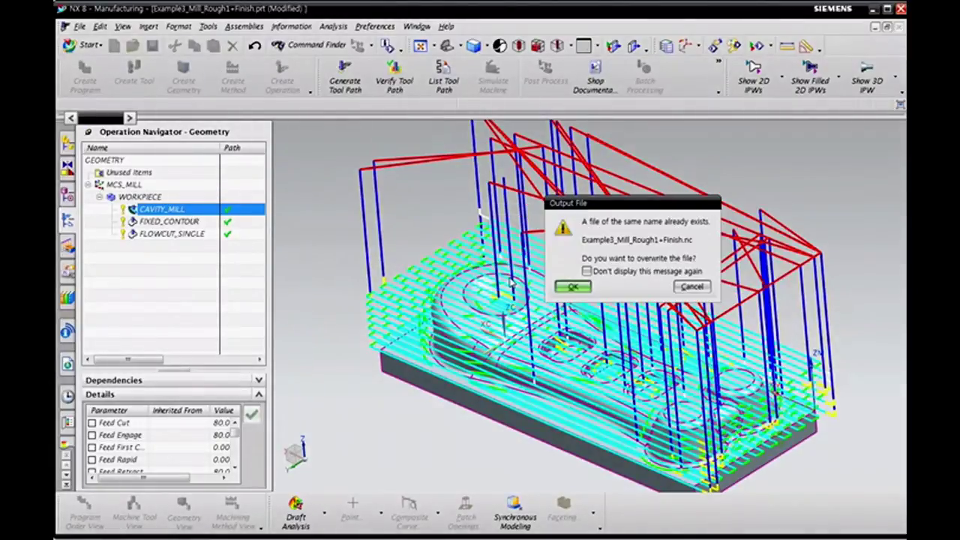
click(573, 287)
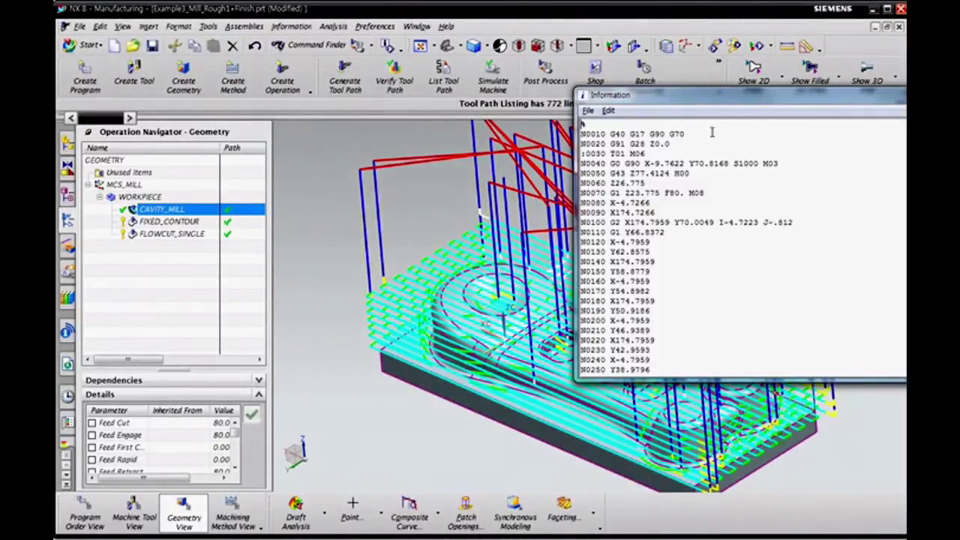
Step: Examine the NC code listing from its first blocks to the M02 program end, and return to its header
drag(716, 95, 450, 87)
click(513, 281)
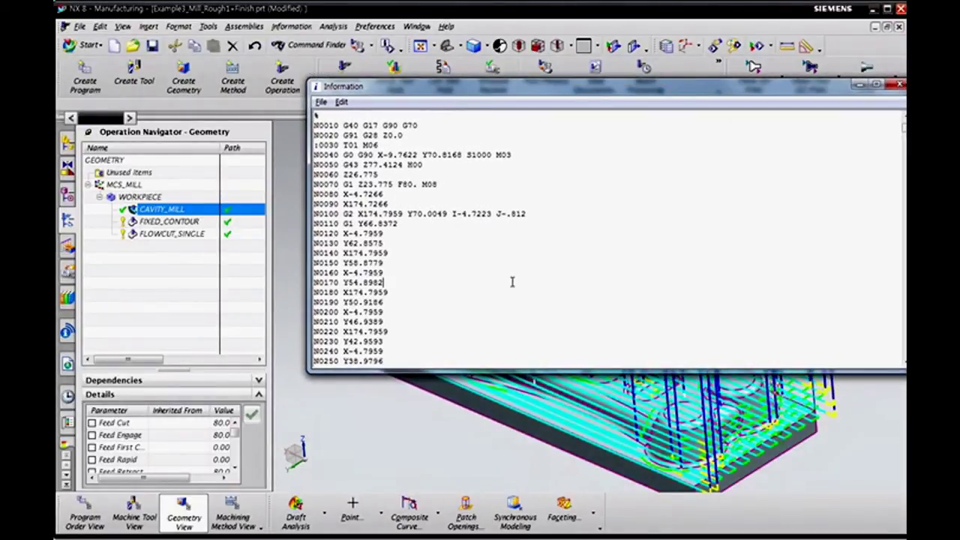
scroll(498, 282, down, 9)
drag(565, 88, 530, 85)
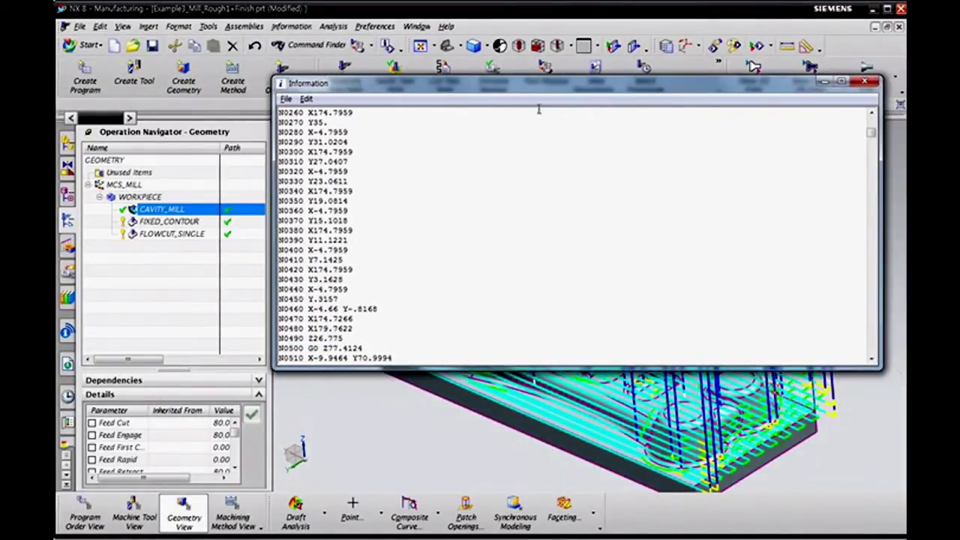
click(873, 355)
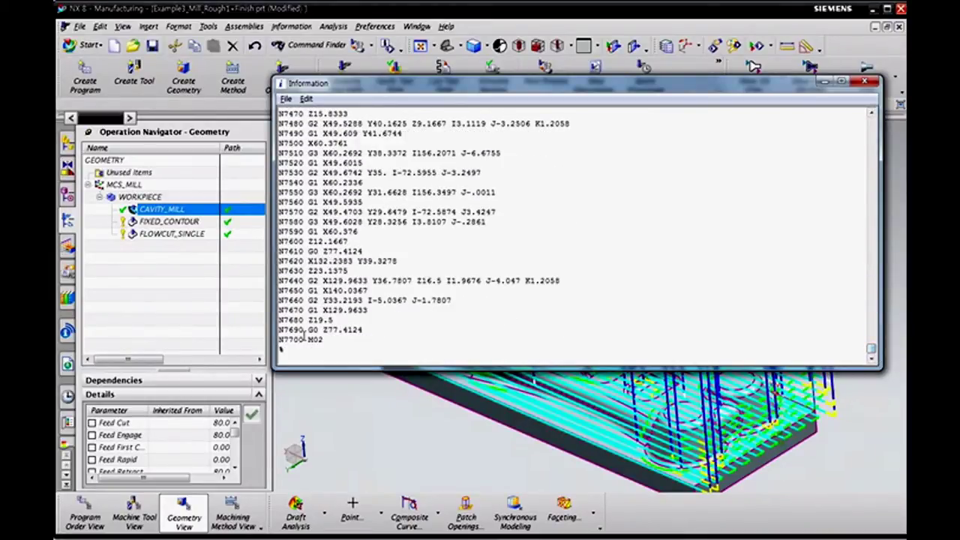
drag(281, 341, 312, 343)
click(331, 341)
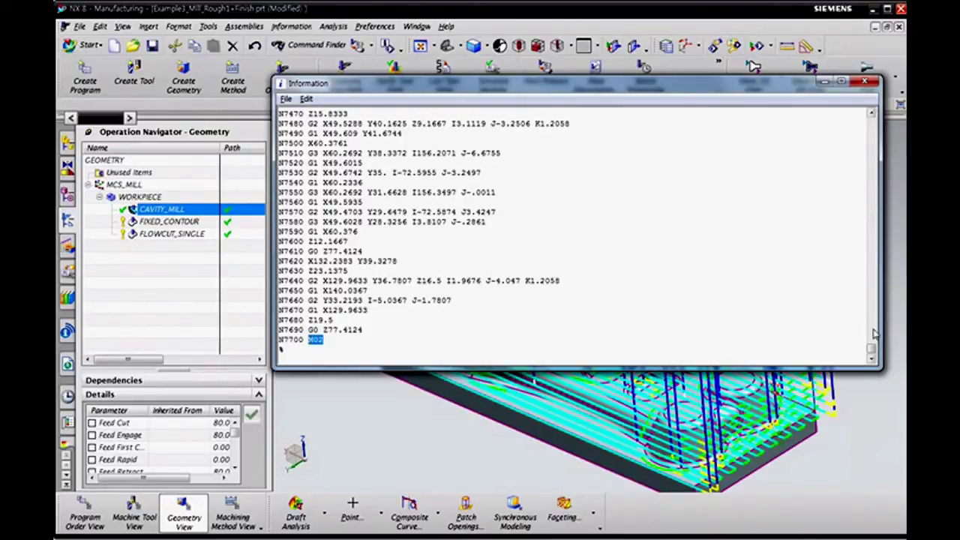
drag(870, 349, 868, 115)
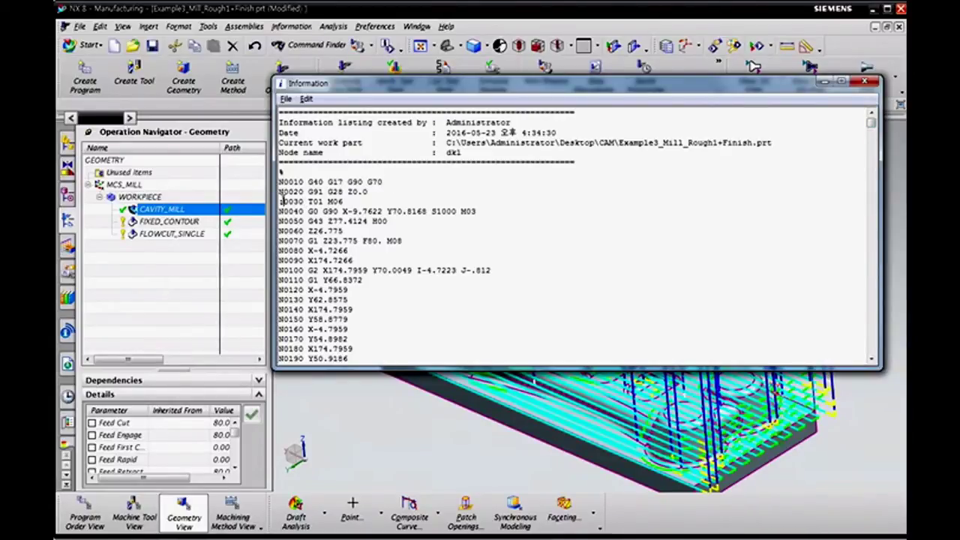
Step: Replace the colon before block number 0030 in the NC listing with N
drag(285, 201, 303, 201)
click(284, 217)
key(Delete)
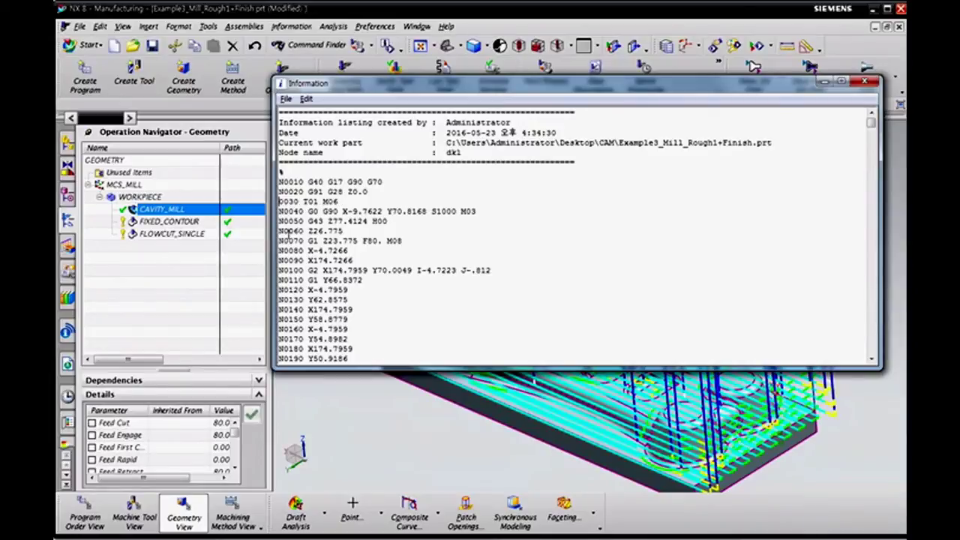
text(N)
Step: Read through the NC listing to the program end, close it, and select the WORKPIECE group
scroll(308, 214, down, 10)
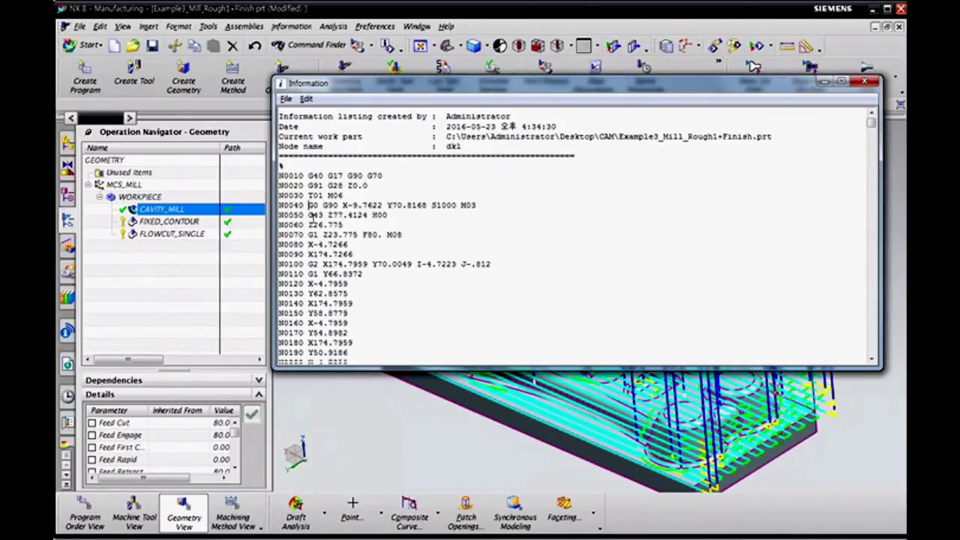
scroll(373, 249, down, 20)
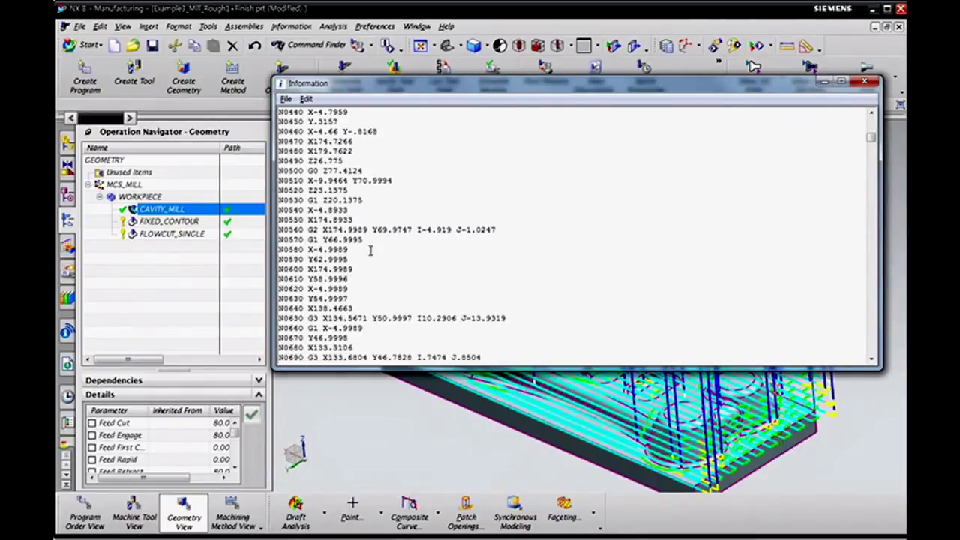
scroll(370, 251, down, 20)
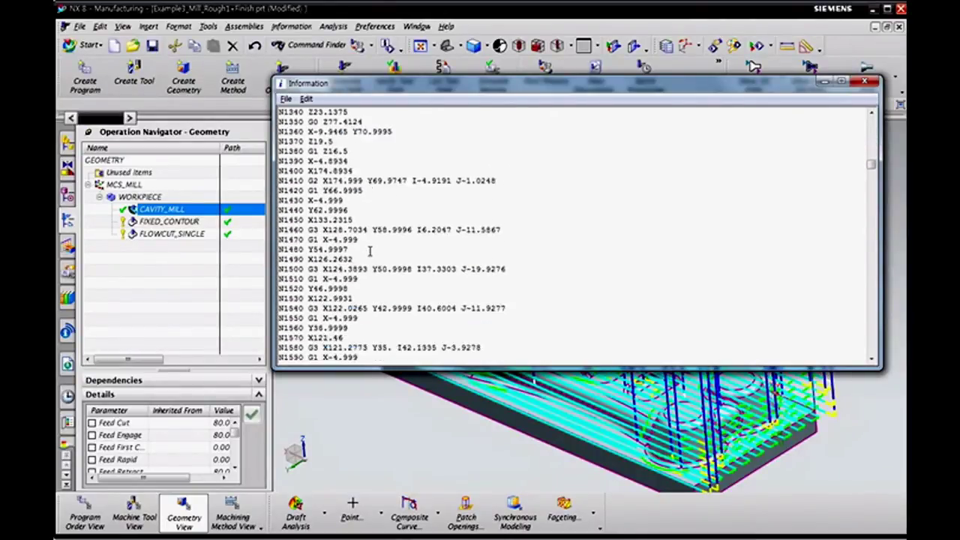
scroll(369, 253, down, 20)
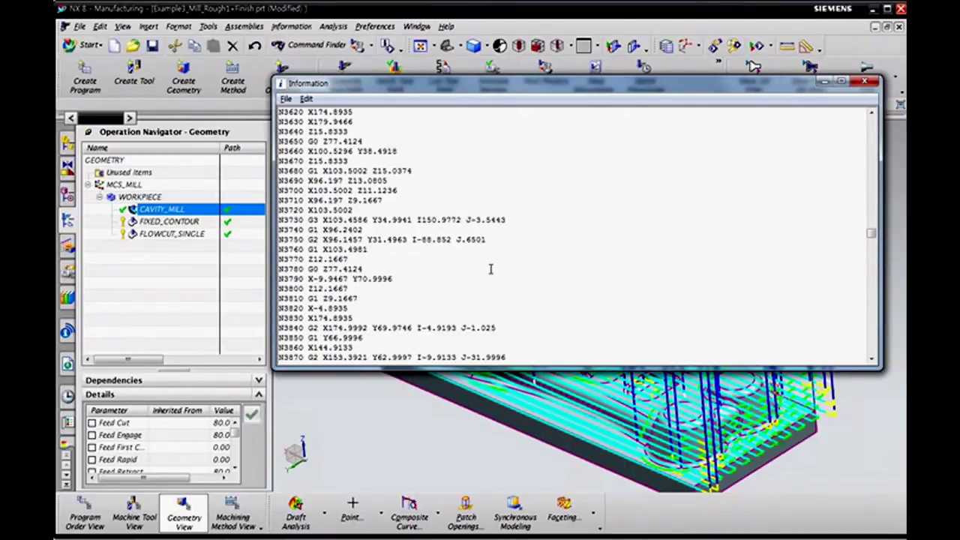
scroll(491, 269, down, 3)
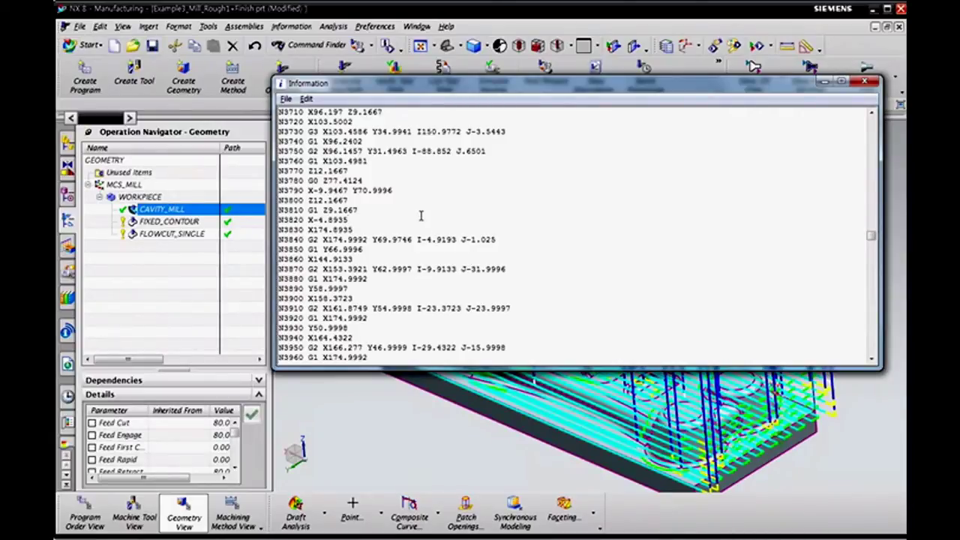
scroll(421, 216, down, 20)
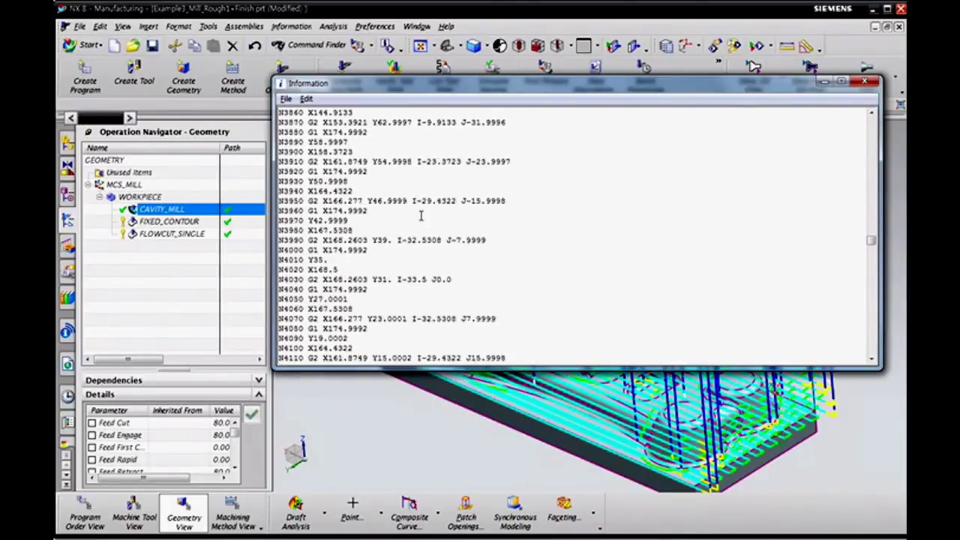
scroll(421, 216, down, 20)
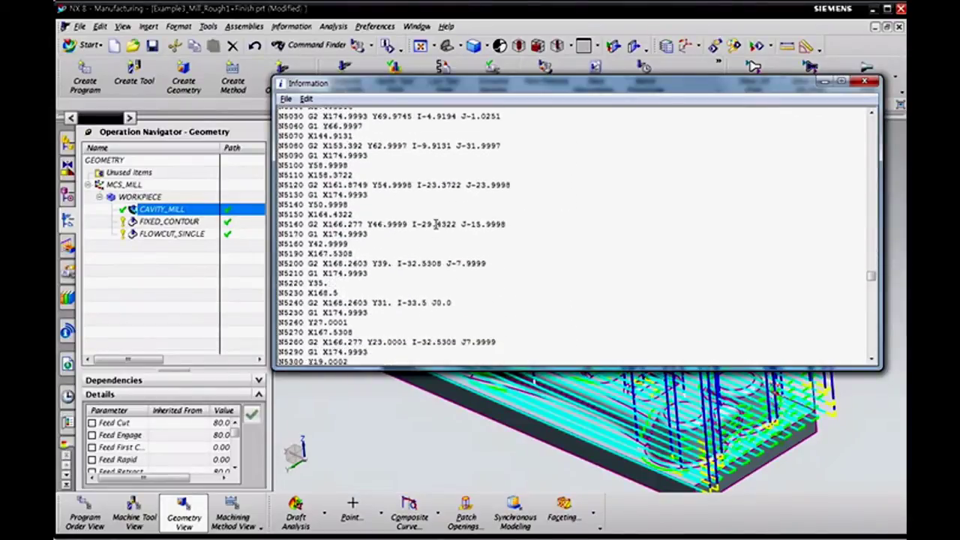
drag(872, 285, 872, 362)
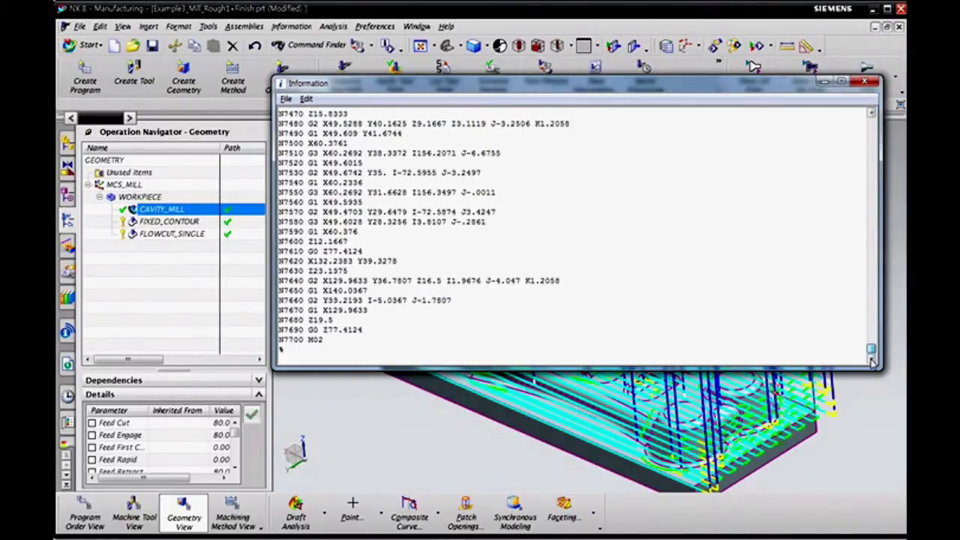
click(865, 81)
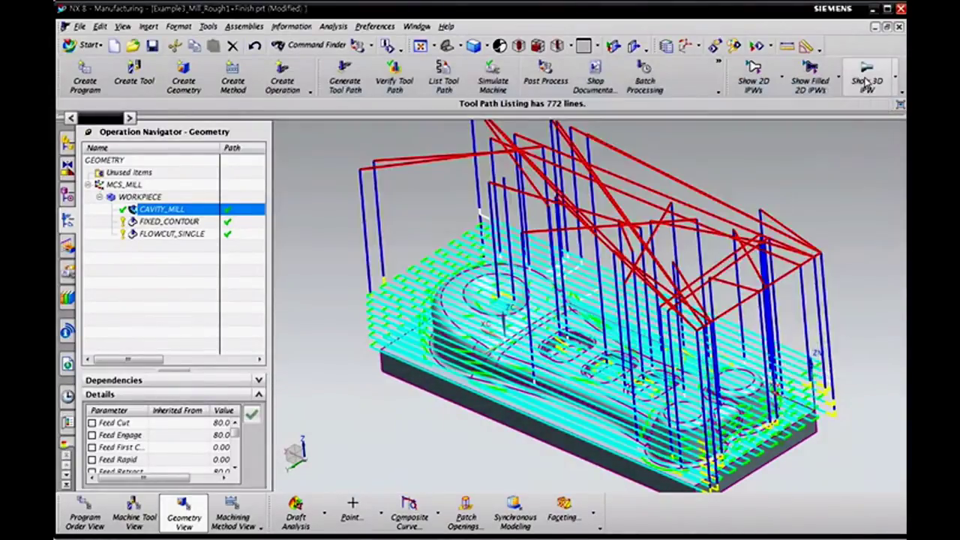
click(139, 198)
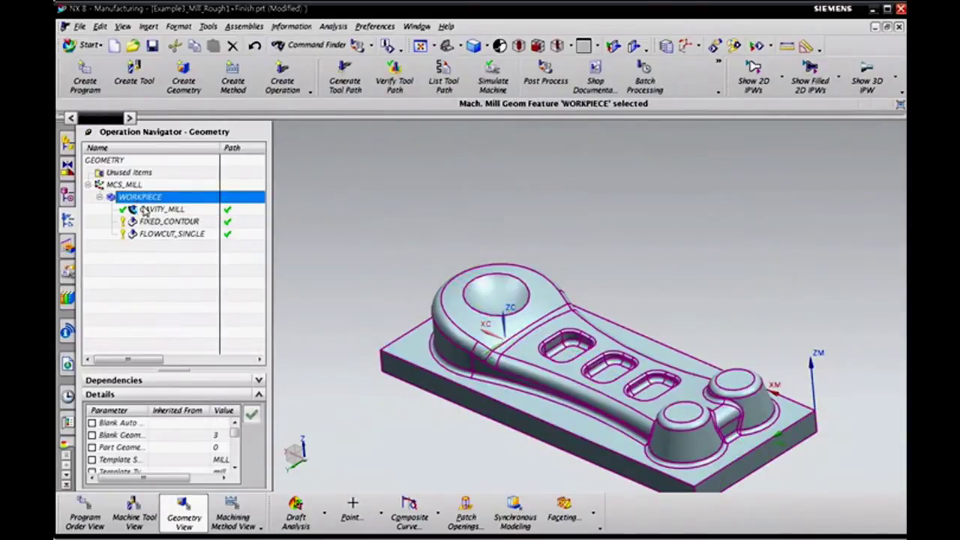
Step: Review the tool paths of CAVITY_MILL, FIXED_CONTOUR and FLOWCUT_SINGLE in the WORKPIECE group
click(146, 210)
click(158, 223)
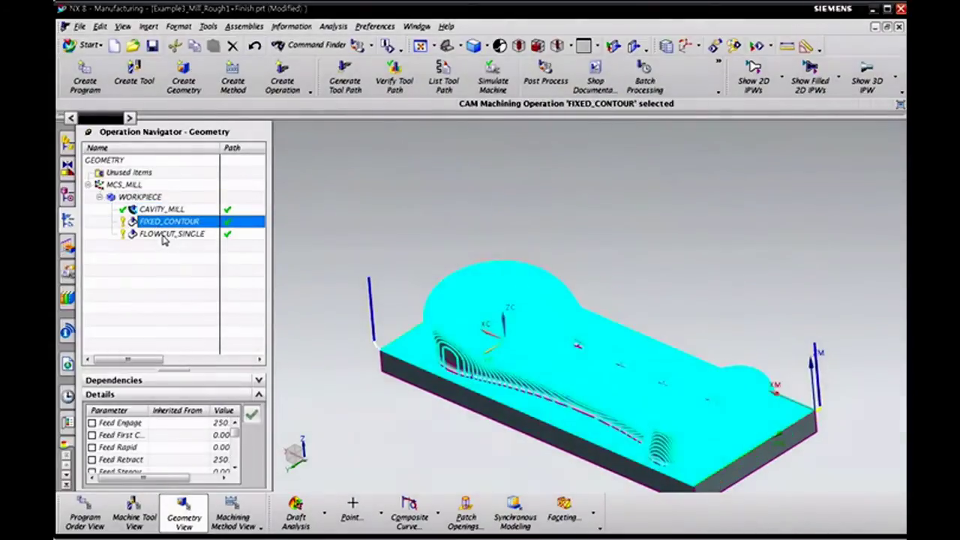
click(161, 235)
click(138, 198)
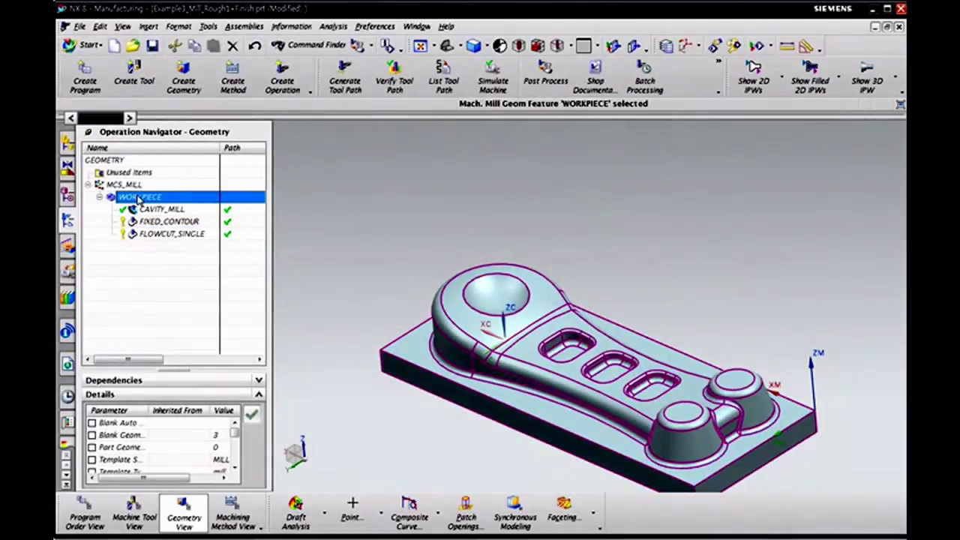
right_click(138, 198)
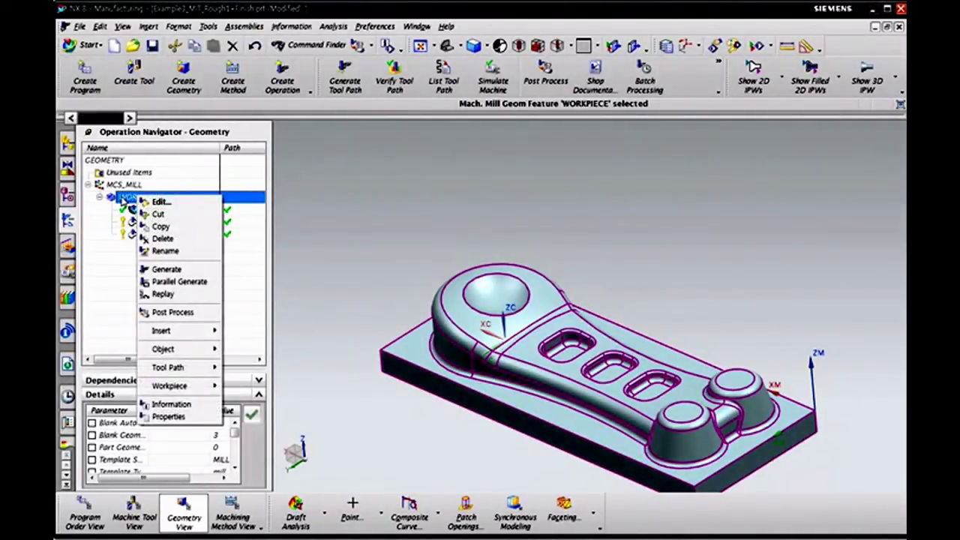
click(122, 198)
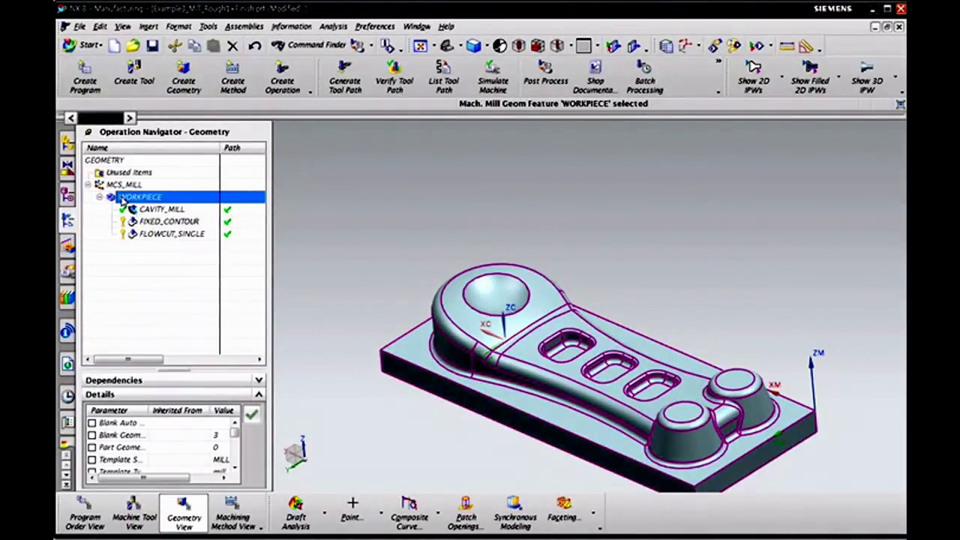
click(173, 259)
click(139, 199)
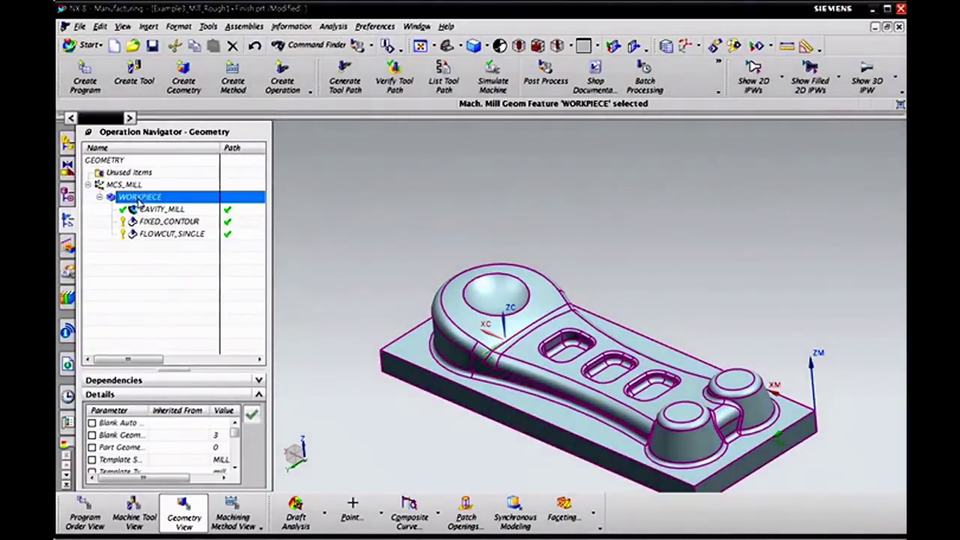
click(151, 210)
click(156, 224)
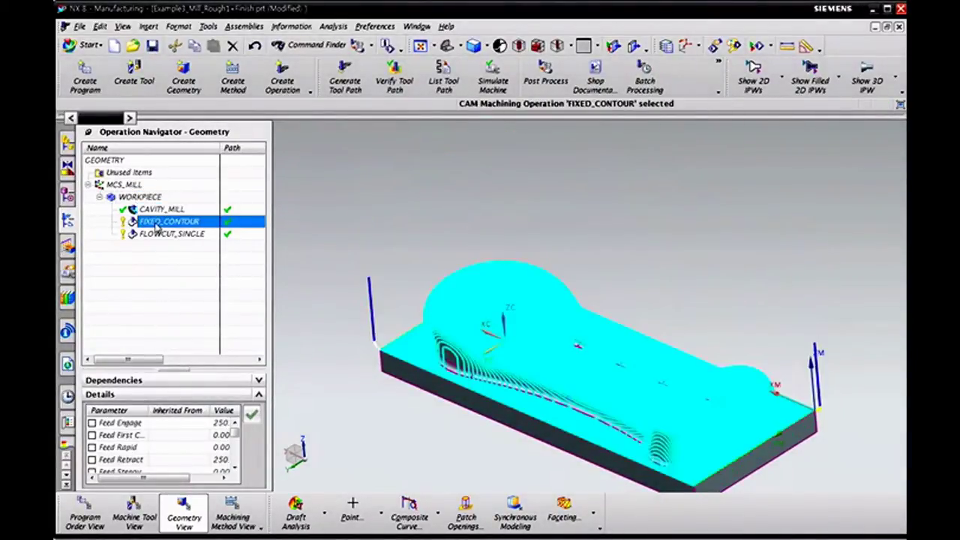
click(160, 234)
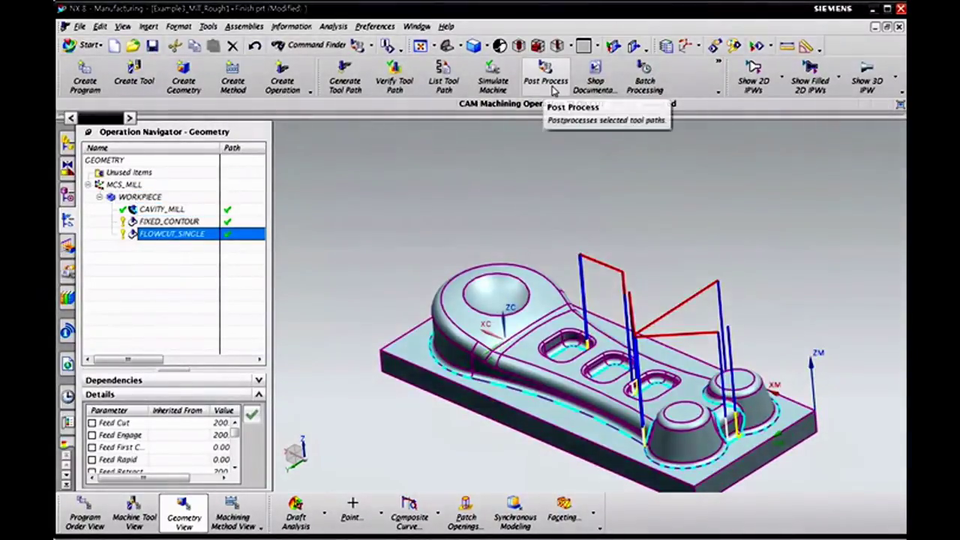
click(129, 199)
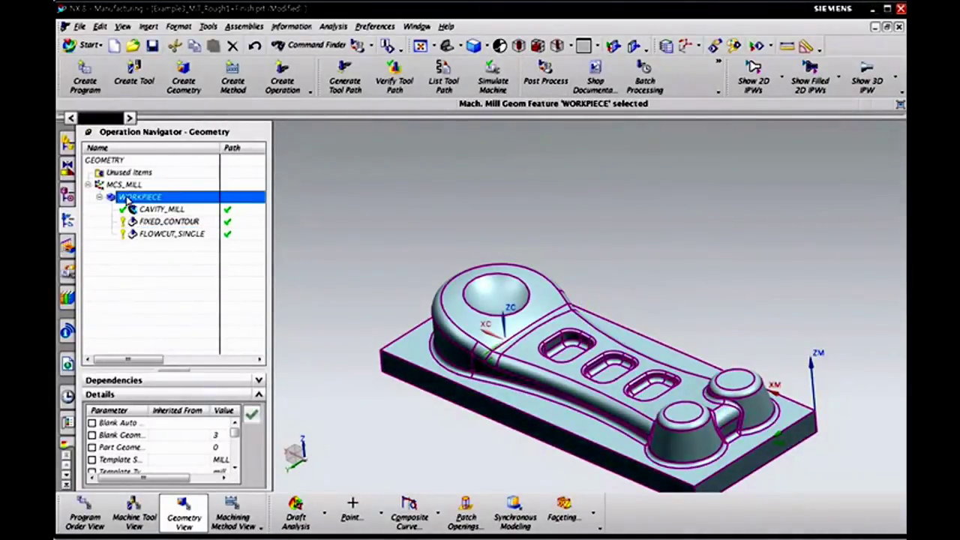
right_click(128, 199)
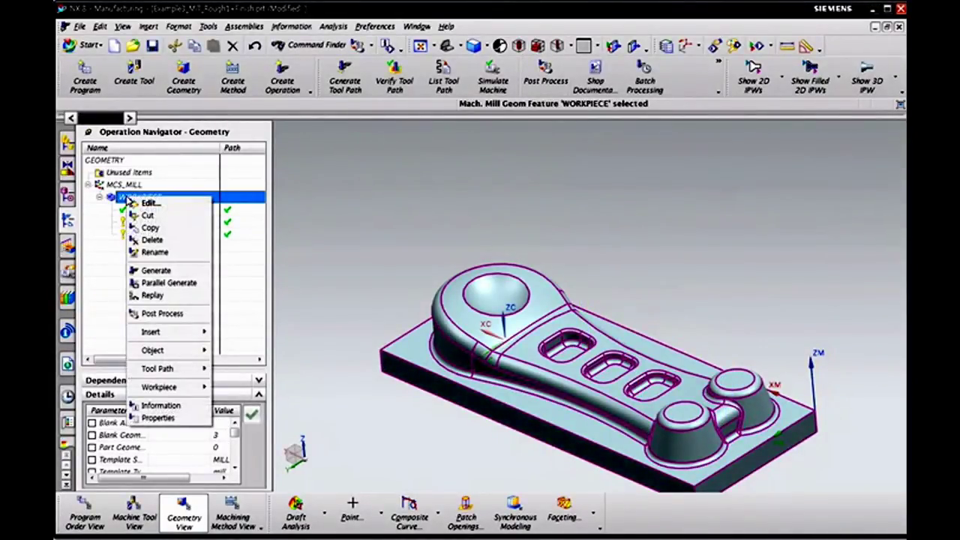
click(159, 313)
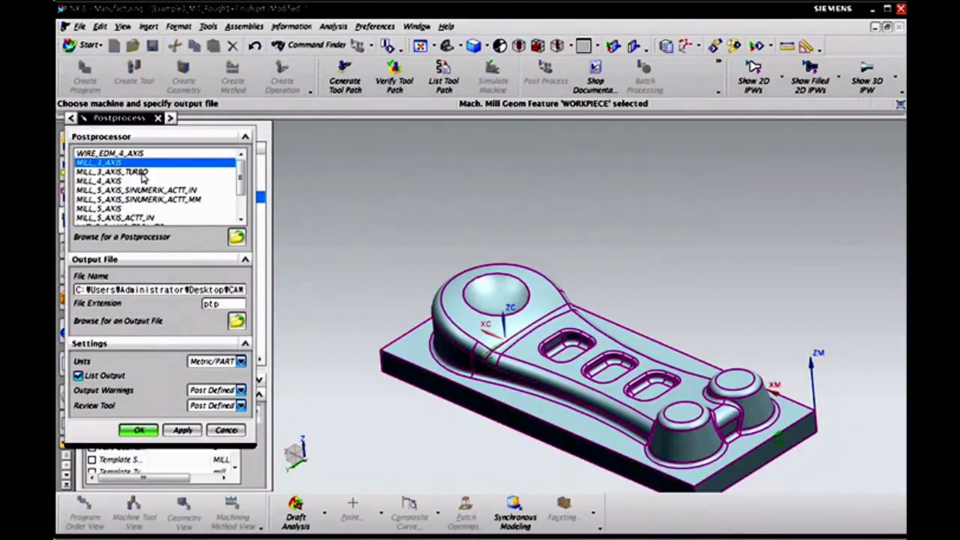
click(228, 430)
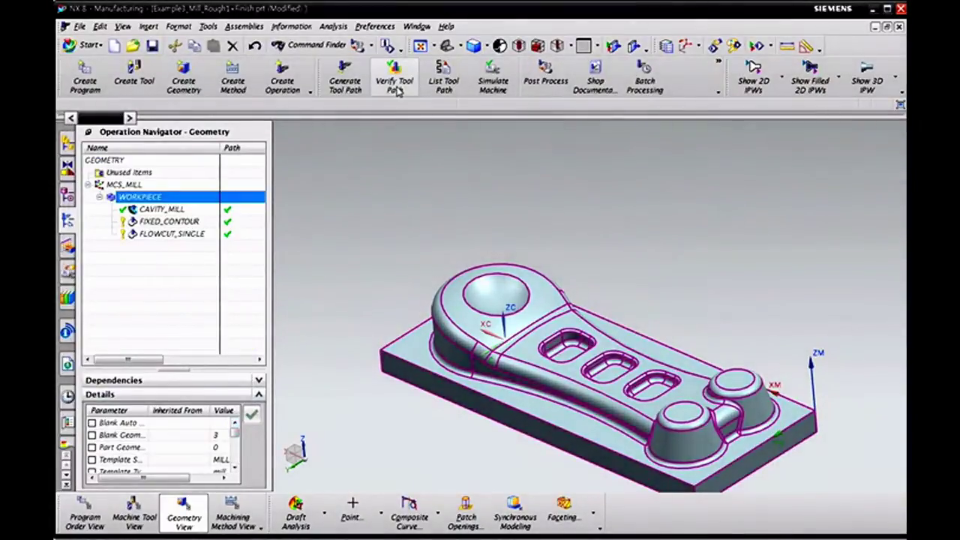
Step: Look over the operations under WORKPIECE again, displaying the CAVITY_MILL and FLOWCUT_SINGLE tool paths
click(162, 209)
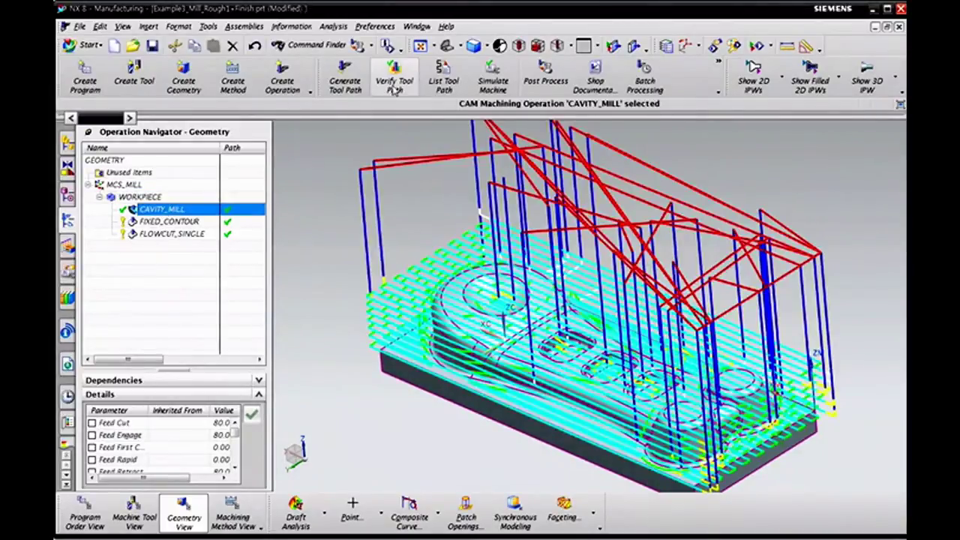
click(144, 198)
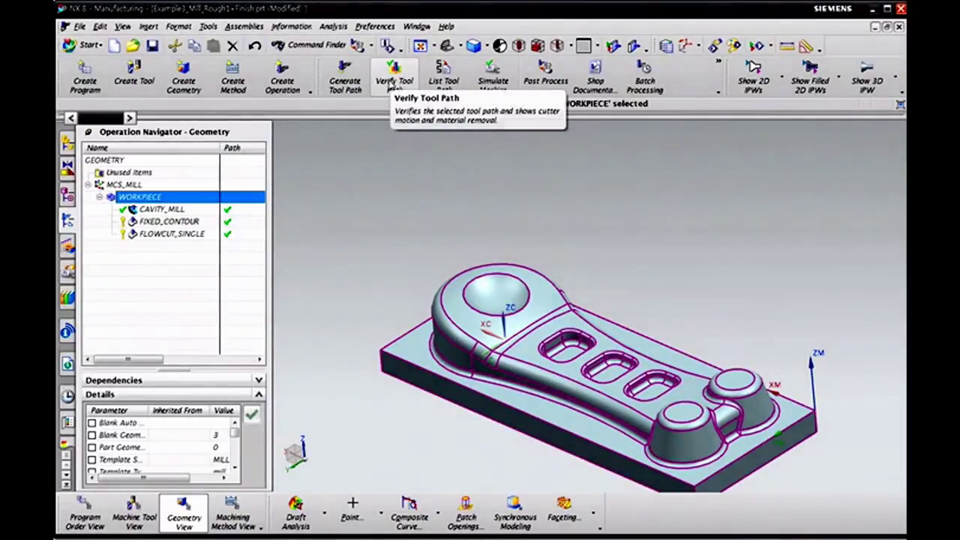
key(Down)
key(Down)
click(150, 235)
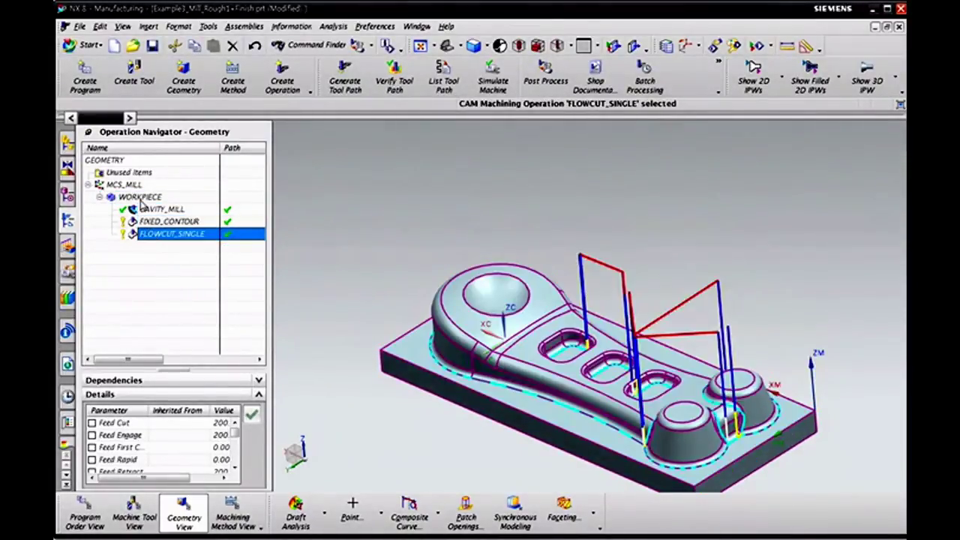
Step: Set up post-processing of the whole WORKPIECE group with the MILL_3_AXIS postprocessor and the output file extension nc
click(141, 197)
right_click(140, 197)
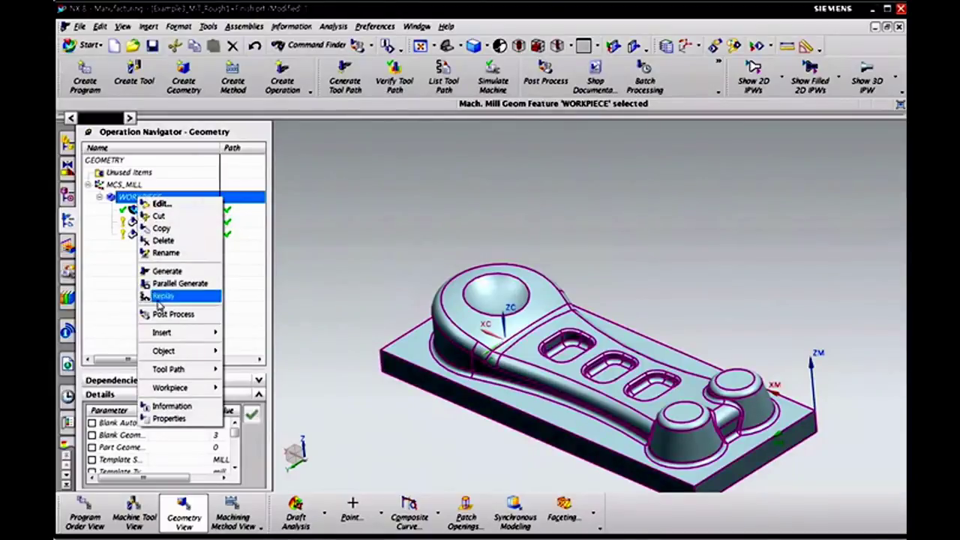
click(166, 315)
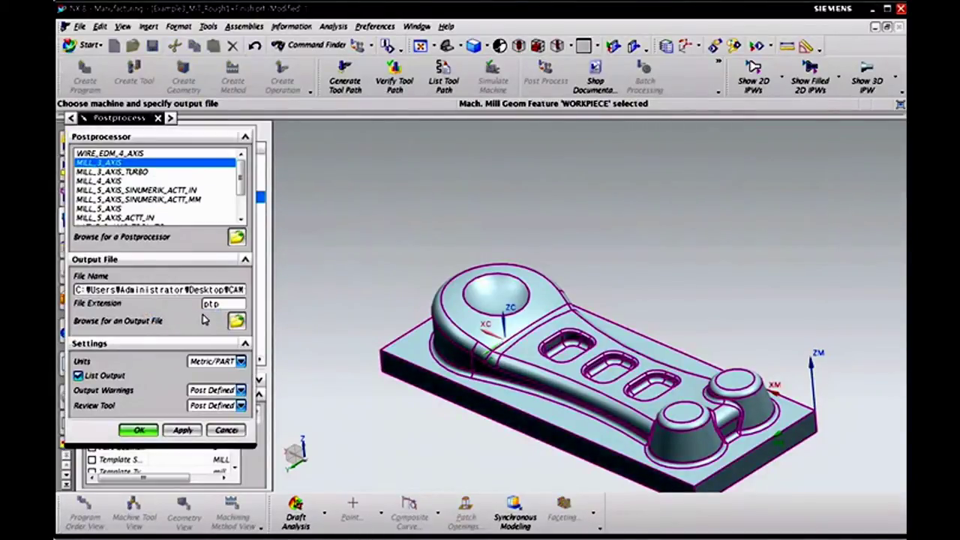
drag(223, 304, 194, 307)
text(nc)
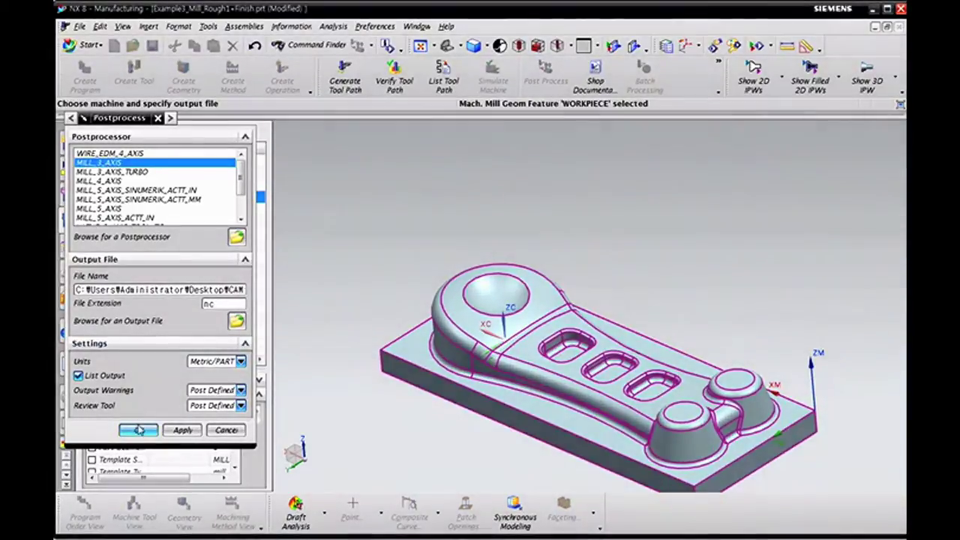
Step: Generate the NC code for all WORKPIECE operations, accepting the unit mismatch and overwriting Example3_Mill_Rough1+Finish.nc
click(139, 429)
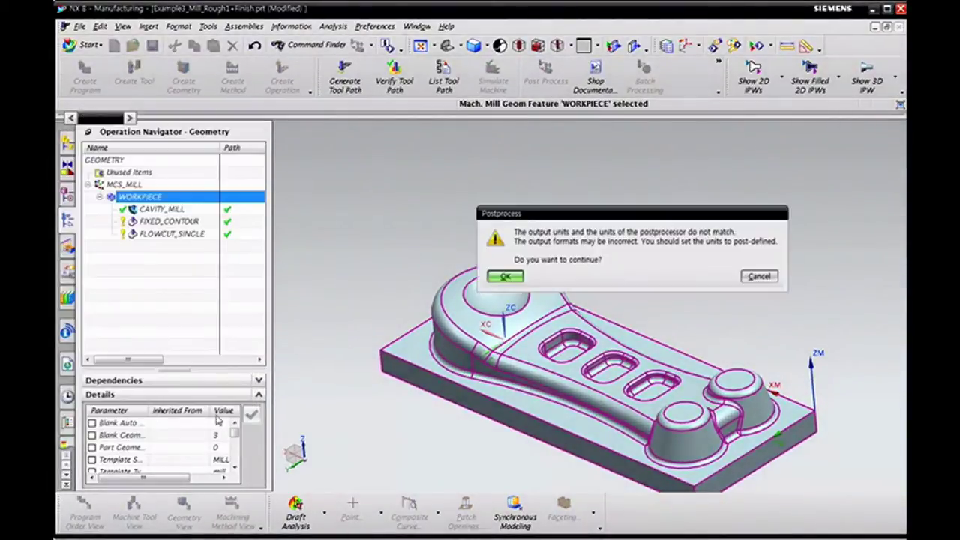
click(506, 278)
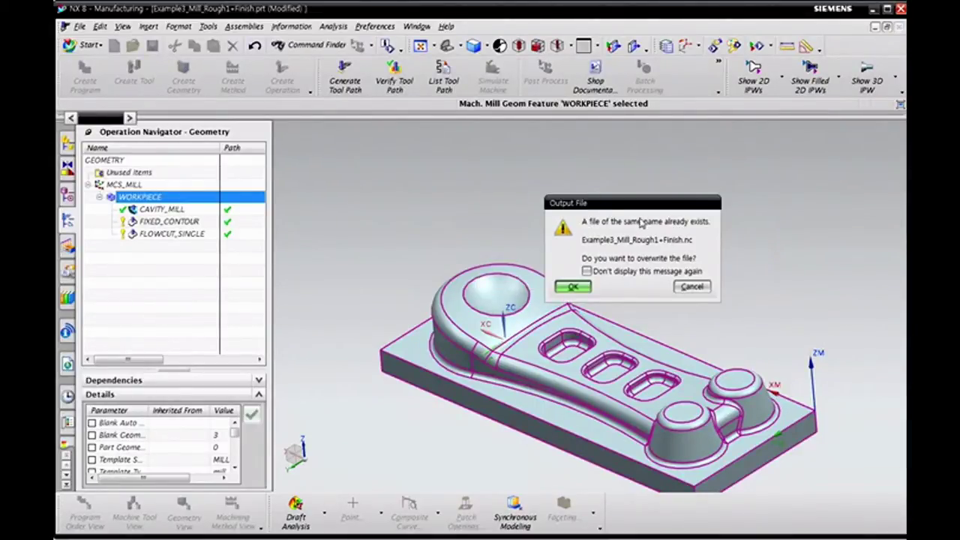
click(574, 287)
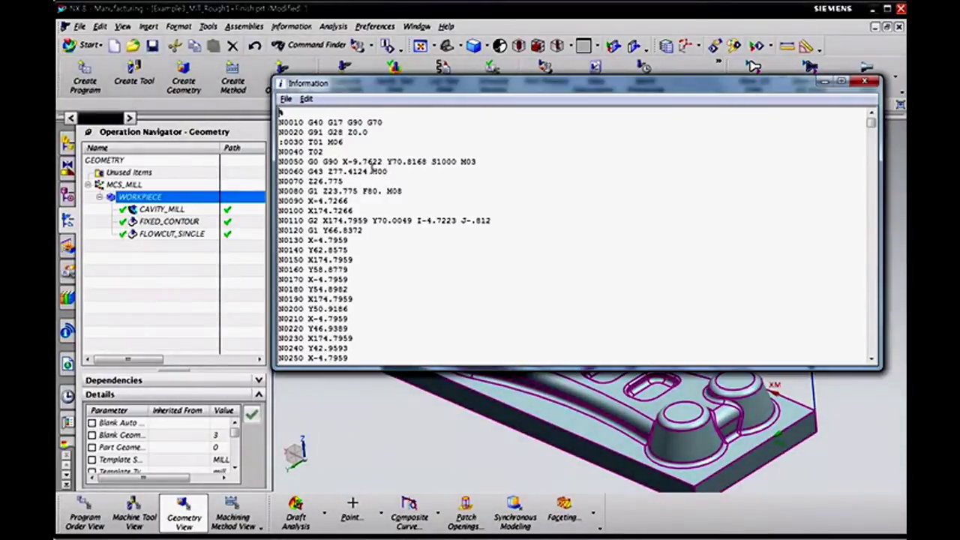
Step: Examine the combined NC listing at its M02 program end and at the block numbering that follows N9990
drag(870, 122, 874, 349)
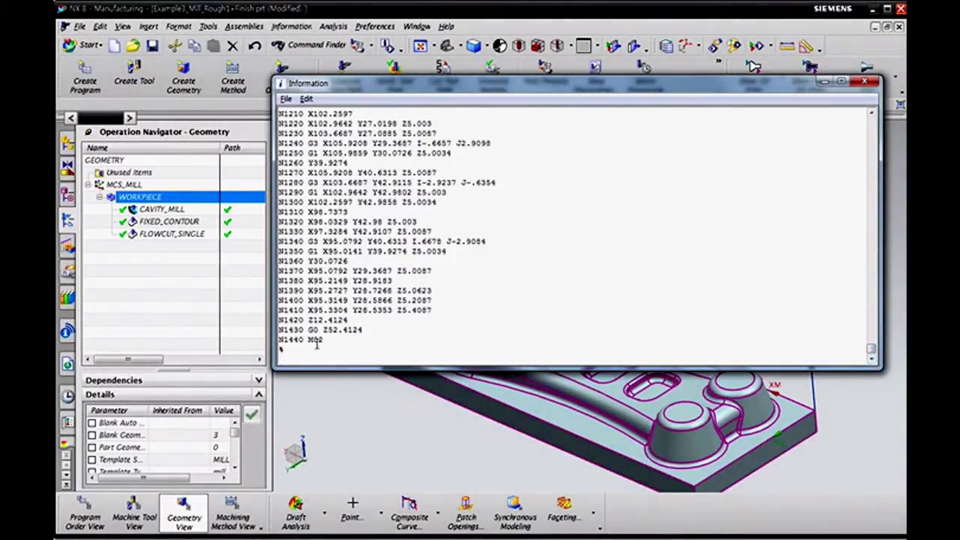
drag(288, 339, 327, 340)
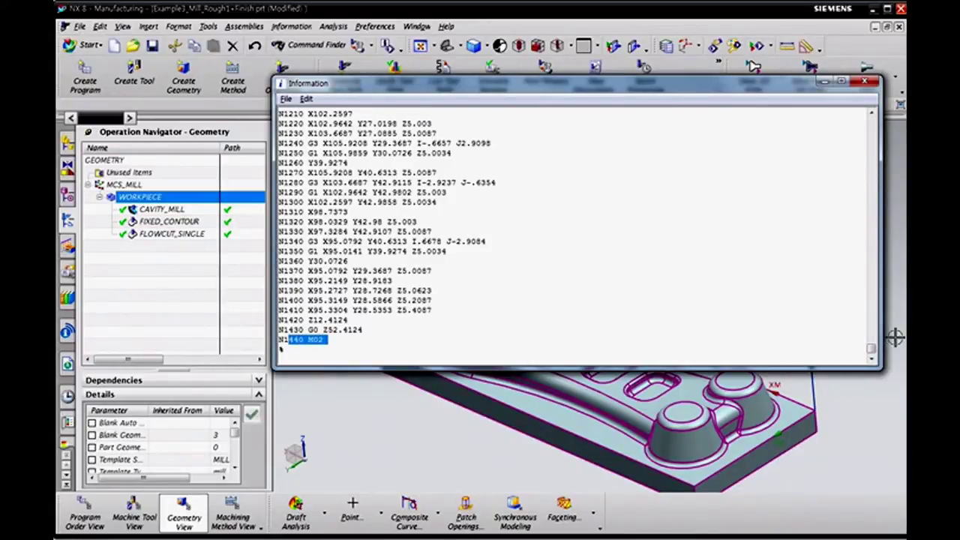
drag(872, 352, 868, 281)
scroll(360, 261, down, 20)
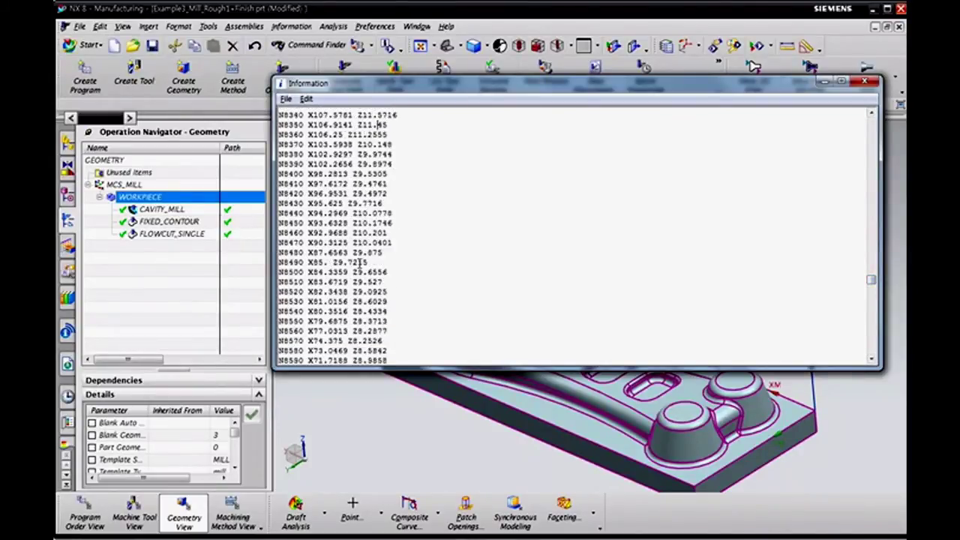
scroll(360, 267, down, 13)
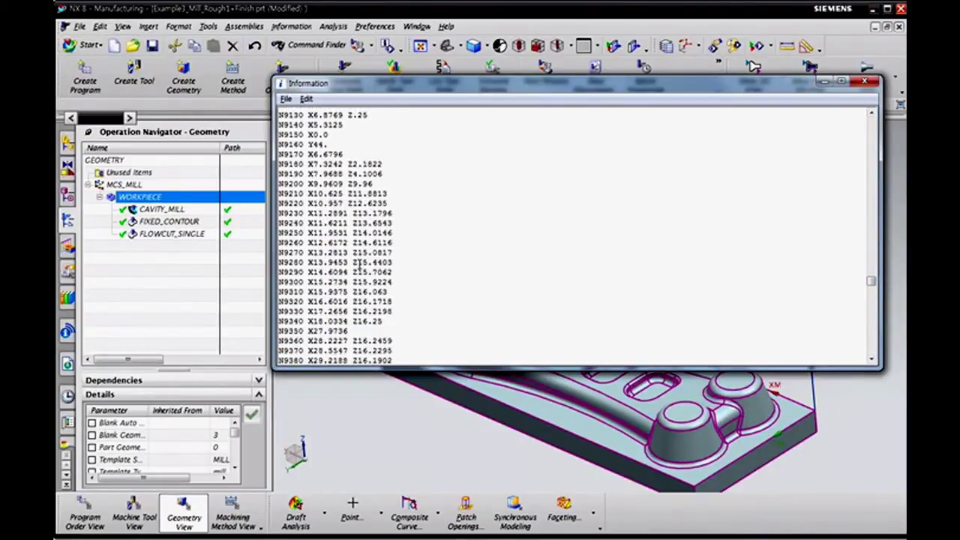
scroll(361, 267, down, 15)
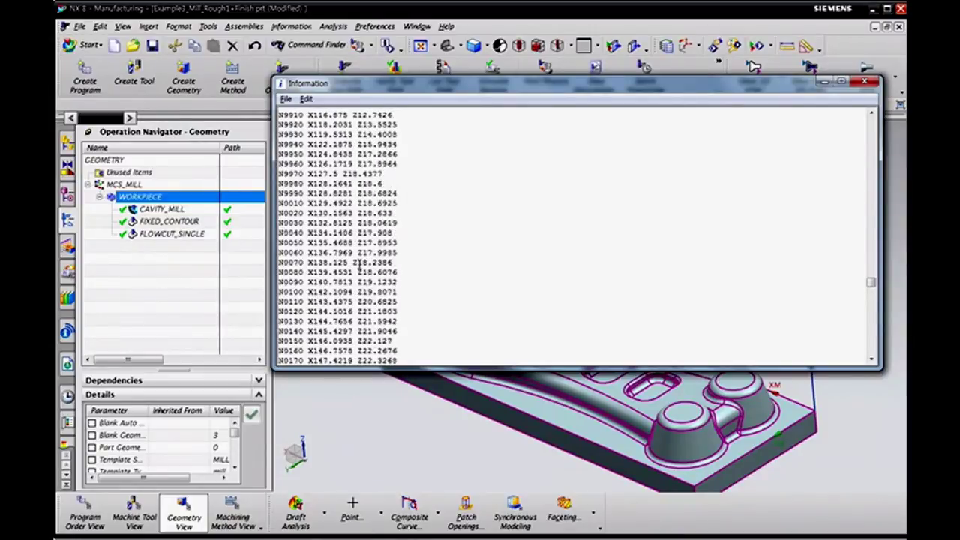
scroll(360, 264, up, 2)
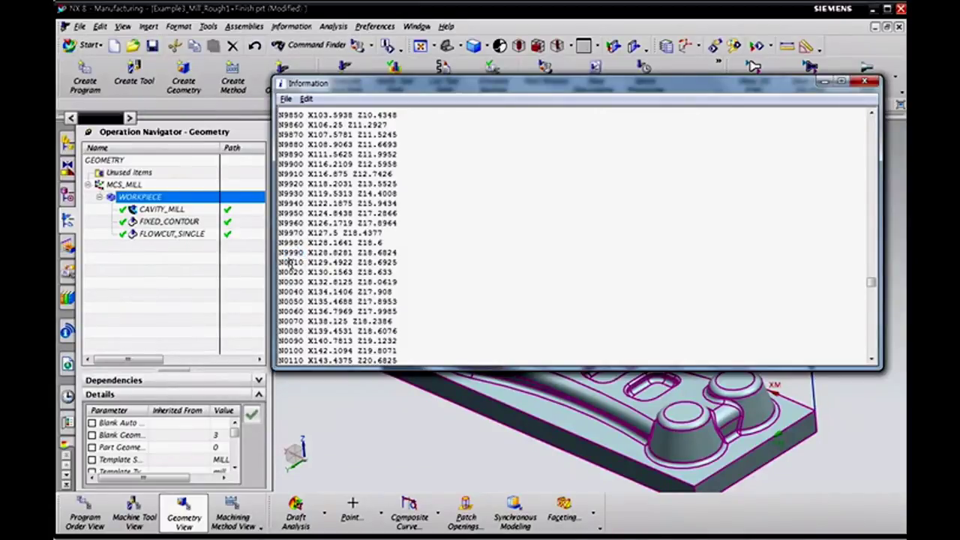
scroll(349, 276, down, 3)
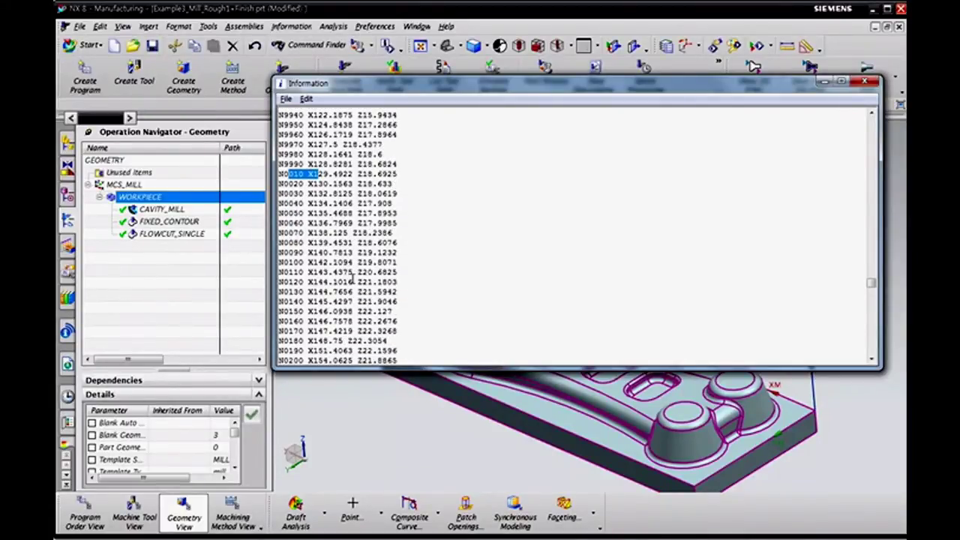
scroll(352, 279, down, 13)
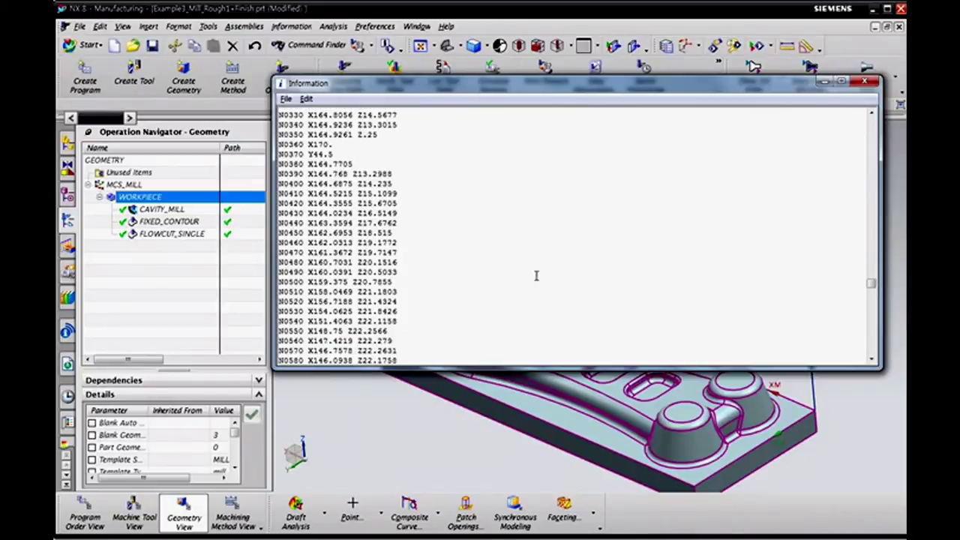
click(873, 359)
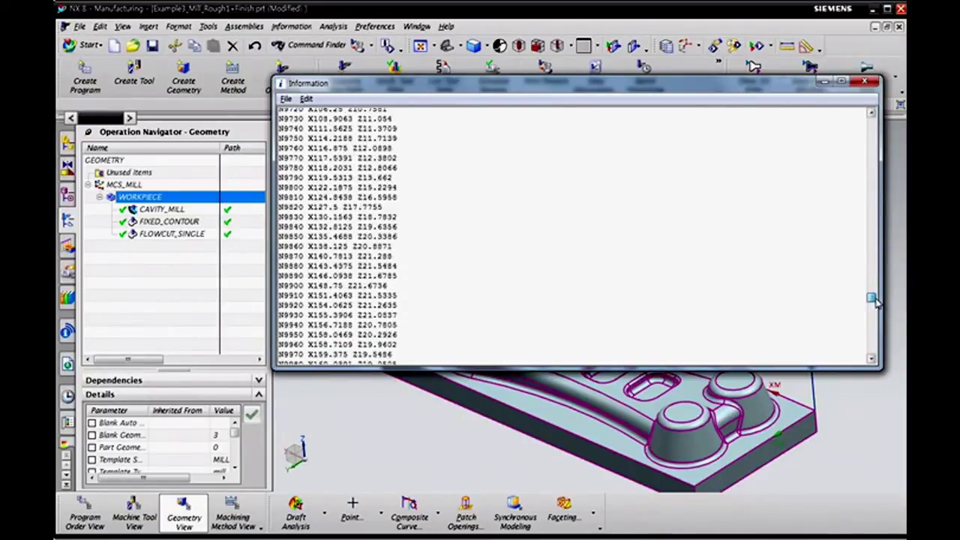
Step: Check the header and first blocks of the combined NC listing, including block 0030, and close the listing
drag(872, 350, 873, 120)
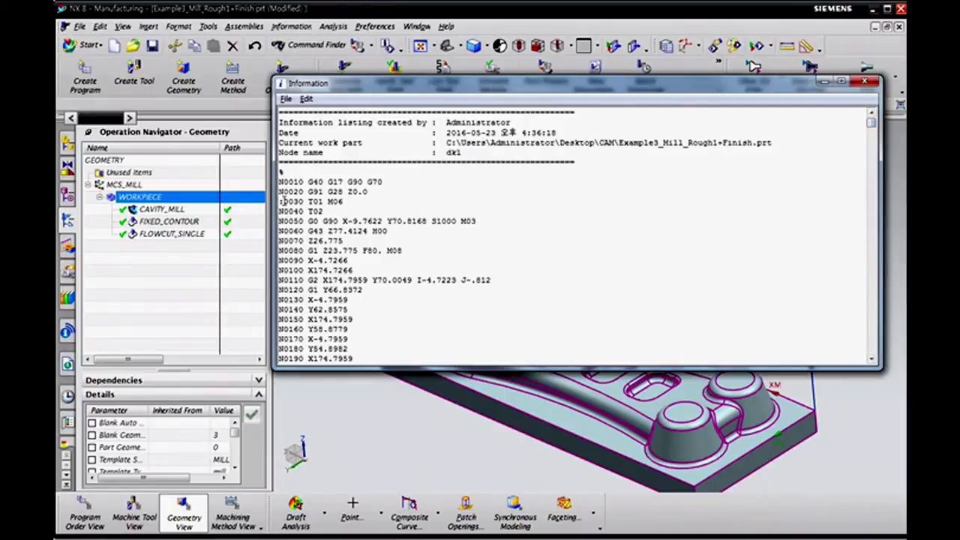
scroll(302, 214, down, 1)
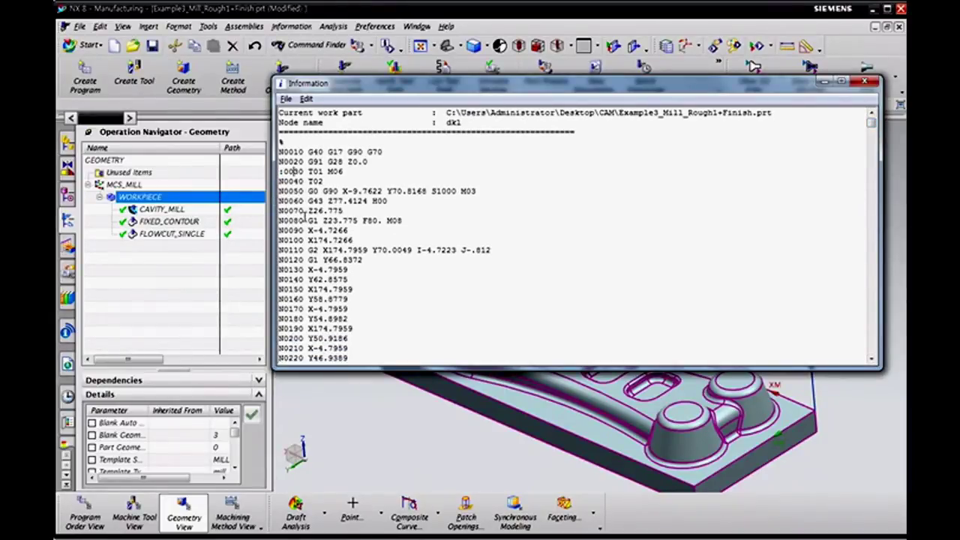
scroll(329, 240, down, 6)
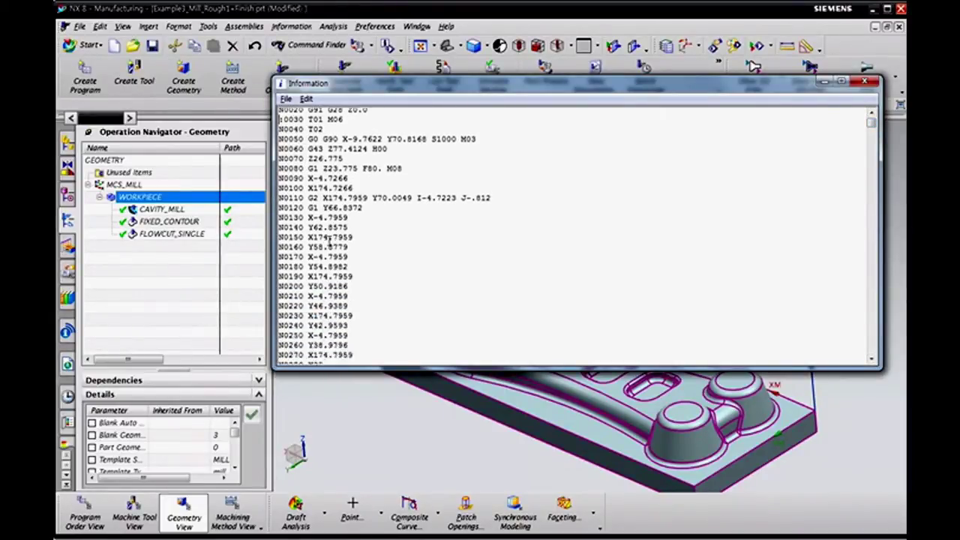
scroll(333, 265, up, 7)
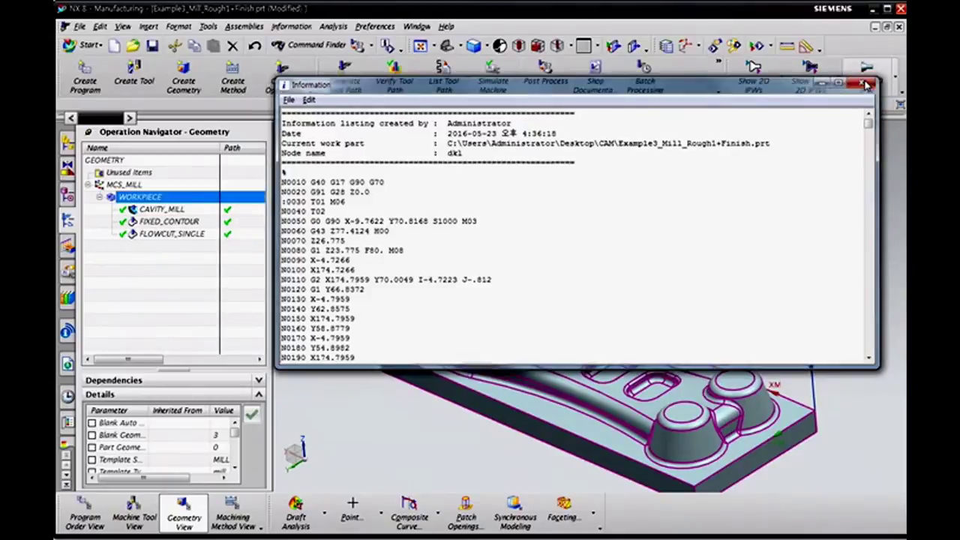
click(866, 84)
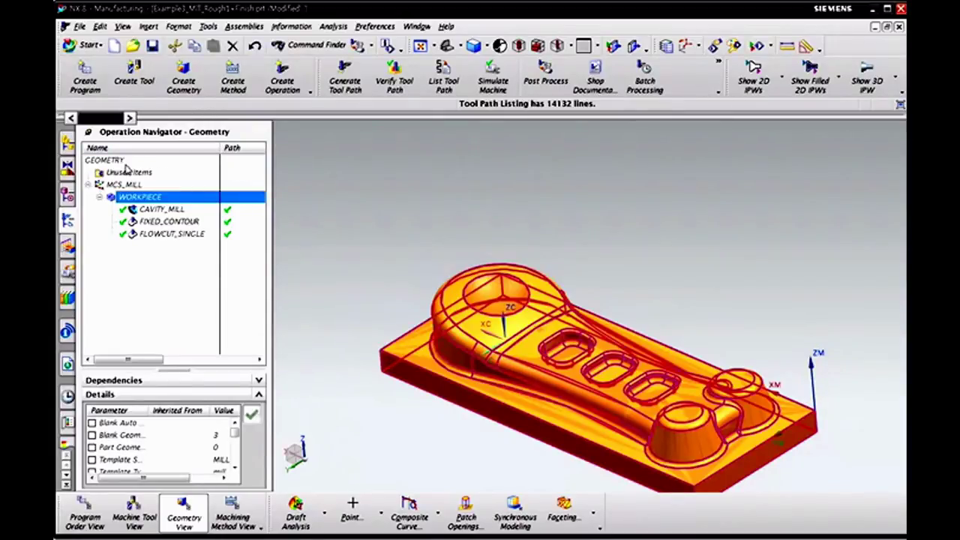
Step: Show the operations grouped by machine tool in the Operation Navigator
click(134, 518)
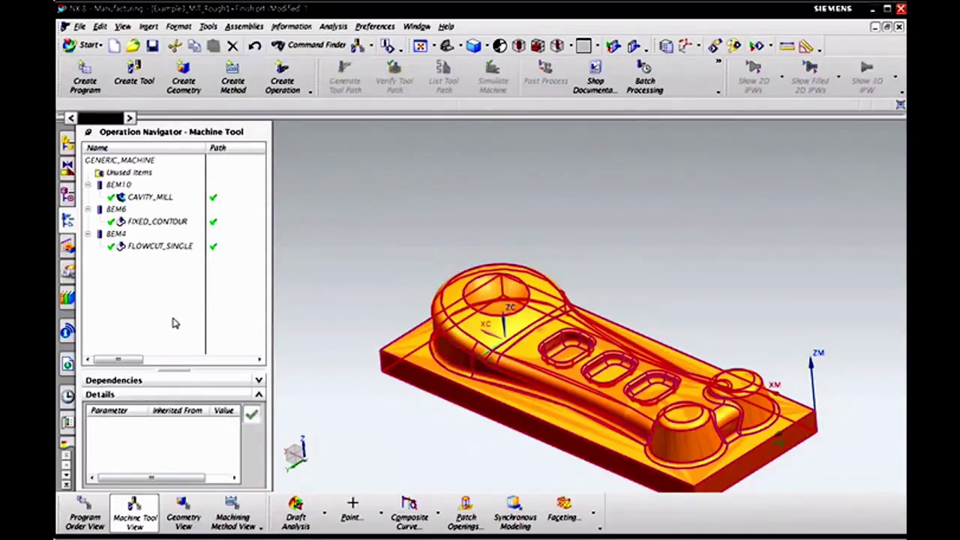
Step: Review the operations grouped by machining method and by geometry, and return to the machine tool grouping
click(124, 162)
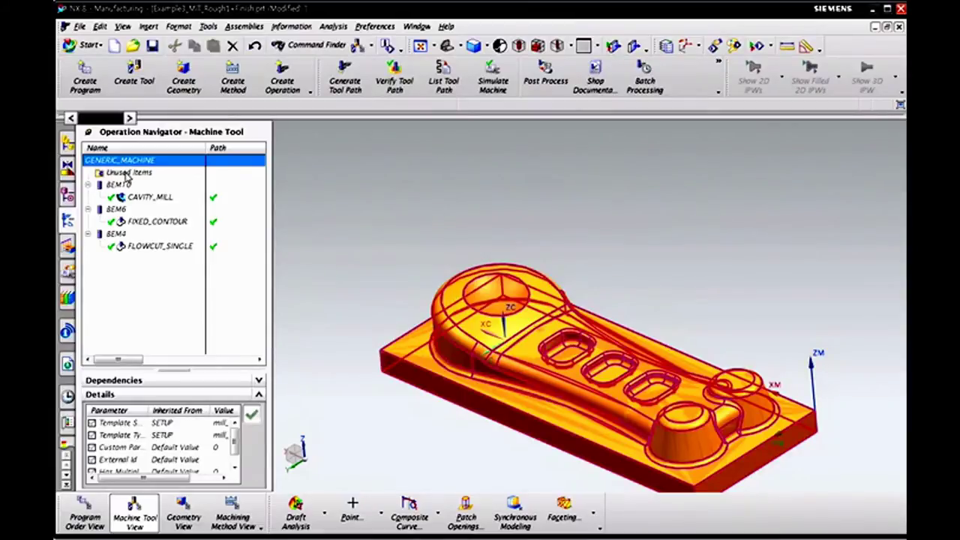
click(233, 518)
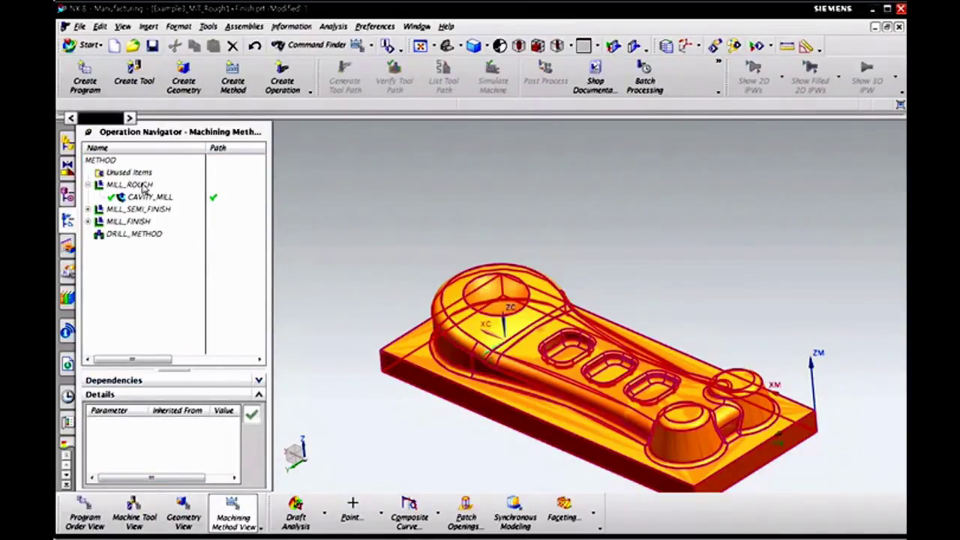
click(184, 517)
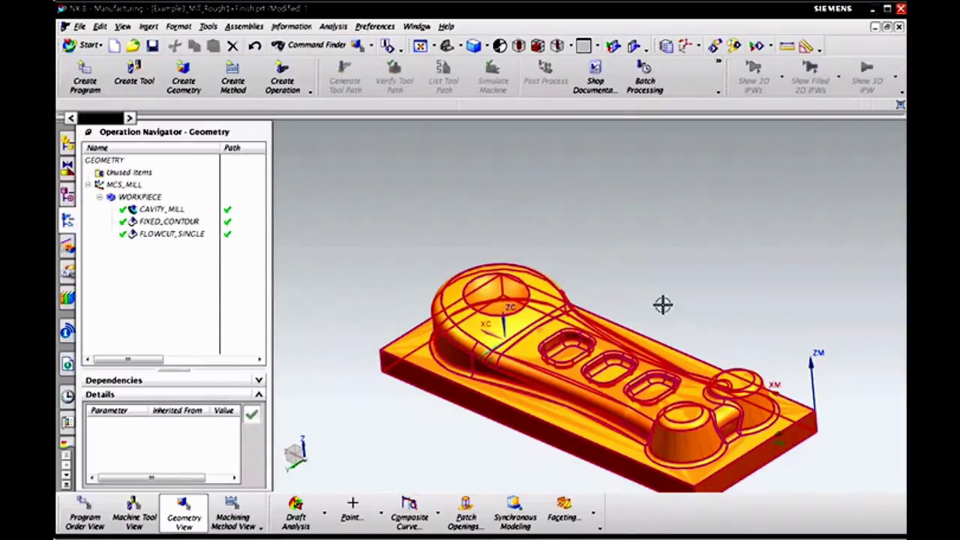
click(105, 160)
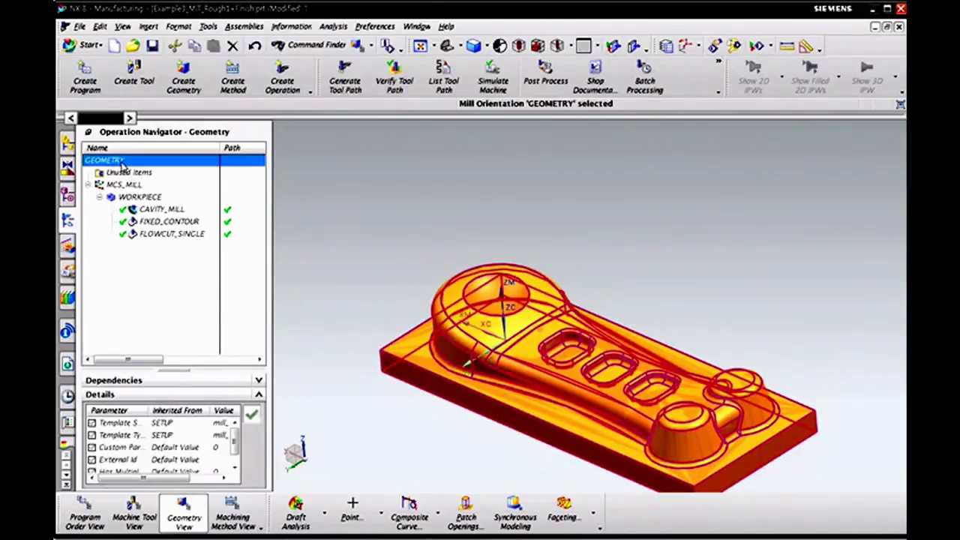
click(134, 510)
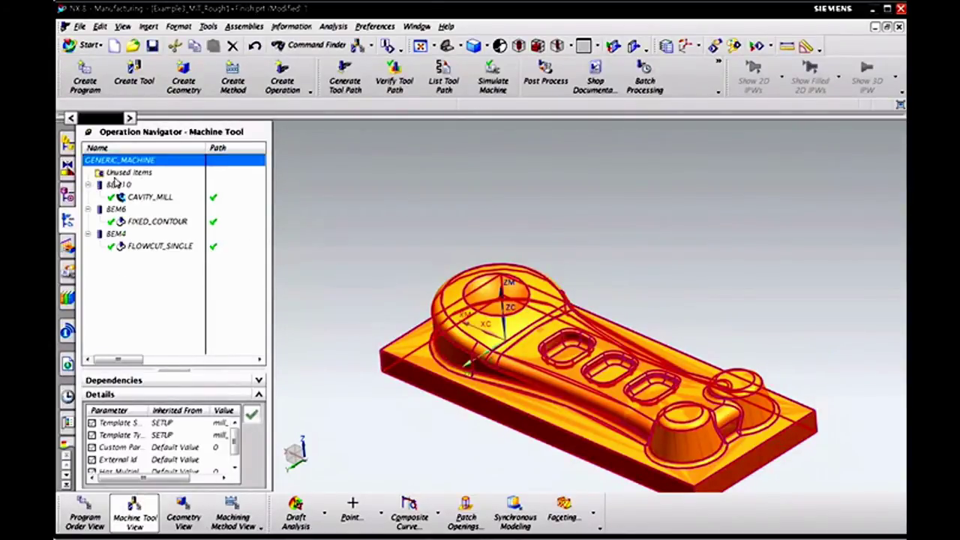
Step: Edit the GENERIC_MACHINE entry and start retrieving a machine from the library with its tool pocket information
right_click(113, 161)
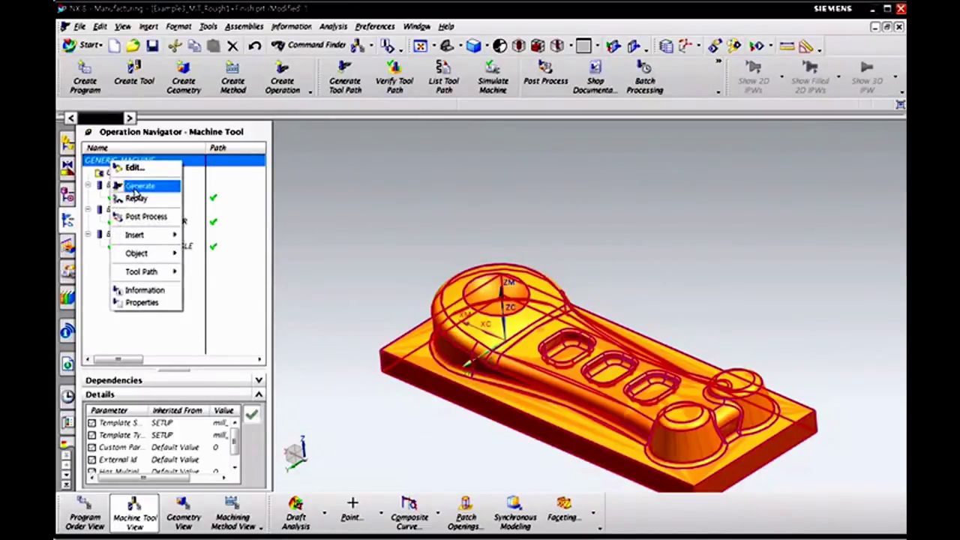
click(100, 162)
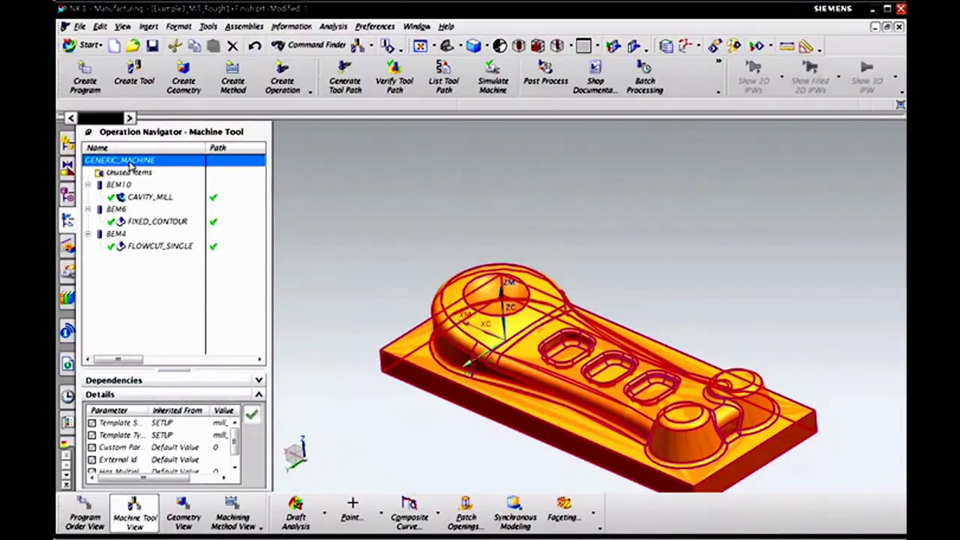
right_click(131, 165)
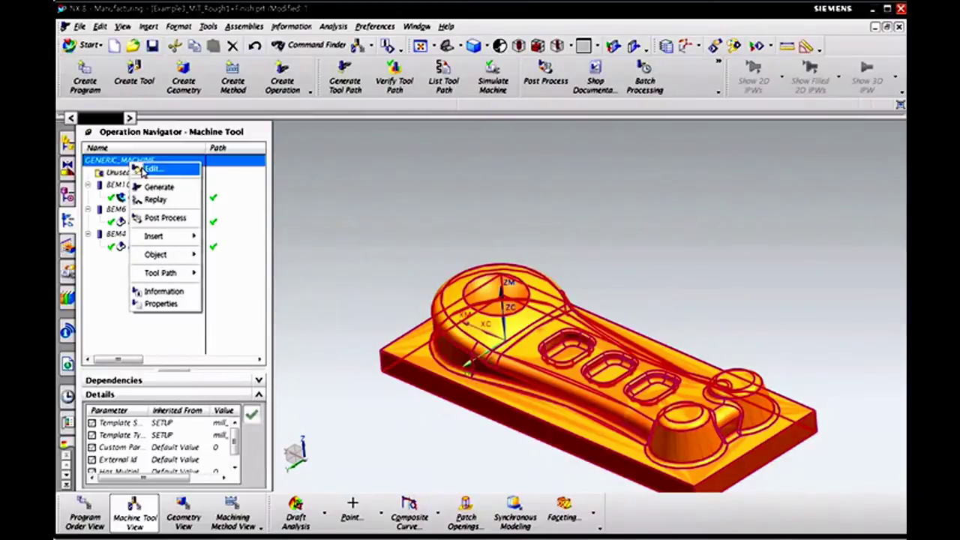
click(150, 170)
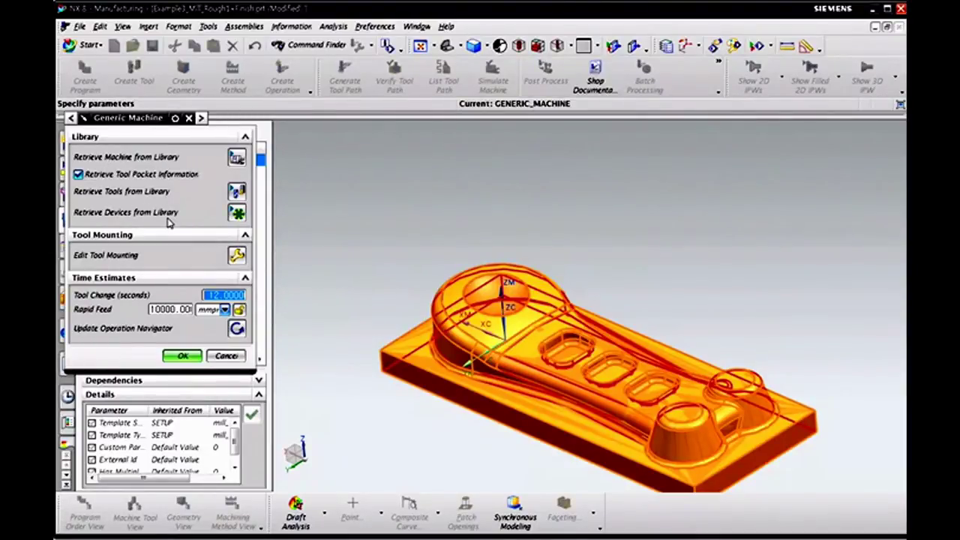
click(237, 158)
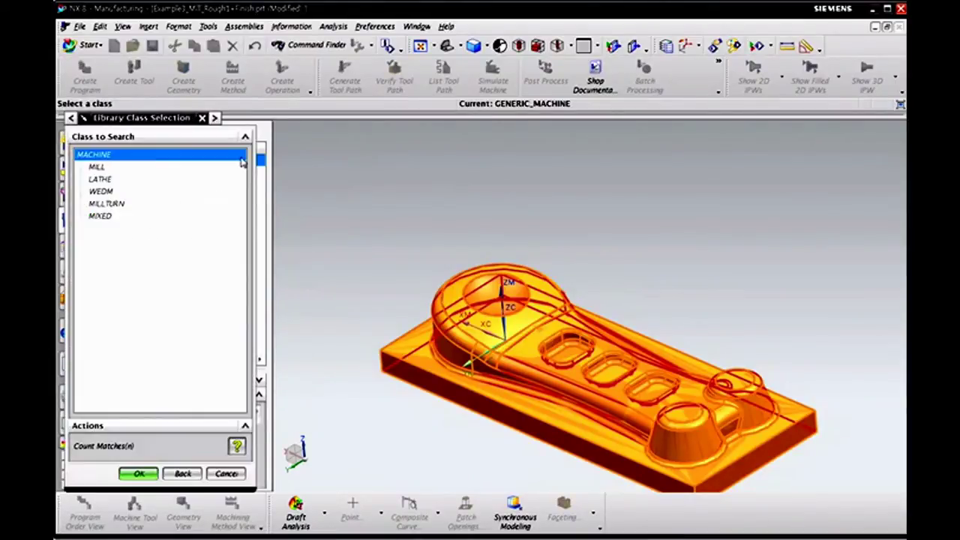
Step: Look through the library's machine classes and list the machines in the MILL class
click(118, 168)
click(116, 180)
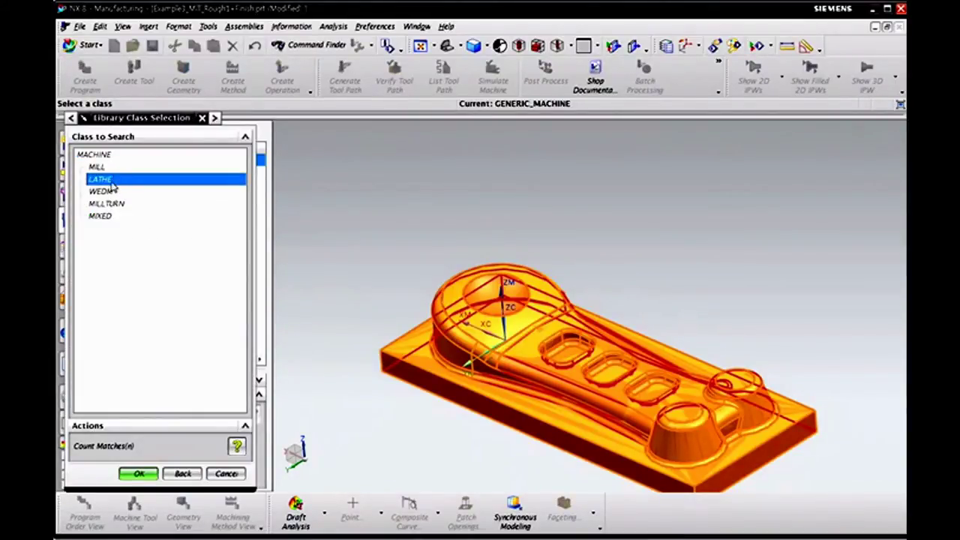
click(105, 166)
click(105, 179)
click(109, 192)
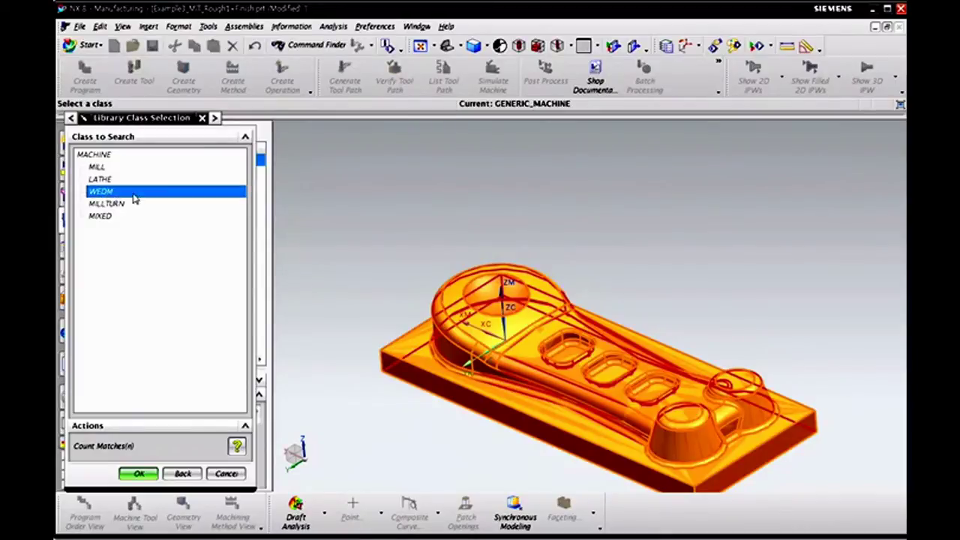
click(106, 204)
click(105, 217)
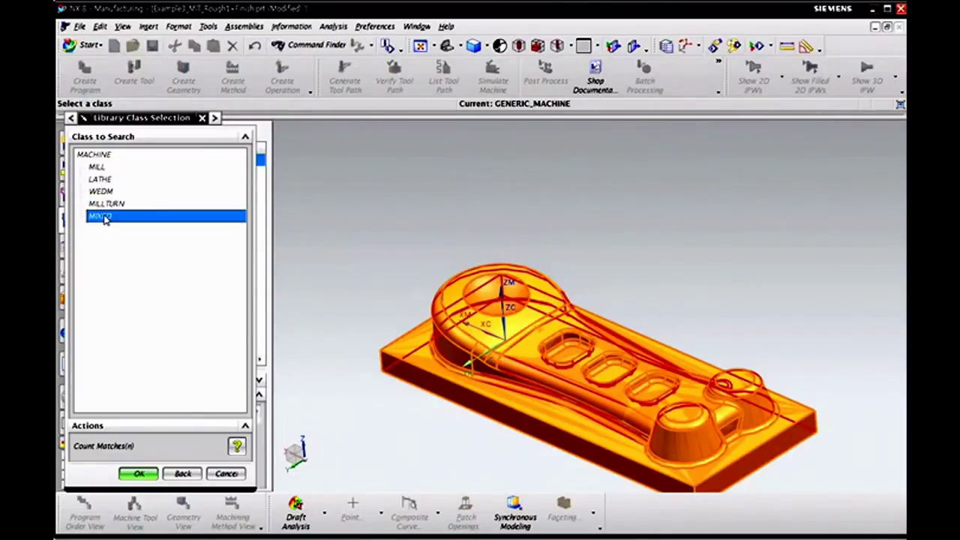
click(105, 168)
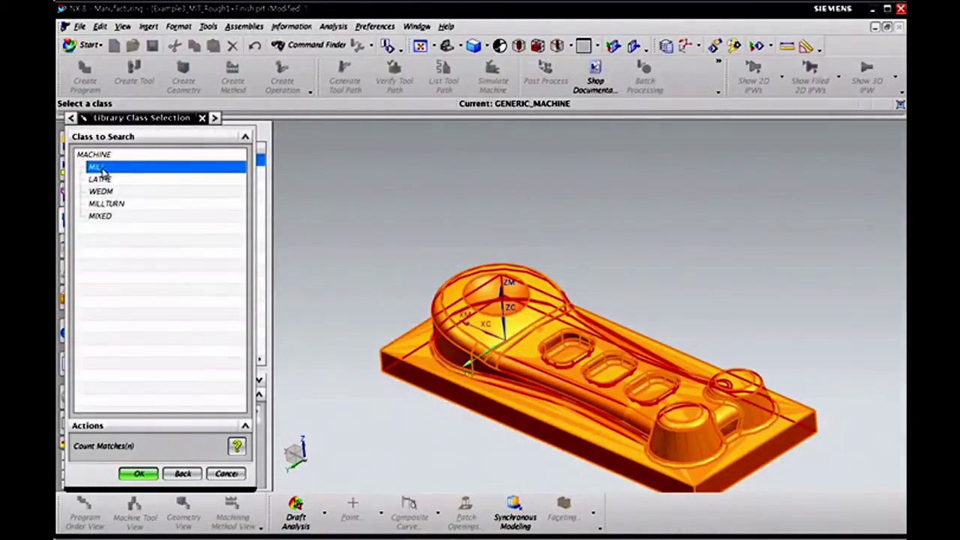
double_click(100, 167)
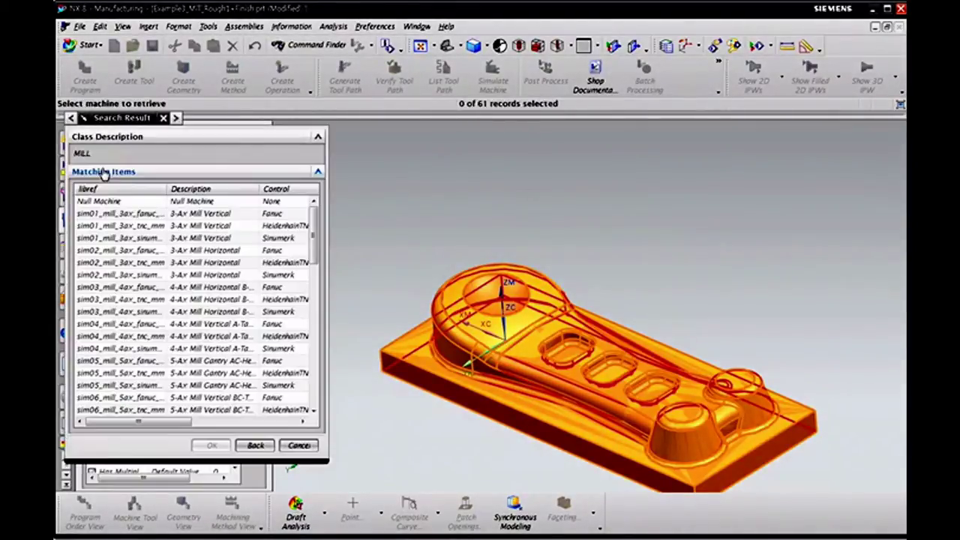
Step: Widen the libref column and browse the 3-, 4- and 5-axis milling machines in the search results
drag(195, 188, 191, 188)
click(150, 226)
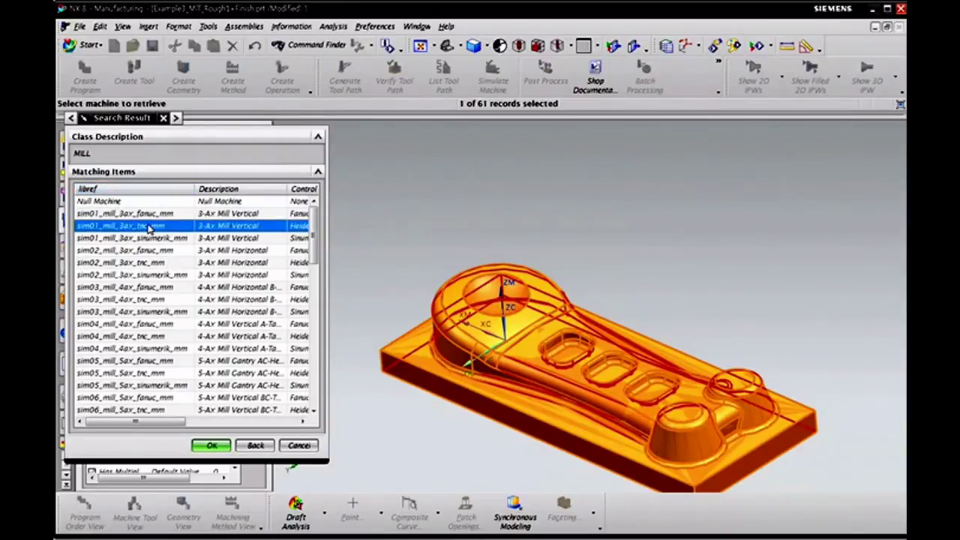
click(141, 290)
click(149, 365)
scroll(149, 369, down, 8)
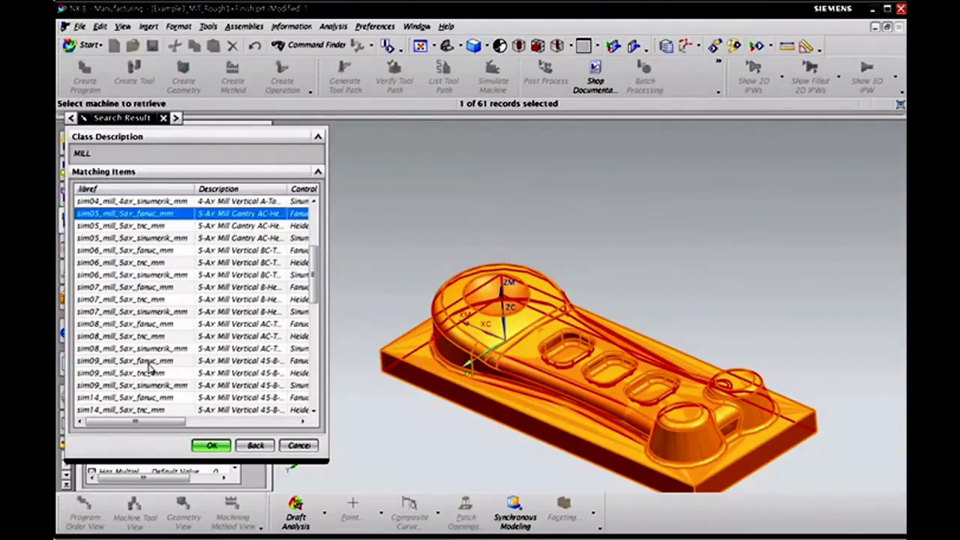
scroll(150, 367, up, 8)
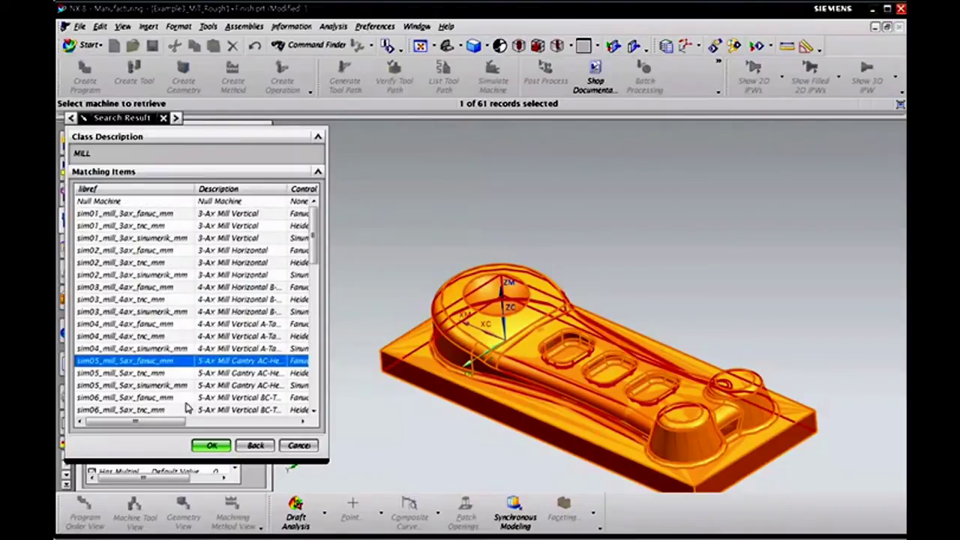
Step: Compare the Fanuc, HeidenhainTNC and Sinumerik control variants of the 3-Ax Mill Vertical machine
drag(170, 422, 200, 424)
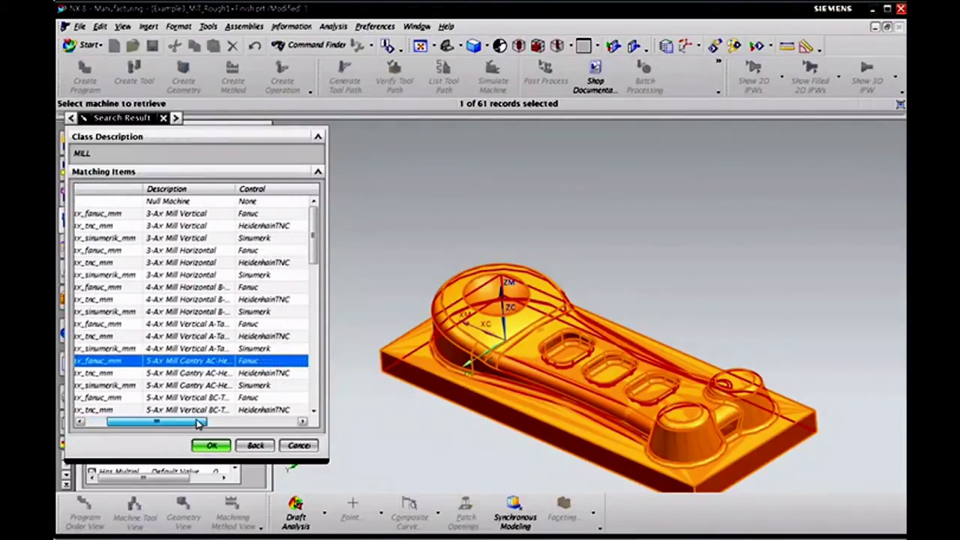
click(250, 215)
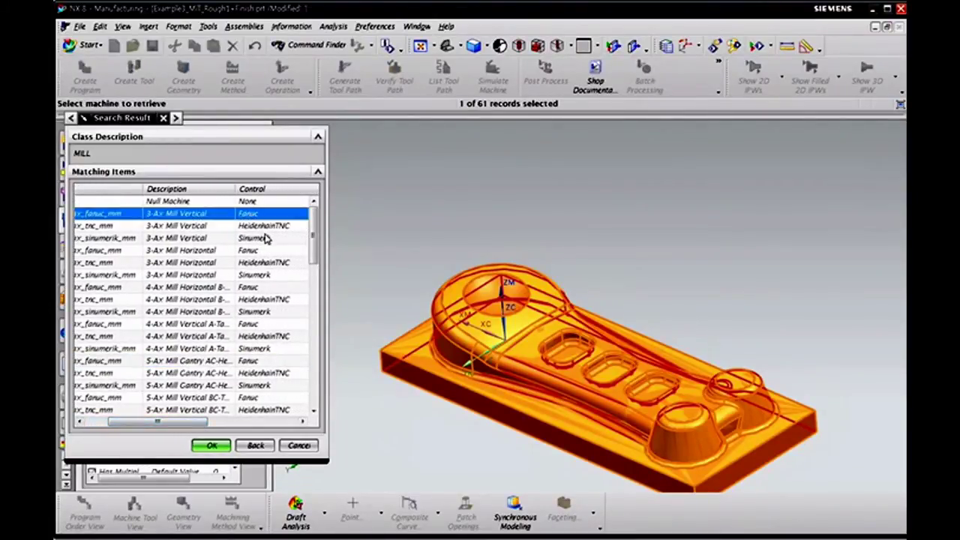
click(264, 225)
click(264, 239)
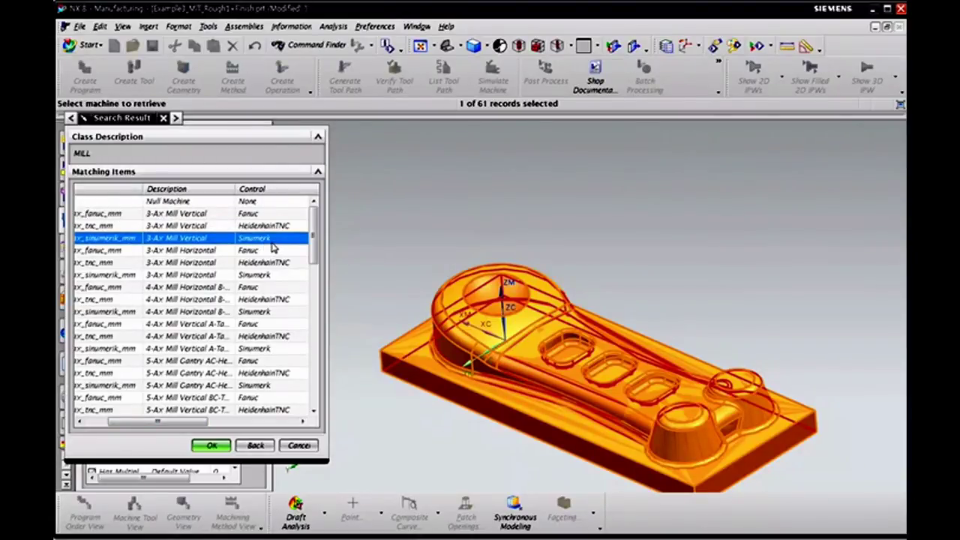
click(267, 230)
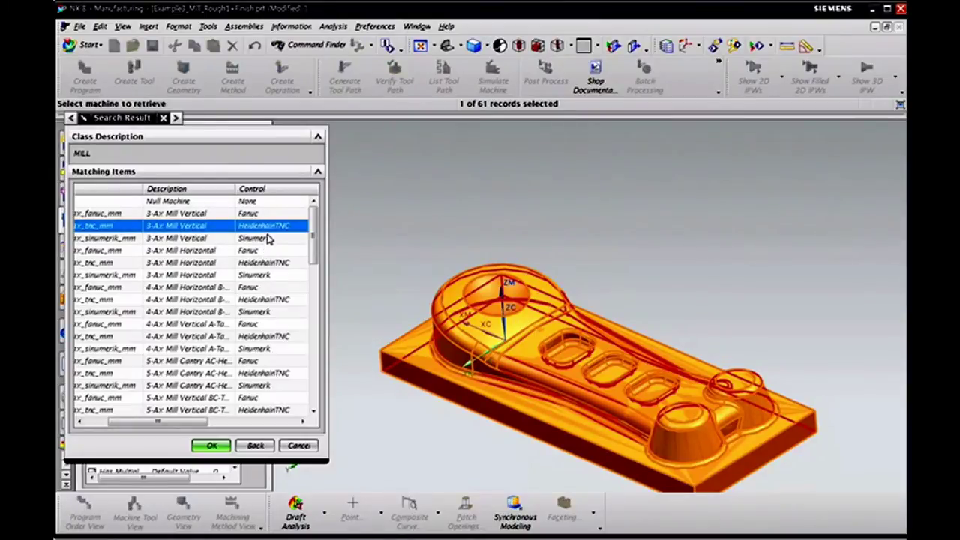
click(272, 216)
click(265, 226)
click(261, 215)
click(259, 228)
click(259, 237)
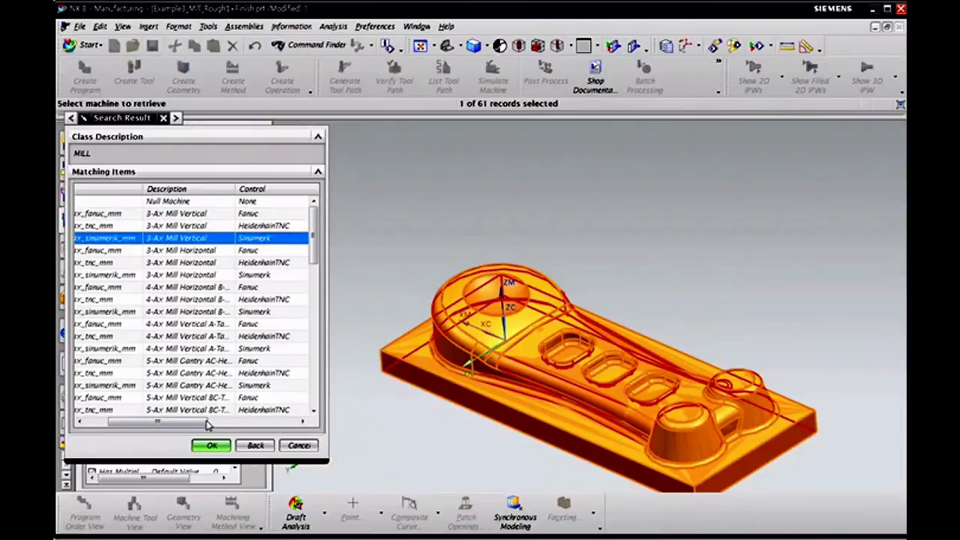
drag(208, 425, 143, 423)
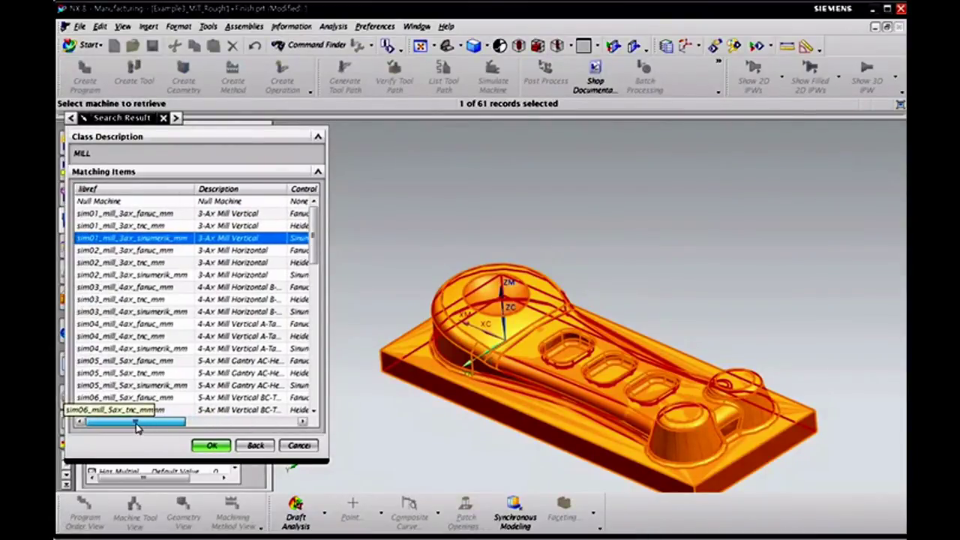
Step: Retrieve the sim01_mill_3ax_fanuc_mm machine and choose the remote-shaped part as its workpiece using assembly positioning
click(171, 214)
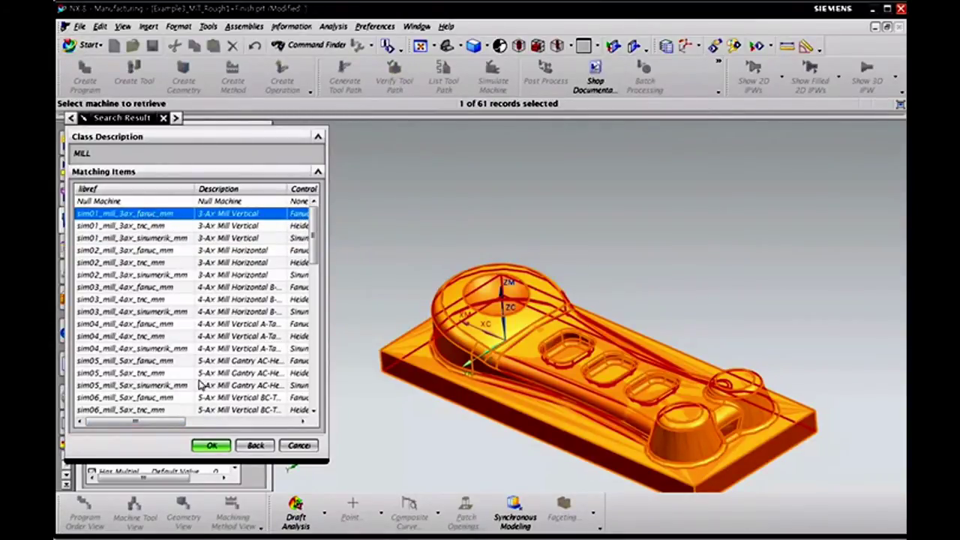
click(207, 445)
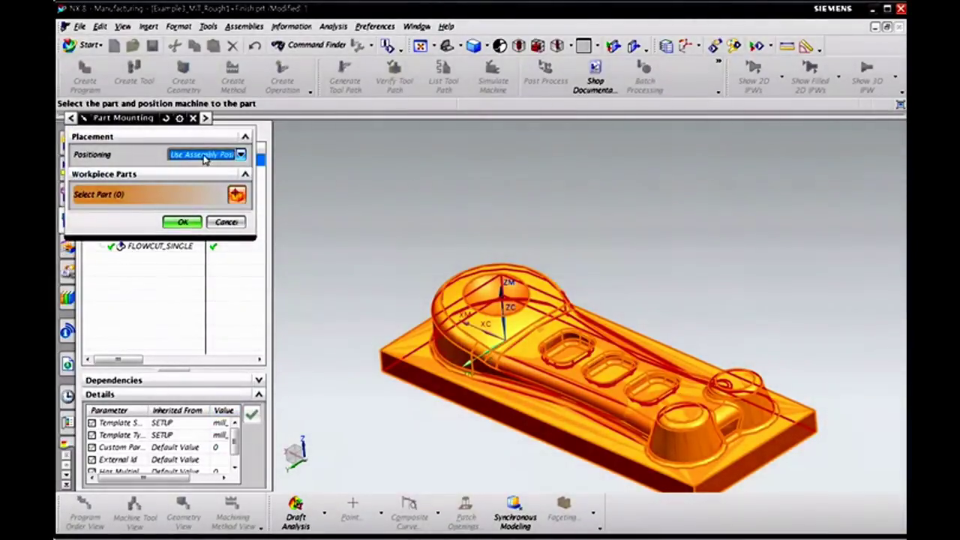
click(477, 335)
click(183, 221)
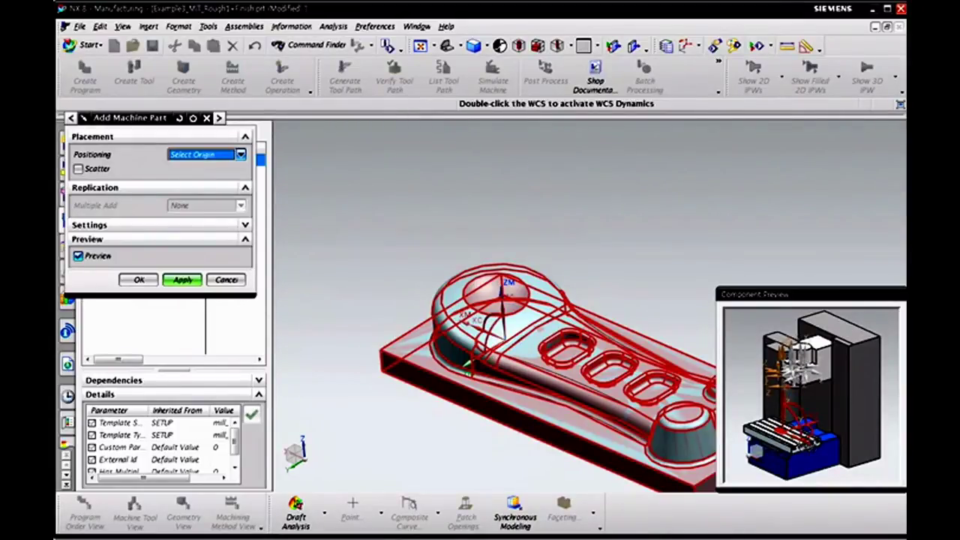
Step: Keep the machine's positioning at Select Origin and examine in the component preview how the part sits on the table
click(196, 156)
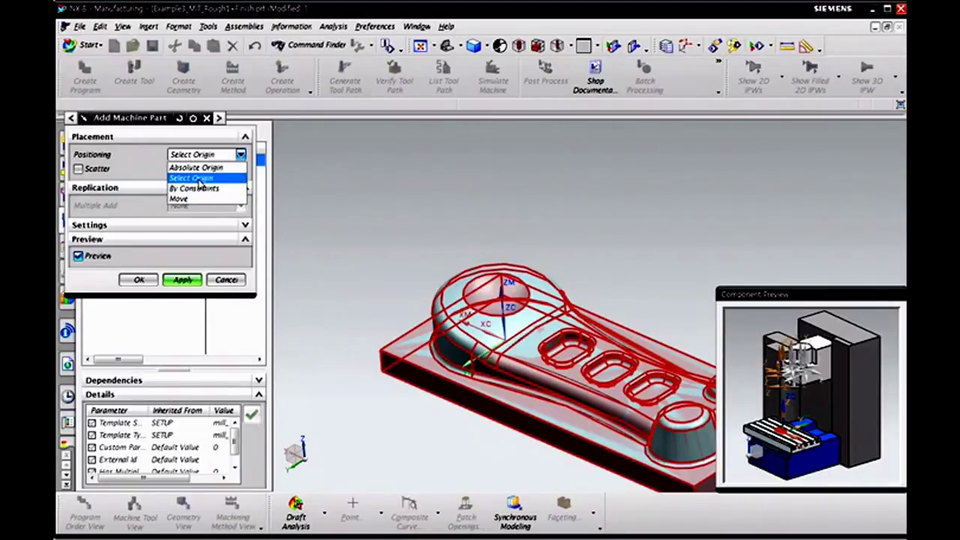
click(198, 180)
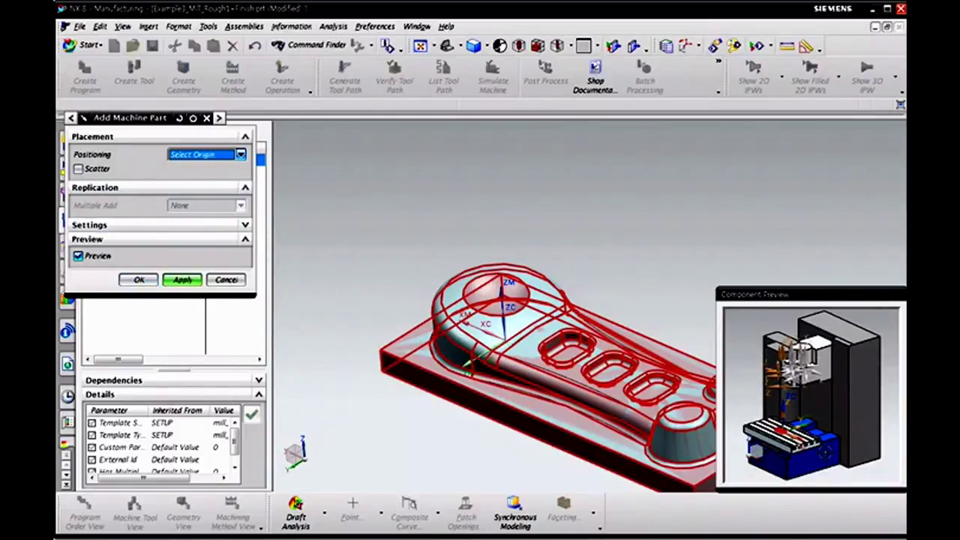
scroll(792, 437, up, 5)
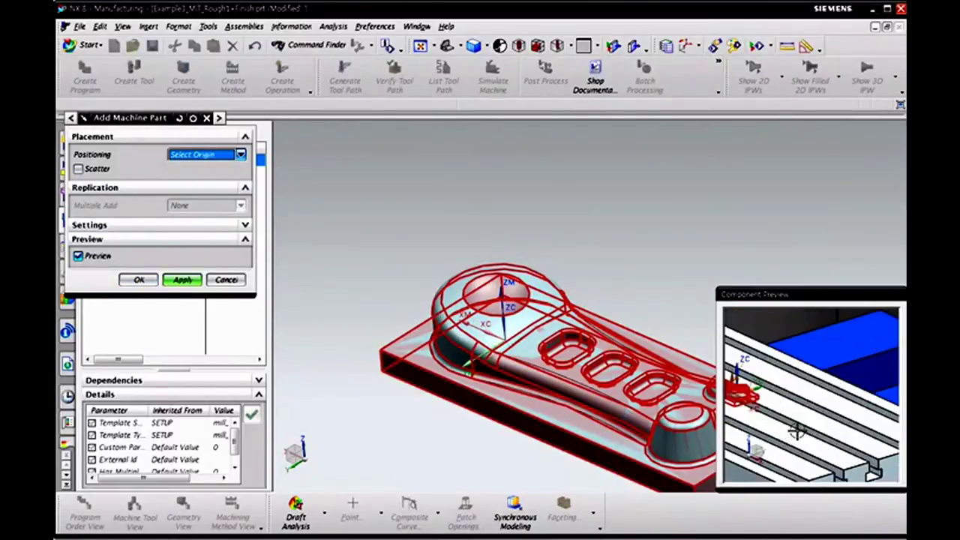
shift+middle_drag(810, 435, 856, 461)
scroll(787, 405, up, 5)
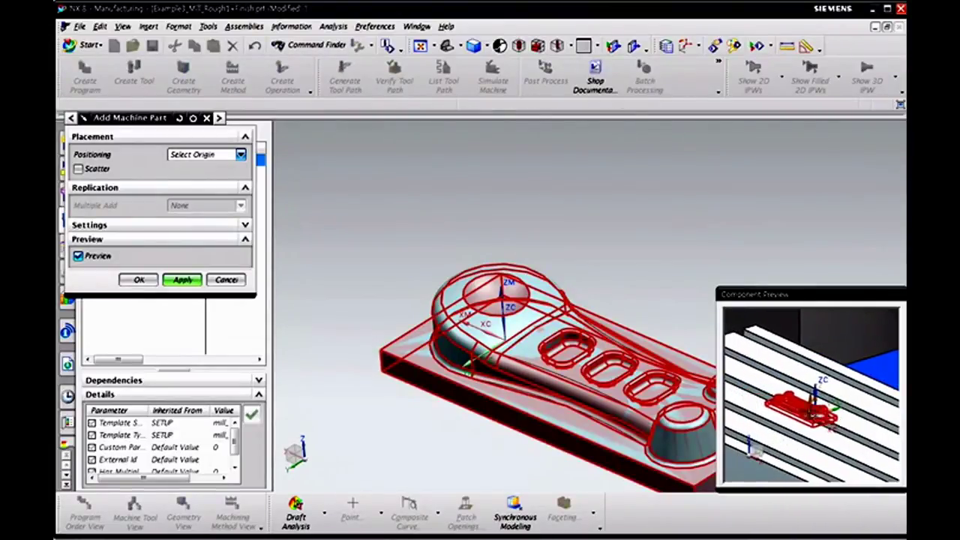
scroll(806, 415, down, 5)
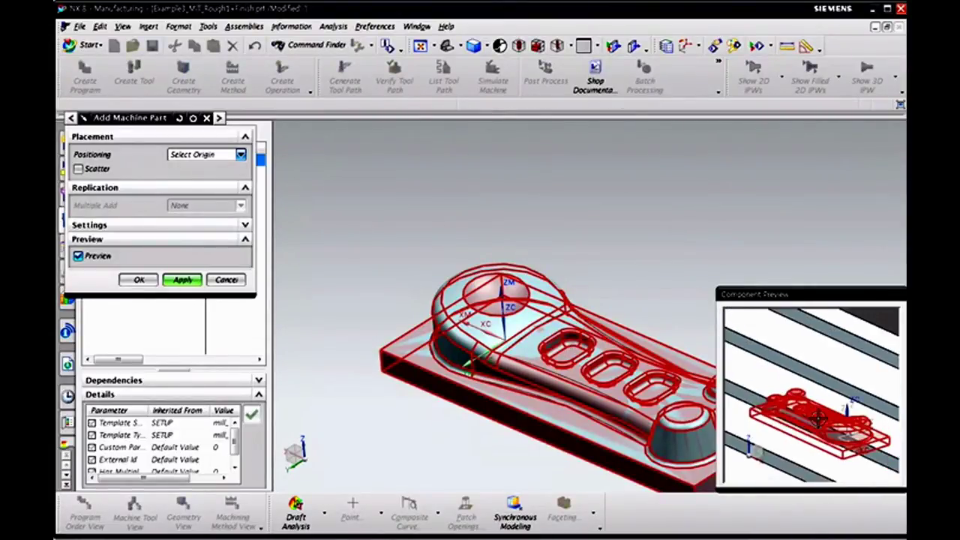
scroll(842, 427, down, 2)
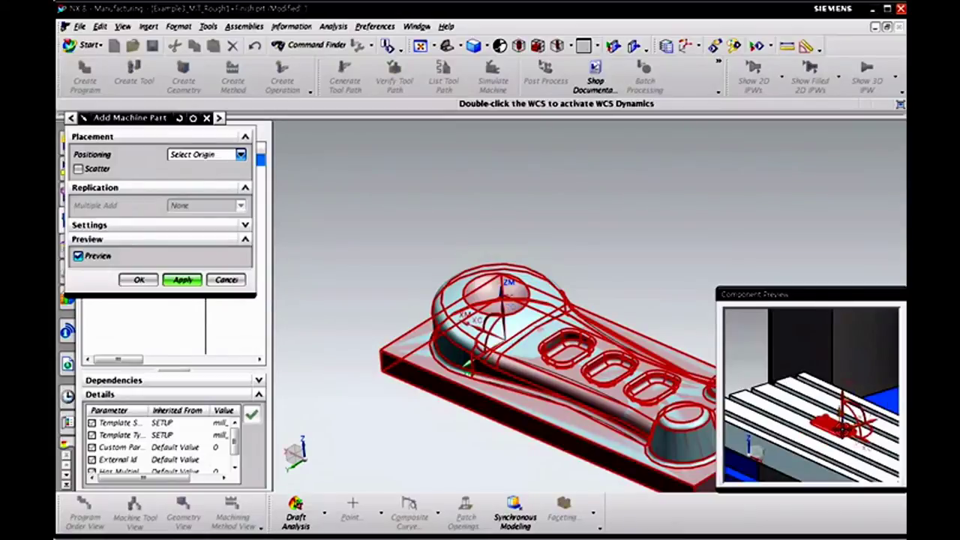
scroll(853, 423, up, 5)
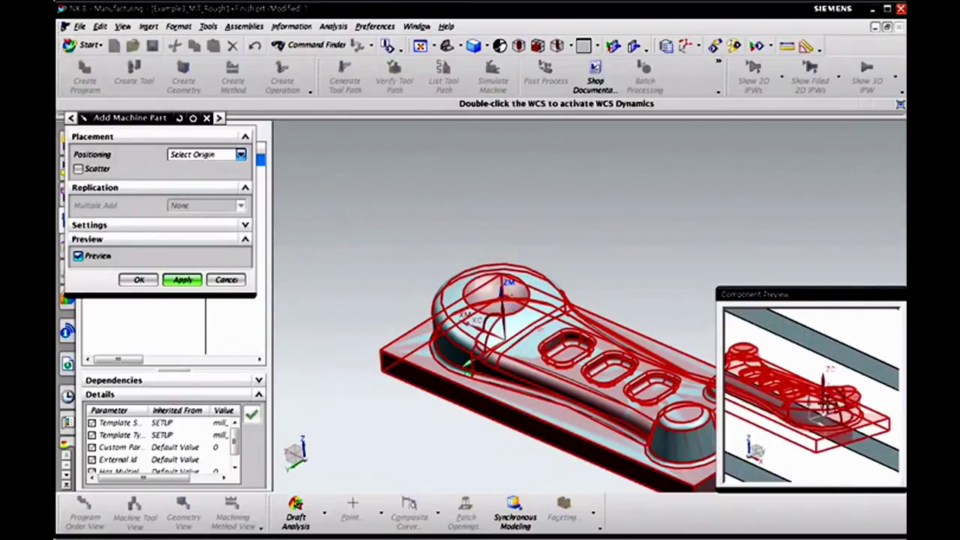
scroll(835, 411, down, 6)
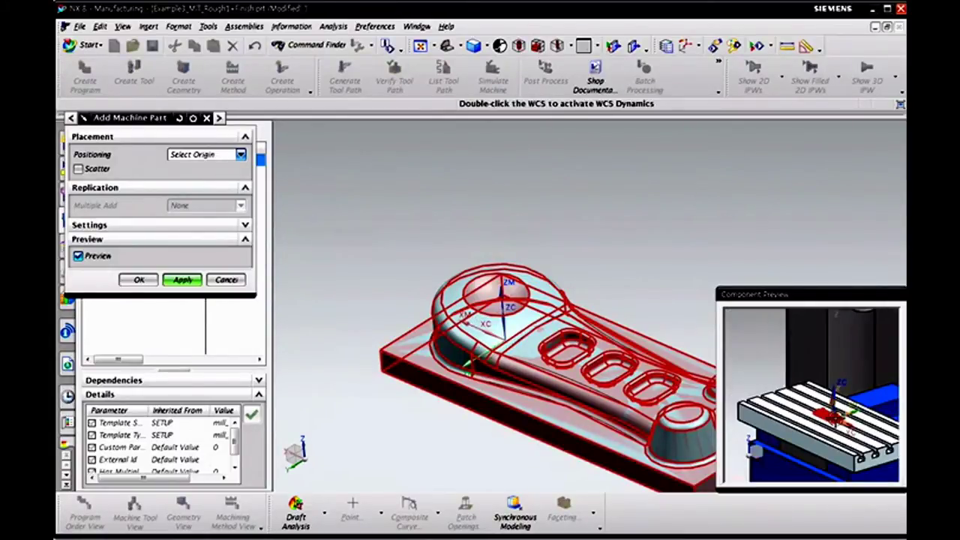
Step: Try to place the machine with its origin at X 0, Y 0, Z 0 mm and accept the machine replacement
click(136, 279)
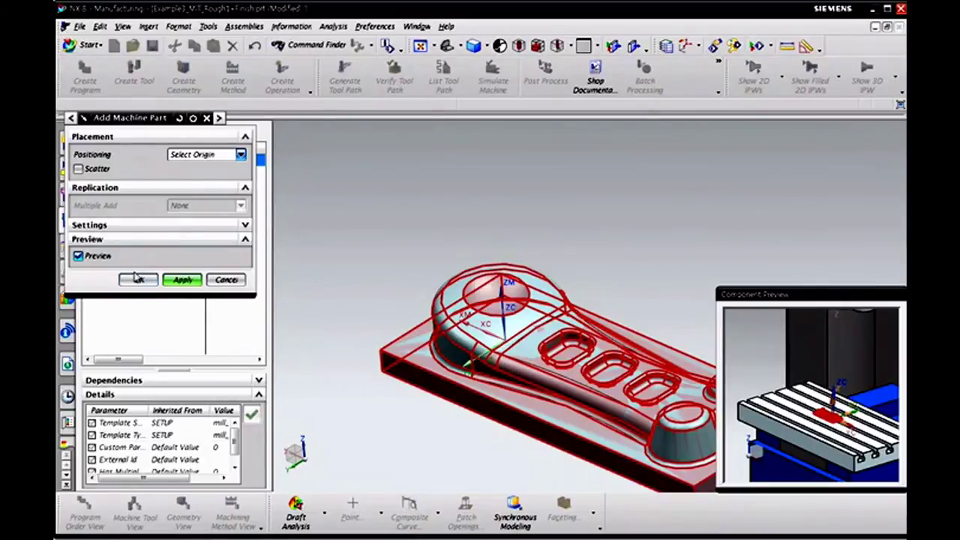
click(138, 279)
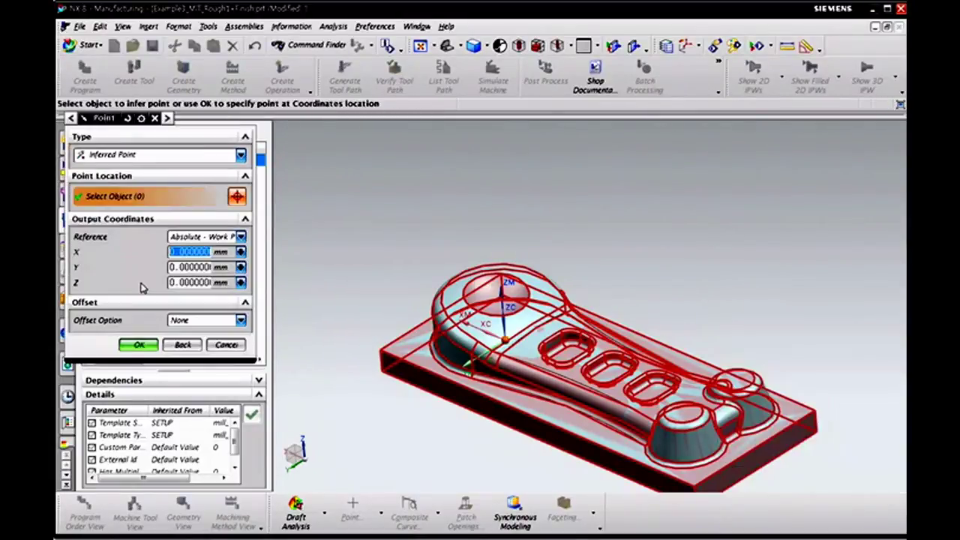
middle_drag(487, 394, 495, 353)
middle_drag(537, 401, 563, 381)
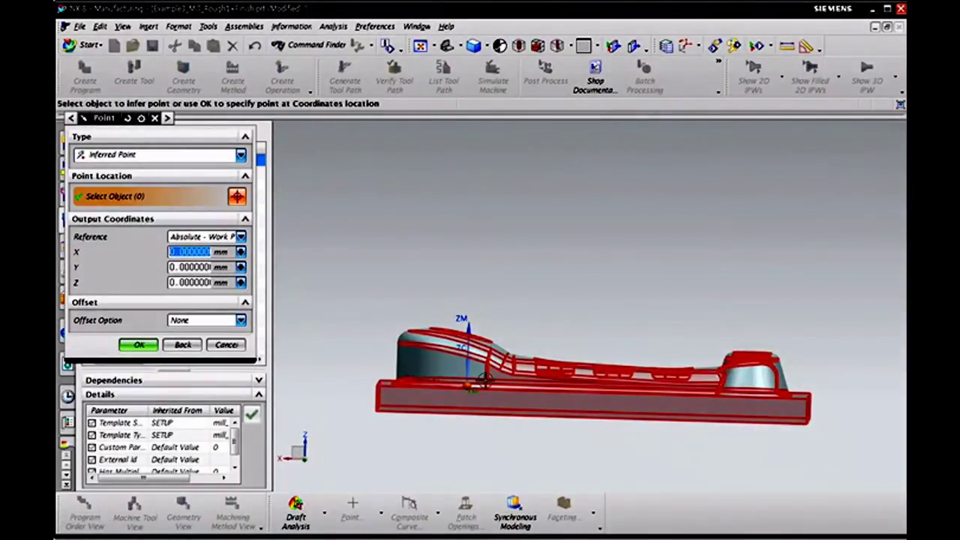
middle_drag(467, 384, 509, 388)
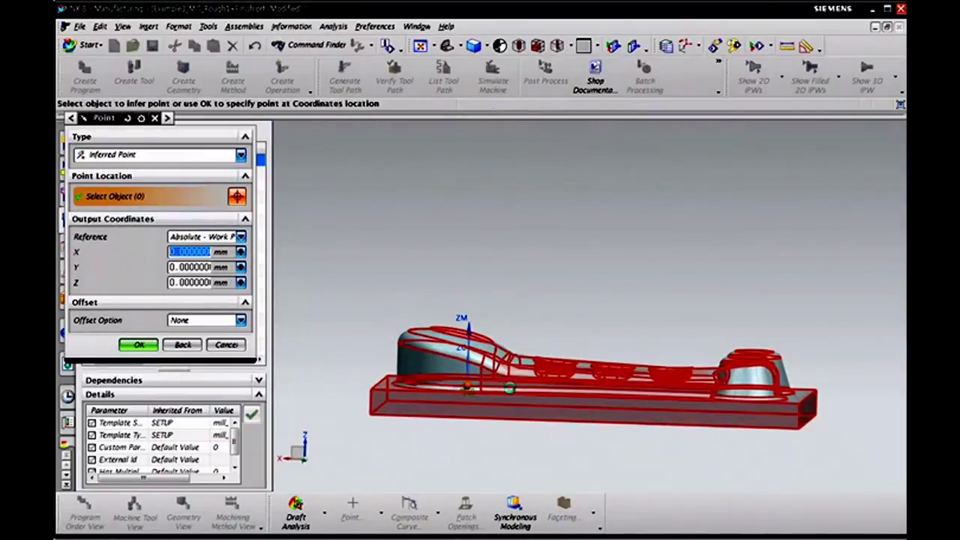
click(140, 344)
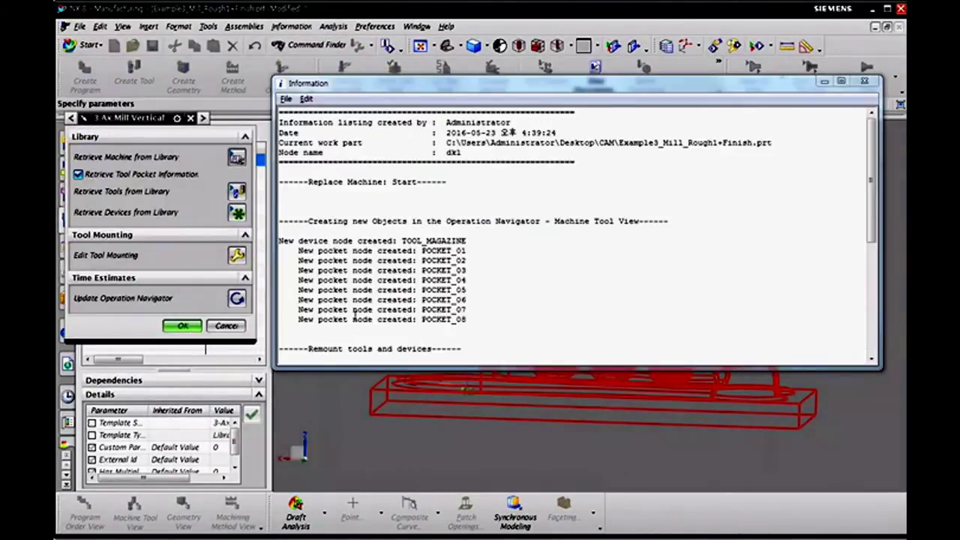
drag(388, 84, 899, 177)
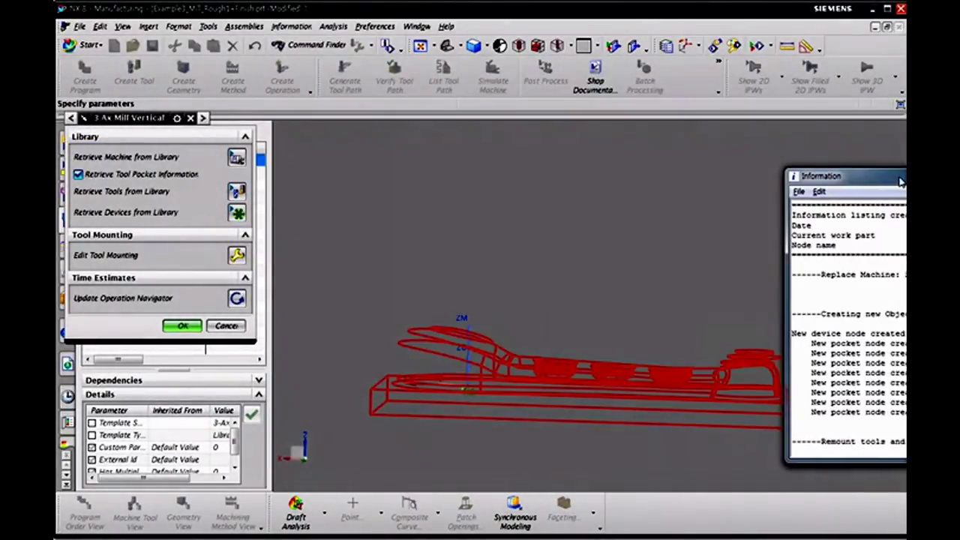
click(183, 324)
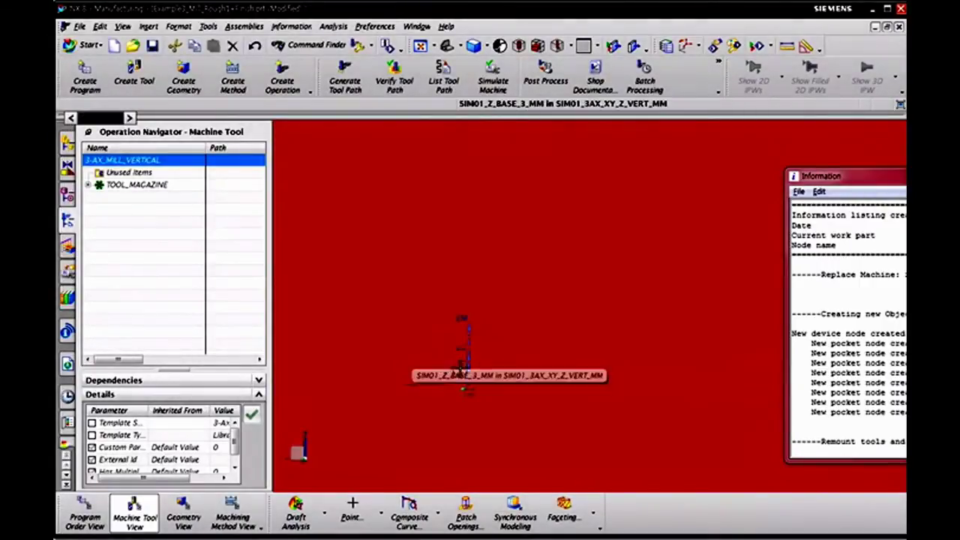
Step: Examine from several sides how the part's base plate sits relative to the slotted machine table
click(579, 365)
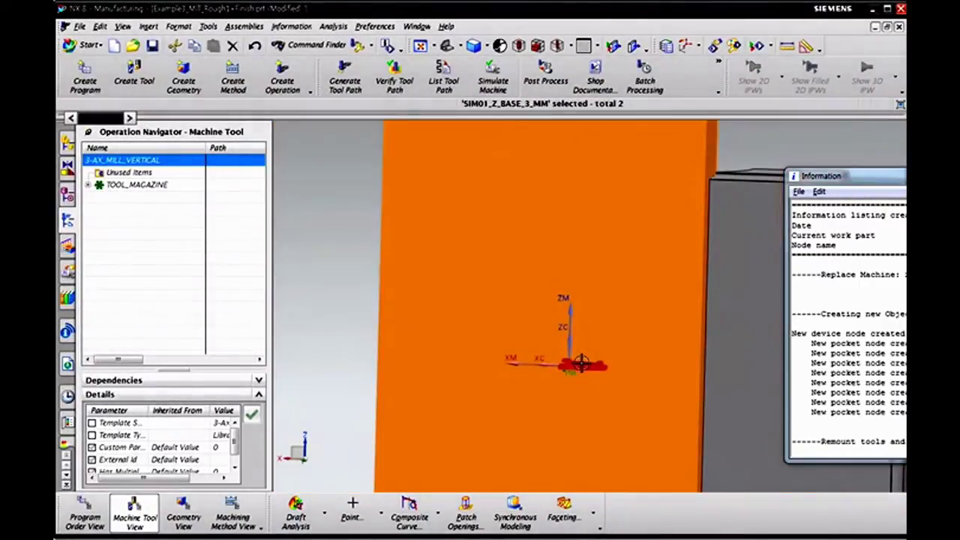
middle_drag(580, 365, 495, 379)
scroll(611, 370, up, 6)
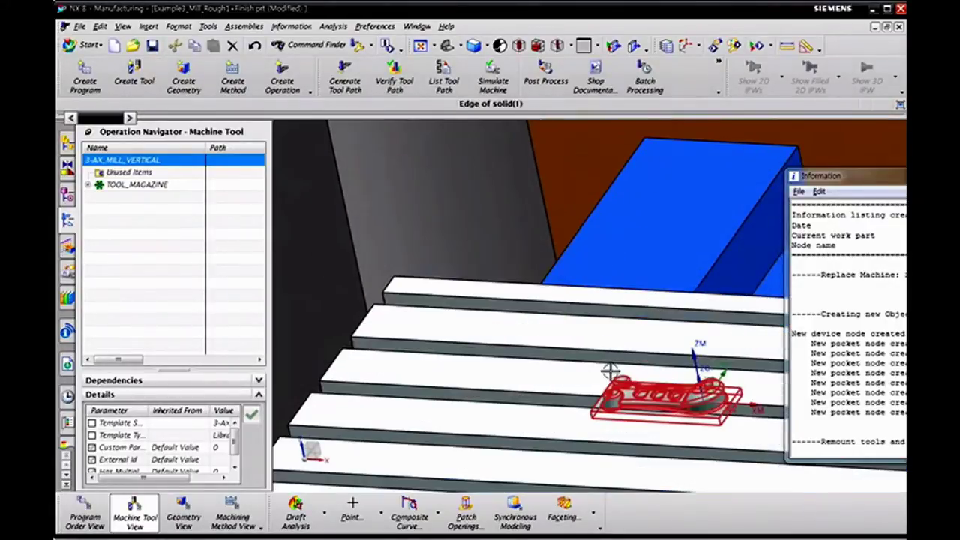
middle_drag(611, 371, 628, 384)
key(ctrl+f)
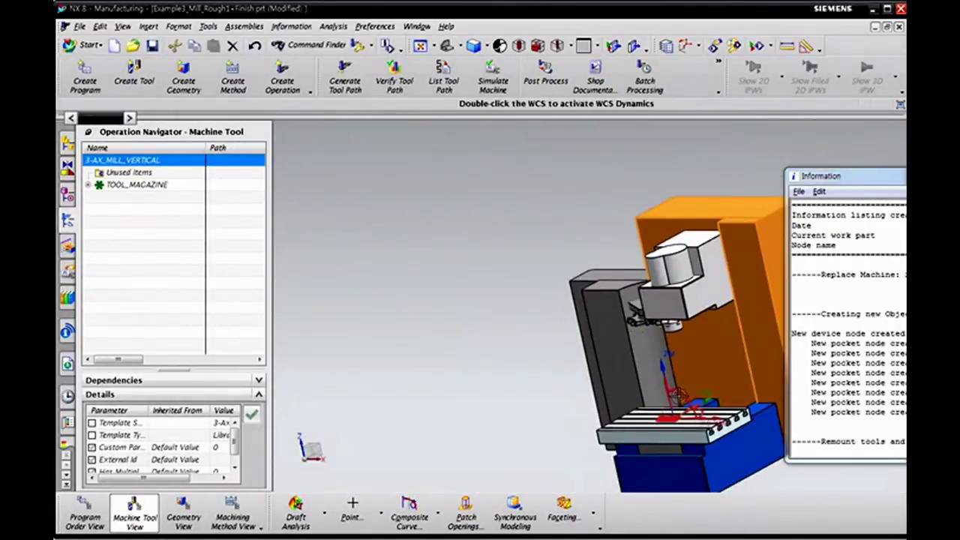
click(551, 351)
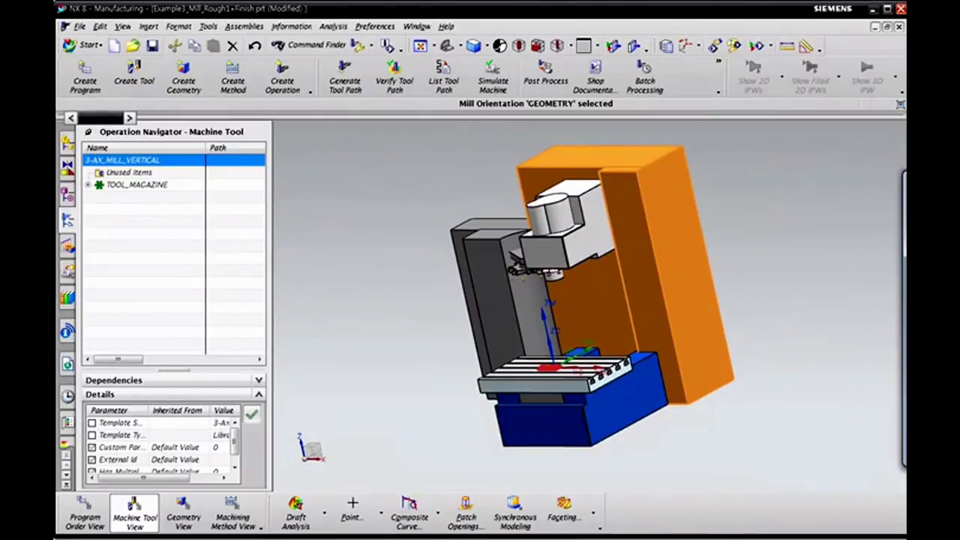
scroll(552, 353, up, 5)
scroll(478, 401, up, 3)
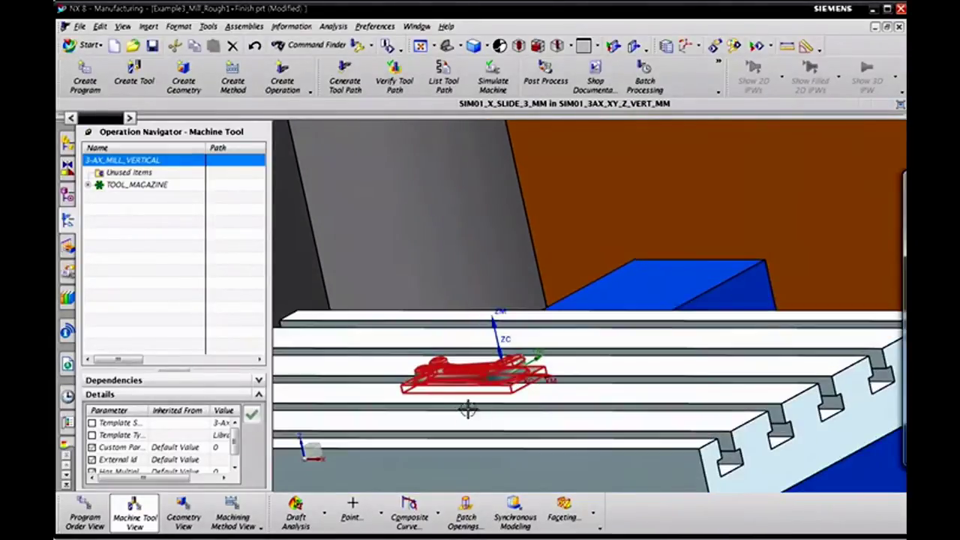
middle_drag(452, 408, 417, 401)
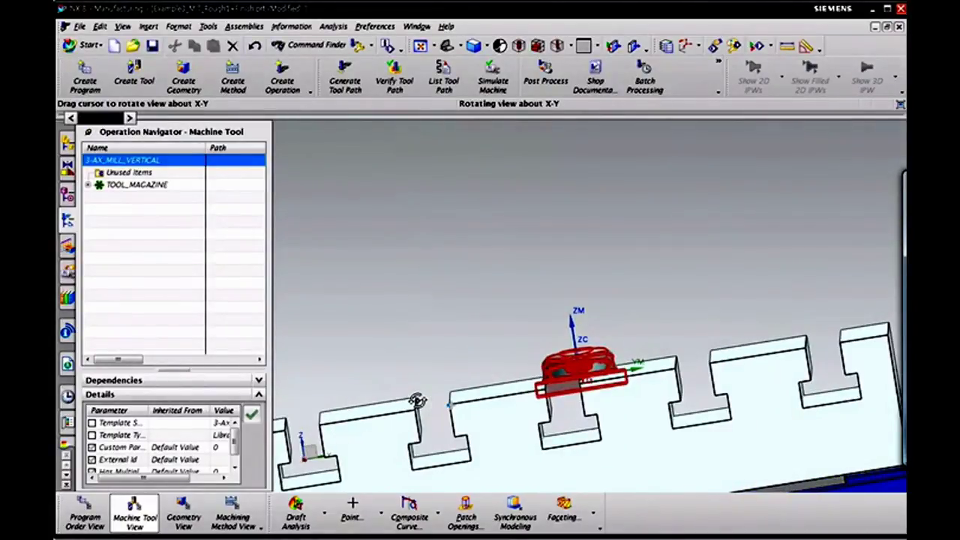
middle_drag(562, 422, 557, 450)
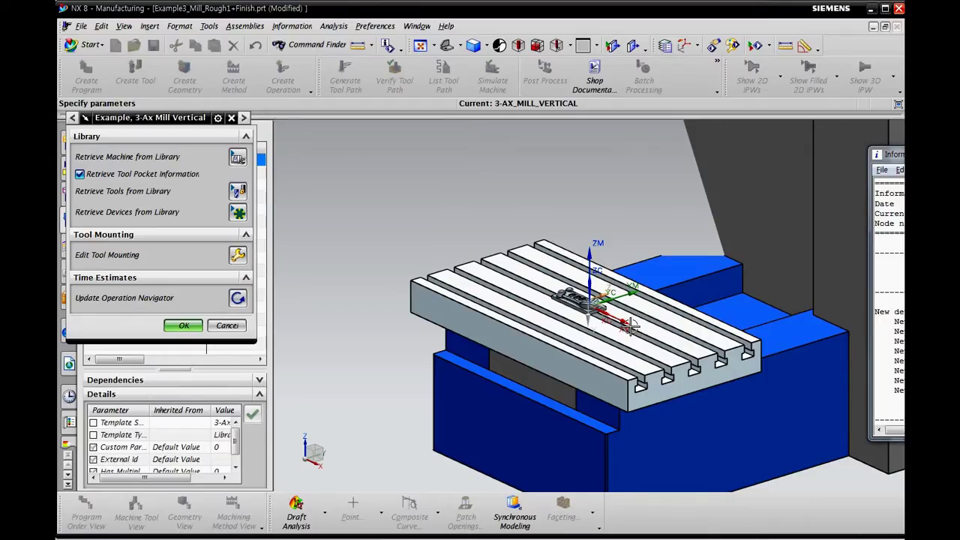
Step: Retrieve the 3-Ax Mill Vertical Fanuc machine from the MILL class again, using assembly positioning for the part and Select Origin for the machine
click(238, 157)
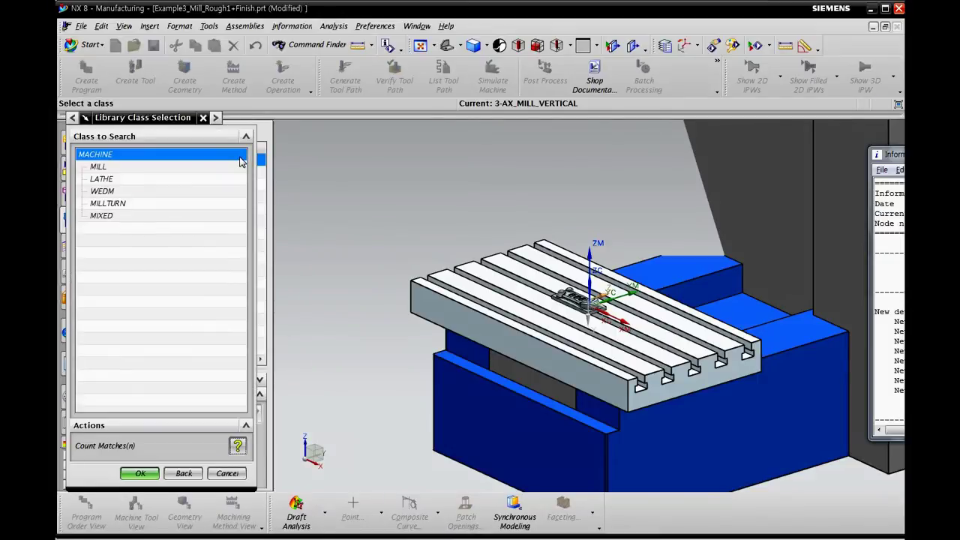
double_click(172, 168)
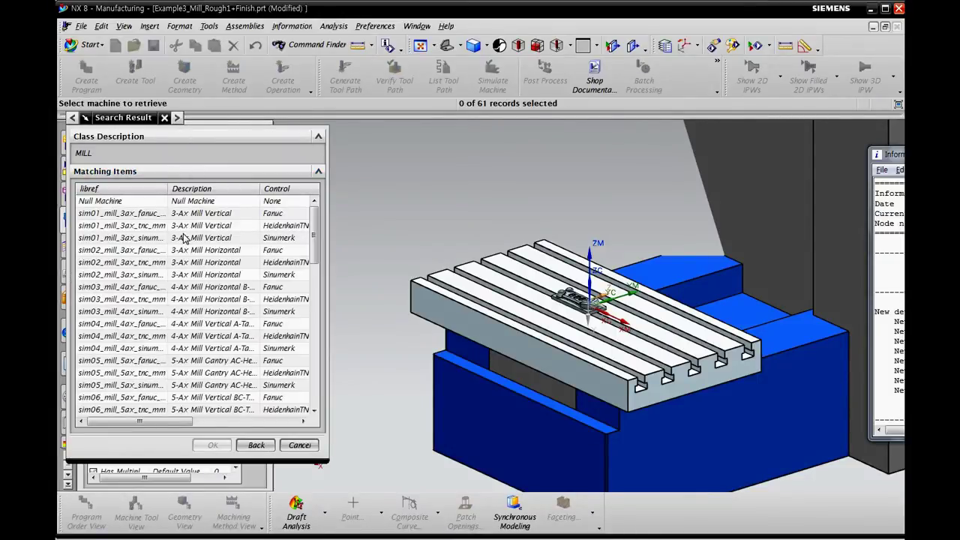
double_click(129, 216)
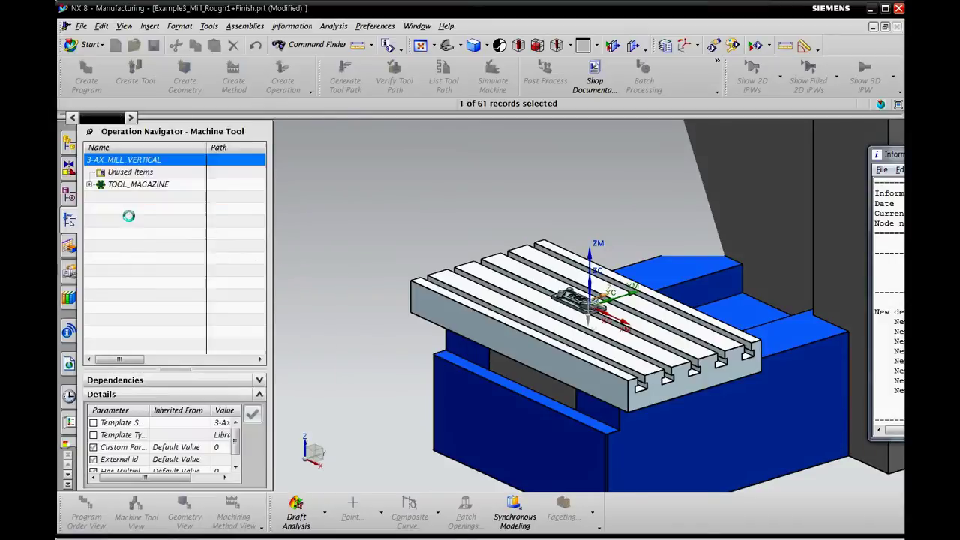
scroll(571, 338, up, 4)
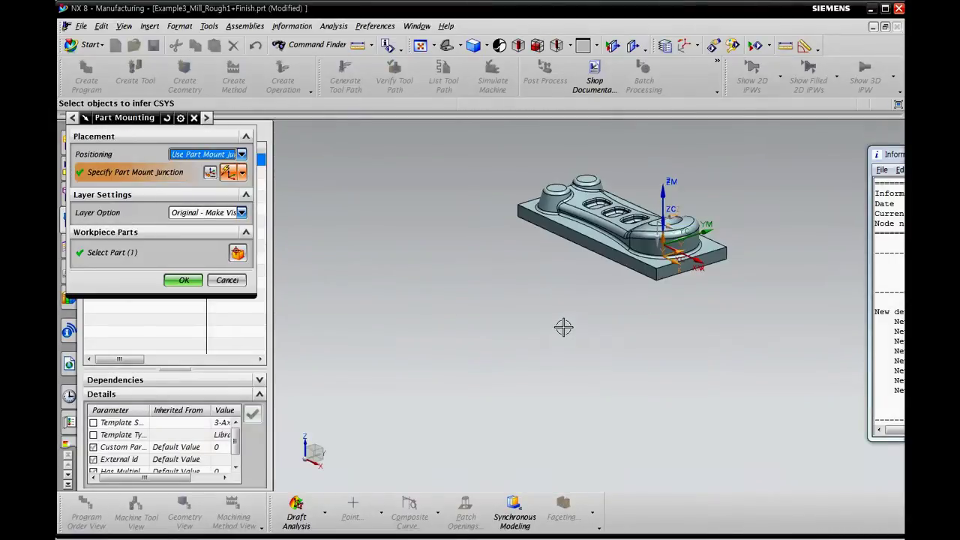
shift+middle_drag(606, 244, 590, 310)
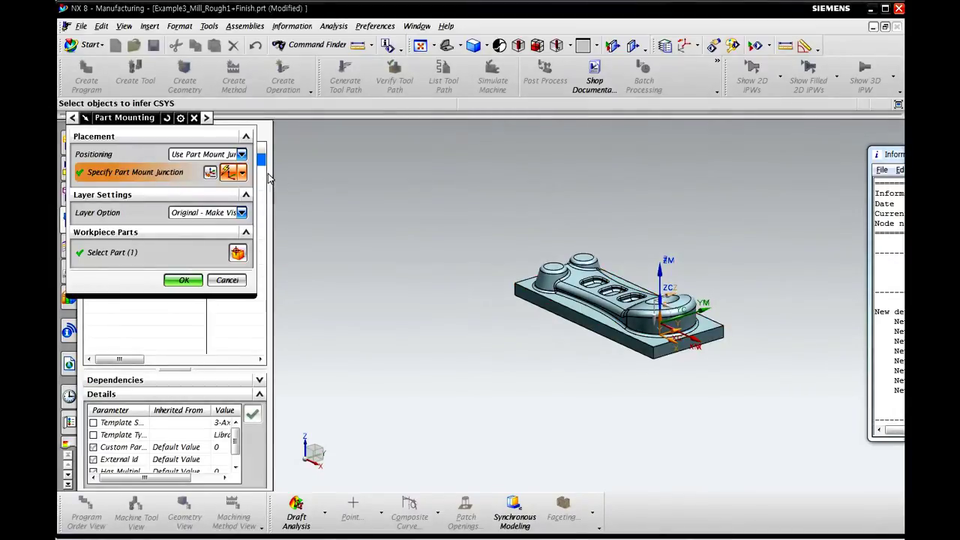
click(242, 154)
click(269, 180)
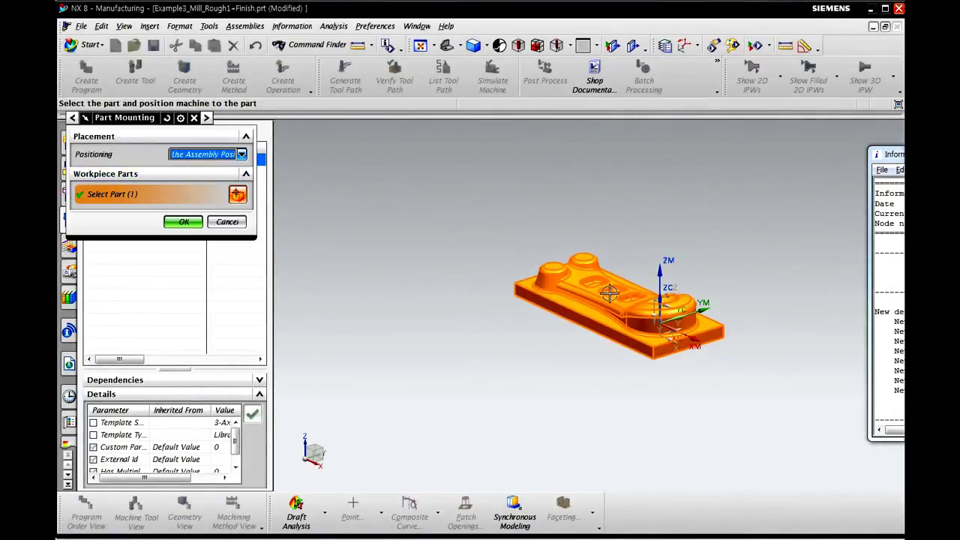
click(184, 221)
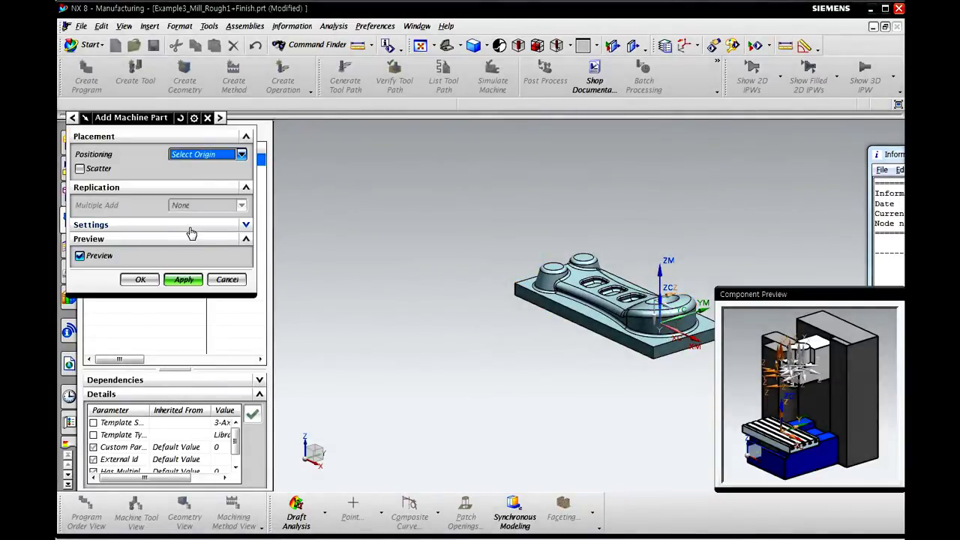
click(140, 279)
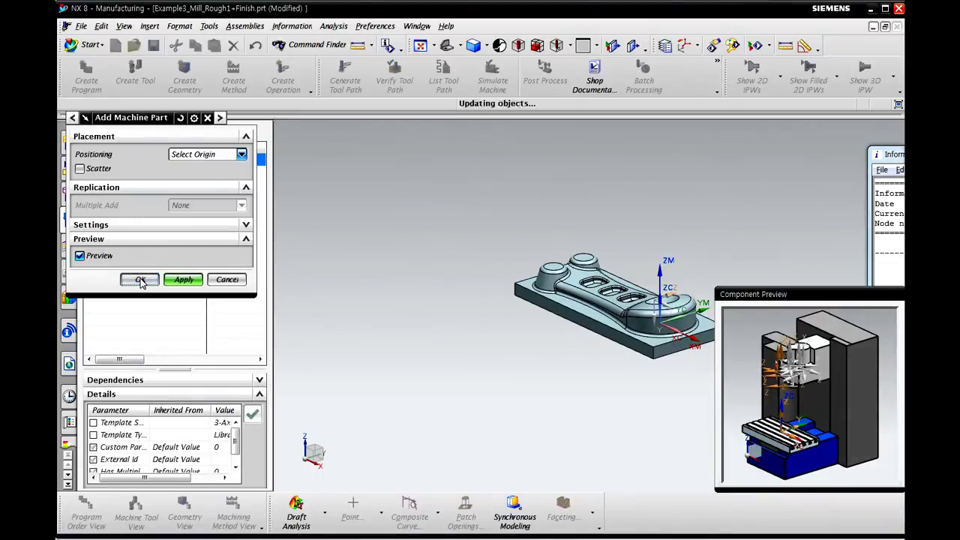
Step: Measure the base plate's thickness between its upper and lower edges without keeping the measurement
scroll(514, 296, up, 3)
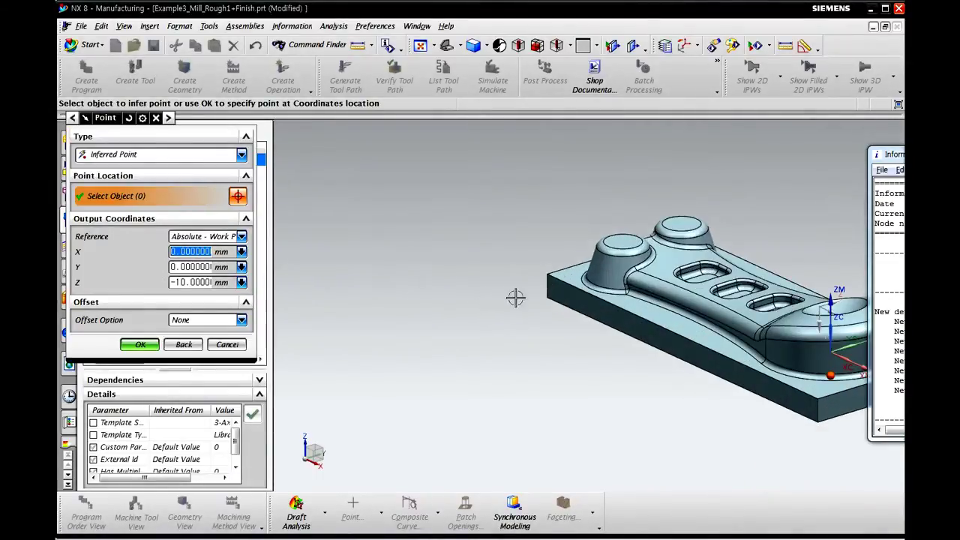
middle_drag(780, 366, 651, 305)
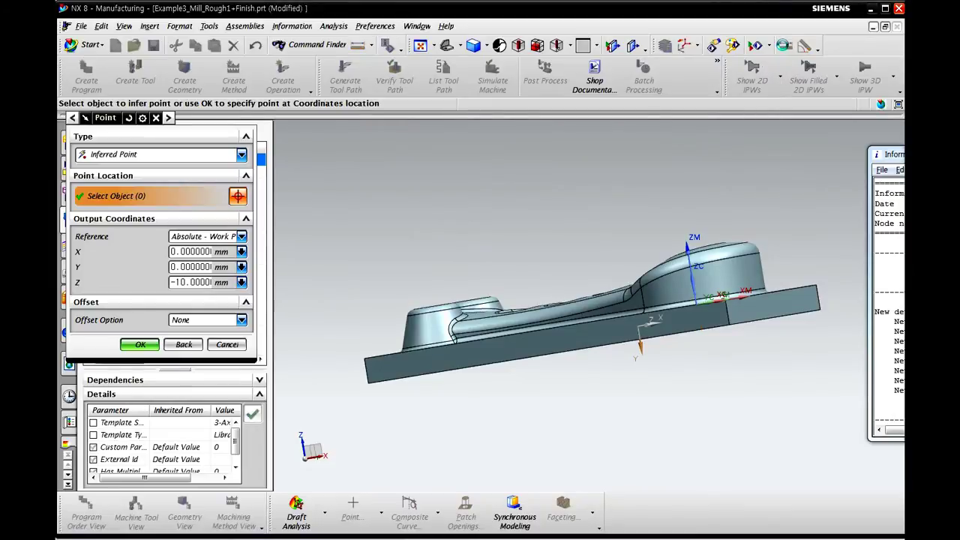
click(785, 45)
click(723, 300)
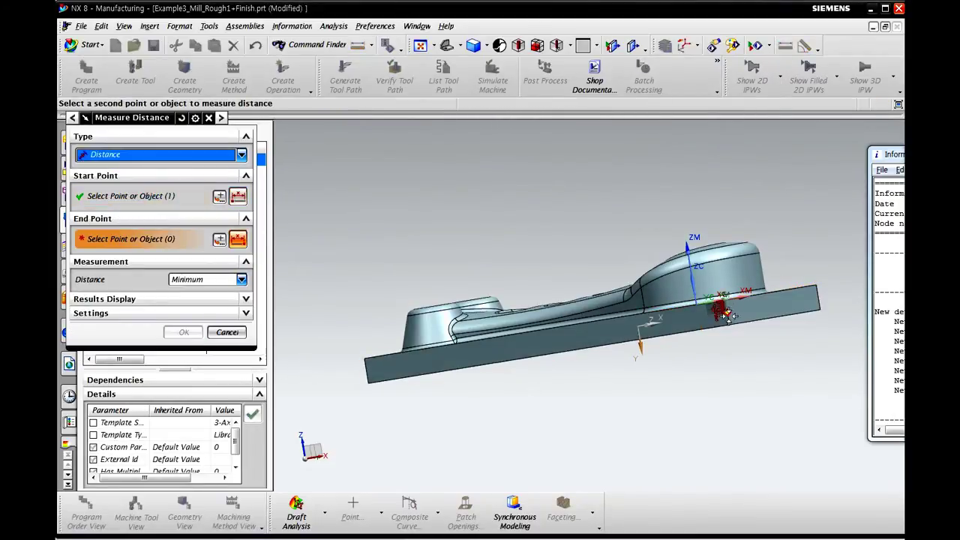
click(729, 326)
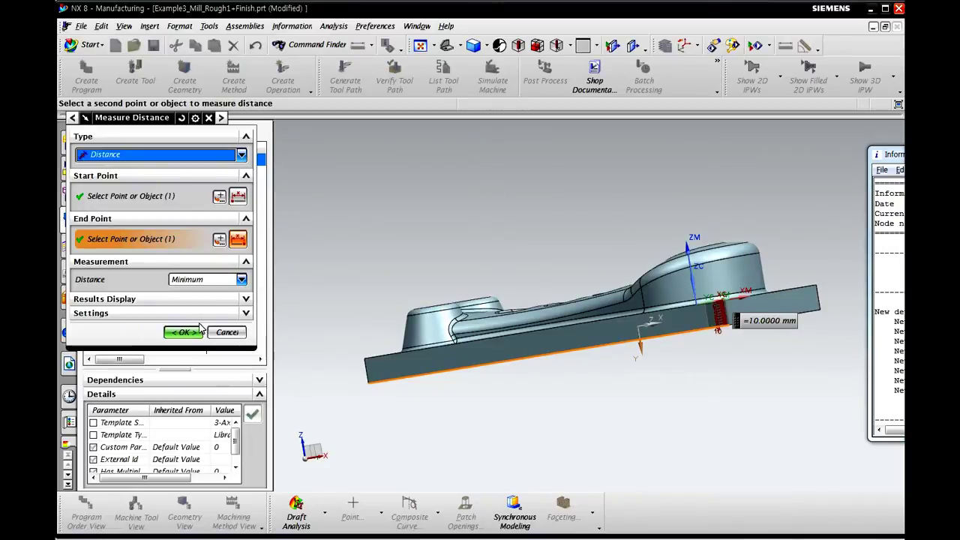
click(225, 332)
Step: Place the machine's origin at X 0, Y 0, Z -10 mm in absolute work part coordinates and accept the retrieved machine
click(189, 282)
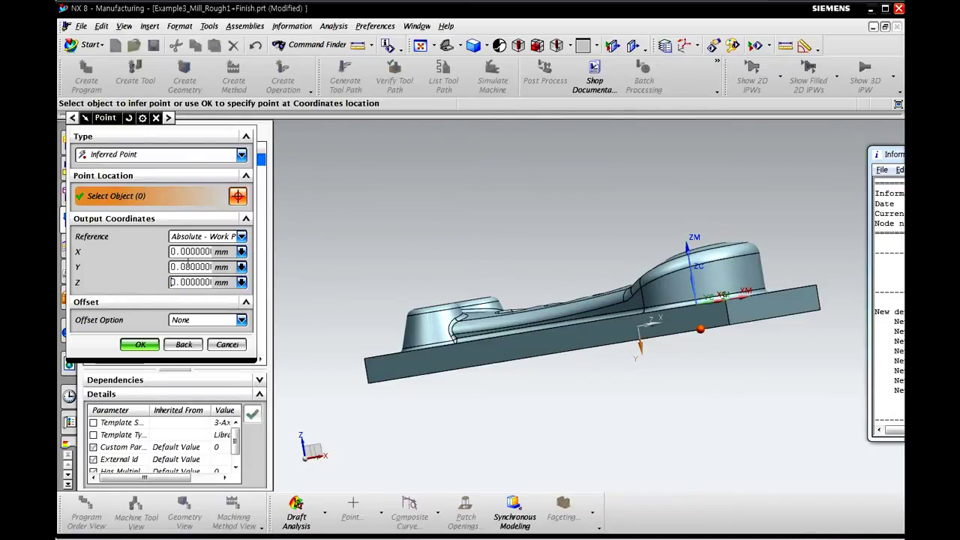
click(181, 267)
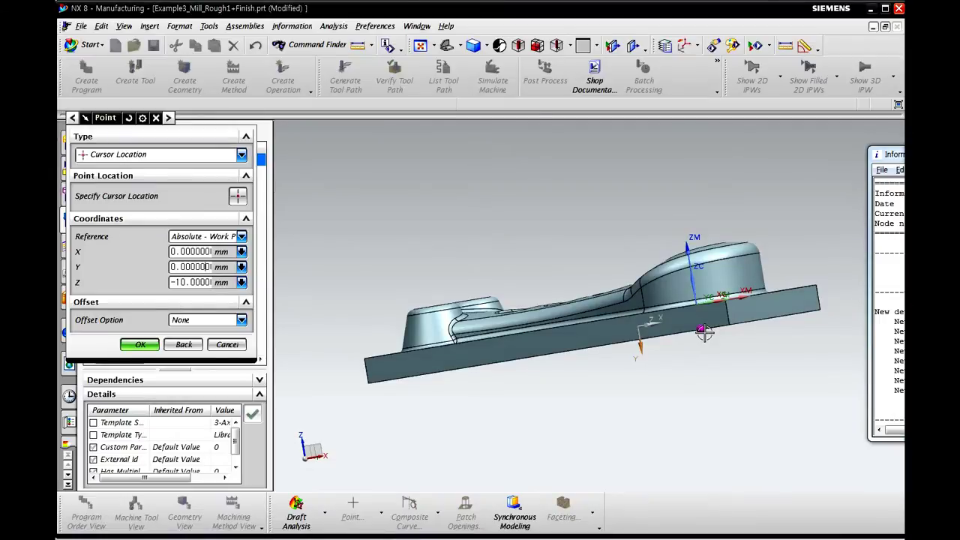
click(904, 155)
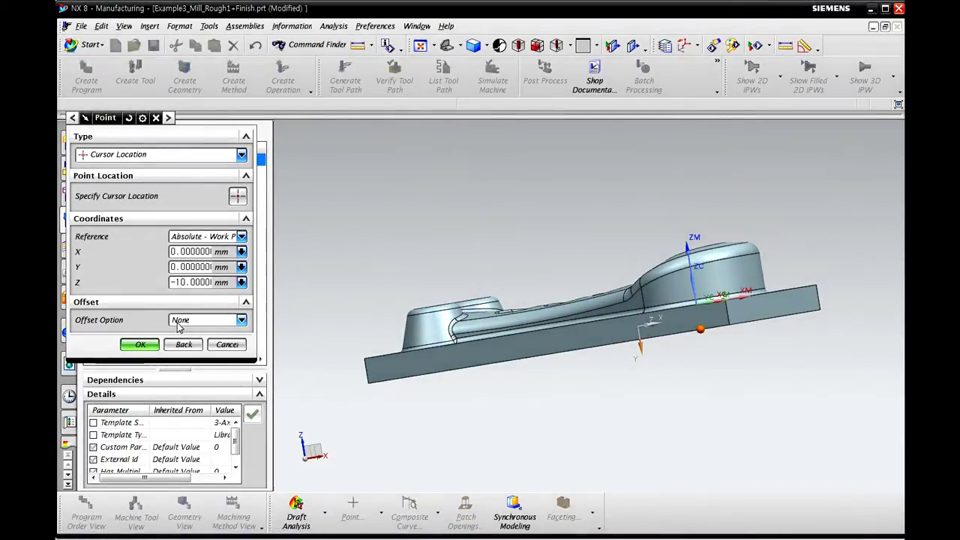
click(141, 344)
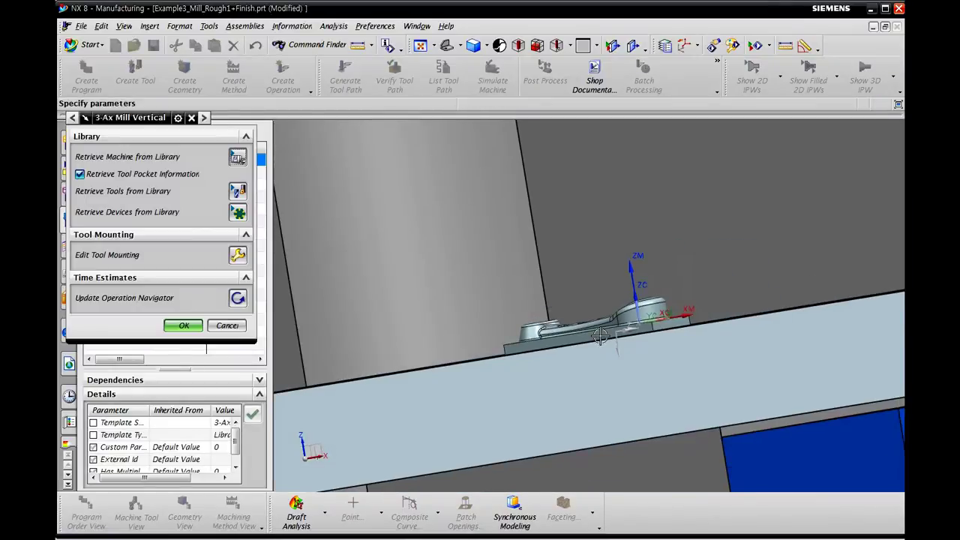
middle_drag(600, 336, 636, 353)
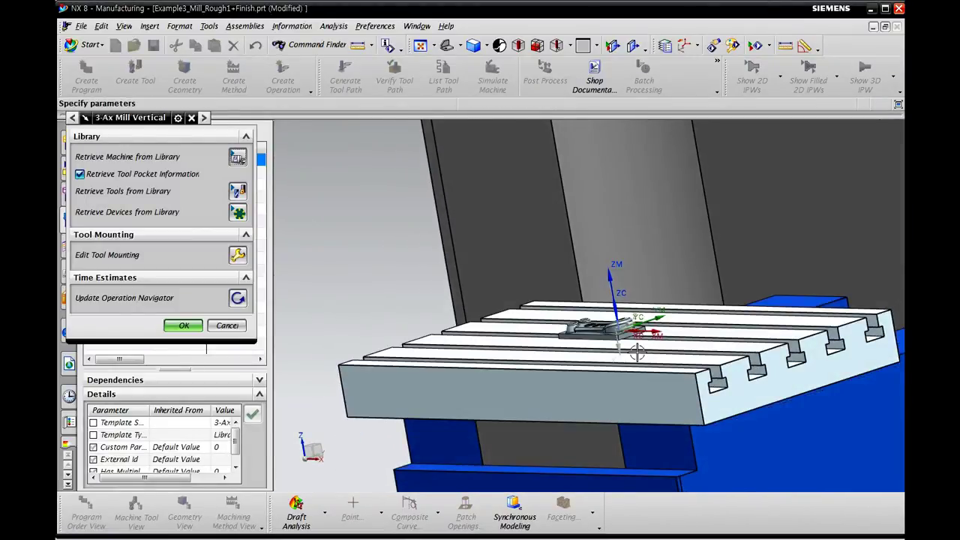
scroll(637, 347, up, 3)
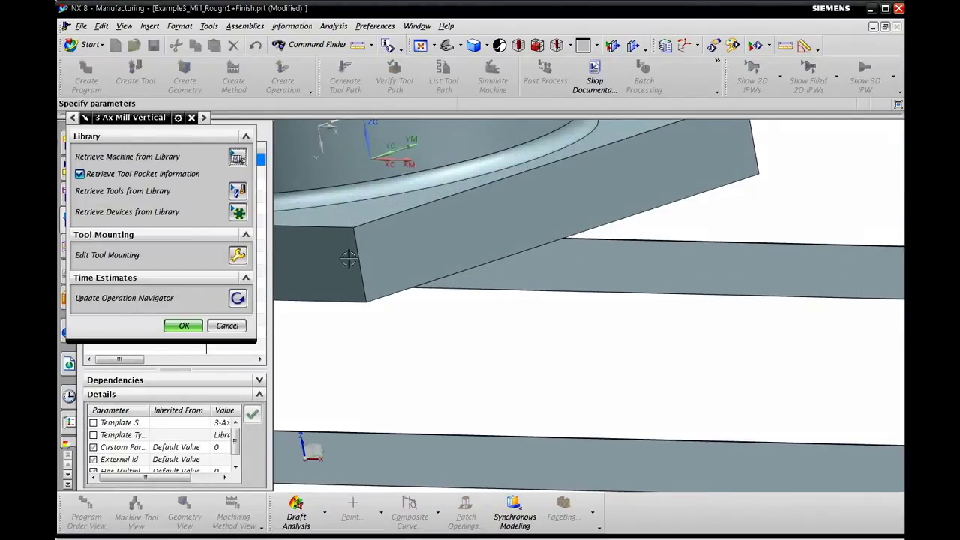
scroll(442, 320, down, 5)
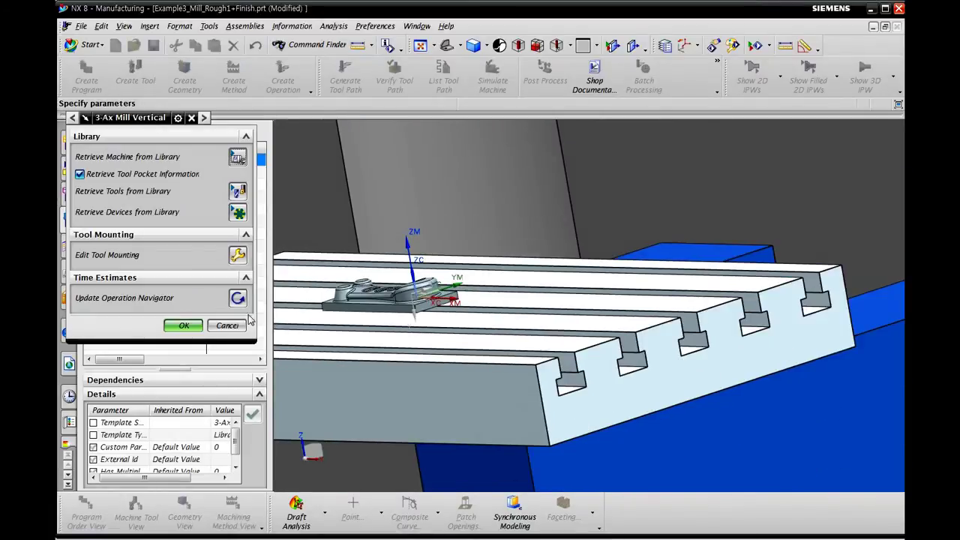
click(209, 324)
Step: Apply the saved Trimetric camera view to the machine assembly
click(69, 169)
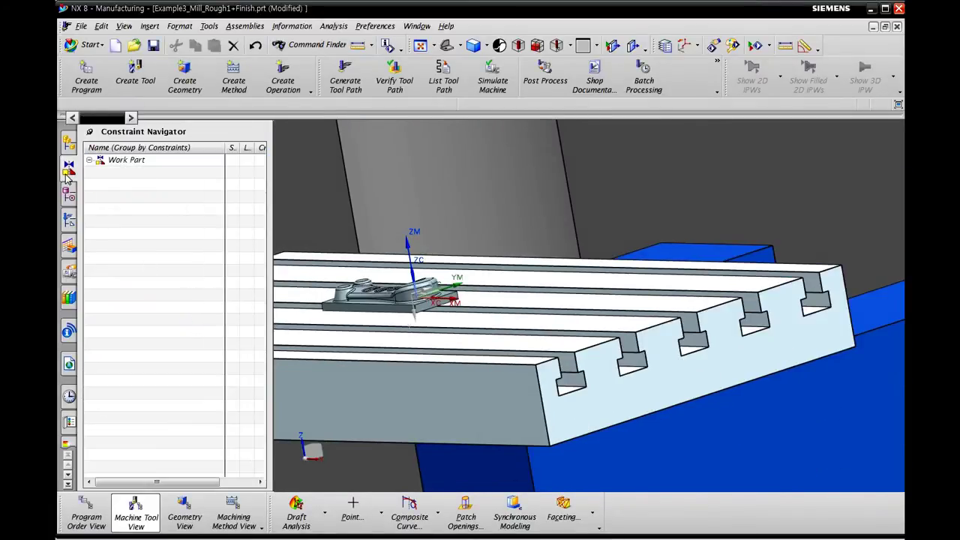
click(68, 195)
double_click(140, 287)
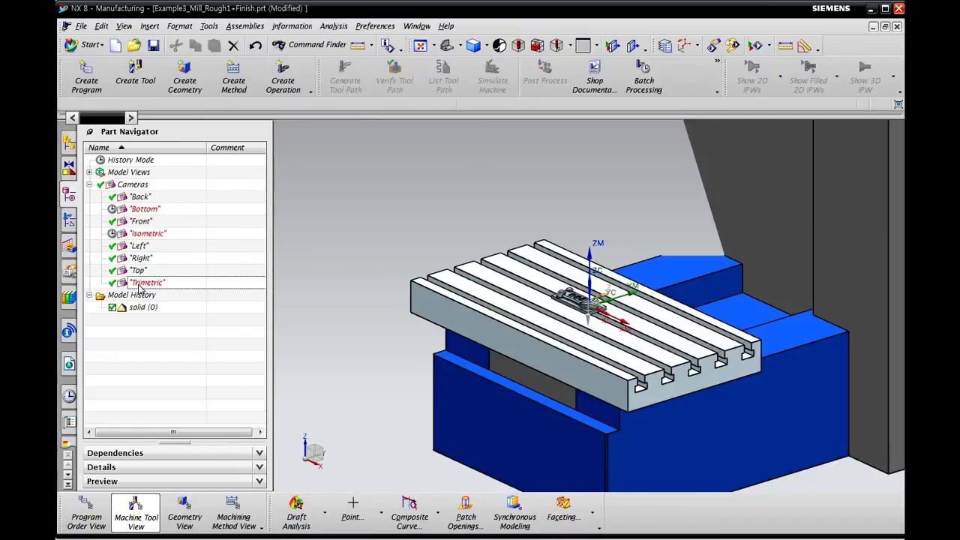
Step: Show the tool magazine's first three pockets with their assigned tools and operations in the machine tool listing
scroll(458, 314, up, 3)
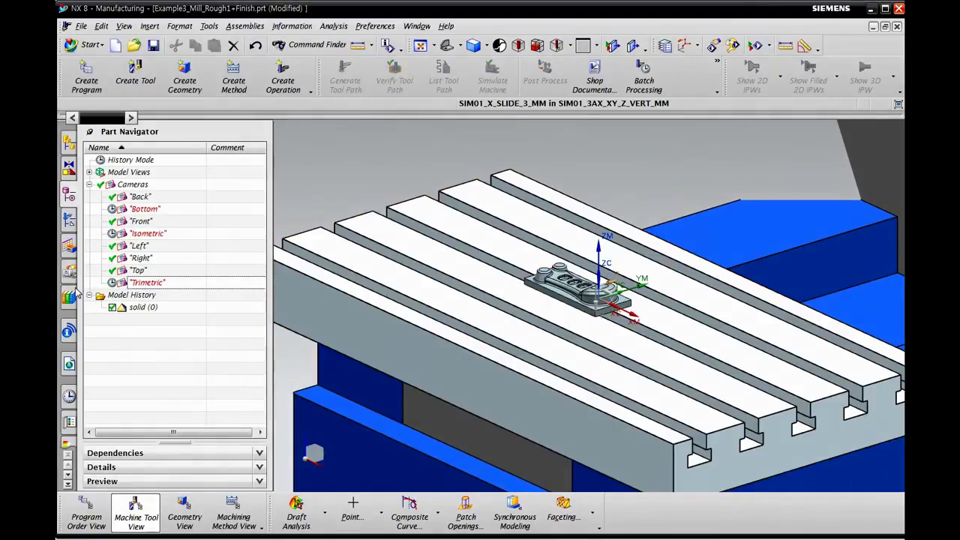
click(69, 222)
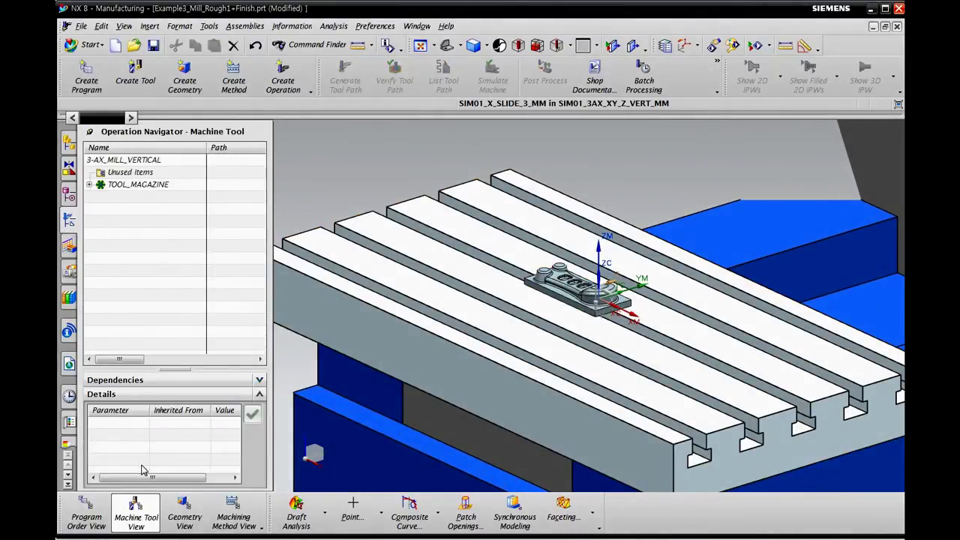
click(89, 184)
click(102, 197)
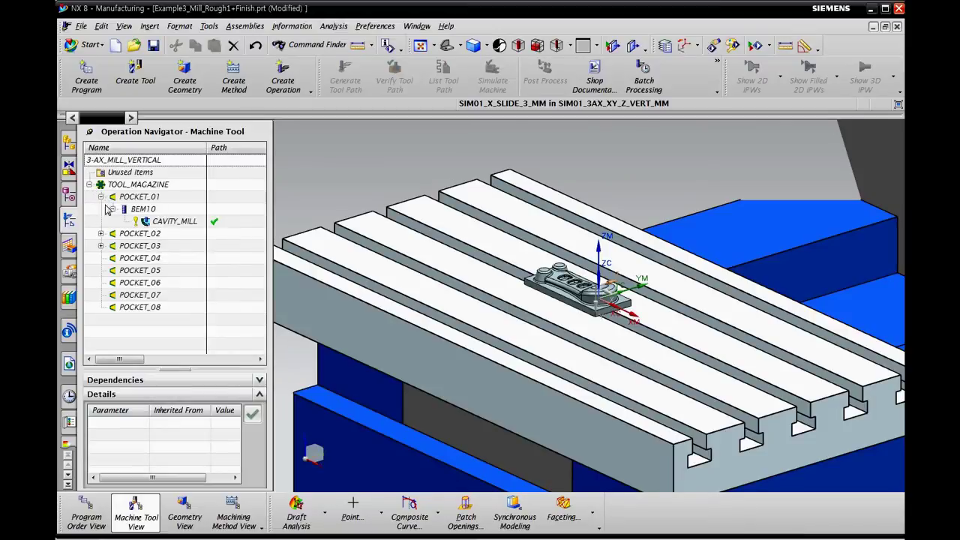
click(100, 234)
click(100, 270)
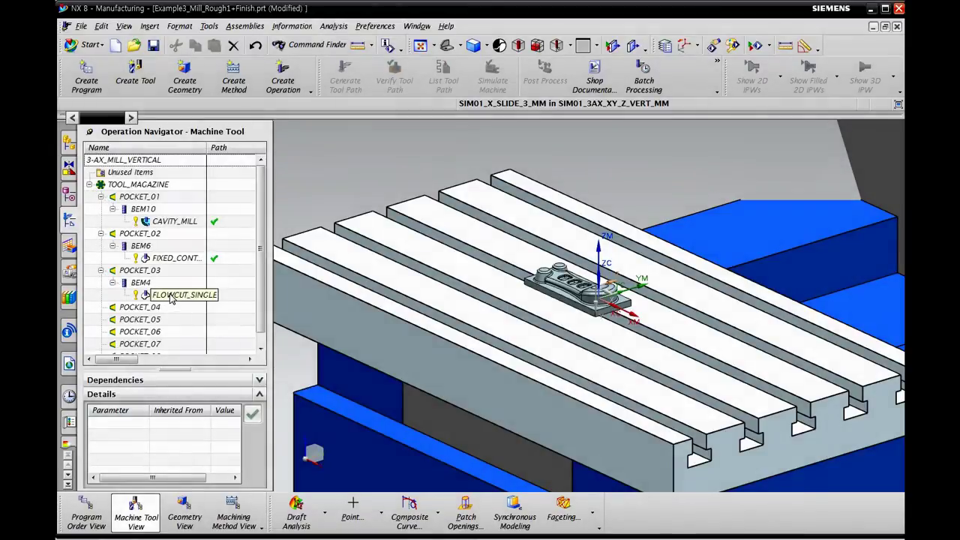
Step: Examine the machine assembly around the tool magazine, the mounted tools, the spindle head and the part on the table
scroll(519, 290, down, 5)
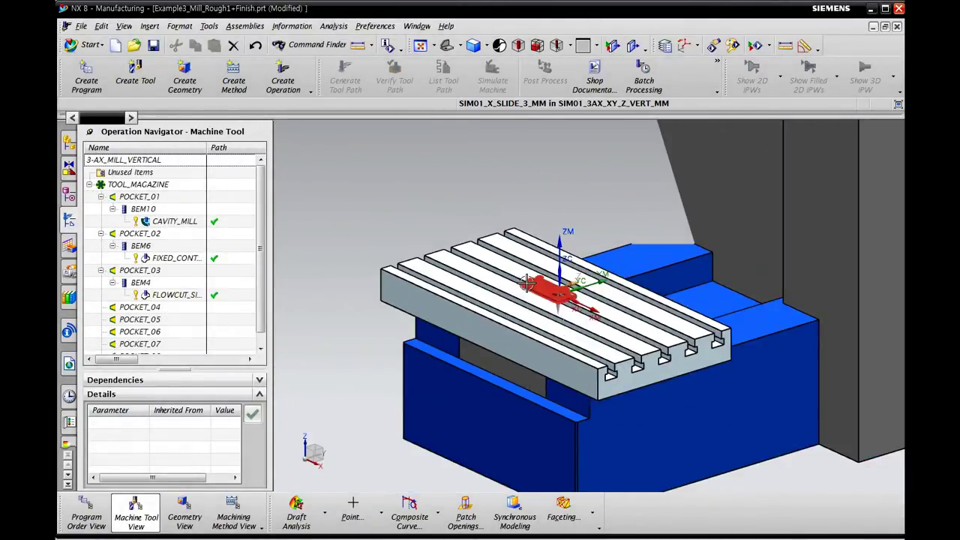
middle_drag(623, 231, 669, 221)
shift+middle_drag(515, 218, 514, 343)
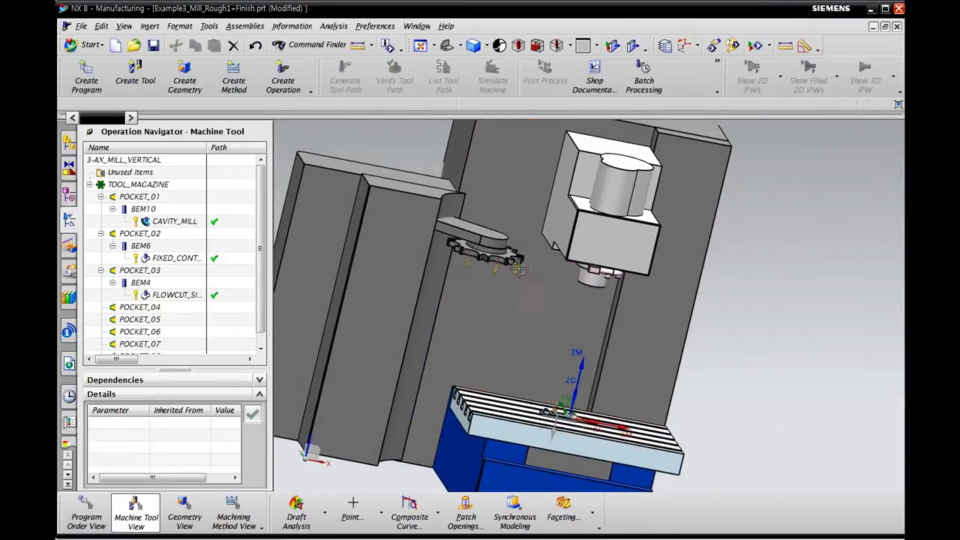
scroll(496, 269, up, 4)
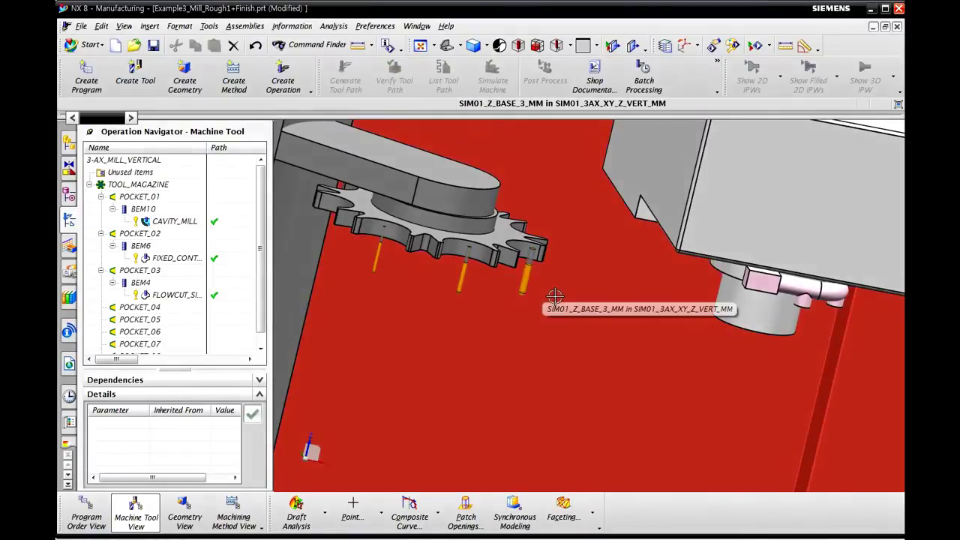
scroll(609, 345, down, 5)
middle_drag(609, 386, 580, 377)
scroll(580, 376, up, 3)
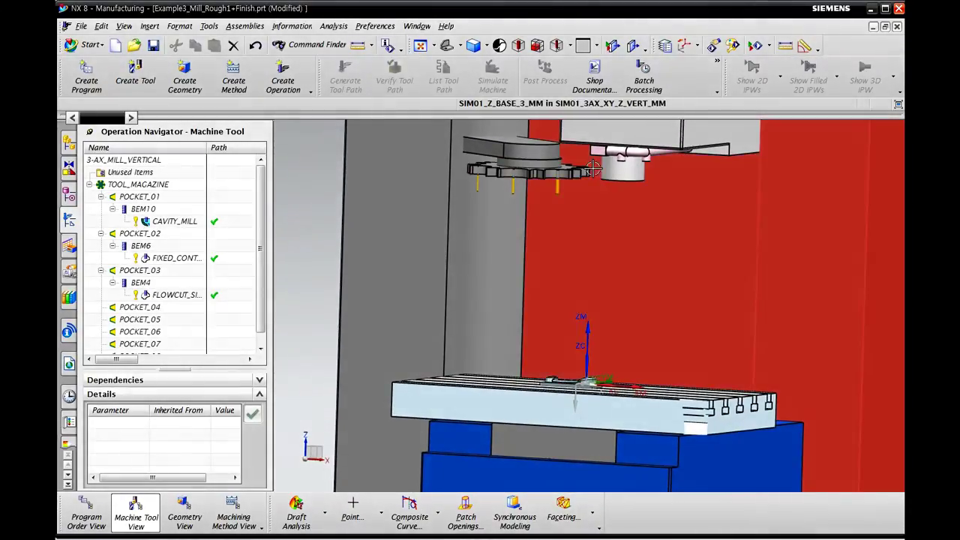
scroll(615, 388, up, 2)
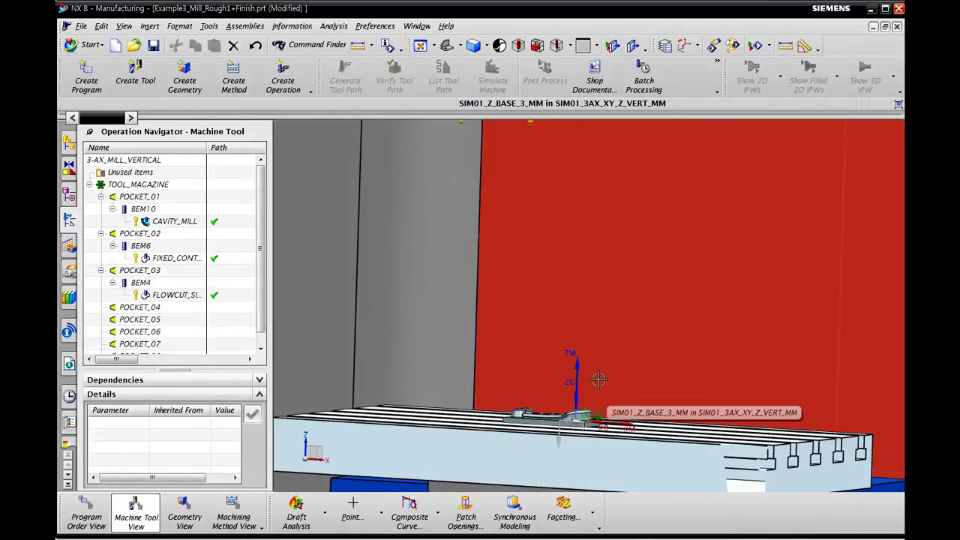
middle_drag(597, 380, 610, 397)
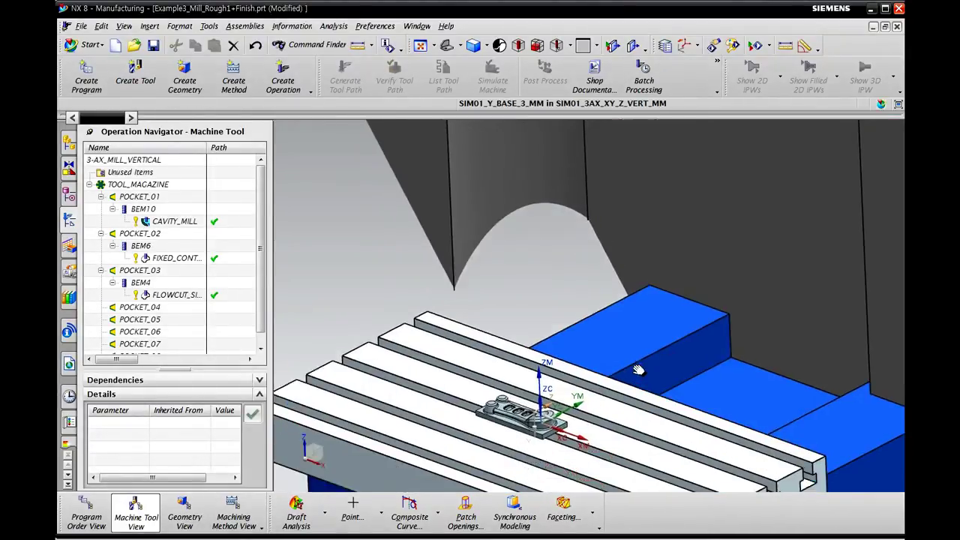
scroll(637, 370, down, 5)
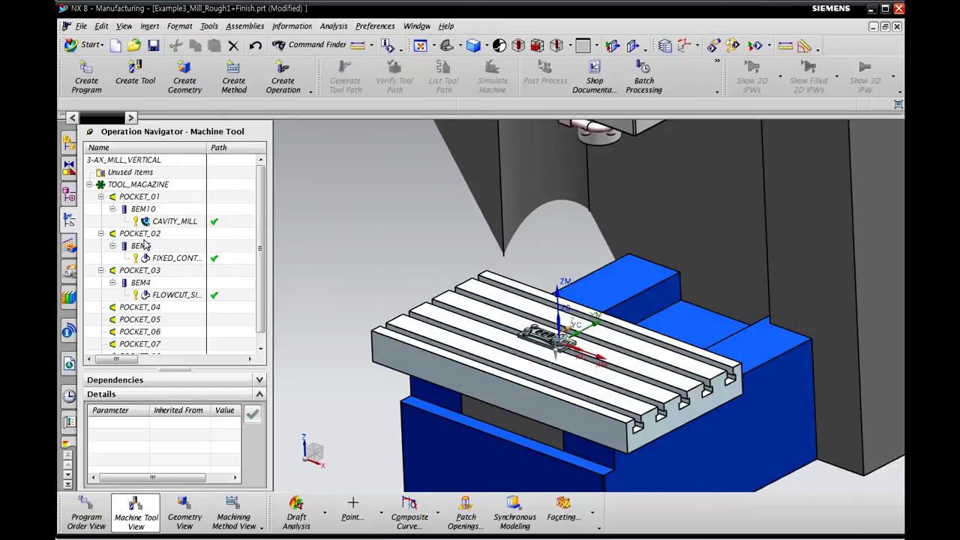
Step: Review the tool paths of CAVITY_MILL, FIXED_CONTOUR and FLOWCUT_SINGLE under the tool magazine pockets
click(89, 185)
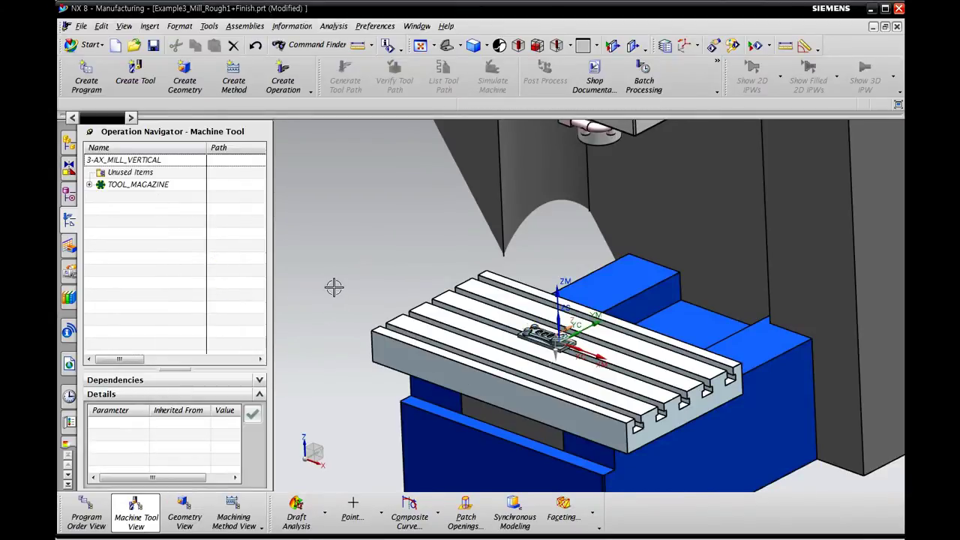
click(227, 510)
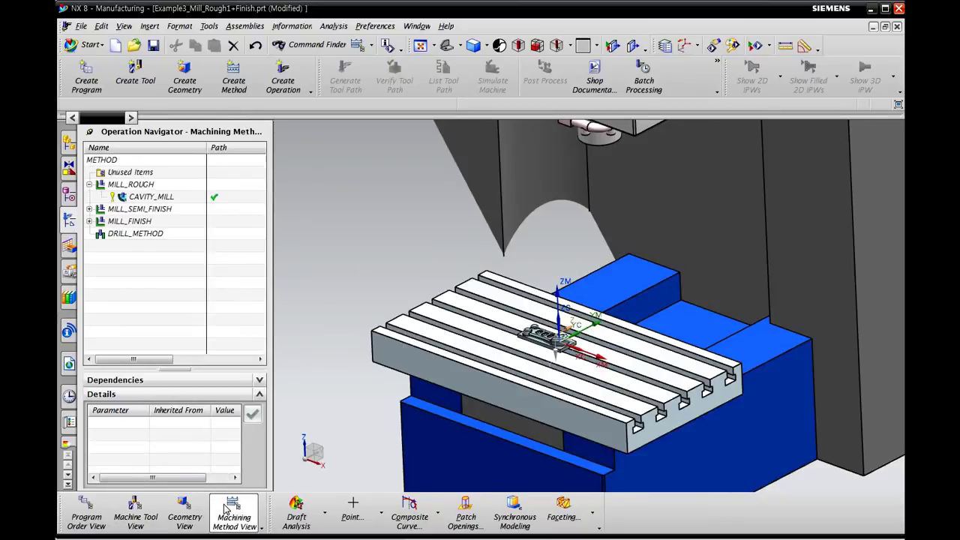
click(132, 504)
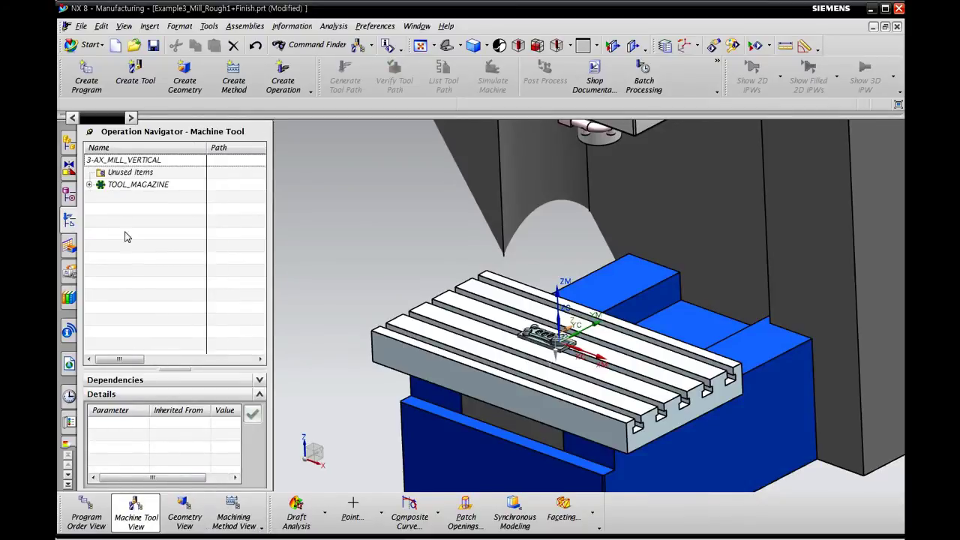
click(90, 185)
click(174, 208)
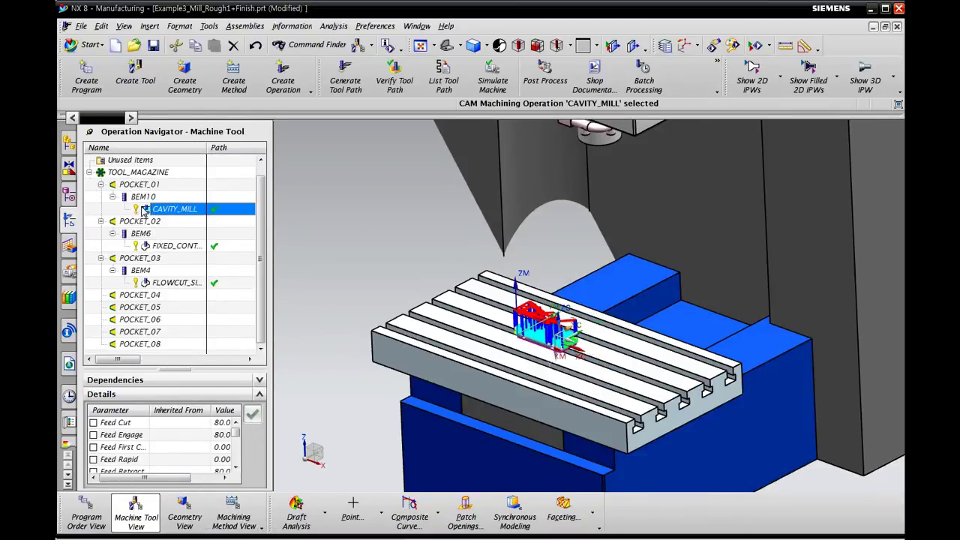
click(177, 245)
click(182, 285)
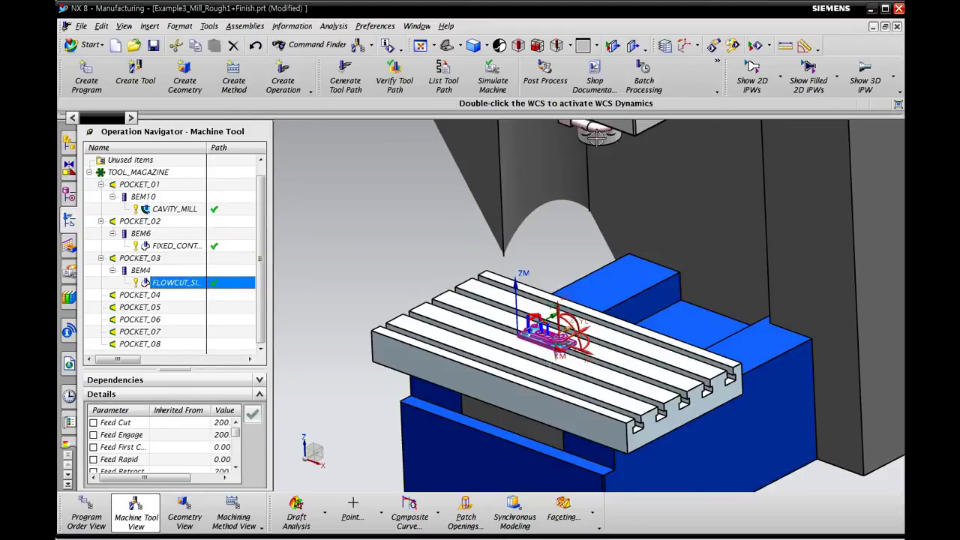
click(136, 186)
click(130, 176)
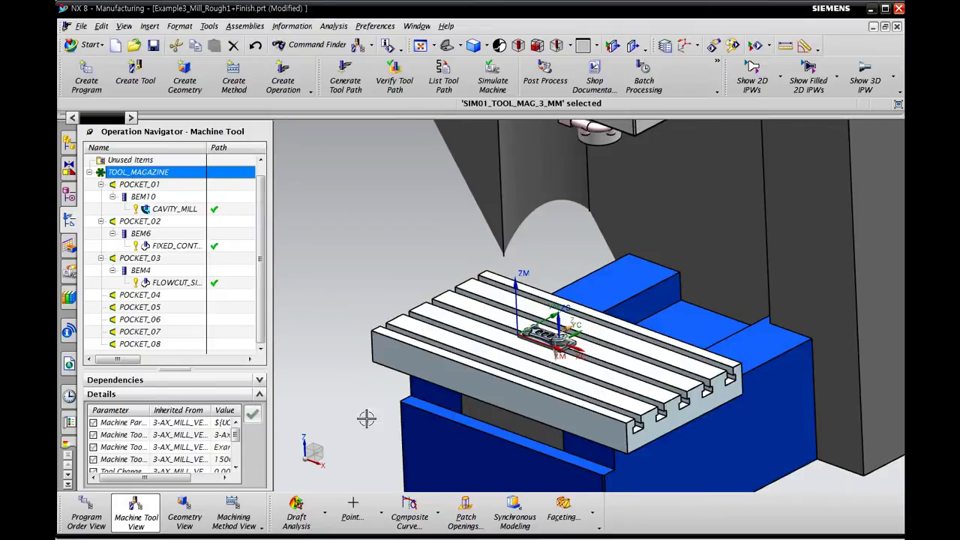
Step: List the operations by geometry and highlight the WORKPIECE on the machine table, then clear the selection
click(183, 516)
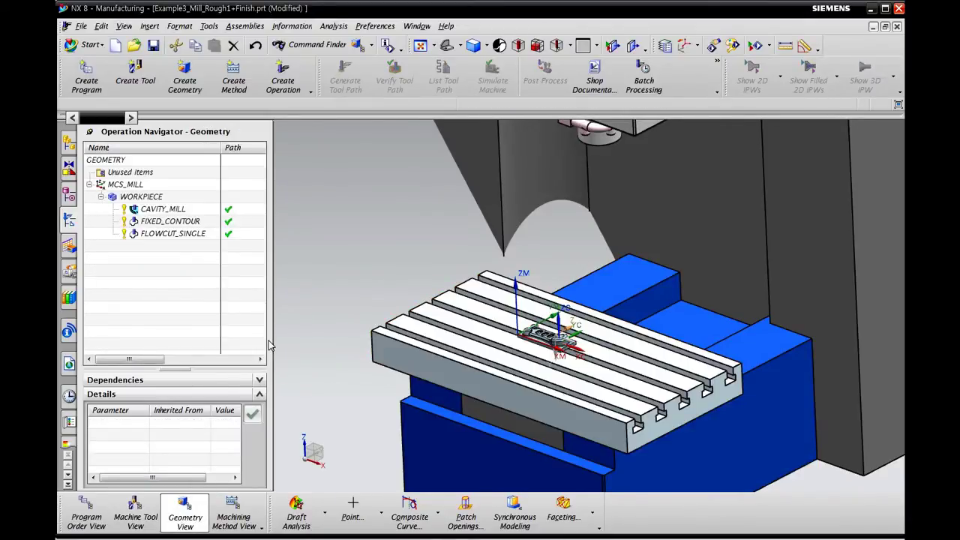
click(159, 197)
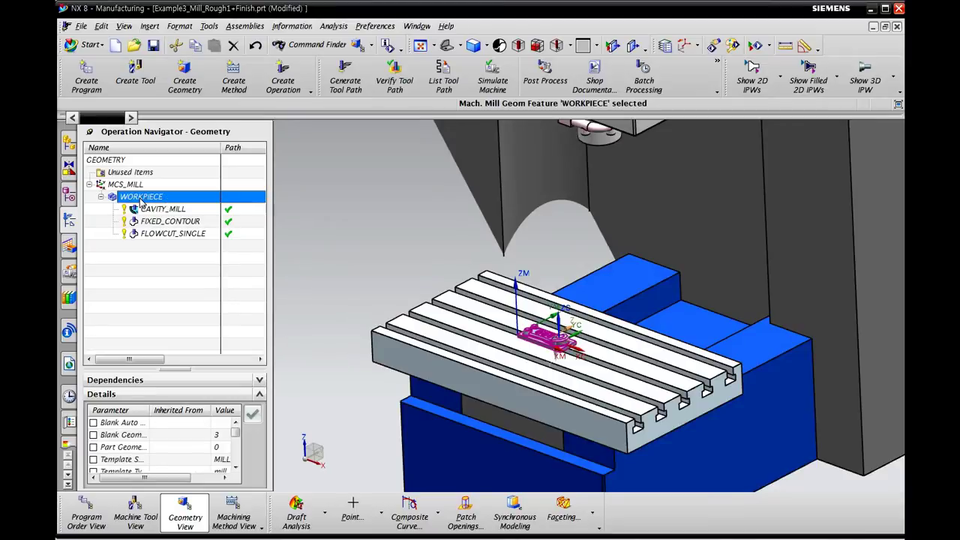
scroll(527, 353, up, 5)
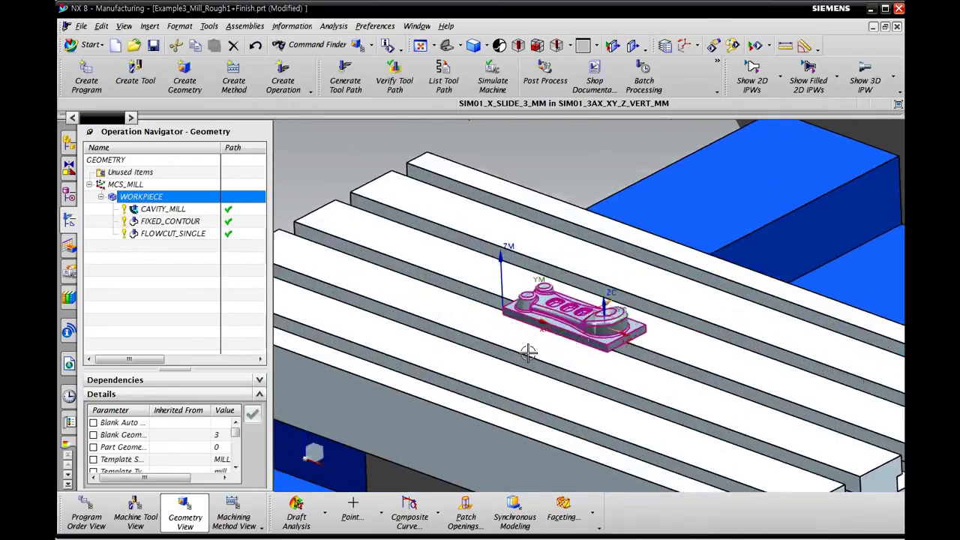
click(621, 364)
key(Escape)
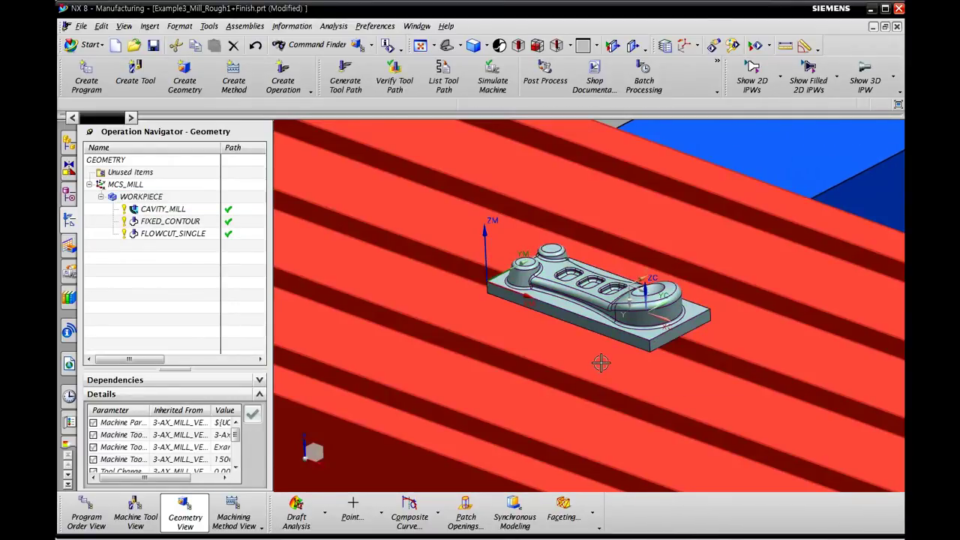
scroll(600, 363, down, 3)
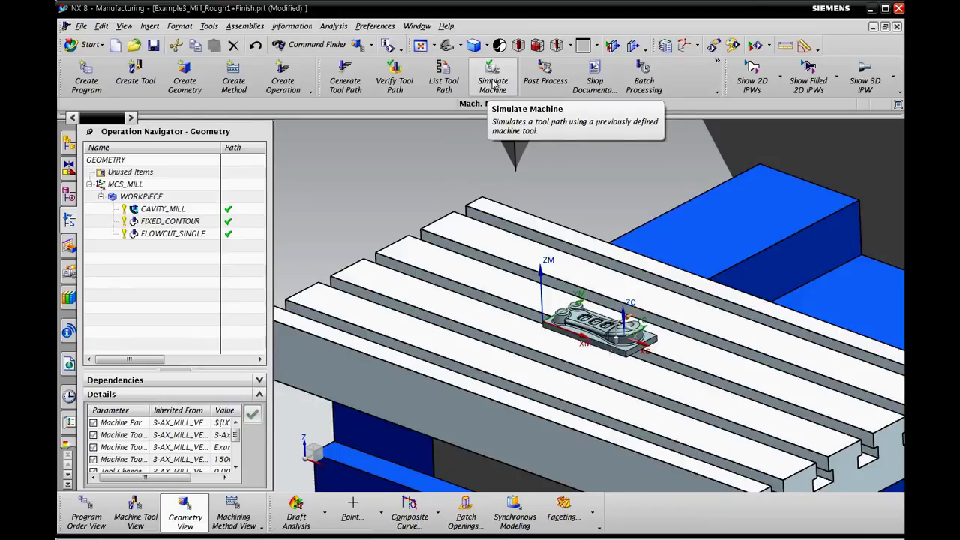
Step: Remove the Simulate Machine command from the displayed Operations commands
click(717, 91)
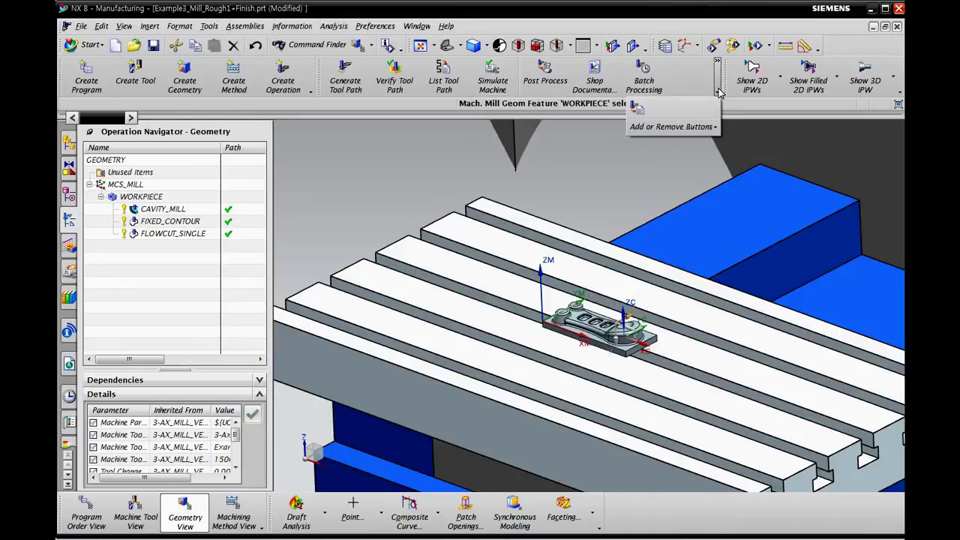
mouse_move(702, 129)
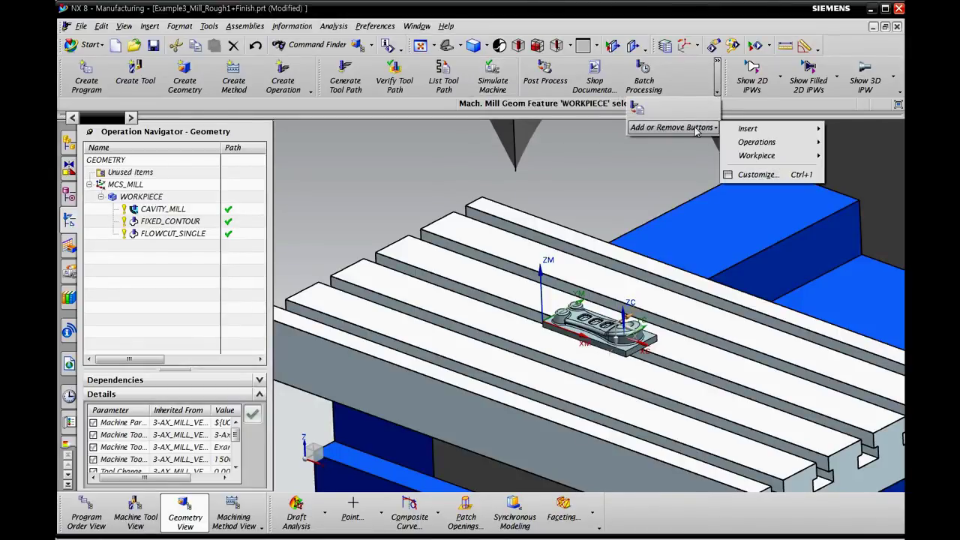
mouse_move(738, 129)
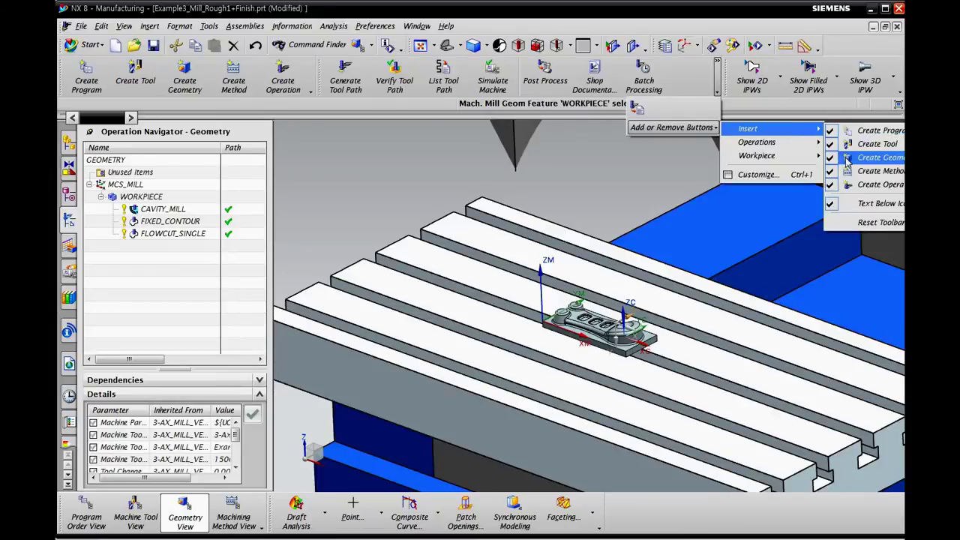
mouse_move(789, 147)
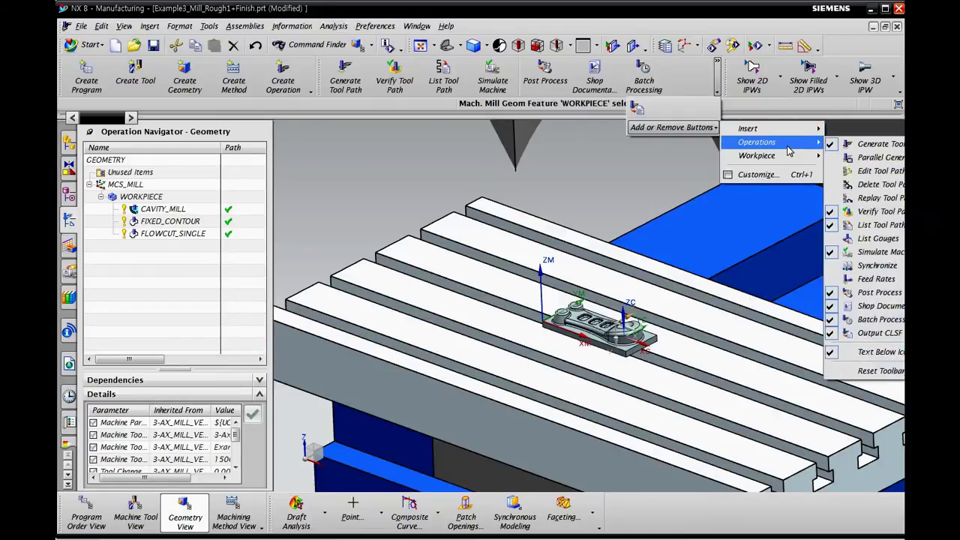
click(863, 252)
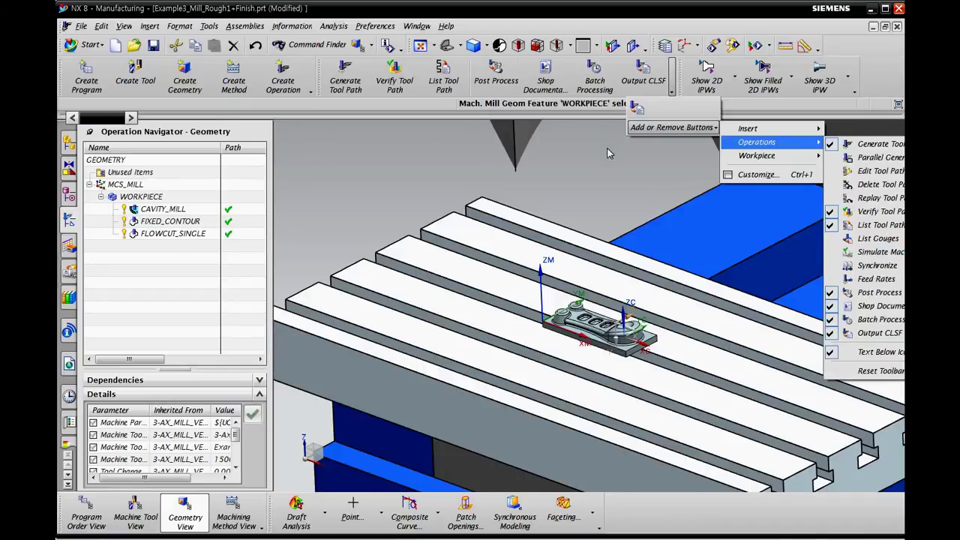
click(585, 83)
Step: Restore the Simulate Machine command to the displayed Operations commands
click(672, 91)
click(672, 91)
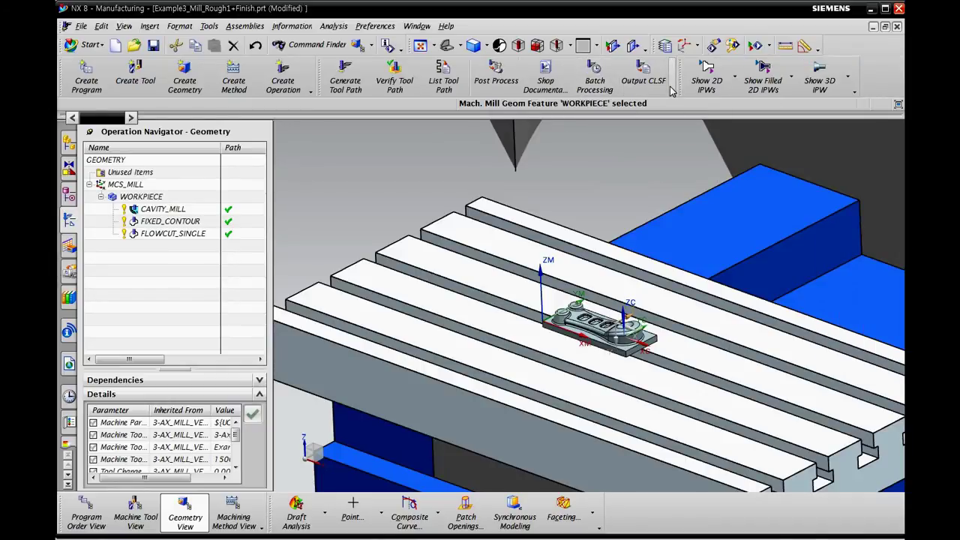
click(672, 91)
mouse_move(666, 105)
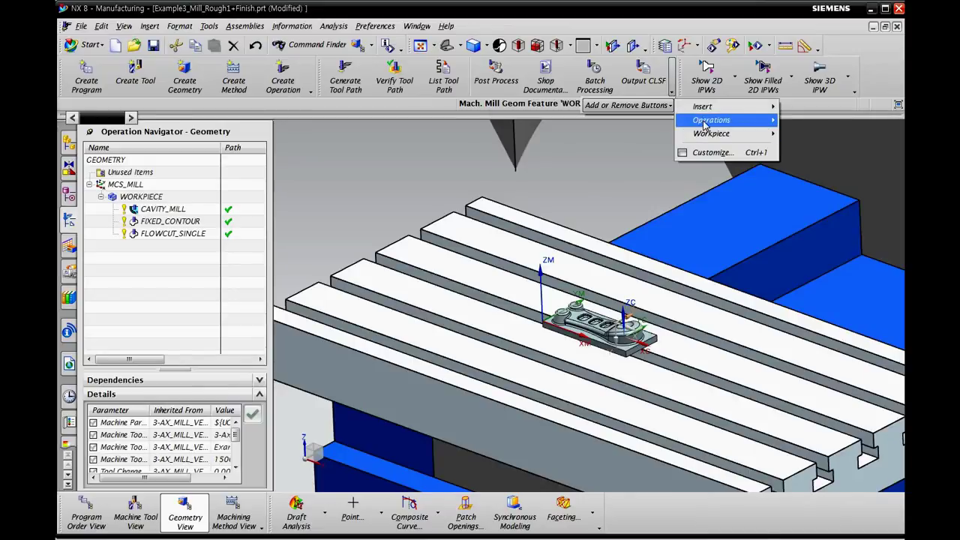
click(825, 231)
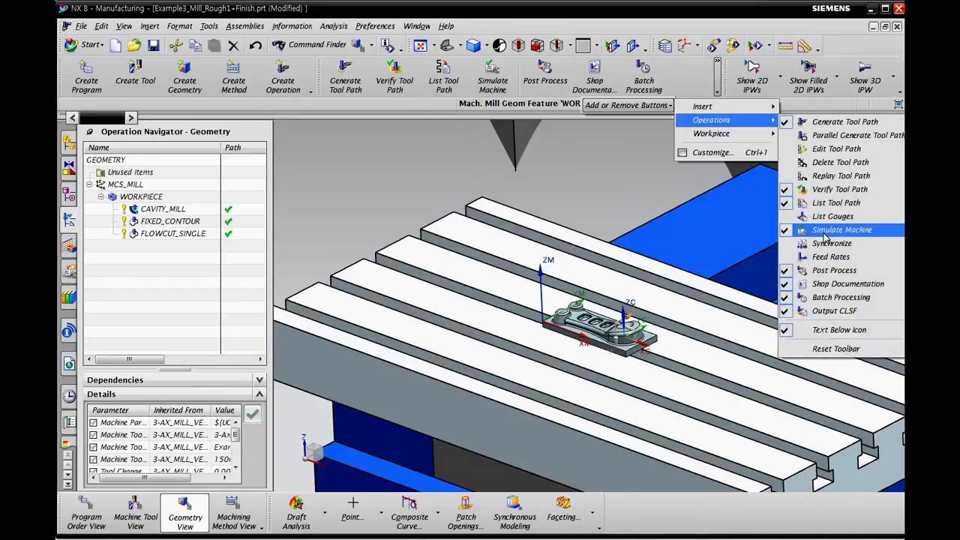
Step: Try to start Simulate Machine without any operation selected
click(495, 90)
click(495, 90)
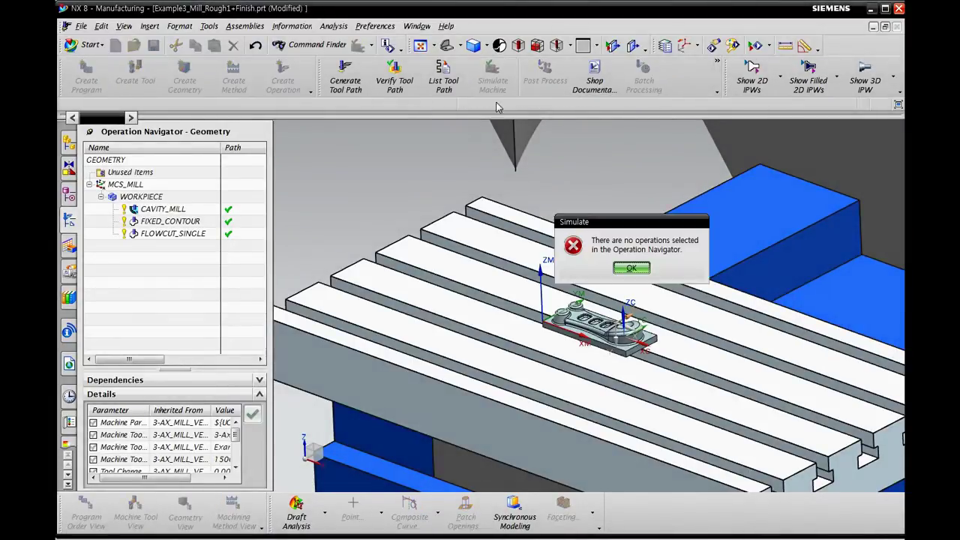
click(633, 268)
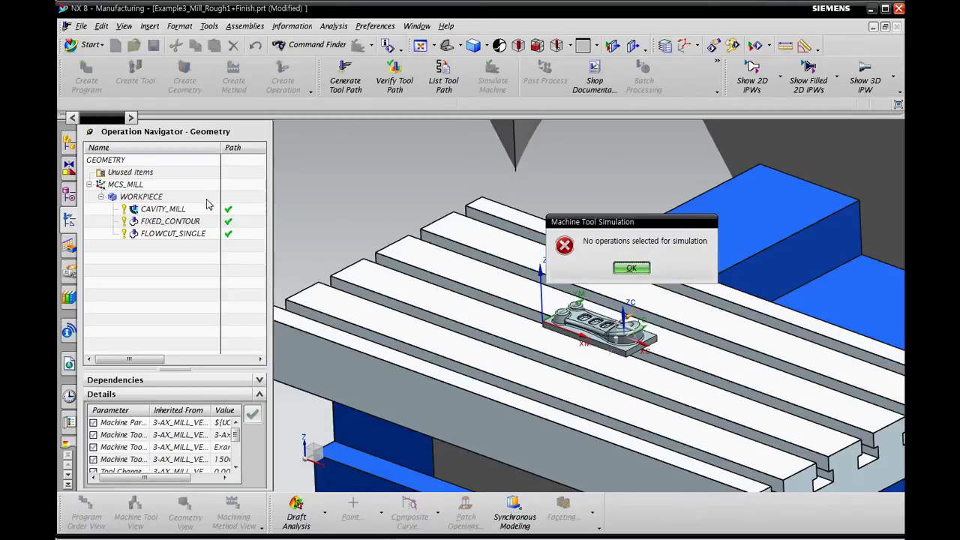
click(632, 268)
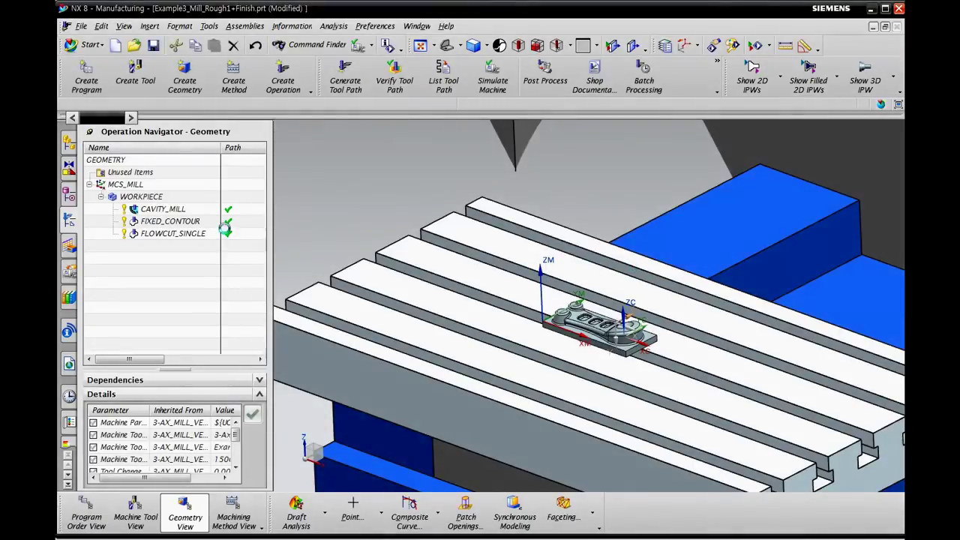
Step: Open the machine simulation for all operations under WORKPIECE
click(195, 196)
click(493, 80)
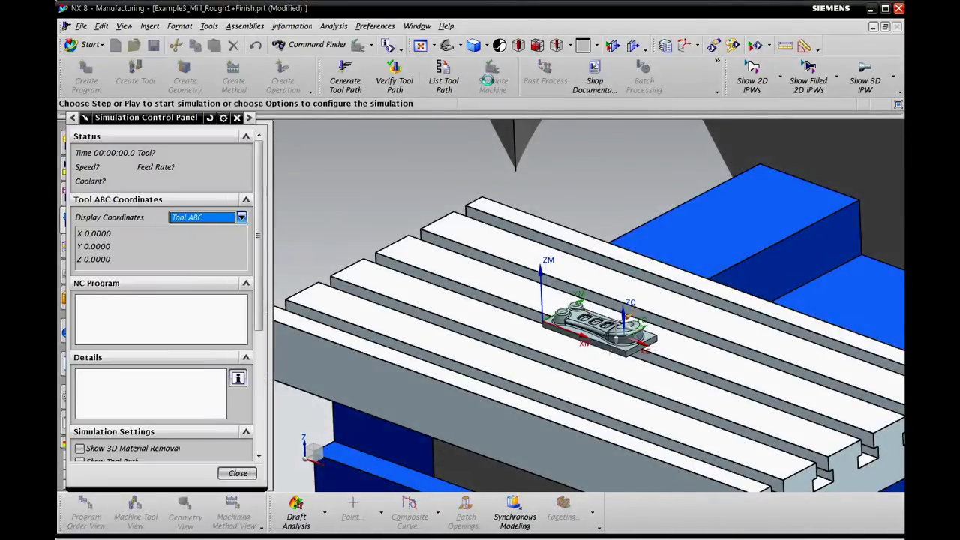
scroll(552, 271, up, 3)
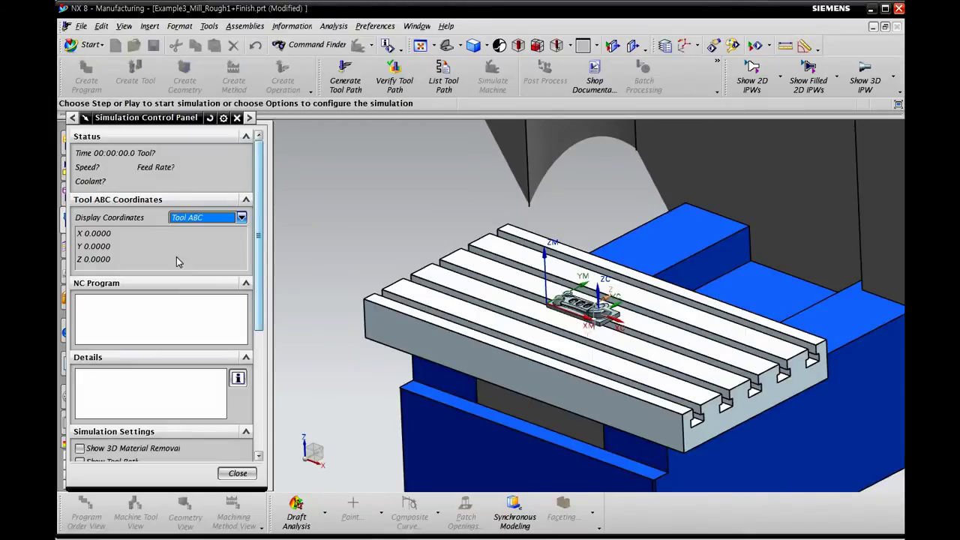
Step: Enable 3D material removal in the machine simulation settings
scroll(181, 258, down, 3)
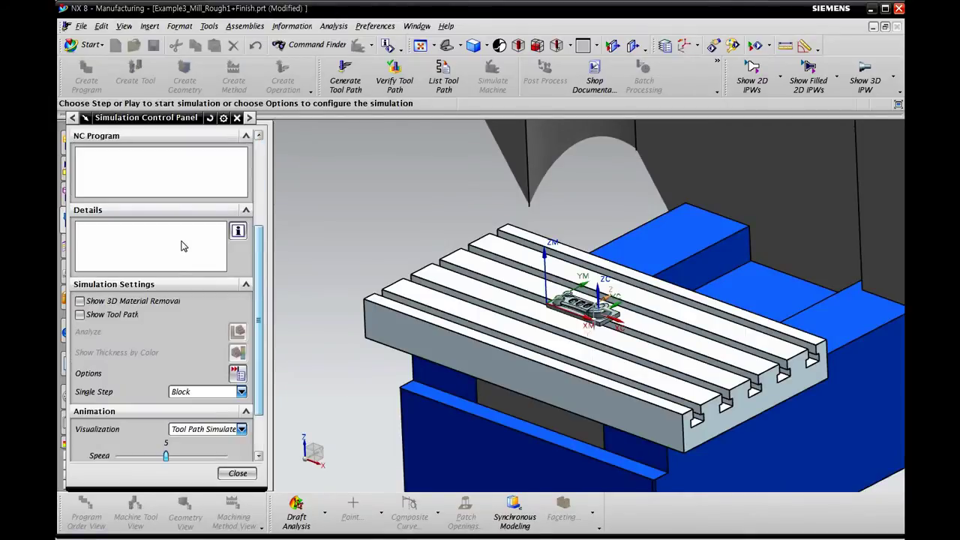
scroll(161, 205, up, 1)
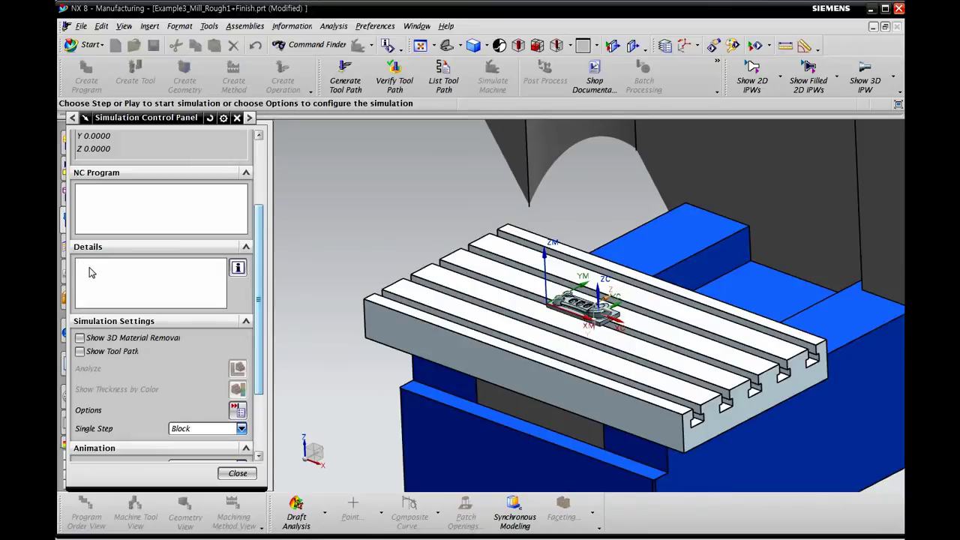
click(80, 339)
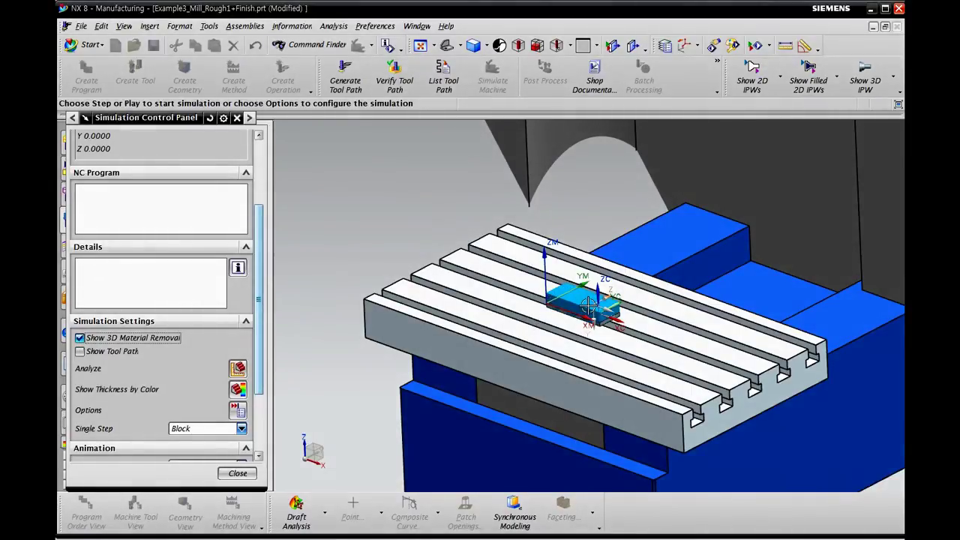
Step: Display the tool path over the stock on the machine table and hide it again
scroll(590, 304, up, 5)
scroll(590, 303, up, 3)
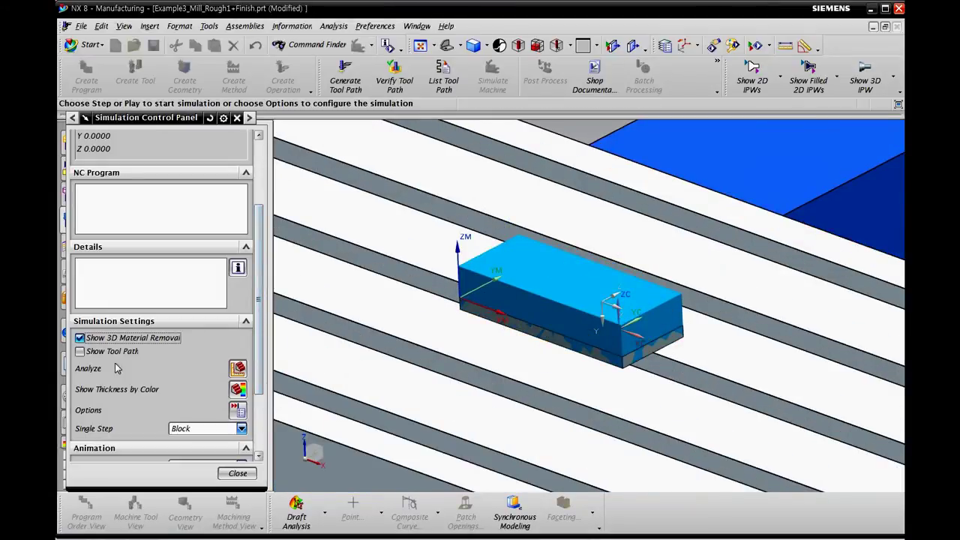
click(80, 351)
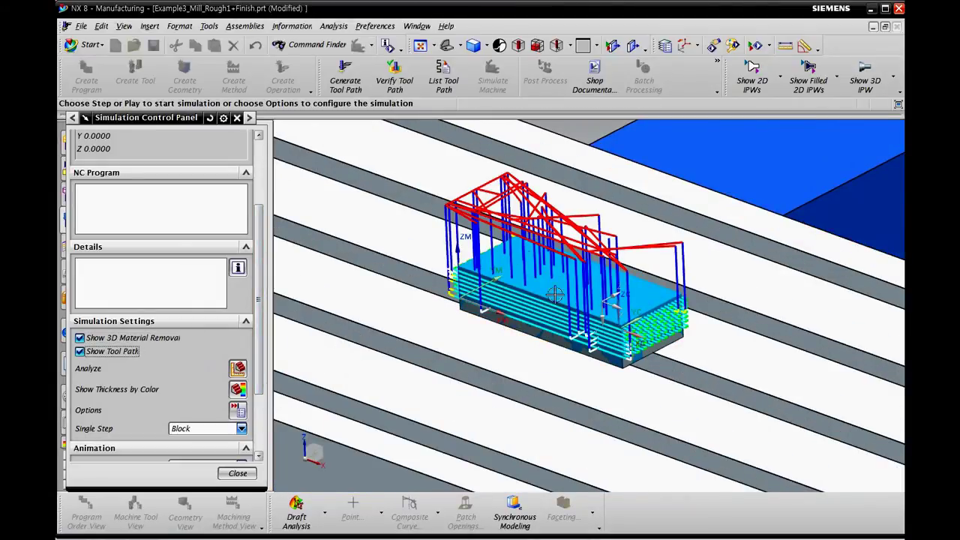
click(107, 355)
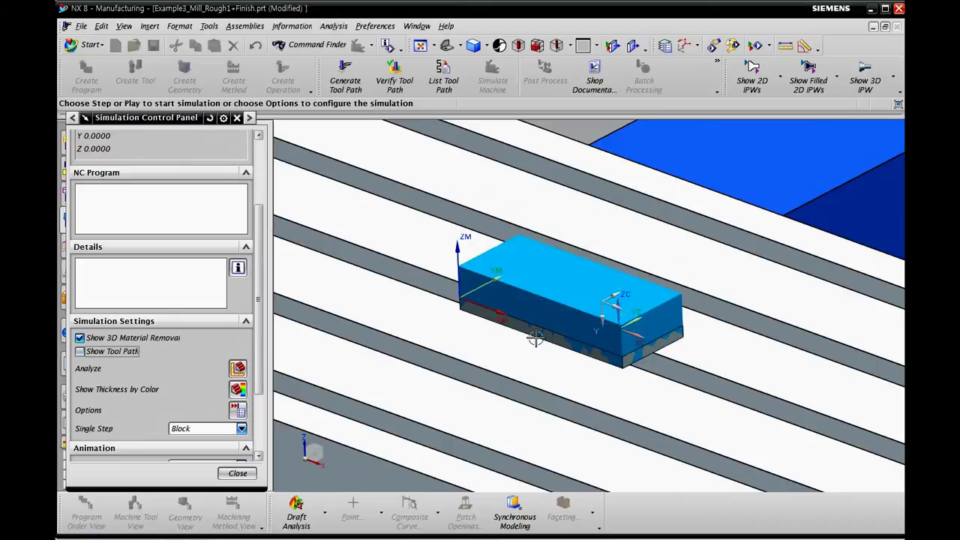
Step: Change the in-process workpiece color to dark grey in the simulation options
scroll(608, 326, up, 2)
scroll(608, 326, down, 1)
scroll(166, 404, down, 1)
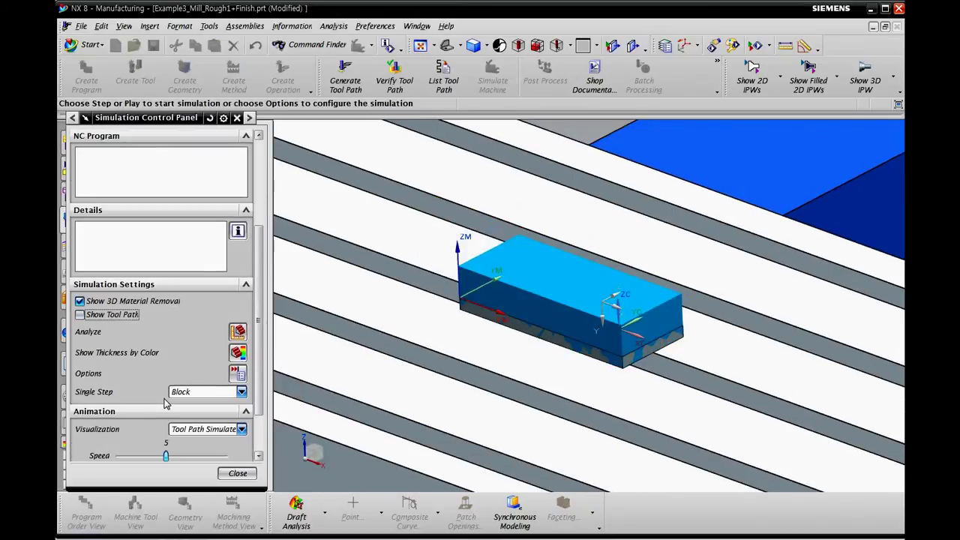
click(237, 373)
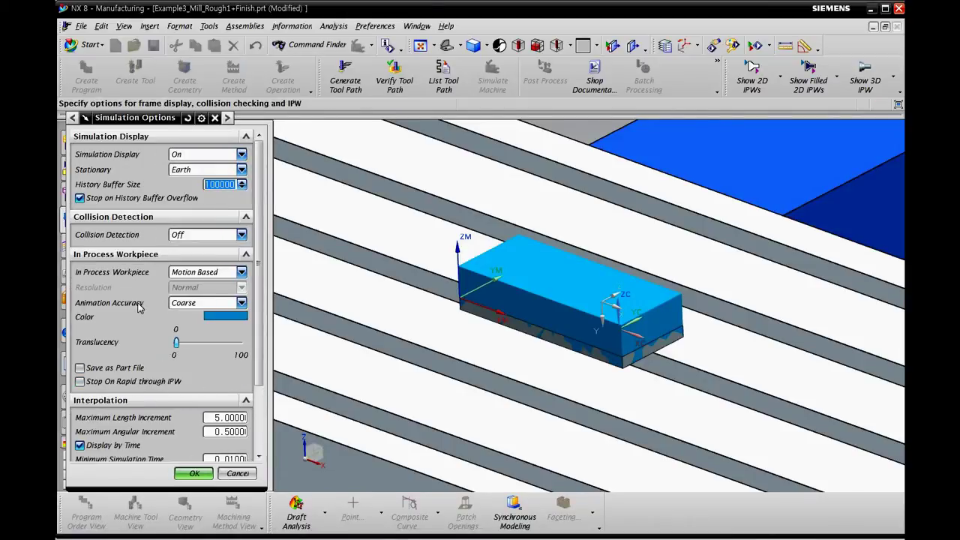
scroll(146, 327, down, 3)
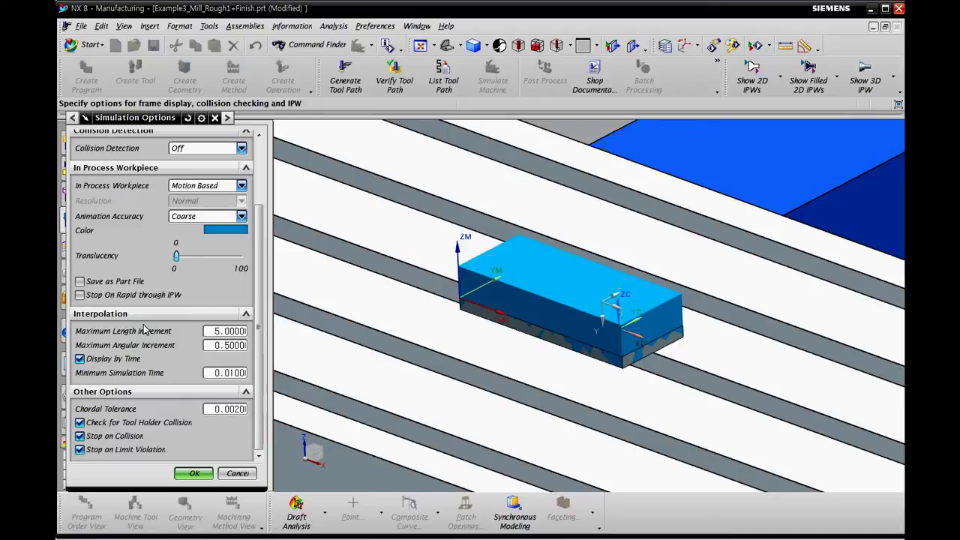
scroll(145, 344, up, 1)
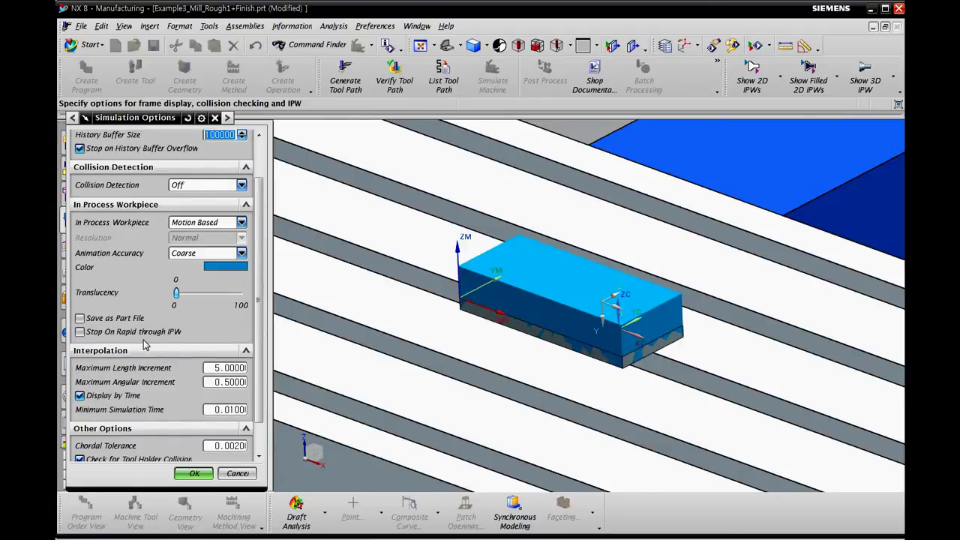
click(225, 266)
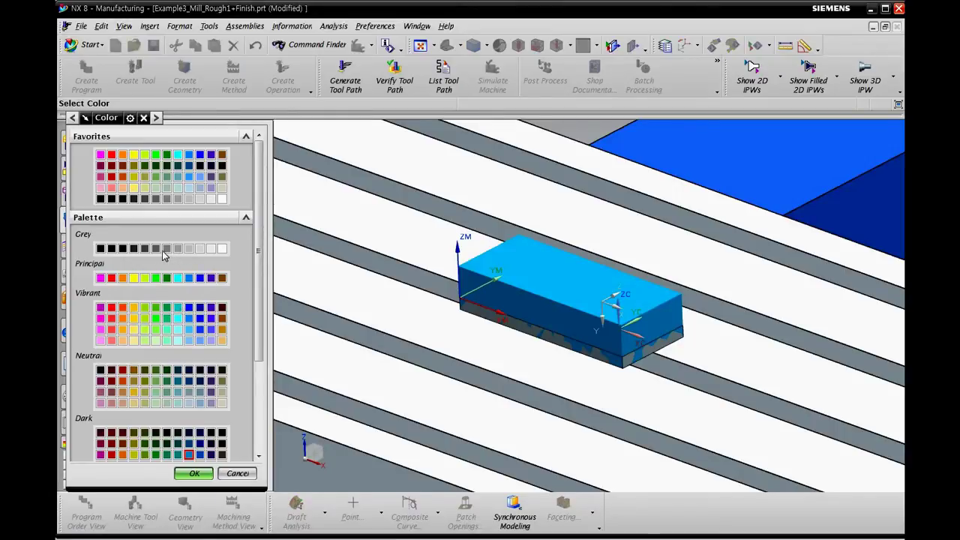
click(177, 250)
click(156, 249)
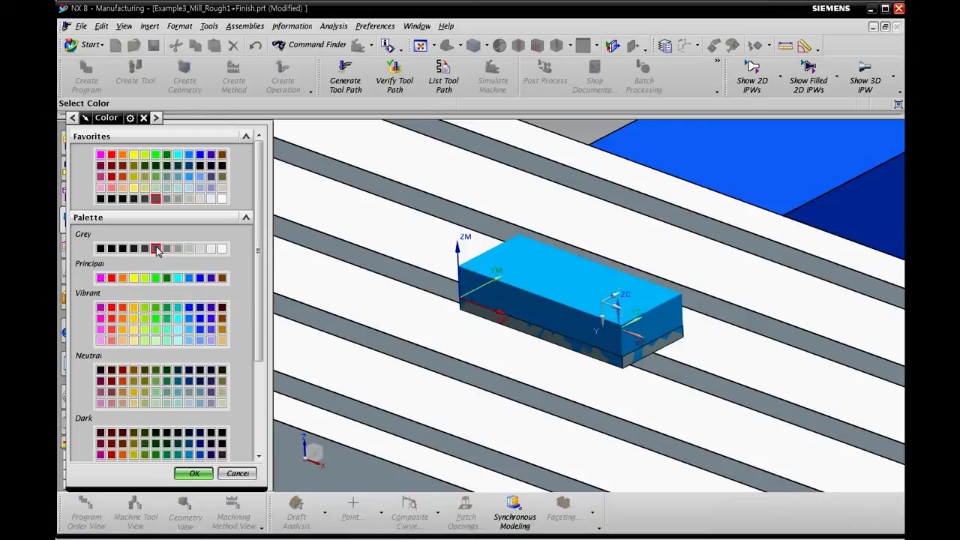
click(188, 474)
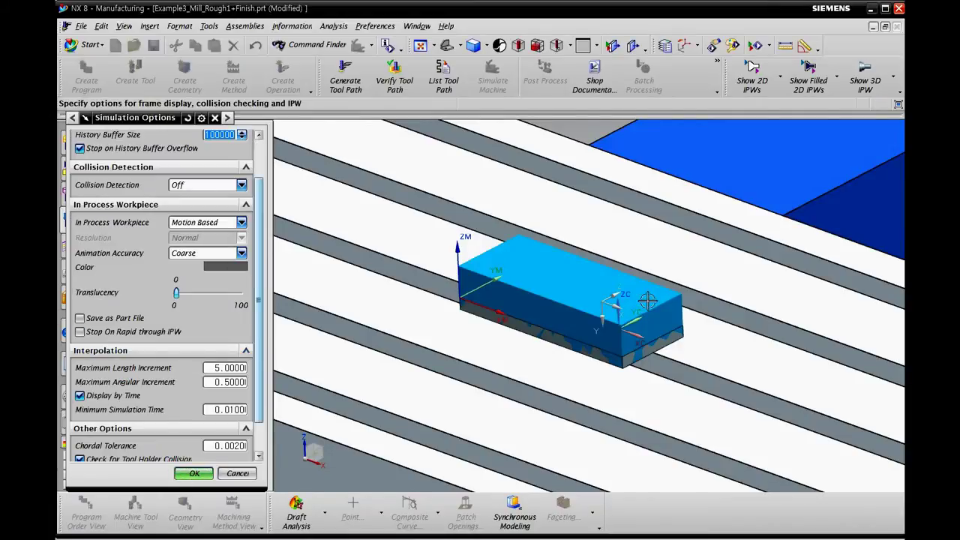
click(192, 475)
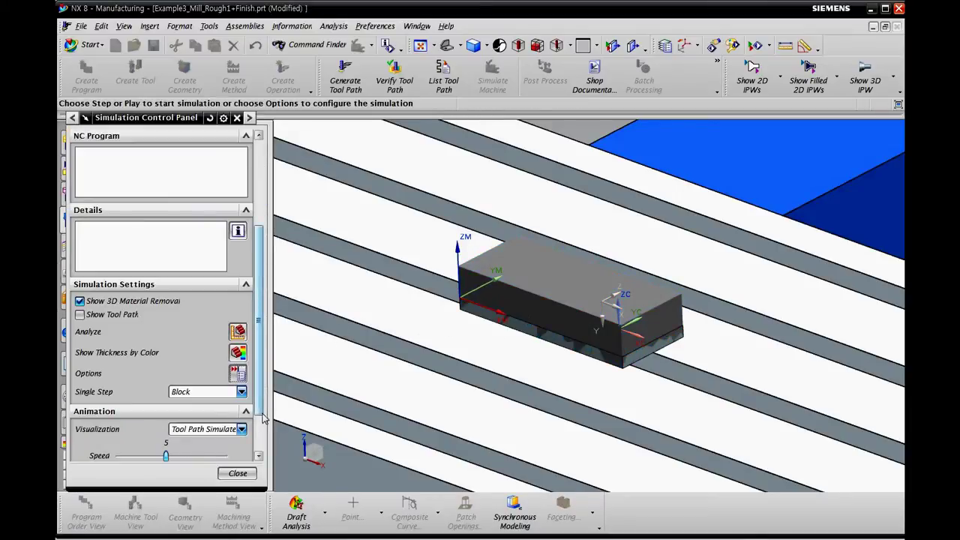
Step: Play the tool path simulation on the machine with the stock and cutter in close view
scroll(157, 381, down, 2)
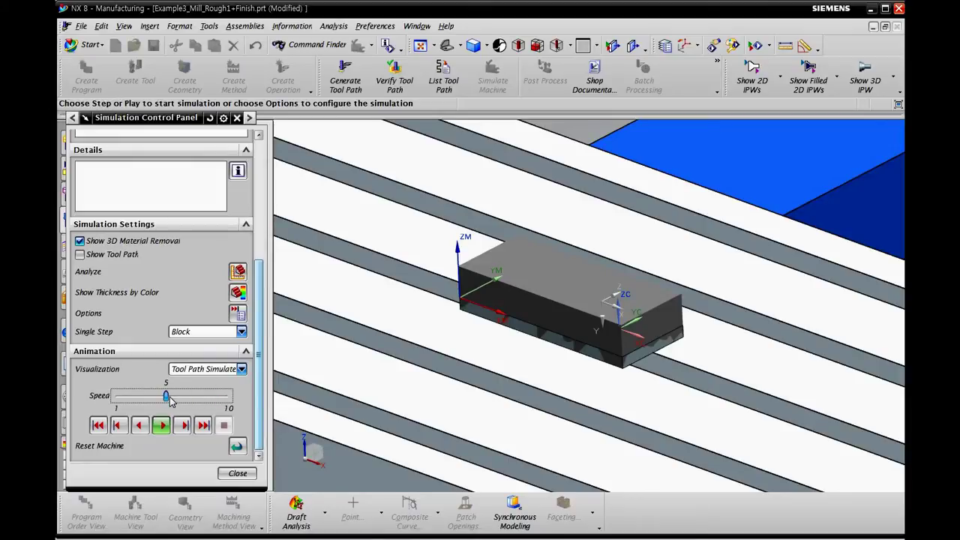
click(161, 426)
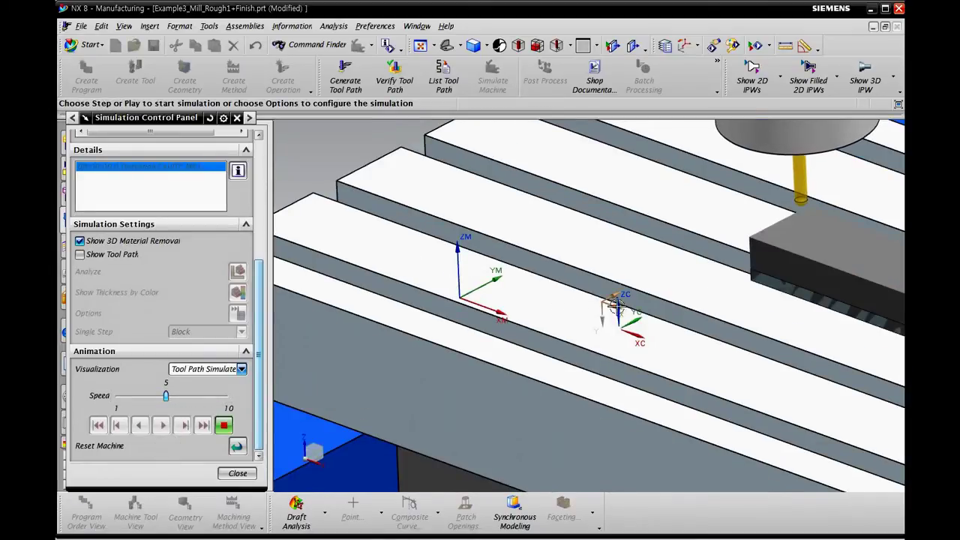
scroll(703, 332, down, 3)
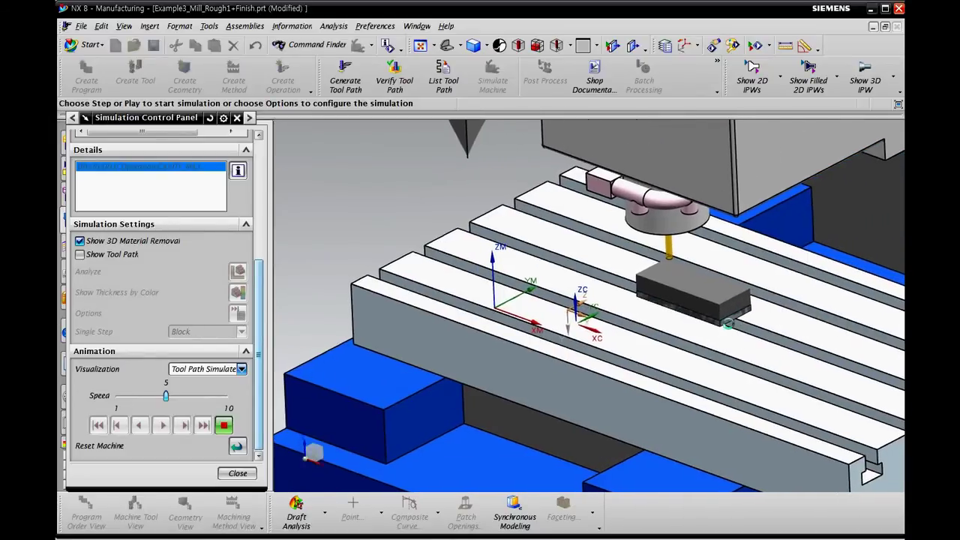
scroll(706, 282, up, 3)
scroll(705, 283, up, 1)
scroll(698, 285, up, 1)
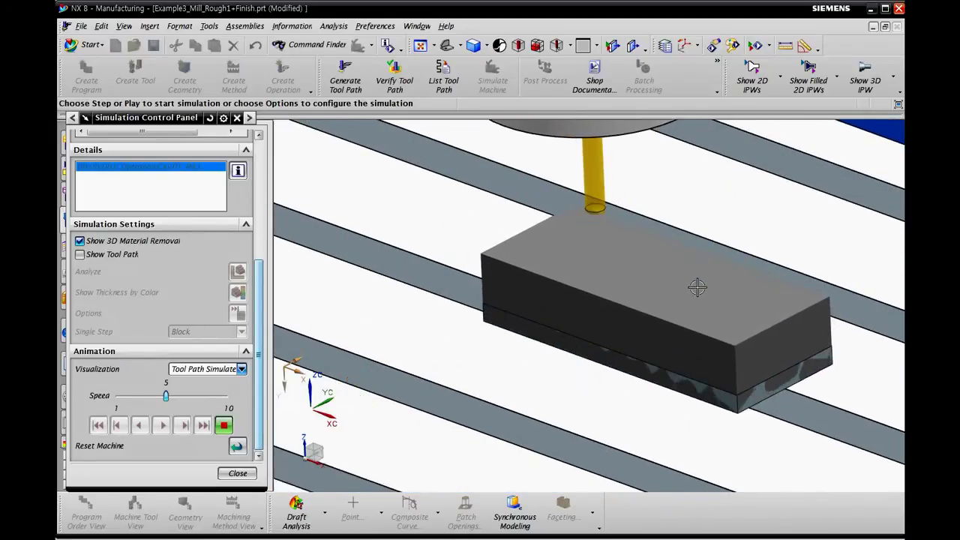
Step: Raise the animation speed of the running simulation to 10
click(192, 401)
click(208, 399)
click(214, 399)
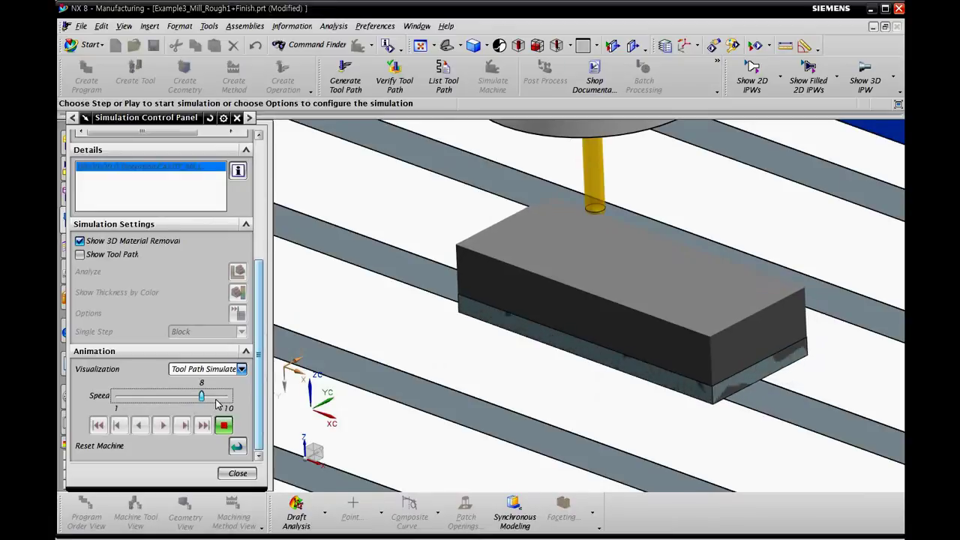
click(221, 399)
scroll(497, 368, down, 2)
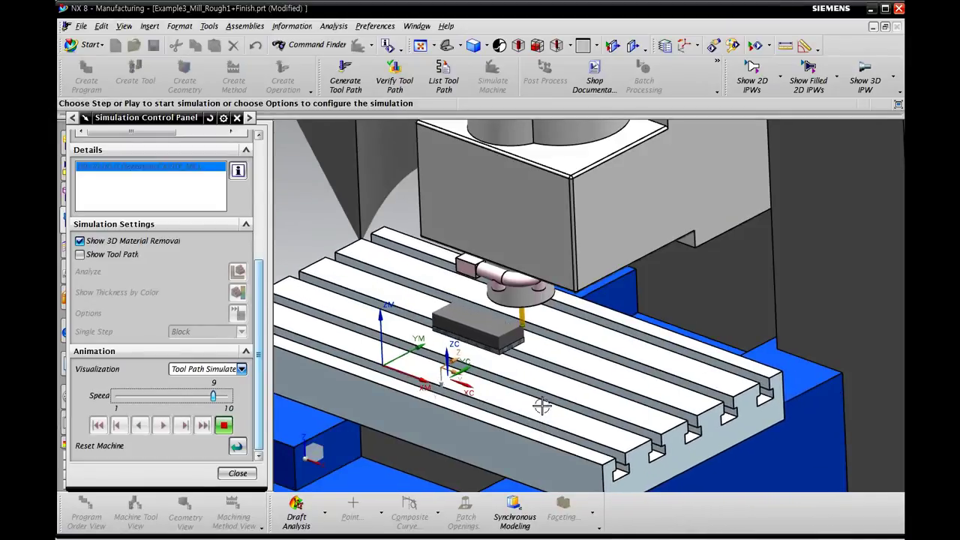
scroll(511, 349, up, 5)
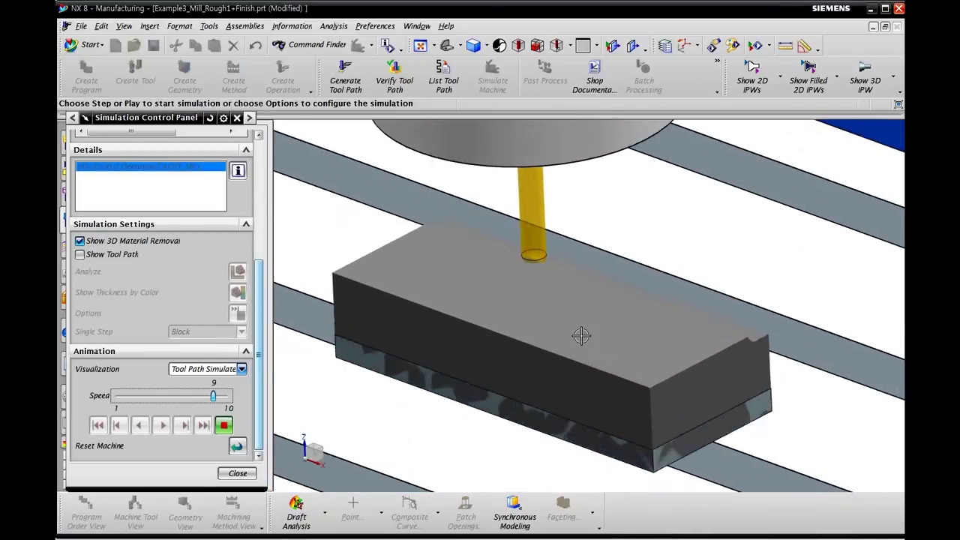
drag(213, 396, 225, 398)
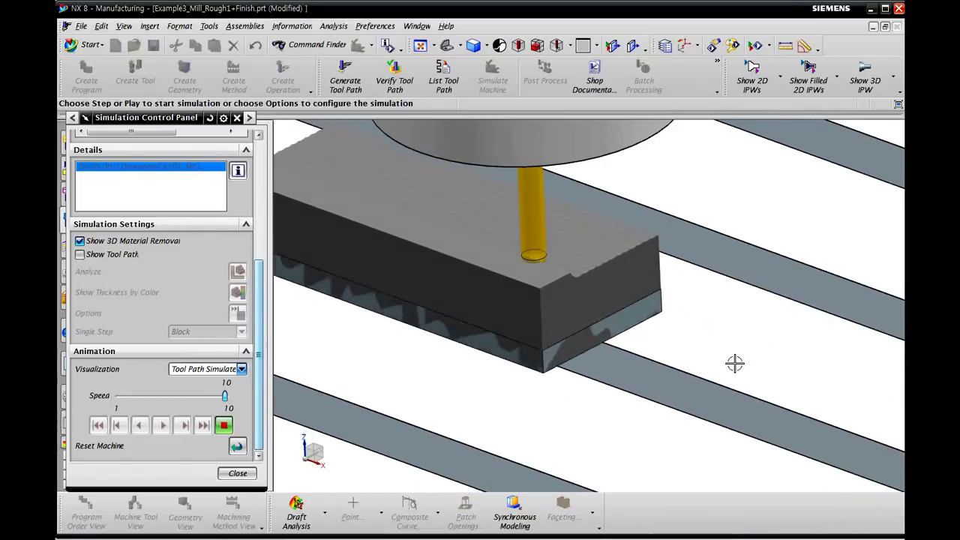
Step: Examine the cutter, spindle head and material removal on the stock from several angles and distances during the simulation
scroll(587, 322, down, 5)
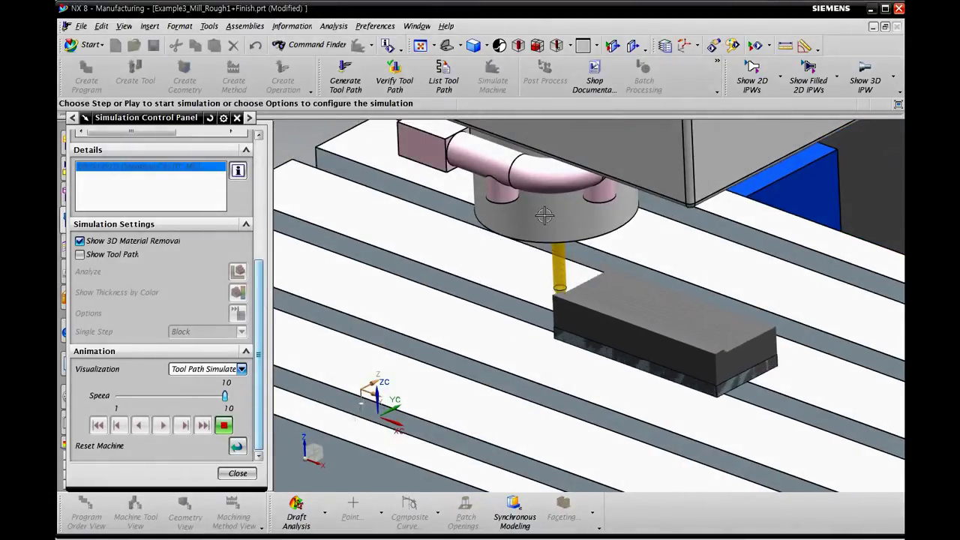
scroll(544, 215, down, 5)
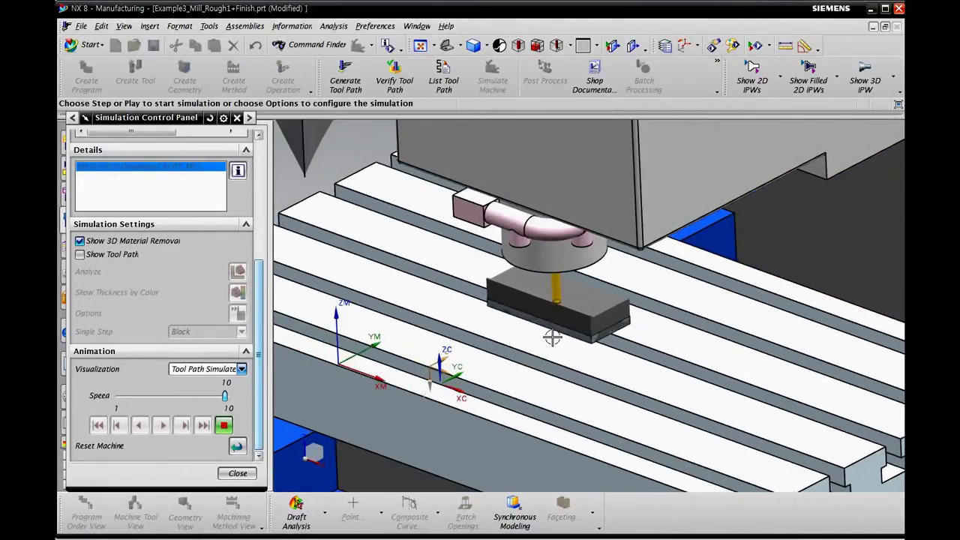
scroll(555, 330, up, 5)
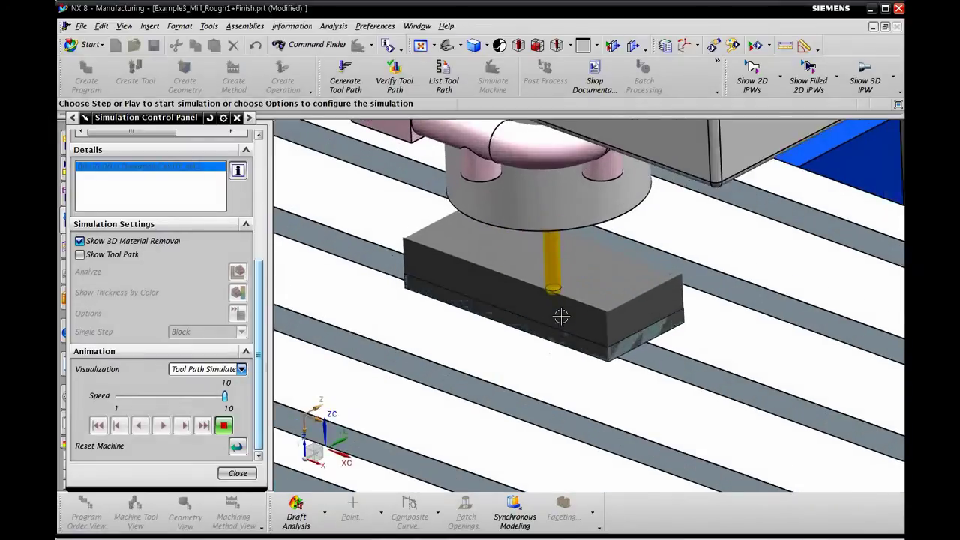
scroll(561, 317, up, 2)
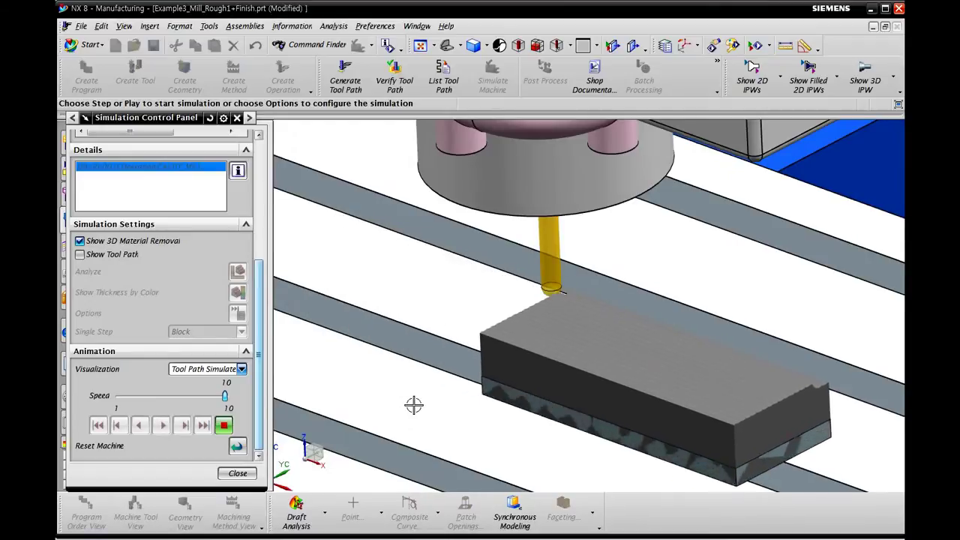
scroll(414, 405, down, 3)
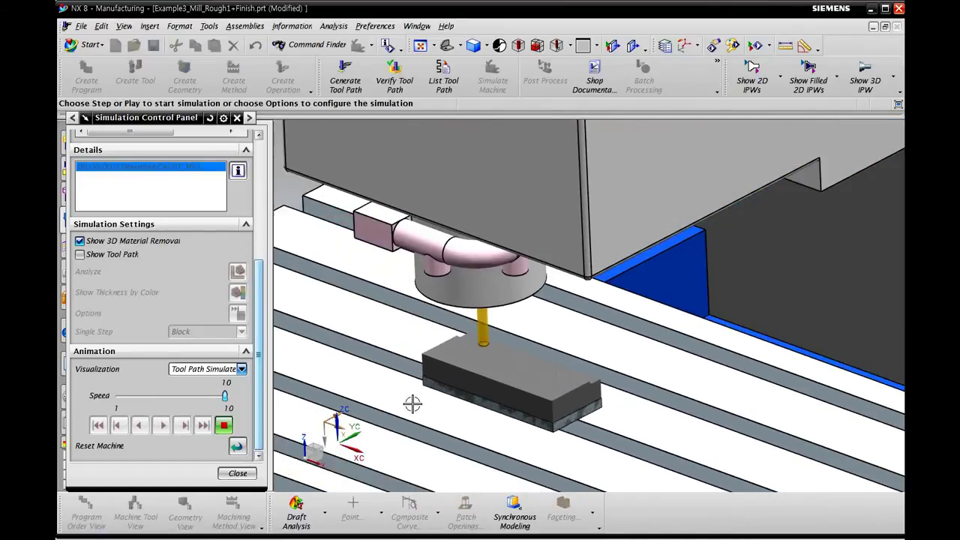
scroll(412, 404, down, 3)
middle_drag(433, 408, 559, 413)
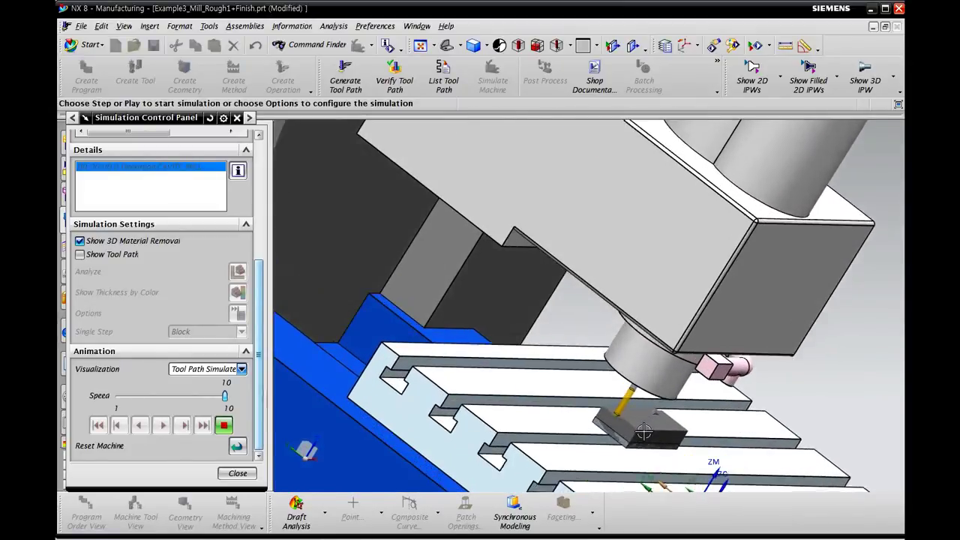
scroll(617, 425, up, 5)
scroll(637, 414, up, 5)
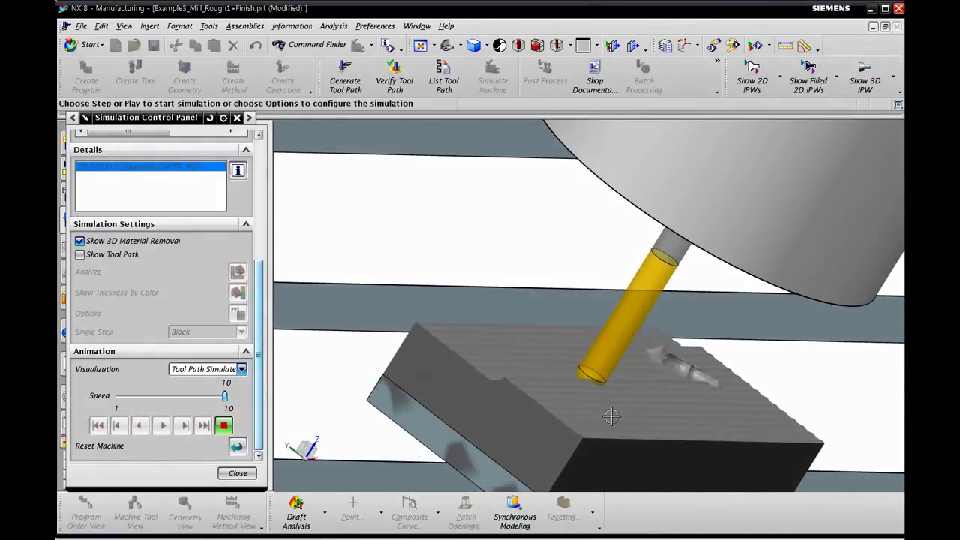
mouse_move(670, 406)
middle_down()
mouse_move(654, 400)
mouse_move(658, 392)
mouse_move(656, 408)
middle_up()
scroll(553, 403, down, 4)
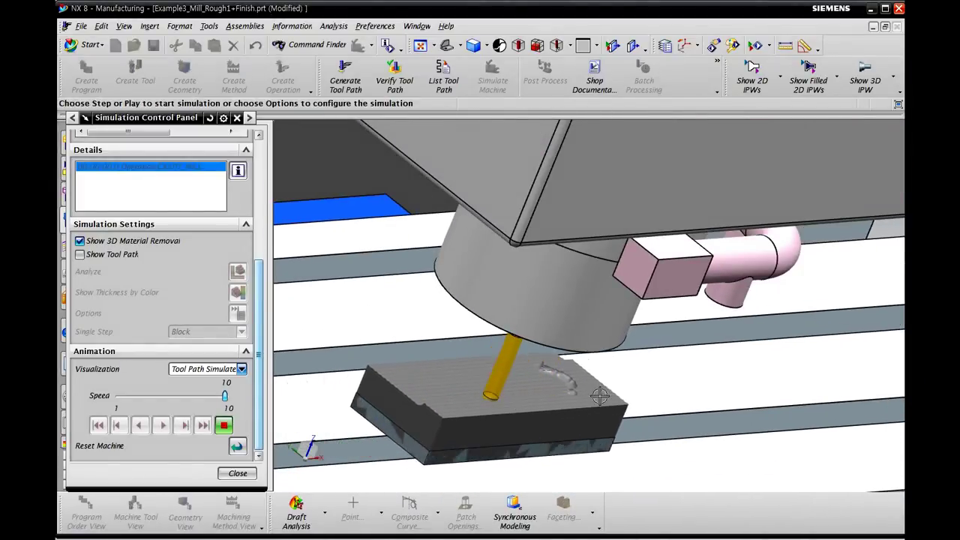
middle_drag(600, 396, 577, 381)
scroll(534, 386, down, 3)
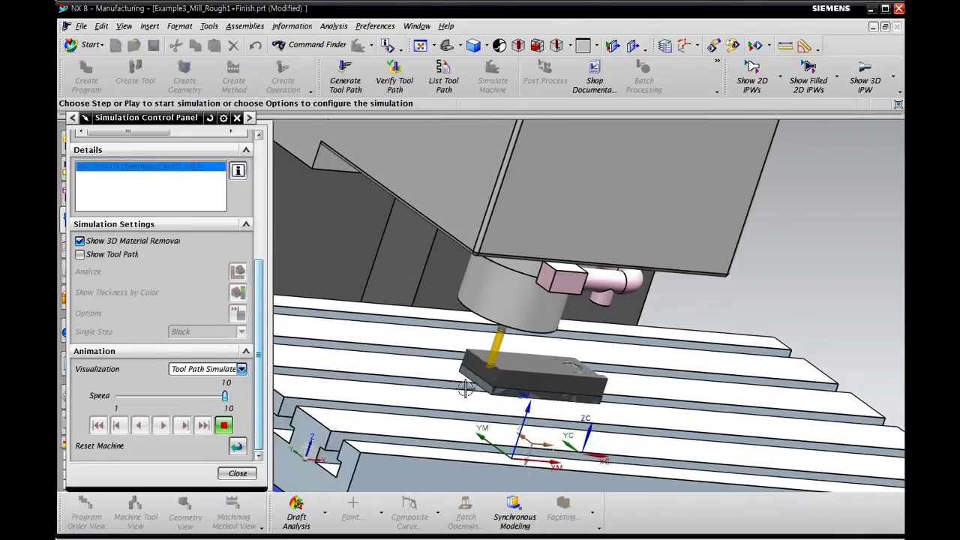
middle_drag(463, 388, 392, 364)
scroll(395, 359, up, 4)
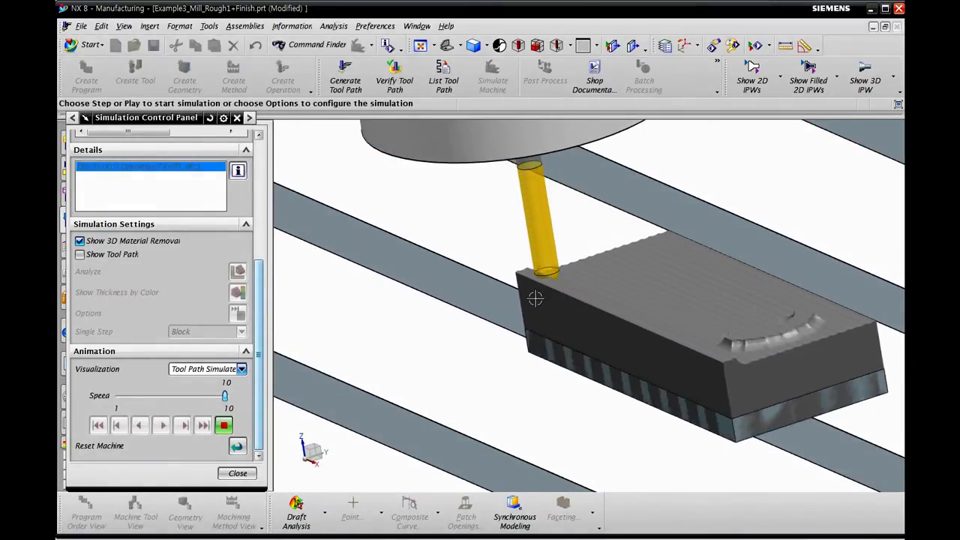
shift+middle_drag(531, 316, 452, 339)
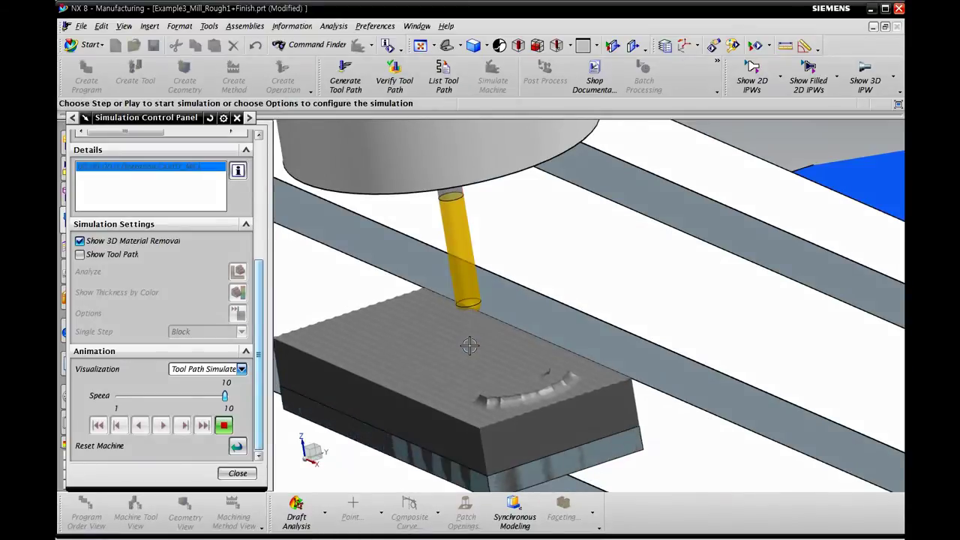
scroll(469, 345, down, 3)
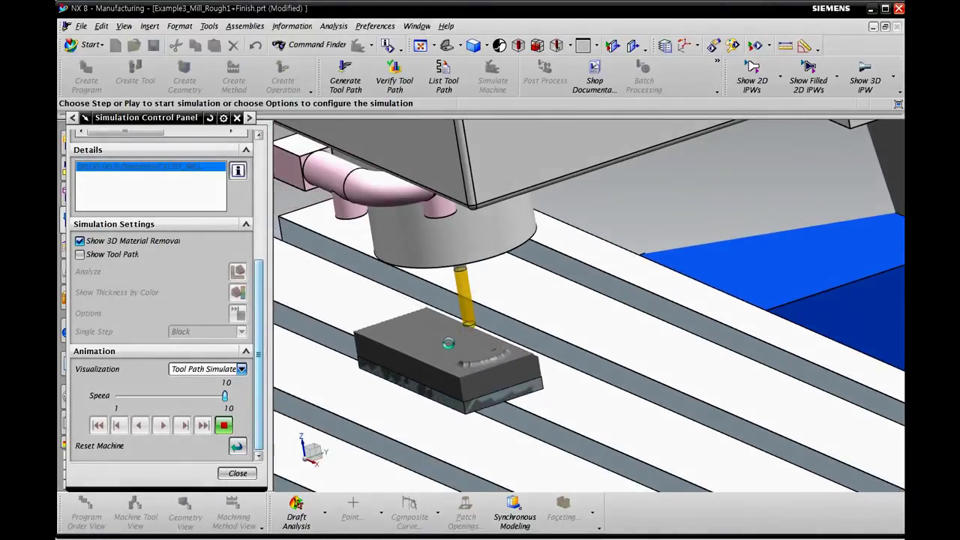
shift+middle_drag(448, 343, 525, 337)
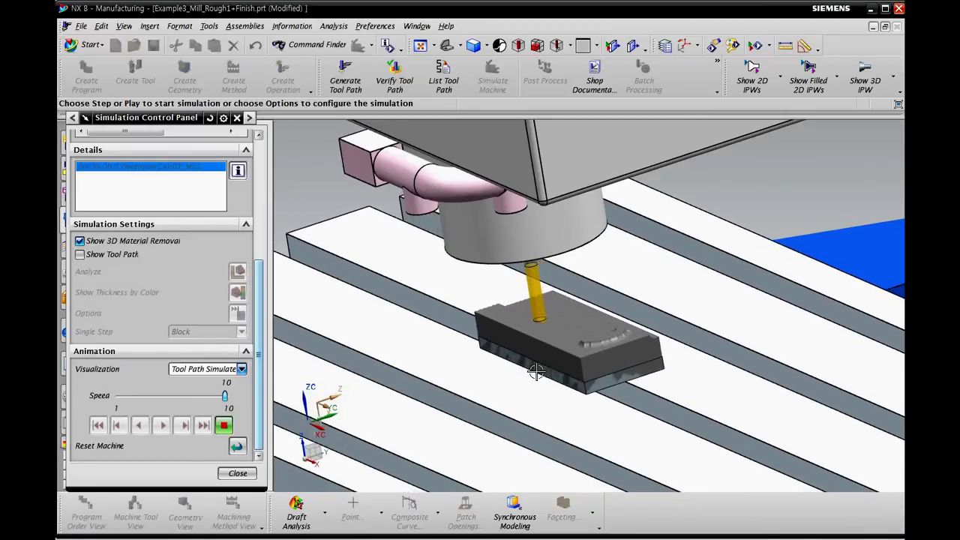
Step: Observe the CAVITY_MILL roughing on the running simulation, both across the whole machine and close to the stock and cutter
scroll(536, 372, down, 8)
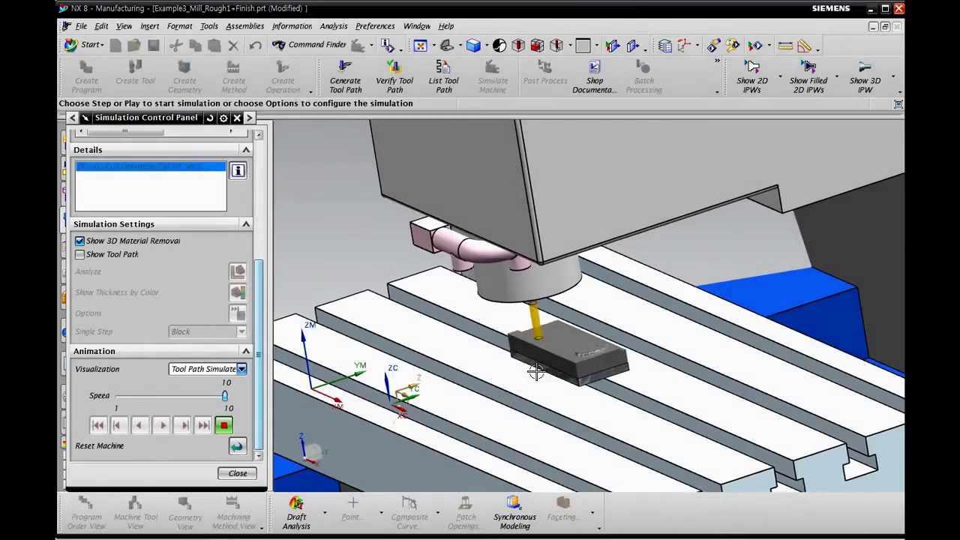
middle_drag(536, 371, 572, 356)
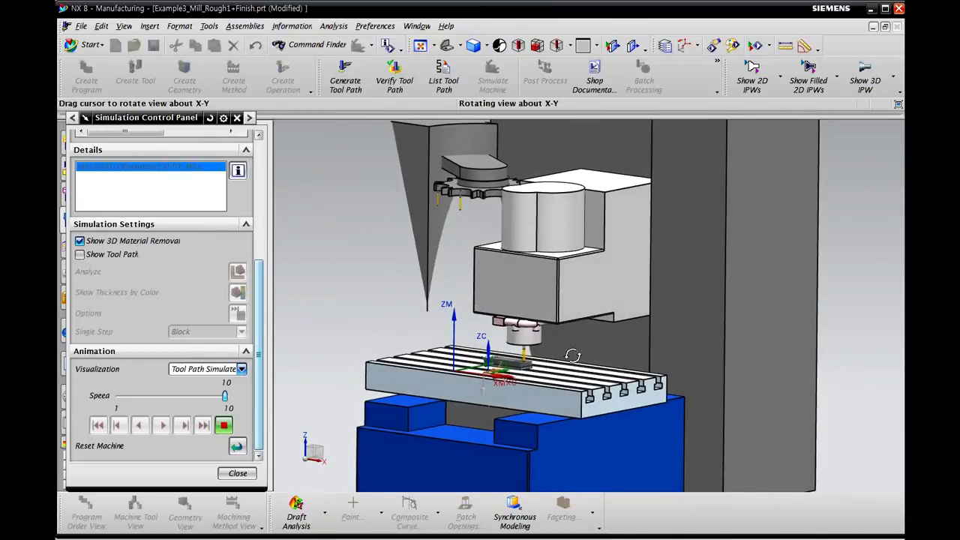
middle_drag(502, 267, 519, 262)
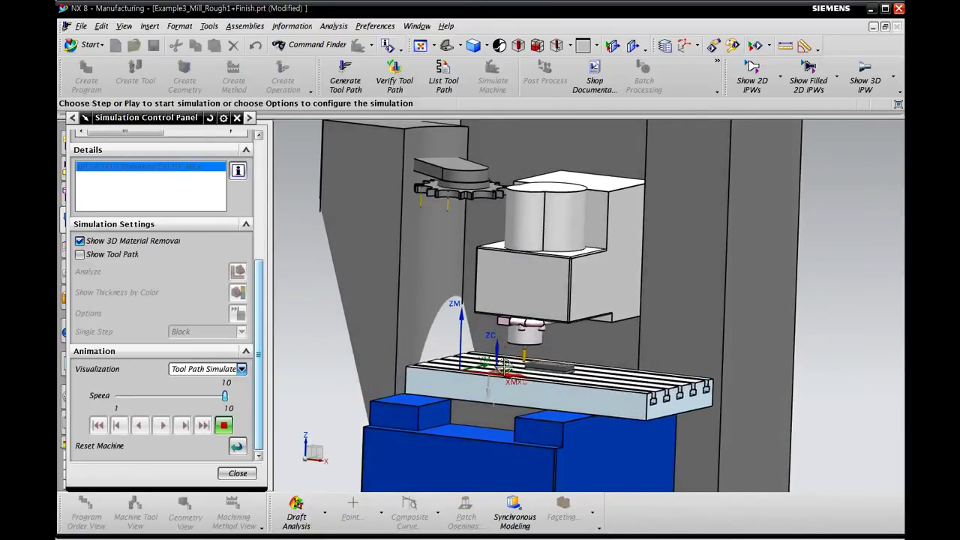
scroll(504, 368, down, 8)
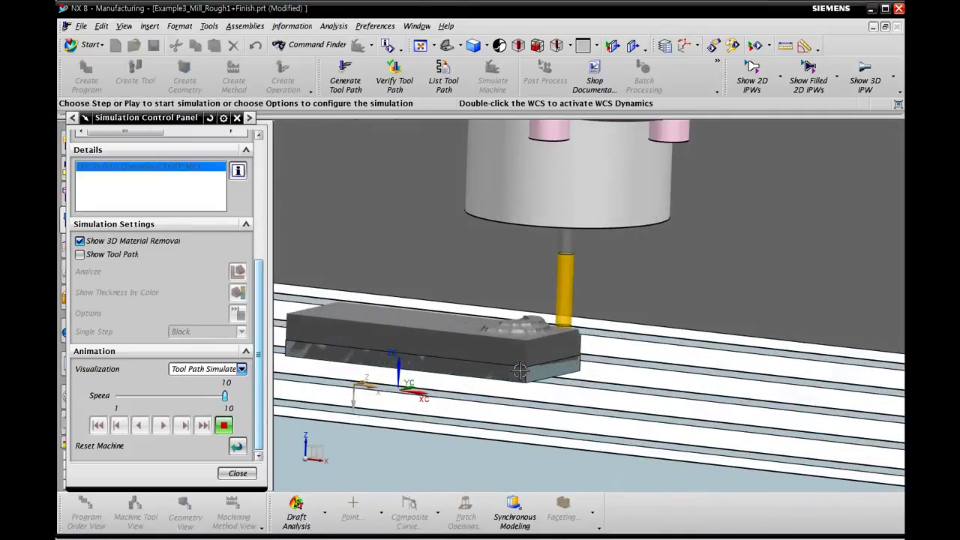
scroll(520, 370, down, 3)
middle_drag(520, 371, 530, 361)
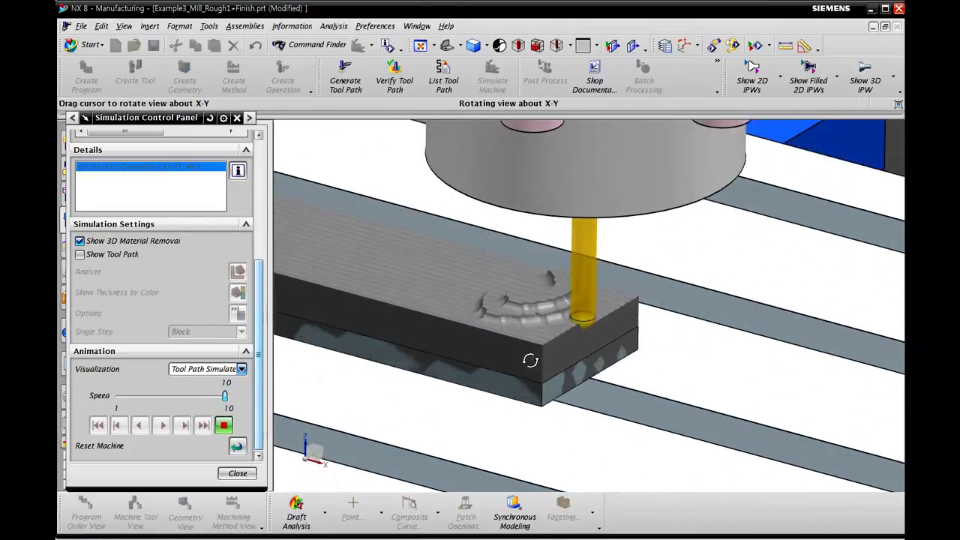
scroll(500, 357, up, 1)
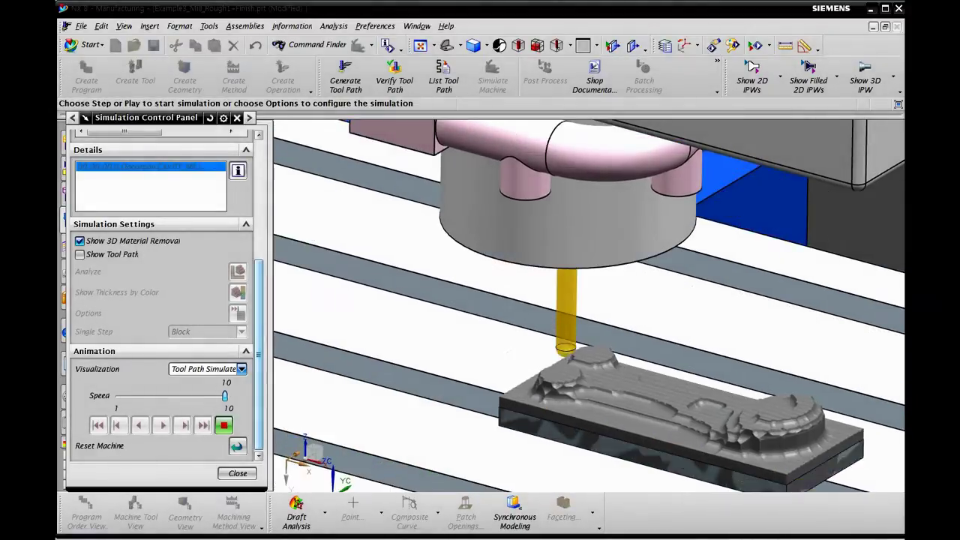
click(574, 392)
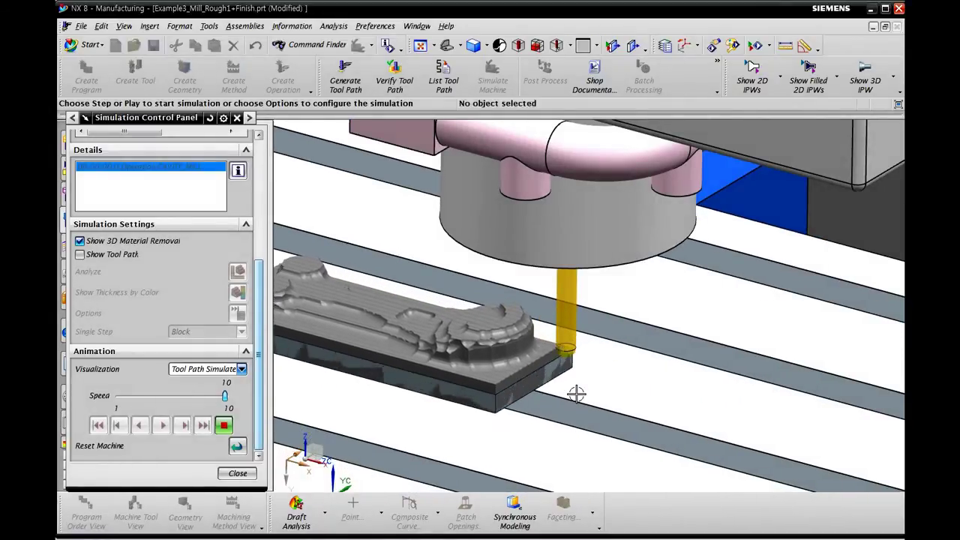
scroll(575, 392, down, 4)
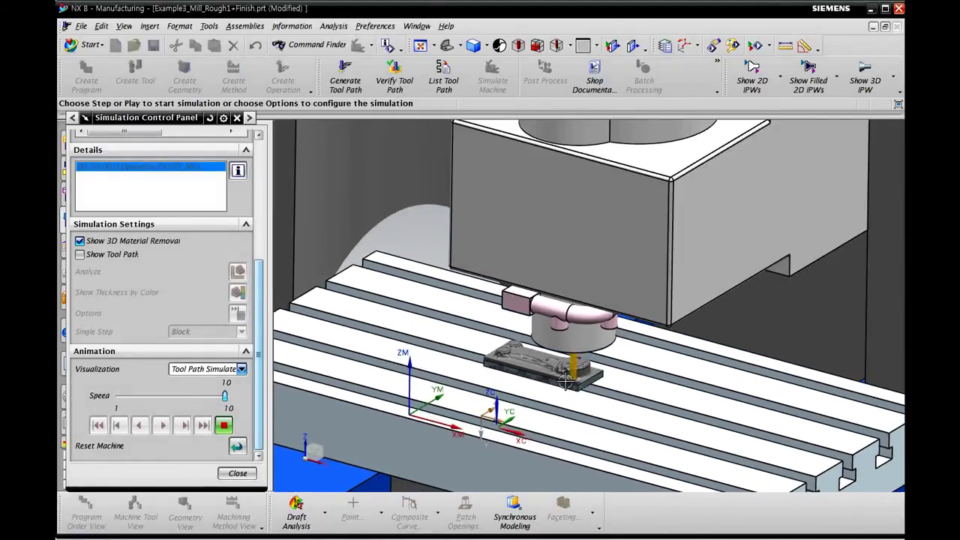
scroll(513, 371, down, 3)
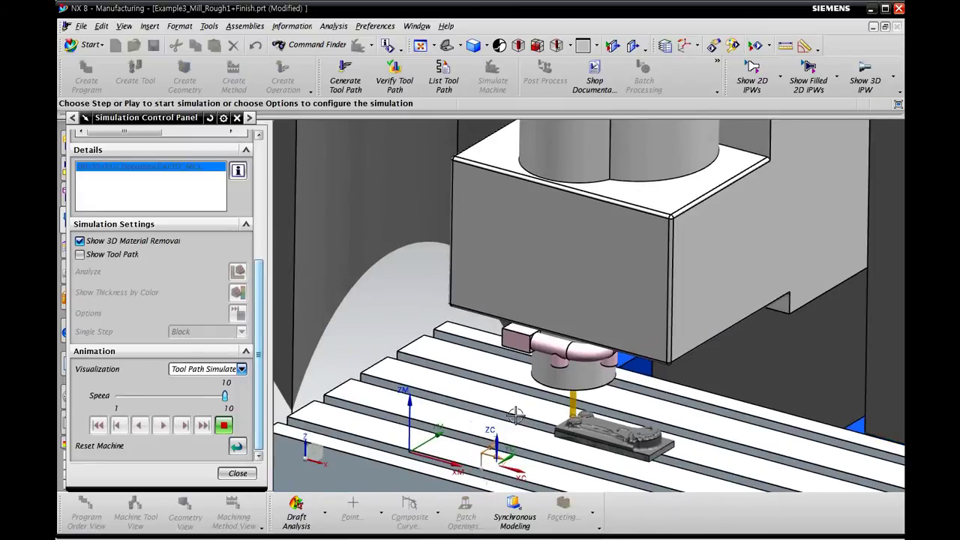
scroll(516, 417, down, 3)
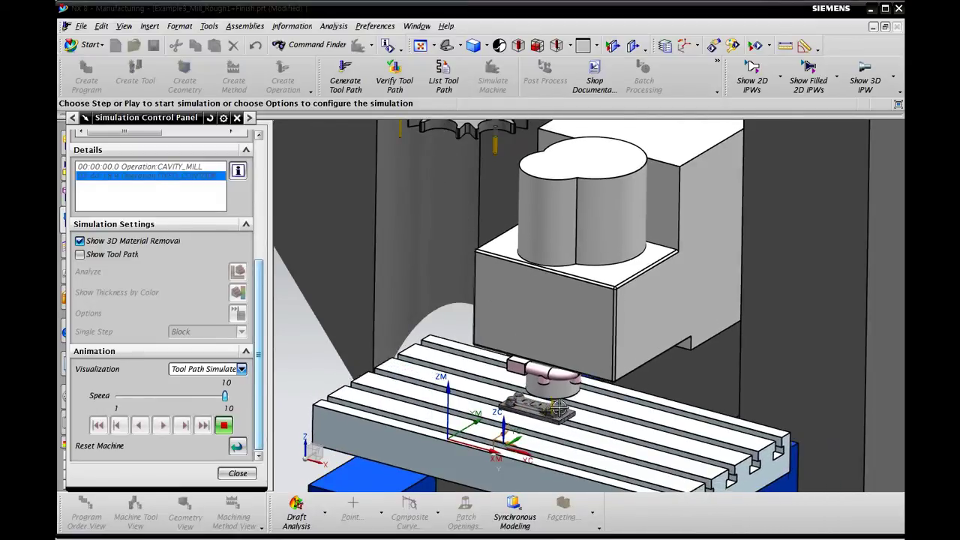
Step: Observe the FIXED_CONTOUR finishing pass on the machine simulation, close to the part and with the machine table in view
scroll(558, 420, up, 10)
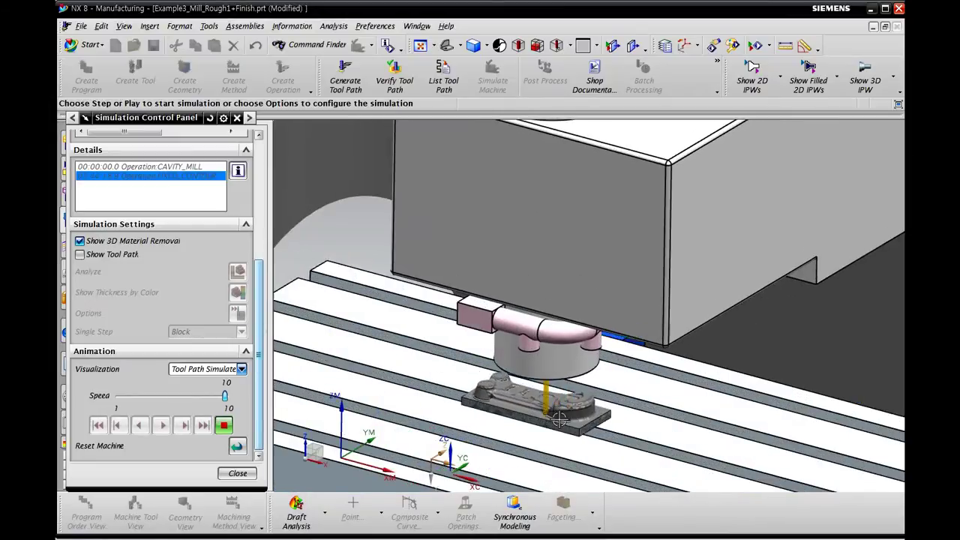
scroll(559, 421, down, 4)
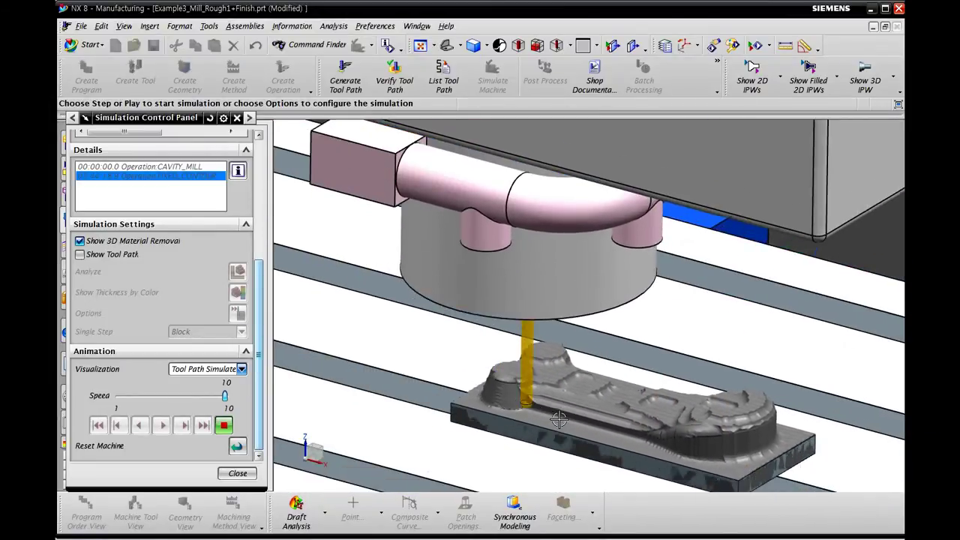
scroll(559, 420, down, 2)
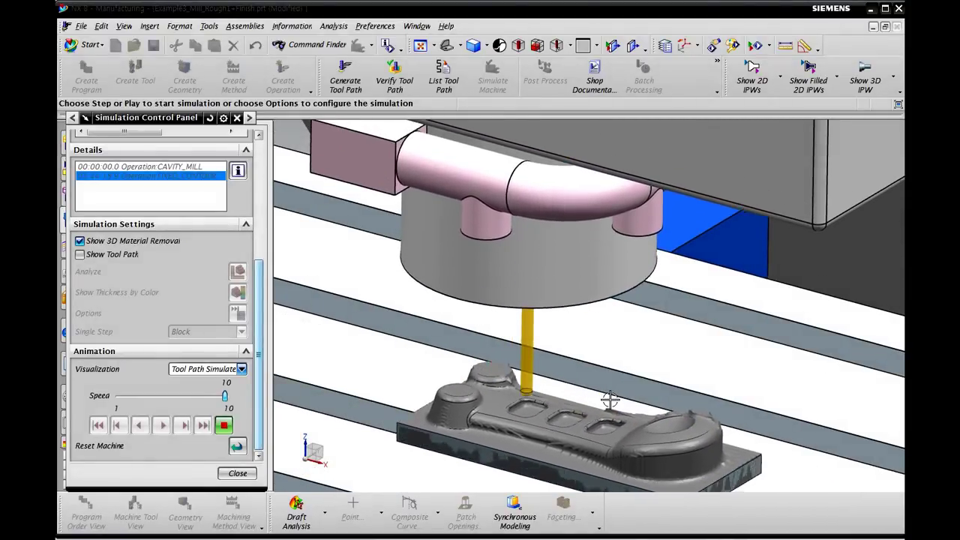
scroll(609, 400, down, 2)
scroll(609, 400, down, 5)
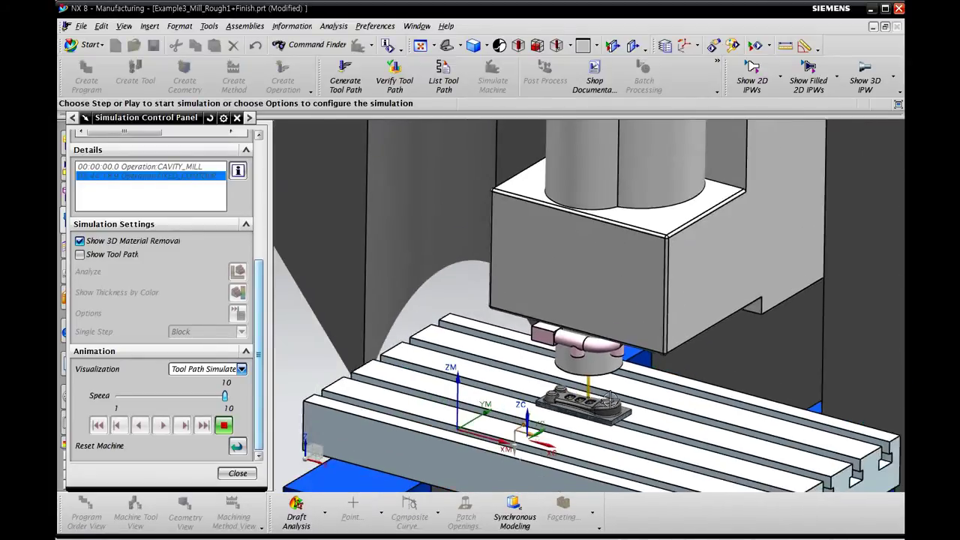
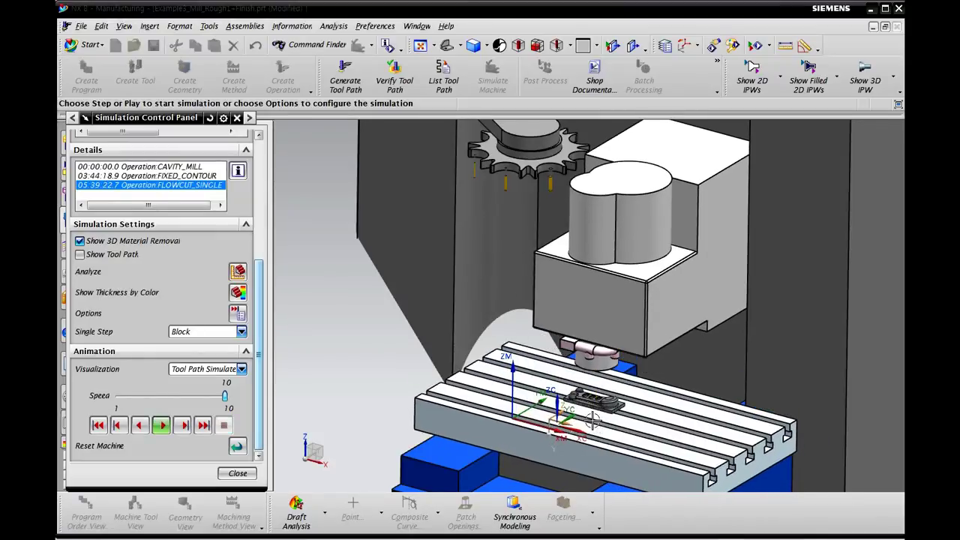
Step: Inspect the fully machined workpiece up close and display its thickness by color
scroll(596, 404, up, 7)
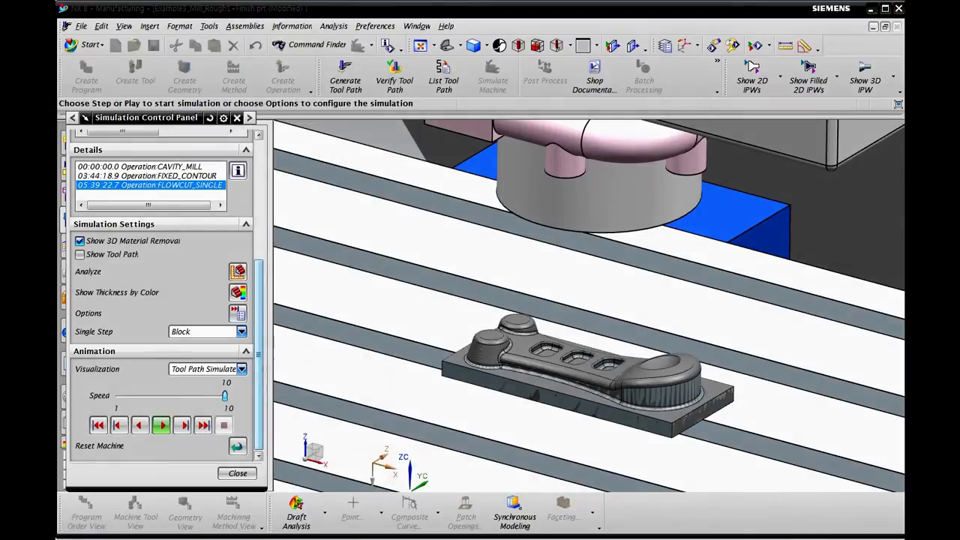
click(639, 387)
scroll(636, 393, up, 4)
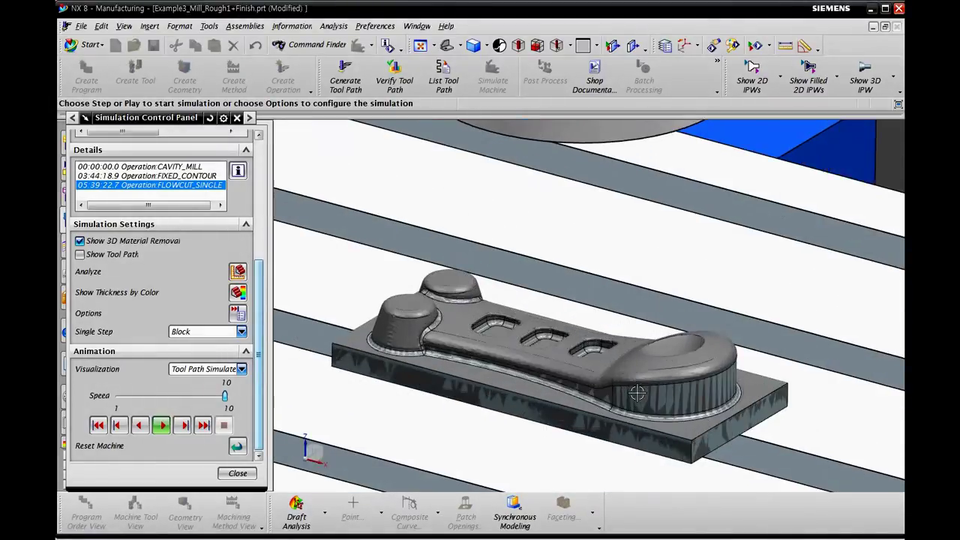
shift+middle_drag(643, 378, 667, 344)
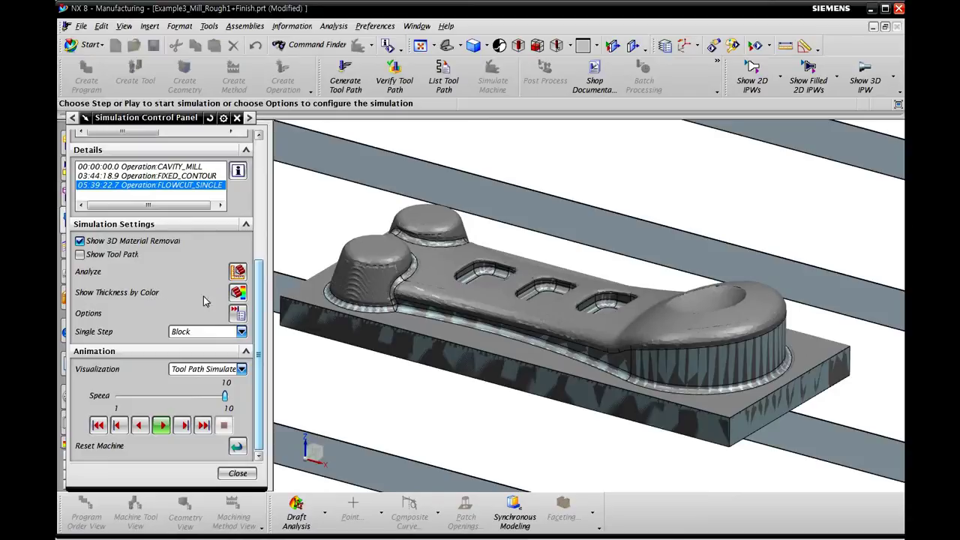
click(238, 294)
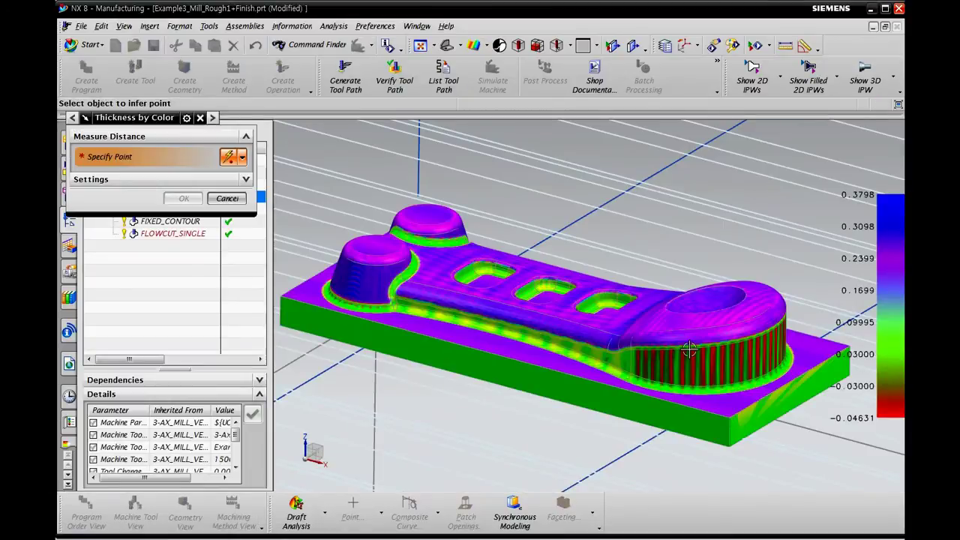
Step: Examine the thickness color map on the part's walls, pockets, bosses and base plate against the color scale
scroll(679, 345, down, 3)
scroll(679, 345, down, 3)
scroll(634, 259, down, 2)
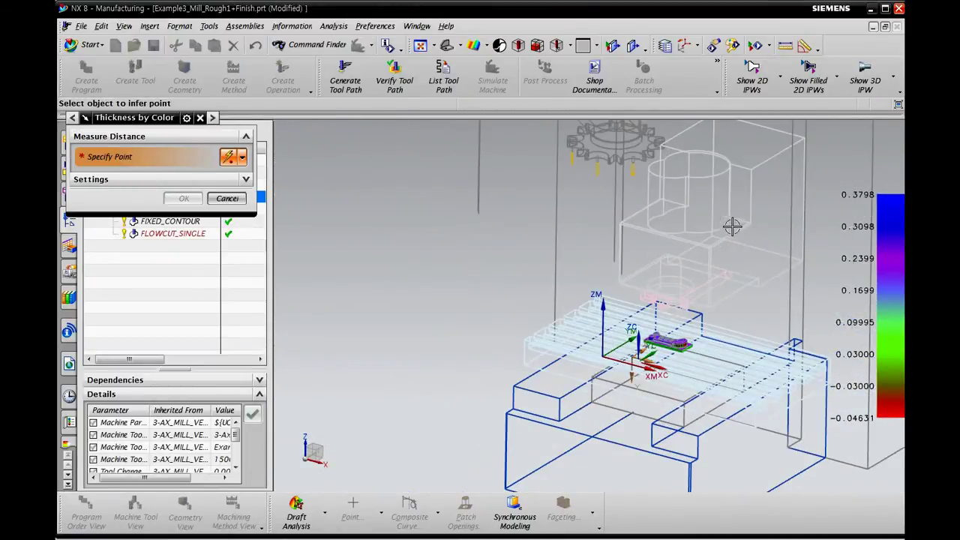
scroll(752, 257, down, 1)
scroll(788, 268, up, 3)
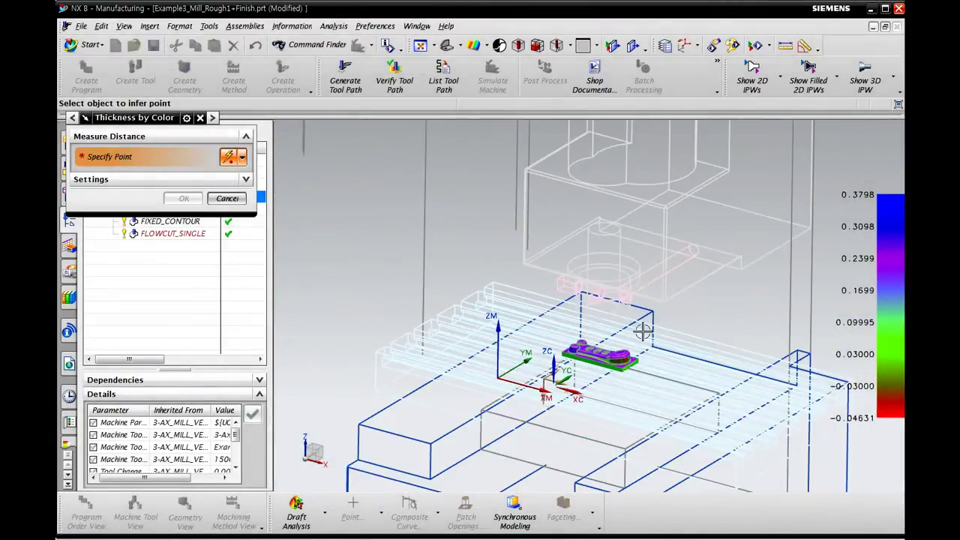
scroll(587, 383, up, 1)
scroll(587, 383, up, 4)
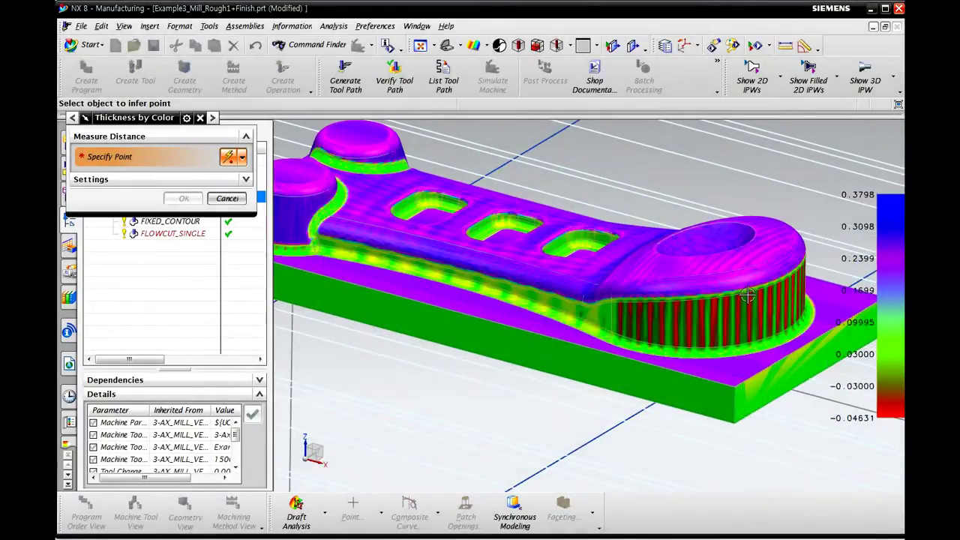
scroll(691, 300, down, 1)
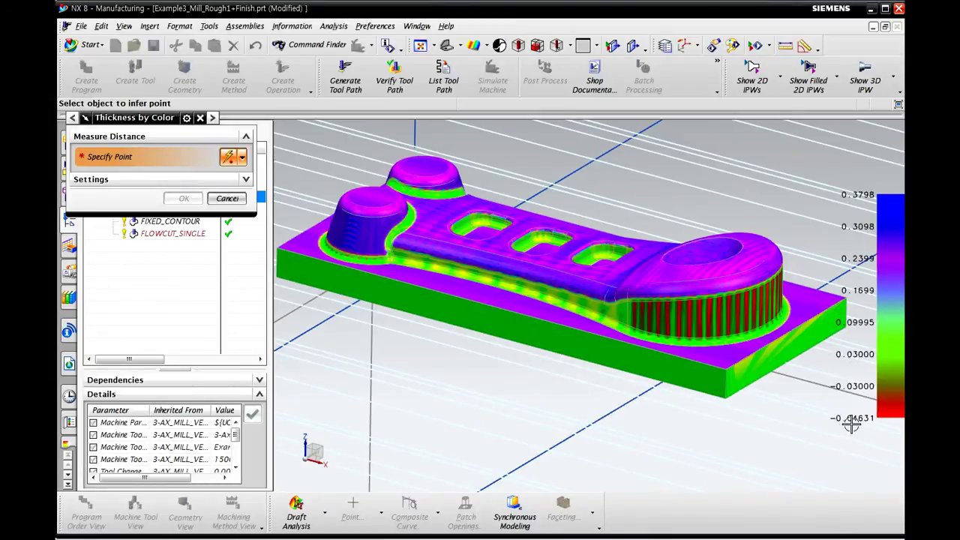
Step: Measure the thickness deviation at points on the rounded end, pocket, side walls, boss fillet and base, and close the simulation
click(718, 306)
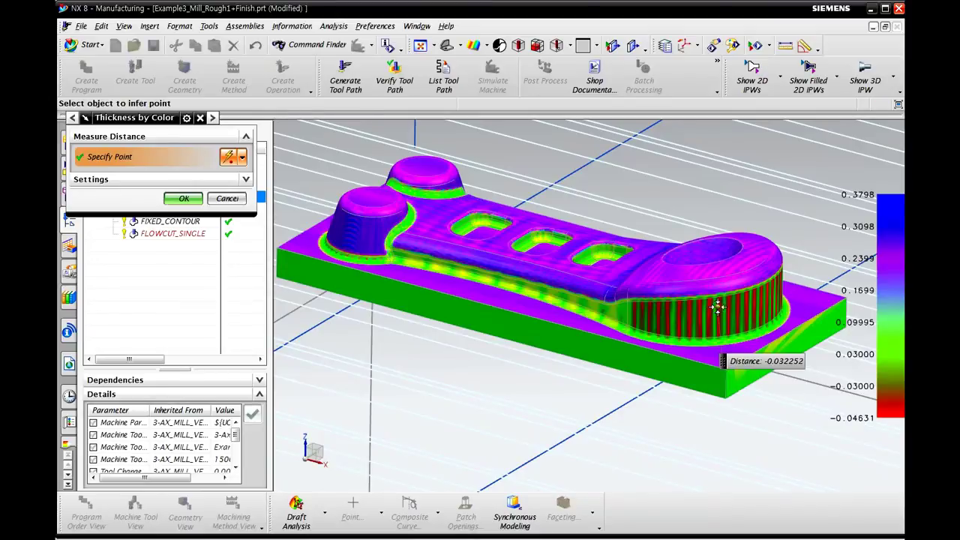
click(677, 277)
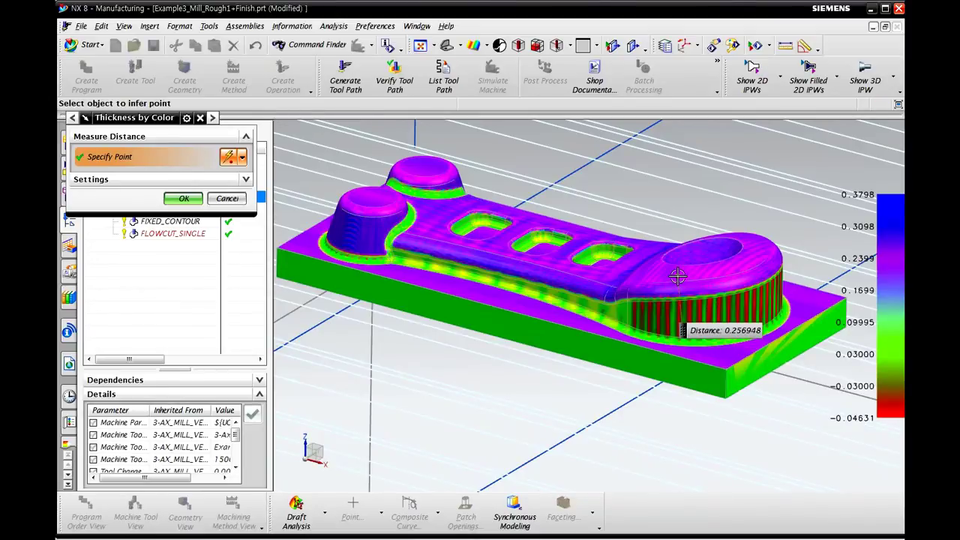
click(597, 254)
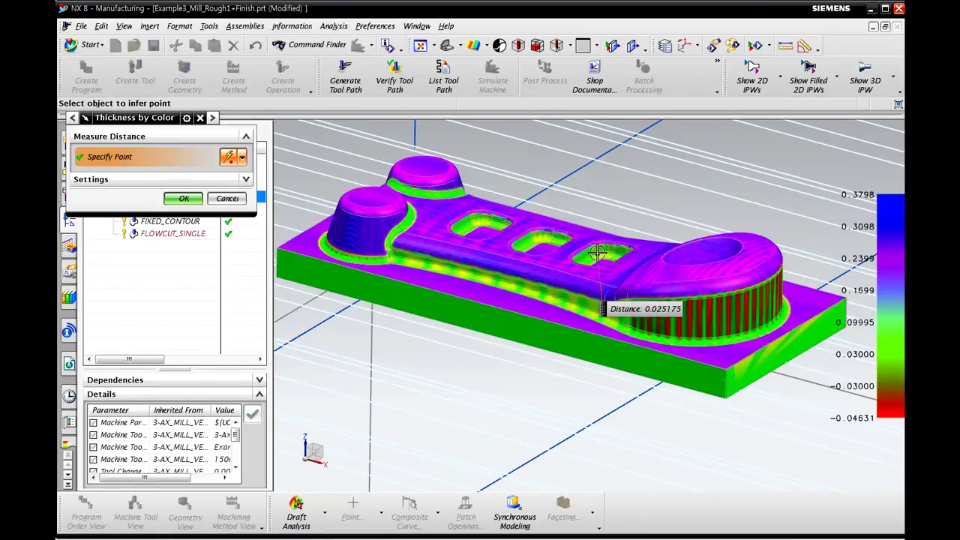
click(550, 296)
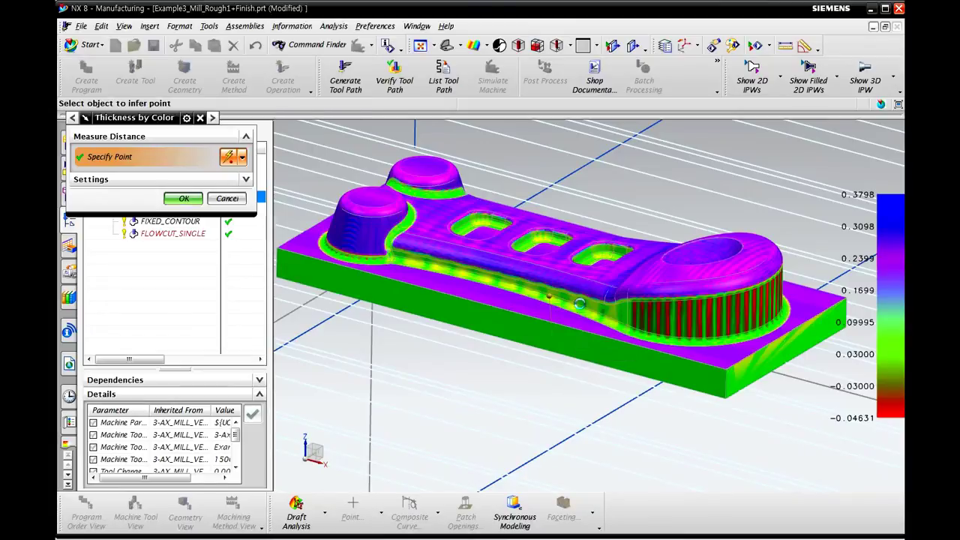
click(369, 259)
click(392, 241)
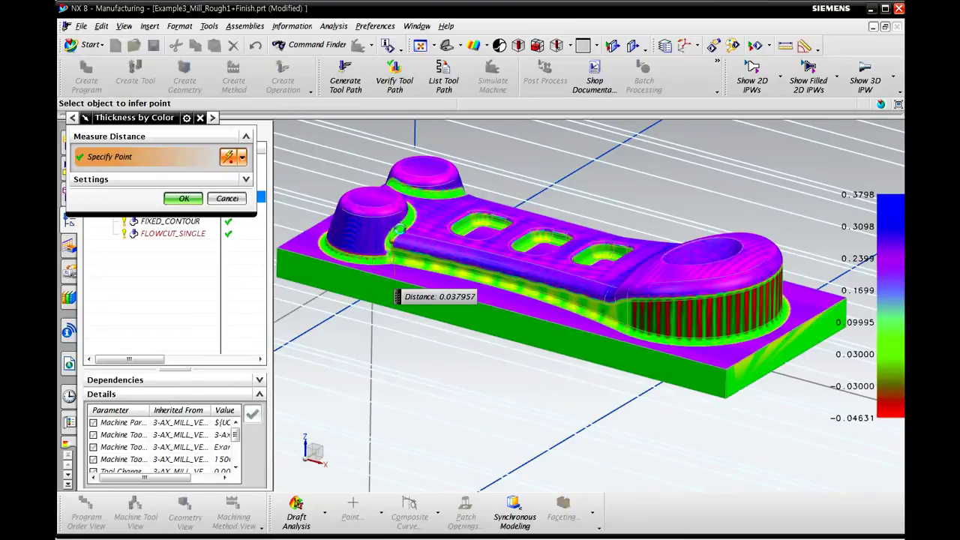
click(400, 229)
click(402, 300)
click(483, 318)
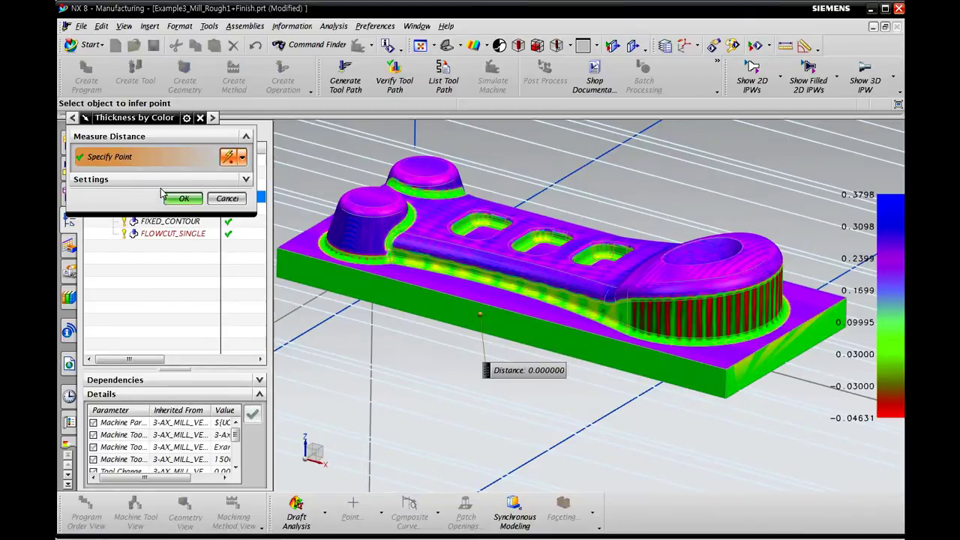
click(184, 199)
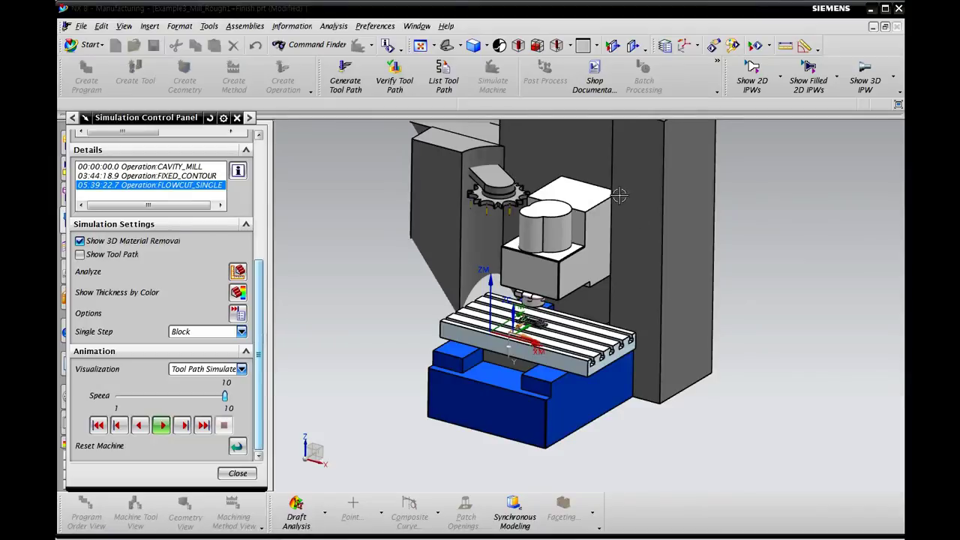
click(237, 473)
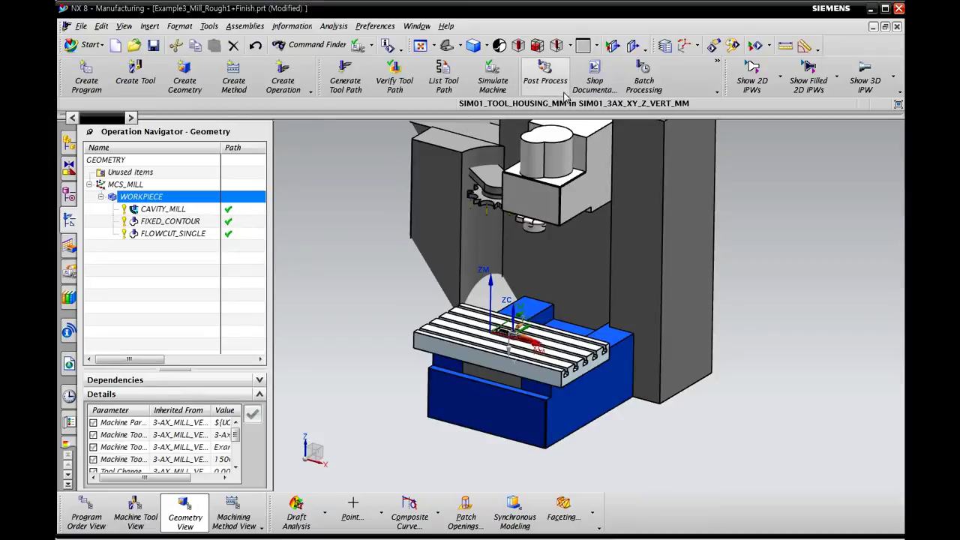
Step: Show the Output CLSF command among the displayed operation commands
click(717, 90)
mouse_move(697, 130)
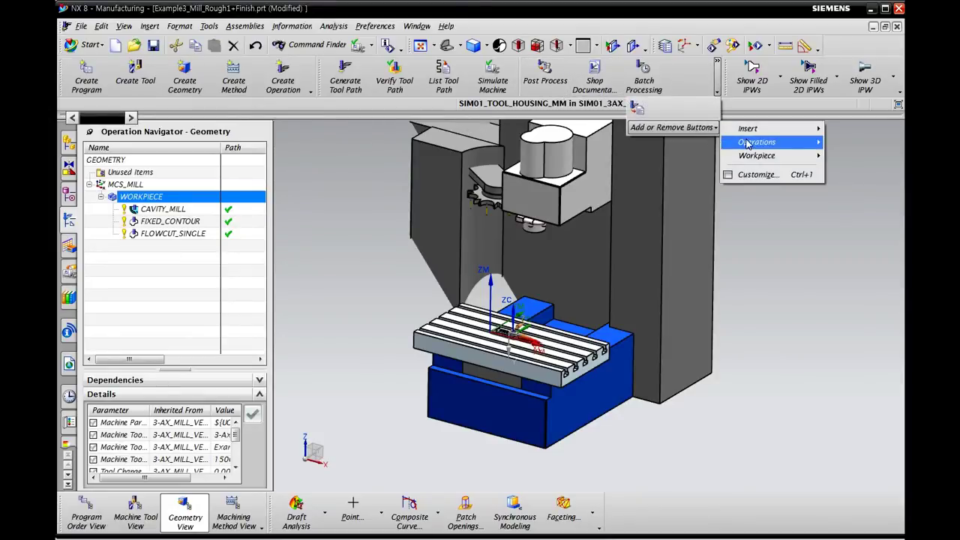
mouse_move(755, 144)
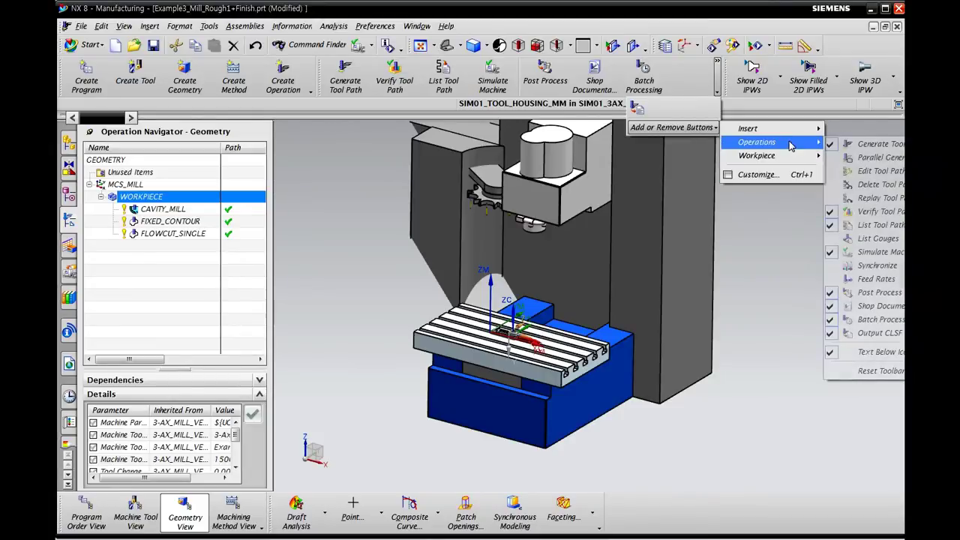
click(882, 333)
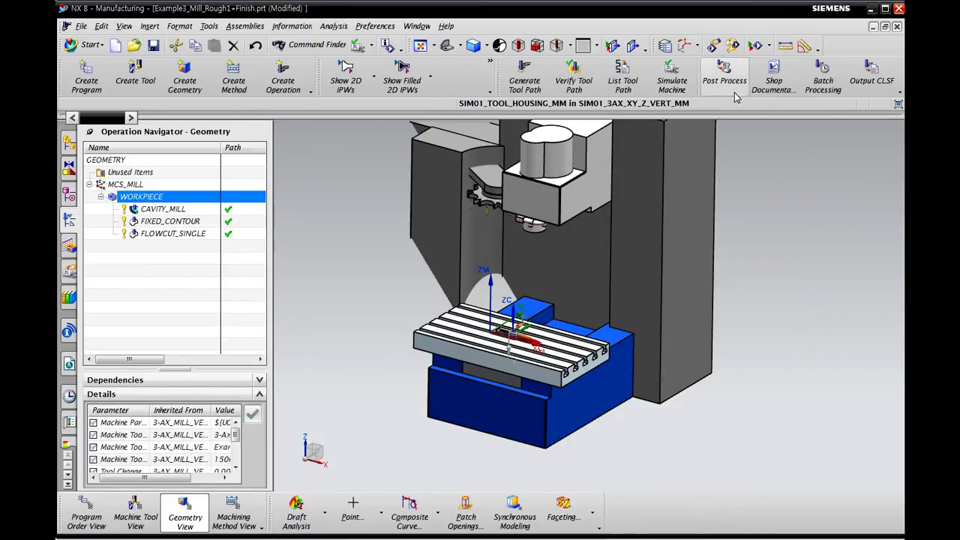
Step: Start CLSF output for WORKPIECE, choose the CLSF_STANDARD format, and review the units and output file name
click(883, 80)
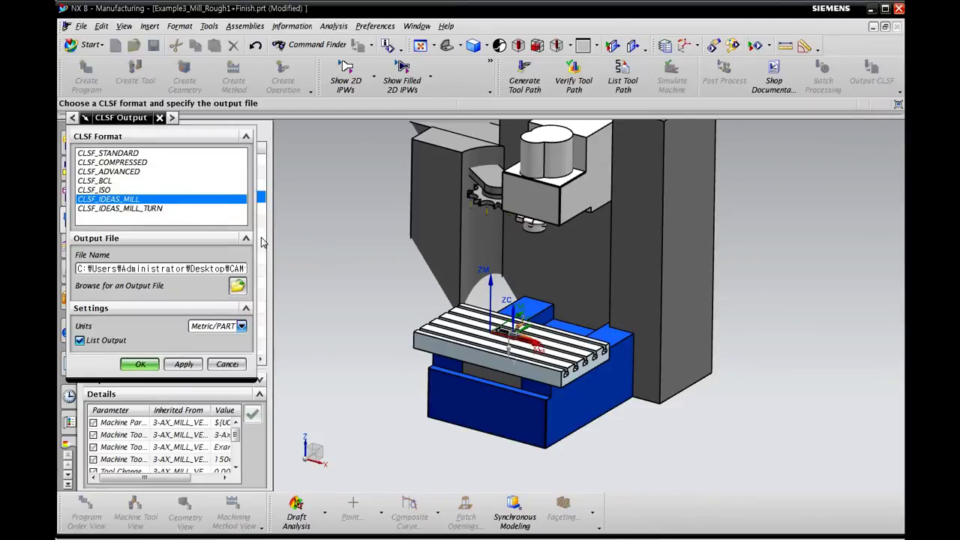
click(134, 155)
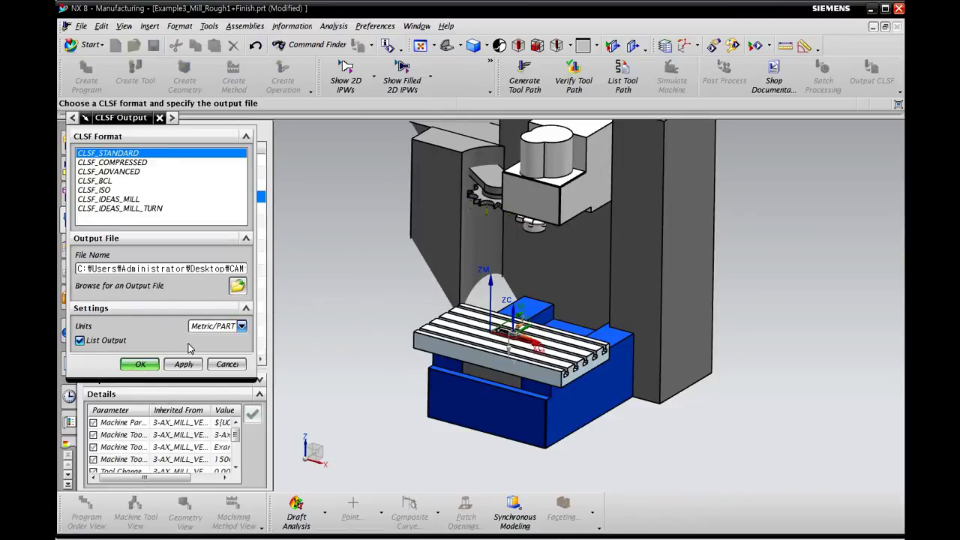
click(233, 327)
click(232, 330)
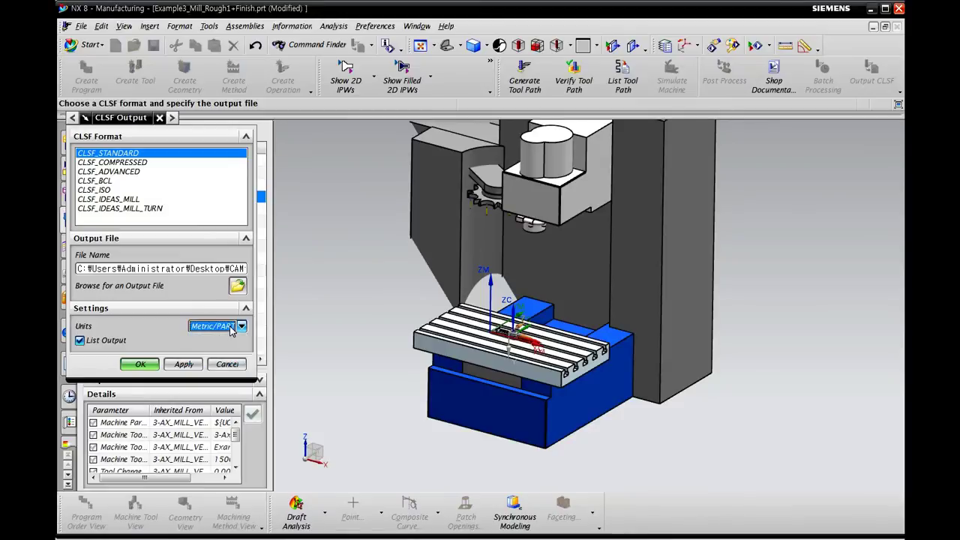
drag(189, 268, 282, 270)
click(225, 269)
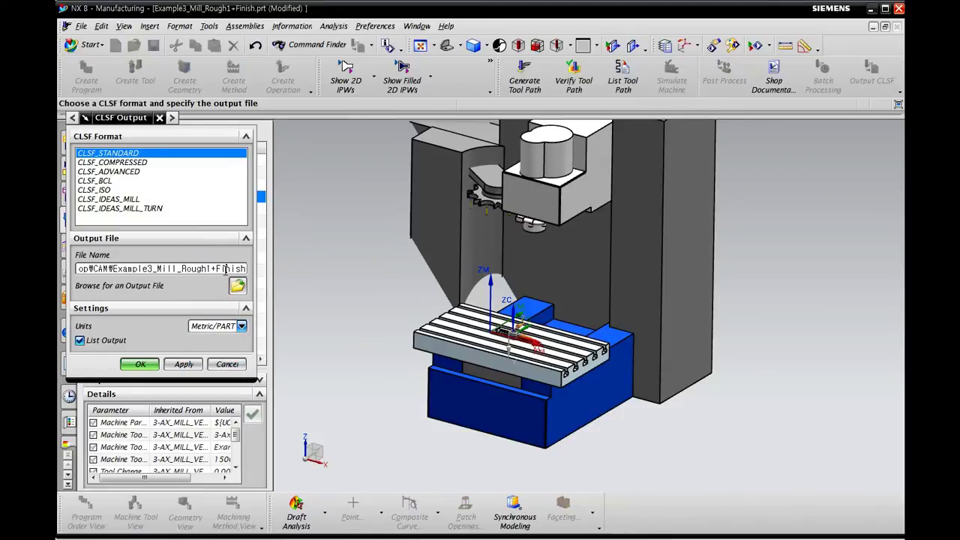
Step: Go through the other CLSF formats, settle on CLSF_STANDARD, and output the file, overwriting Example3_Mill_Rough1+Finish.cls
click(108, 162)
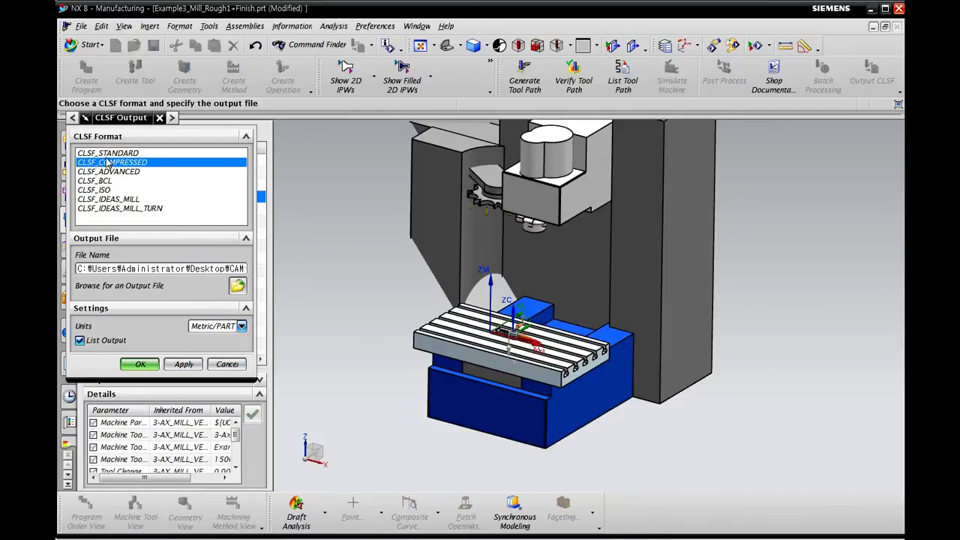
click(107, 155)
click(110, 190)
click(111, 182)
click(114, 199)
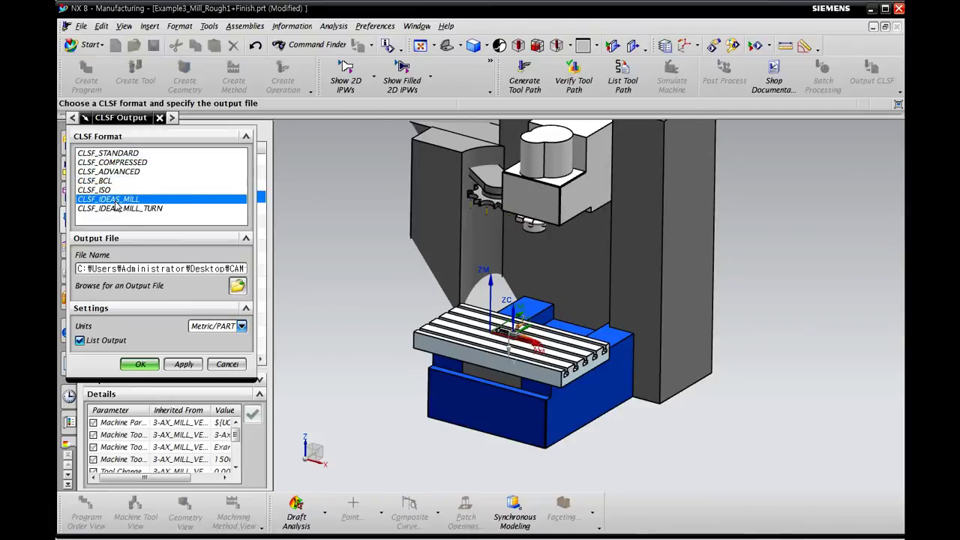
click(116, 210)
click(116, 156)
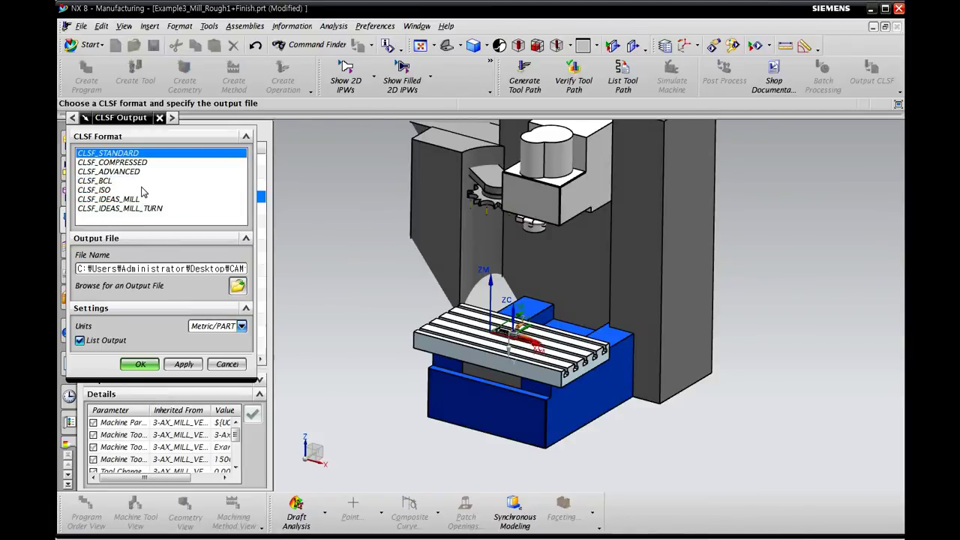
click(136, 364)
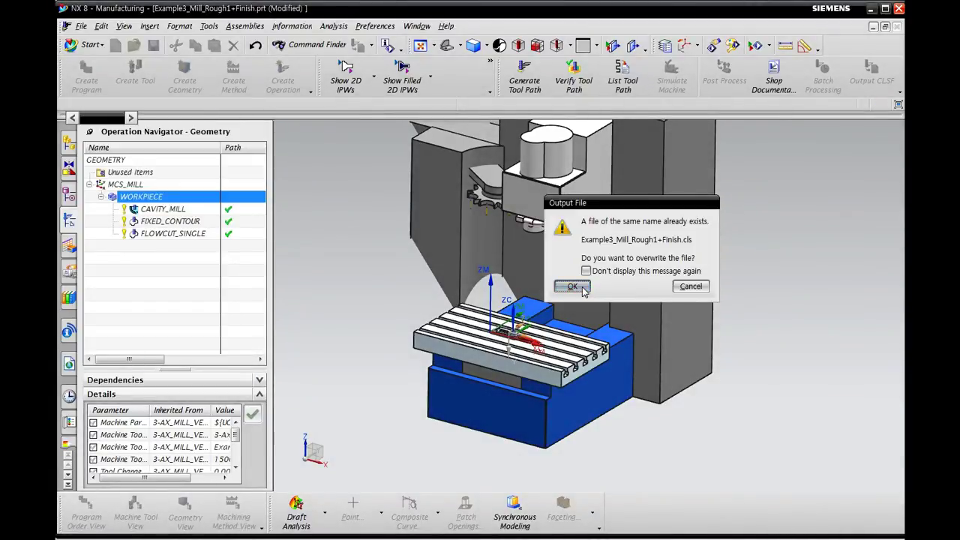
click(572, 288)
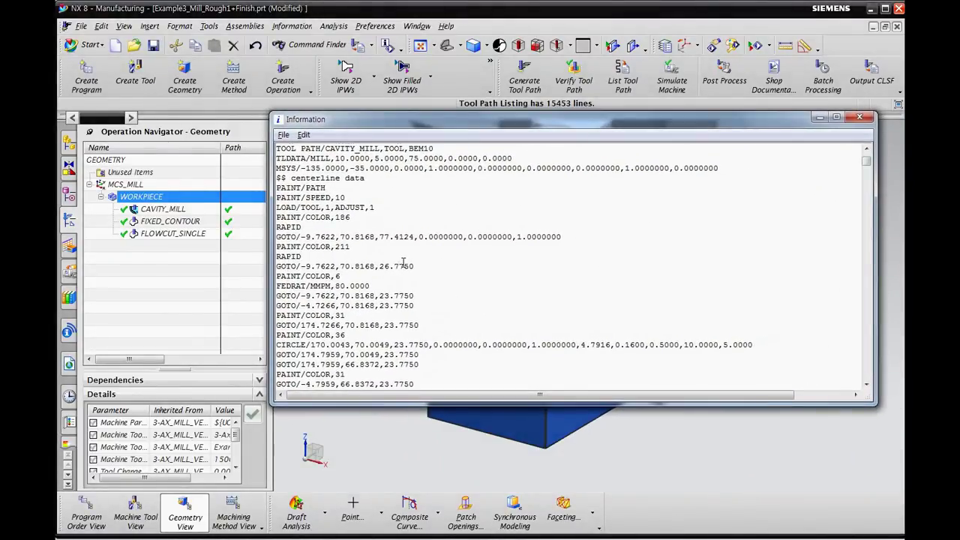
Step: Review the CLSF listing from the machine replacement report through the start of the CAVITY_MILL tool path
scroll(403, 263, down, 10)
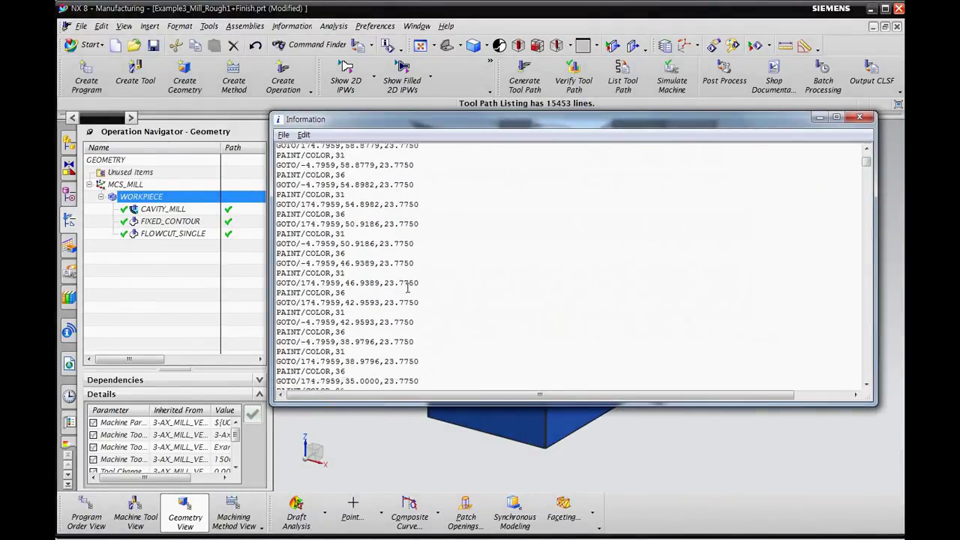
scroll(407, 288, down, 4)
scroll(407, 288, up, 15)
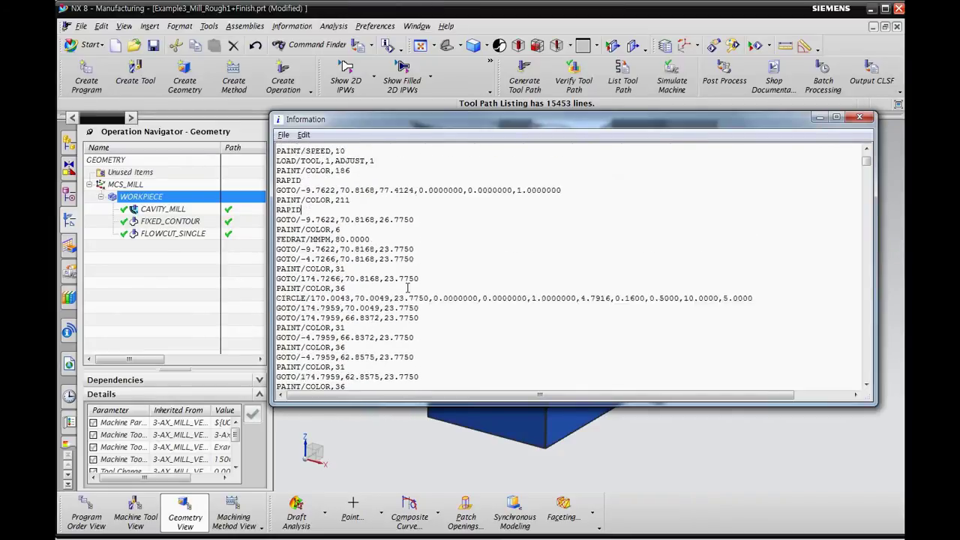
scroll(403, 275, up, 8)
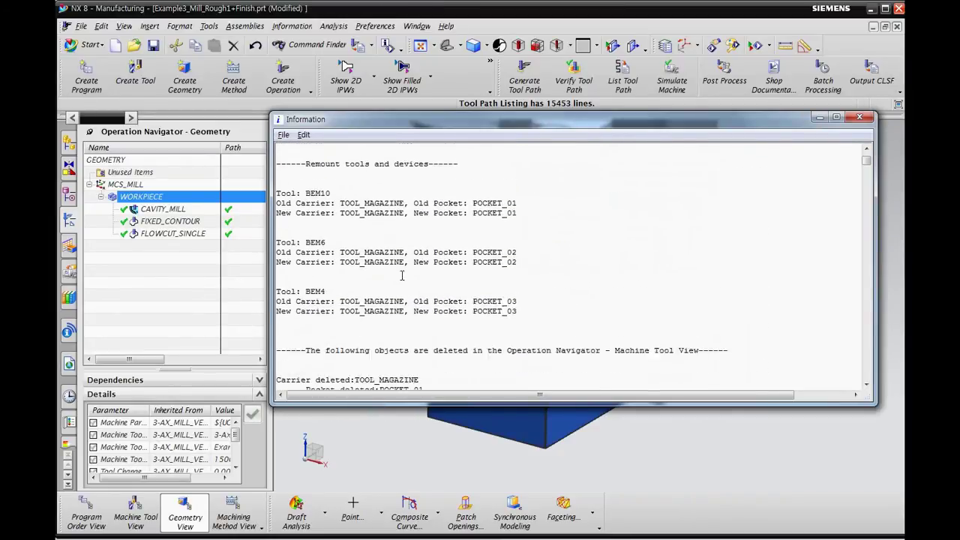
scroll(403, 276, down, 16)
scroll(402, 275, up, 5)
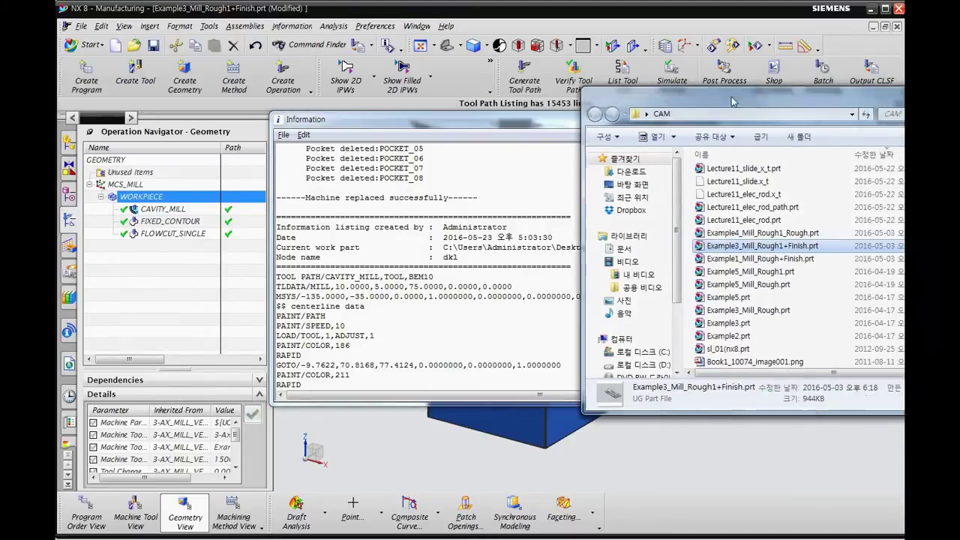
Step: Open Example3_Mill_Rough1+Finish.cls from the CAM folder in WordPad
click(608, 237)
scroll(611, 233, up, 5)
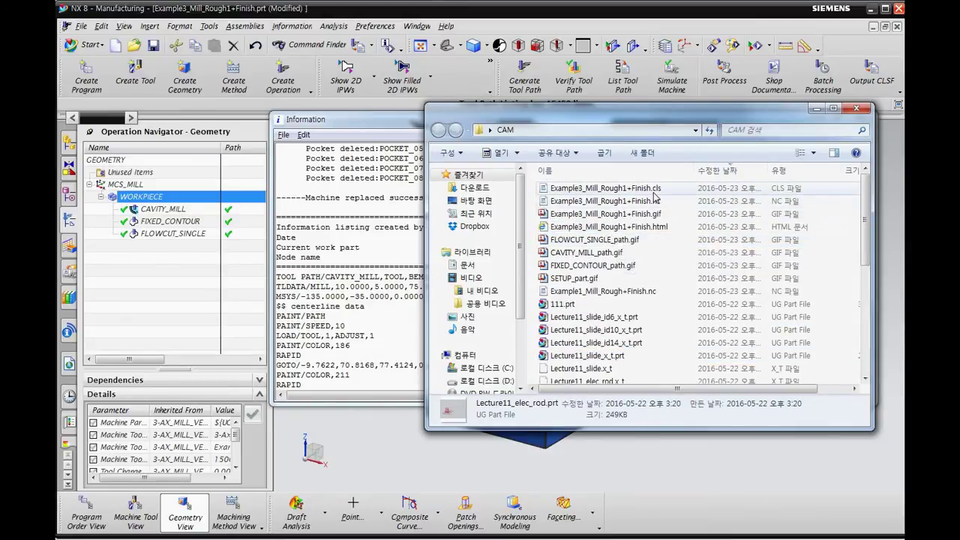
double_click(647, 188)
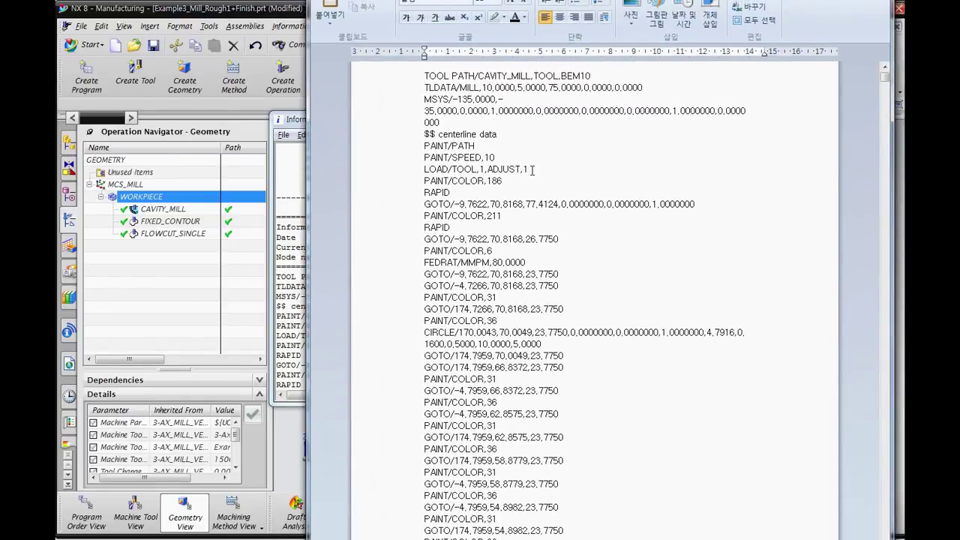
Step: Examine the PAINT, LOAD/TOOL, GOTO, RAPID, FEDRAT and CIRCLE statements at the start of the CAVITY_MILL path
click(409, 146)
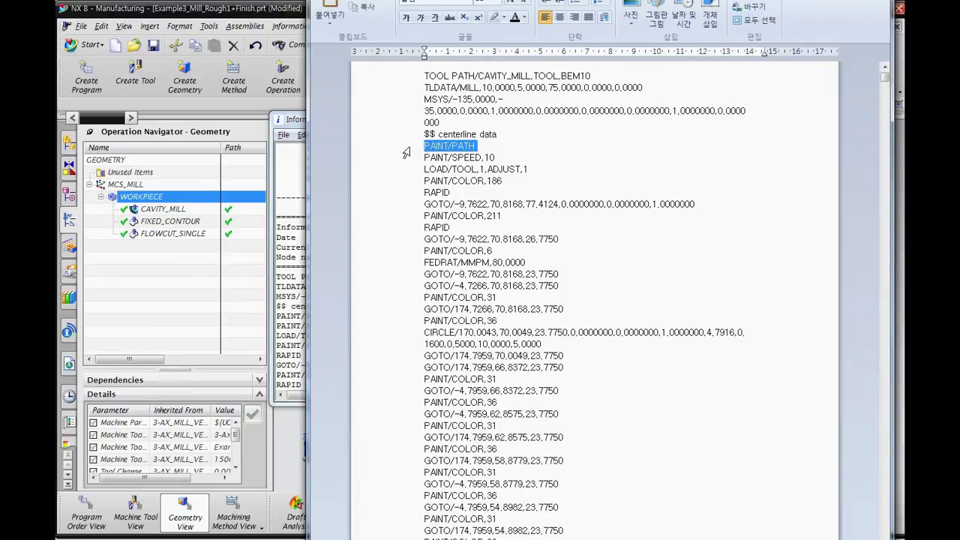
click(409, 159)
click(409, 170)
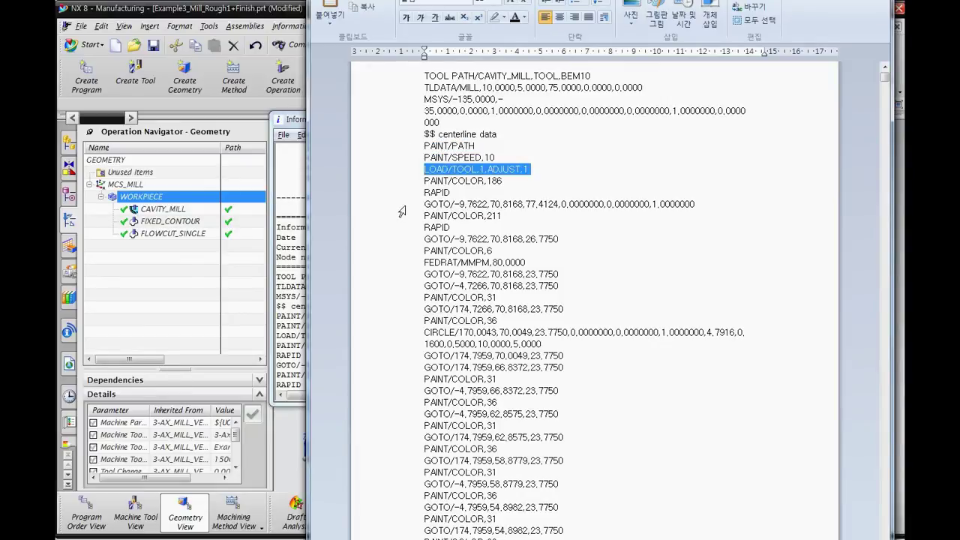
click(404, 207)
click(402, 229)
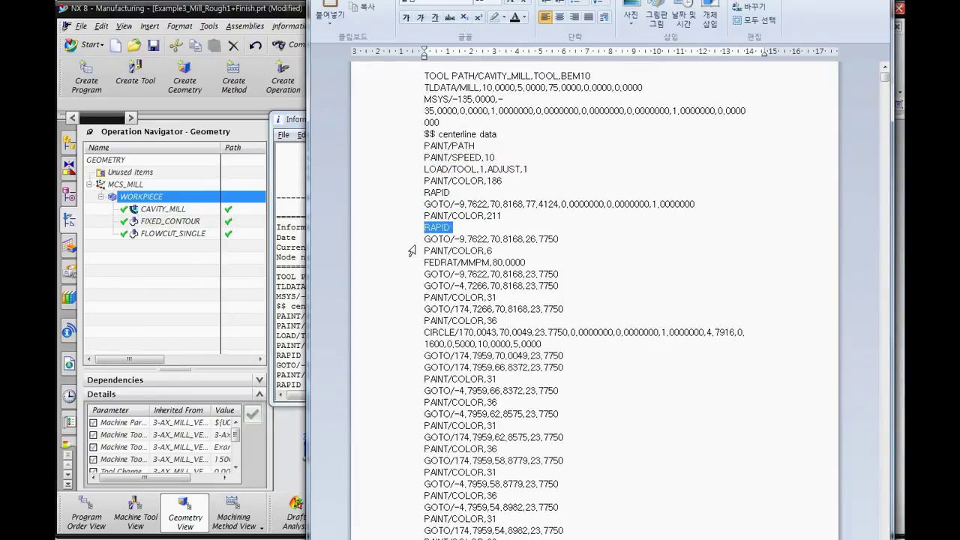
click(409, 264)
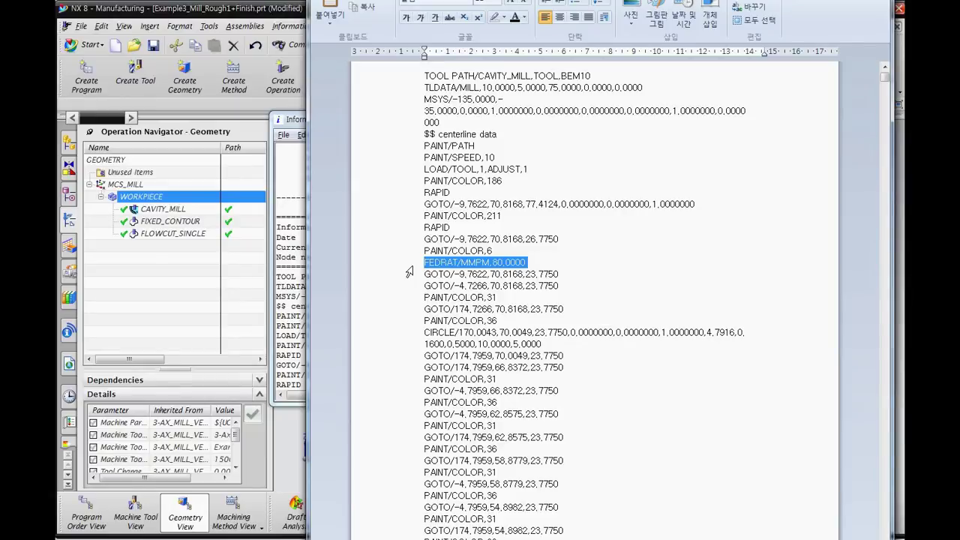
click(386, 340)
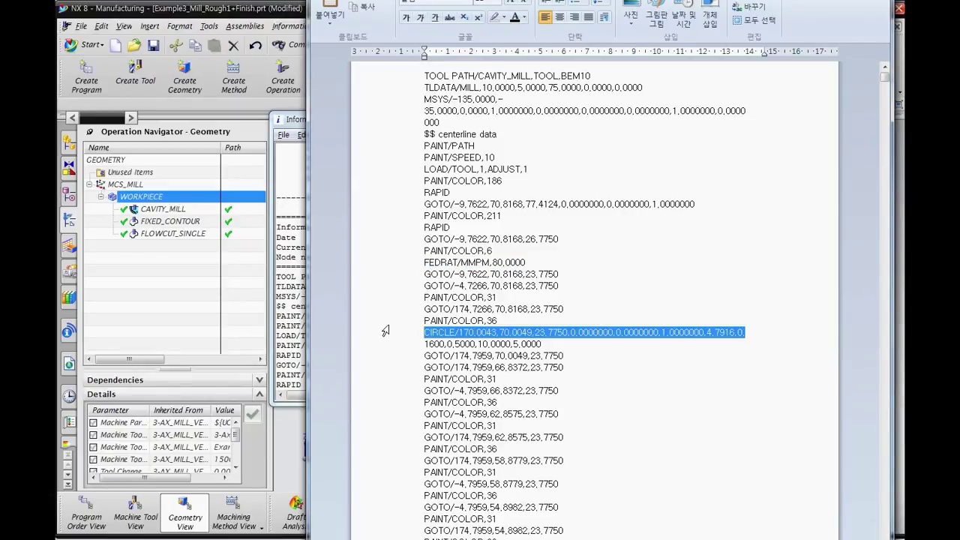
click(385, 321)
click(390, 339)
scroll(390, 356, down, 1)
click(454, 307)
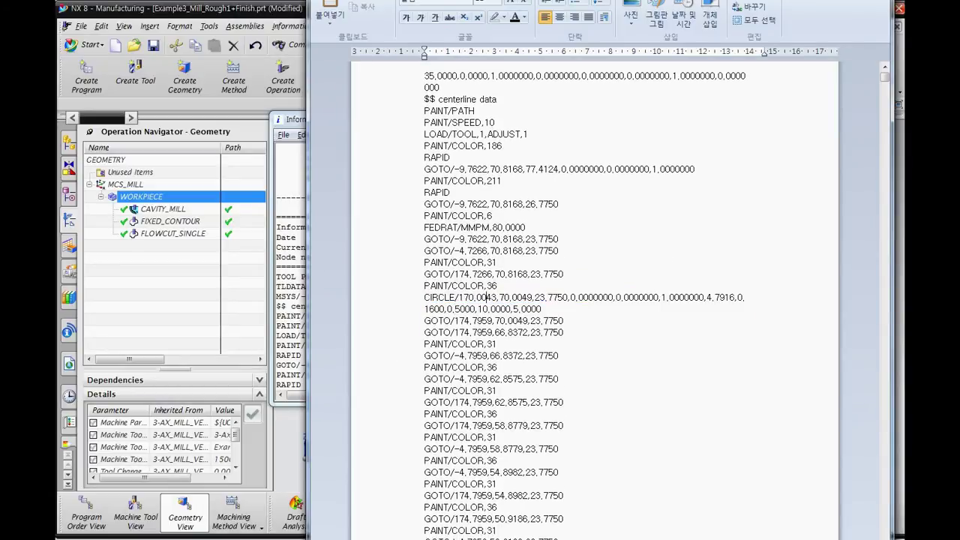
Step: Close the CLS file and the CAM folder, and clear the Information window from view in NX
drag(739, 1, 713, 35)
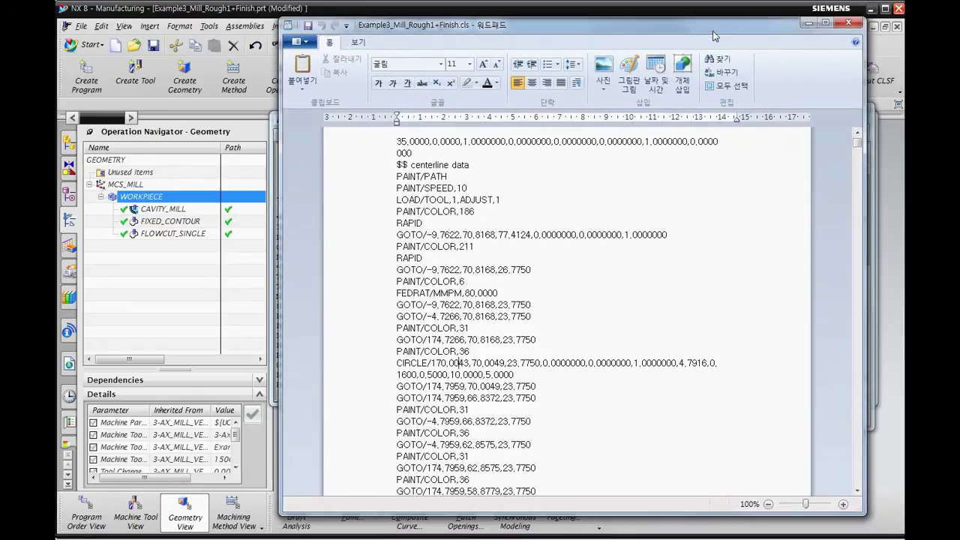
click(849, 23)
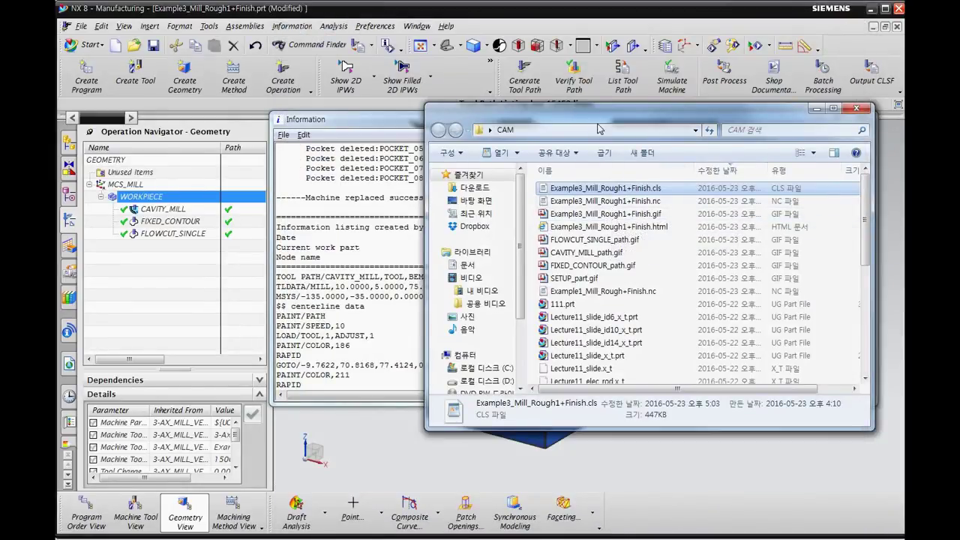
key(alt+F4)
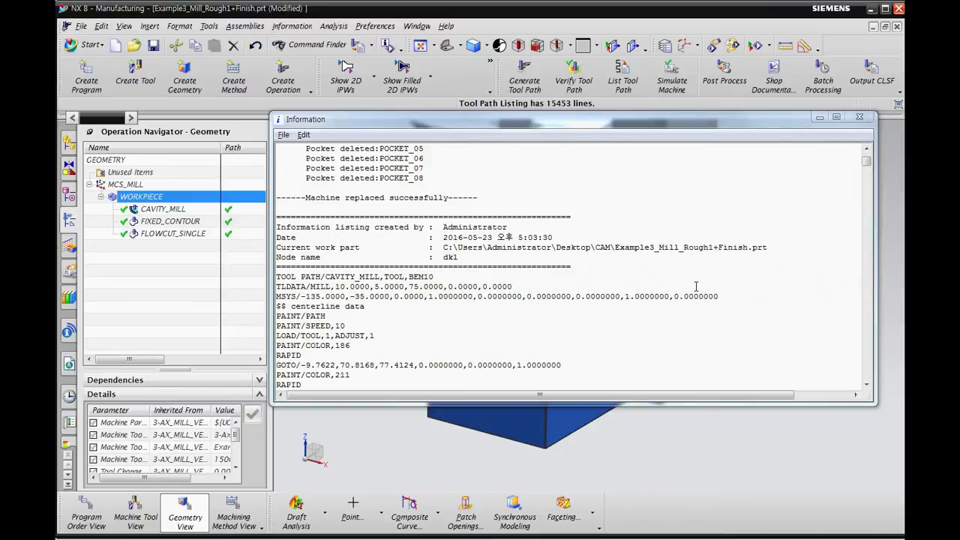
drag(527, 122, 959, 125)
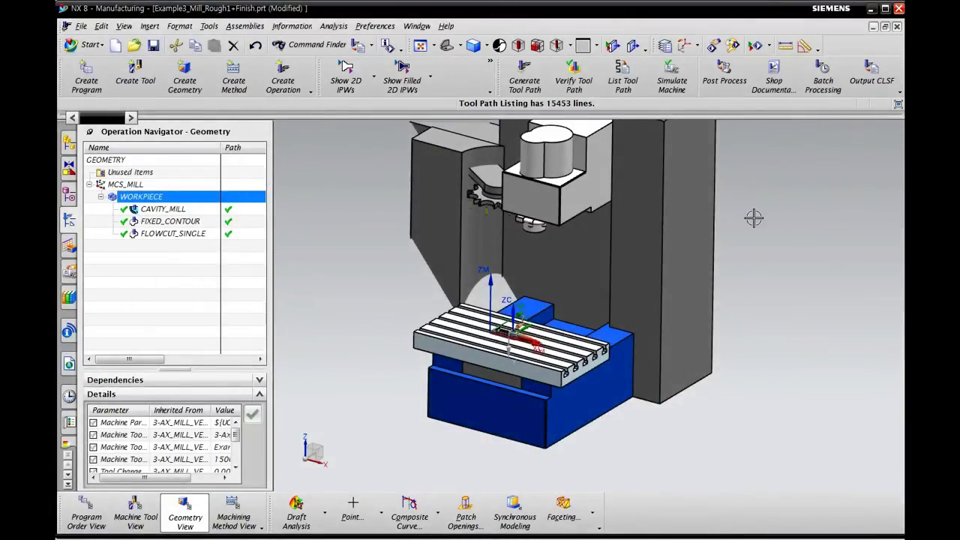
click(211, 316)
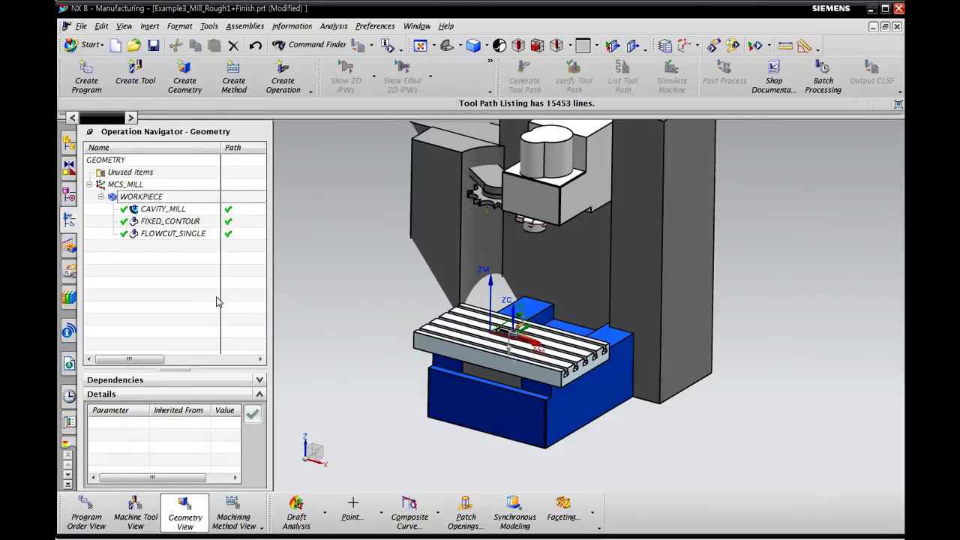
click(152, 198)
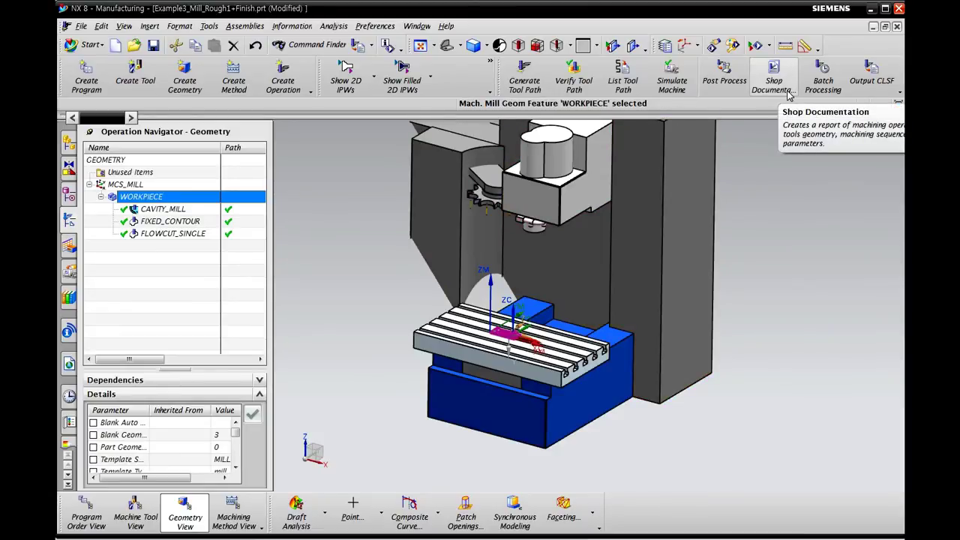
click(156, 210)
click(154, 223)
click(153, 234)
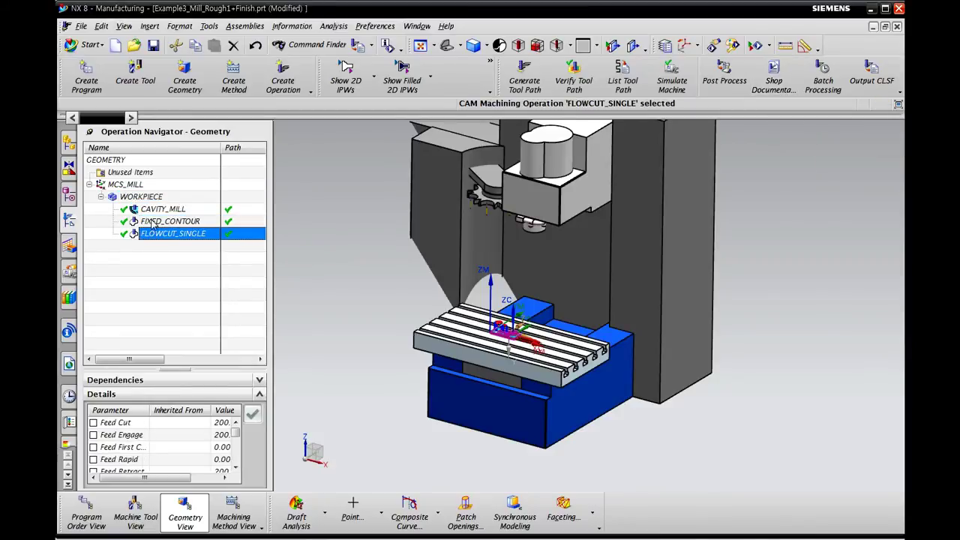
click(155, 211)
click(155, 222)
click(156, 233)
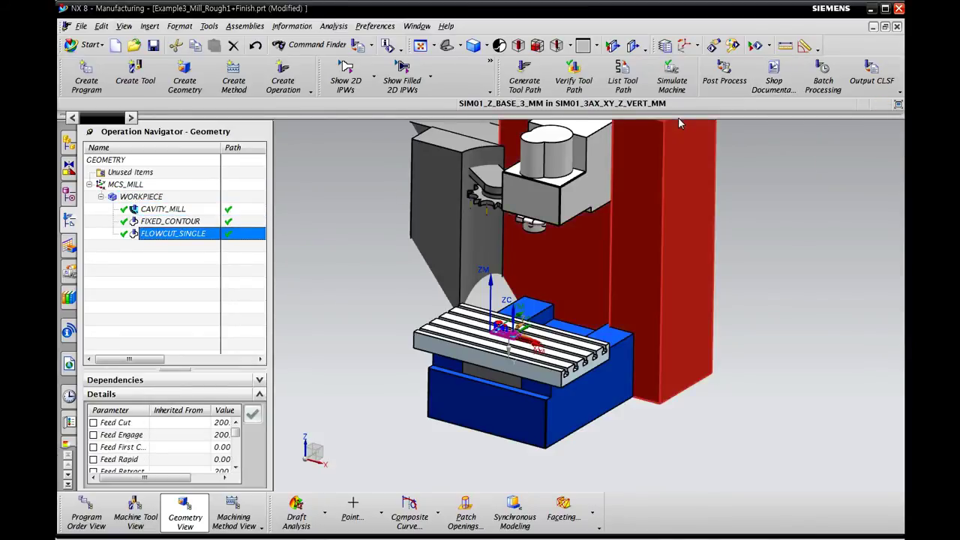
click(774, 77)
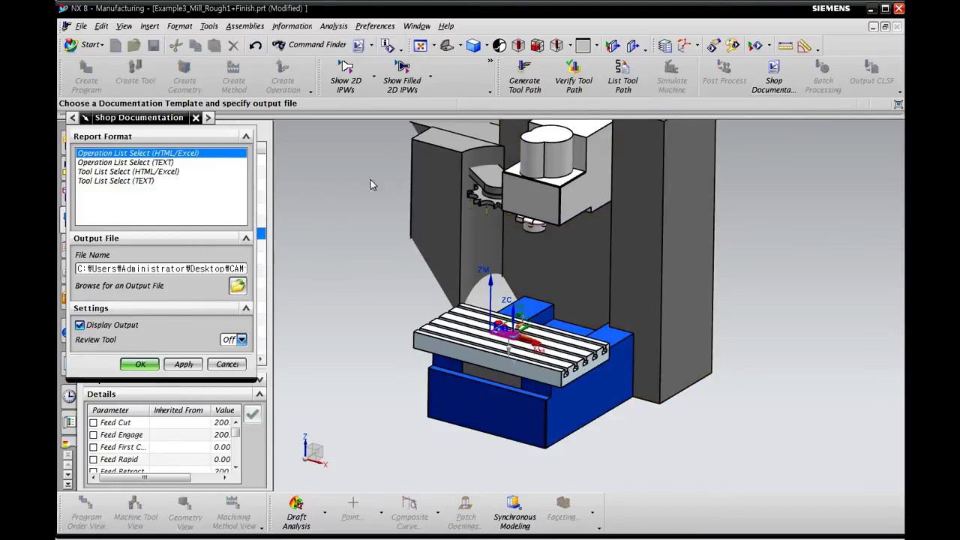
click(225, 364)
Step: Select WORKPIECE in the Operation Navigator and undock the Workpiece toolbar so that it floats over the graphics area
click(146, 196)
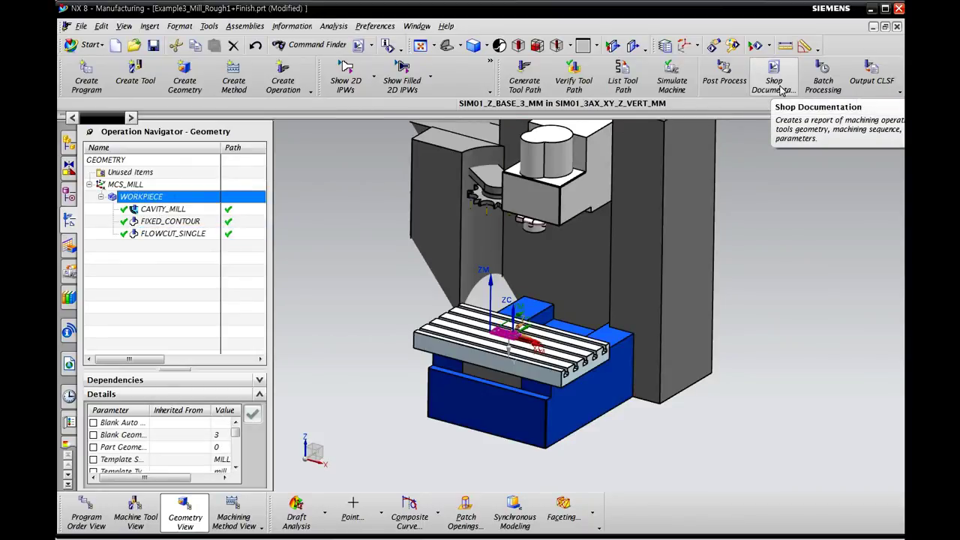
click(900, 91)
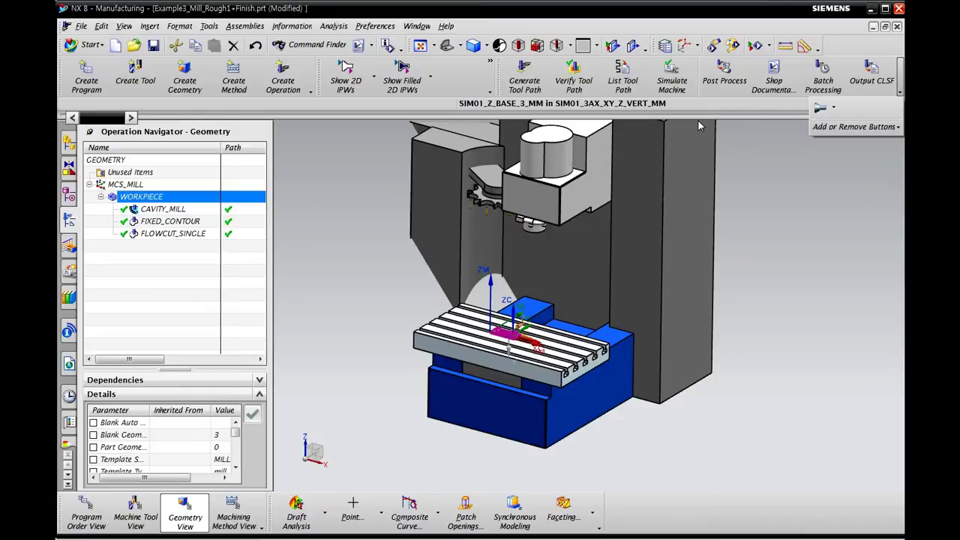
click(497, 81)
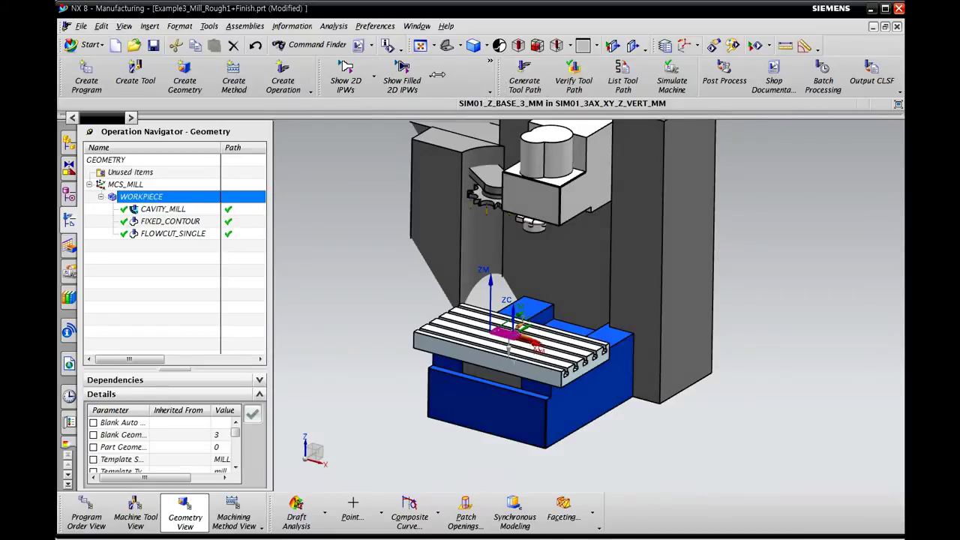
drag(319, 84, 313, 144)
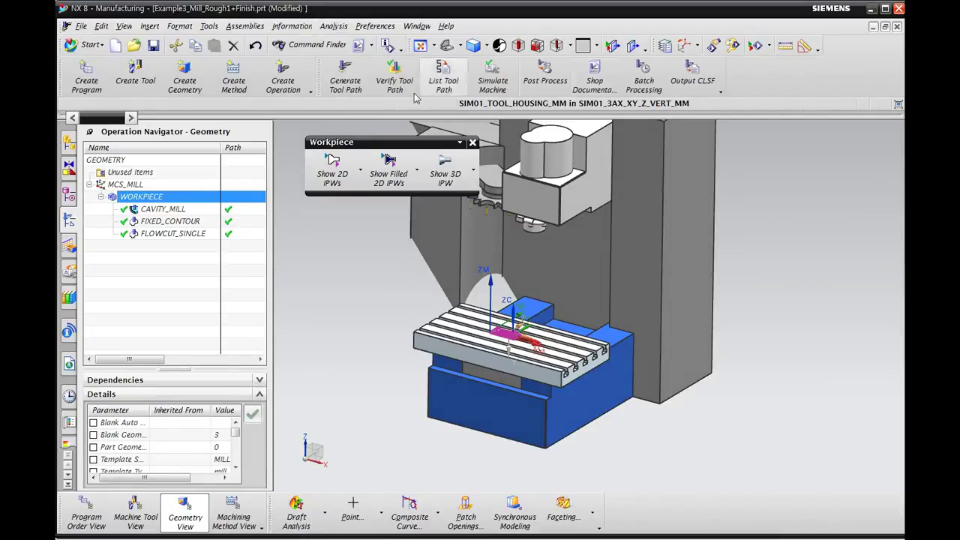
Step: Remove the Shop Documentation command from the Operations toolbar
click(720, 92)
mouse_move(701, 111)
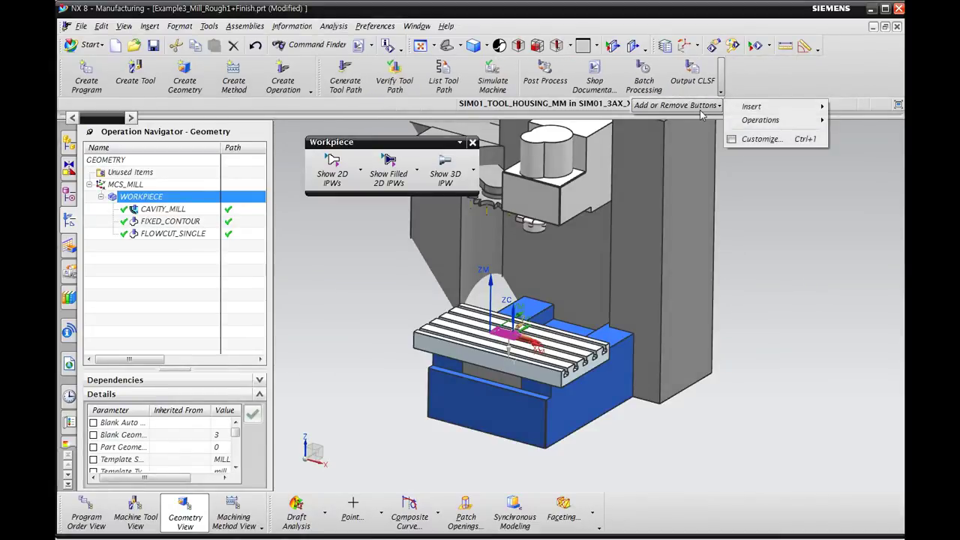
mouse_move(758, 119)
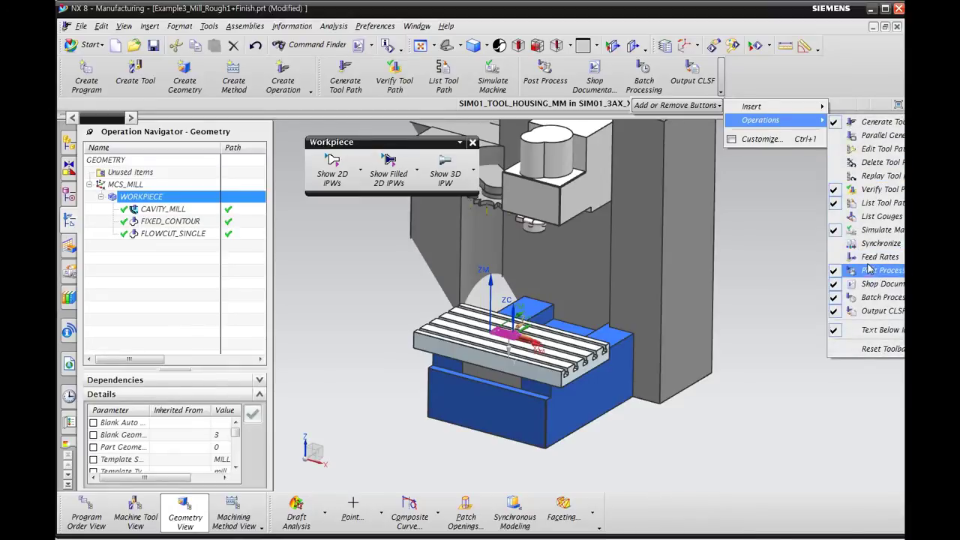
click(874, 291)
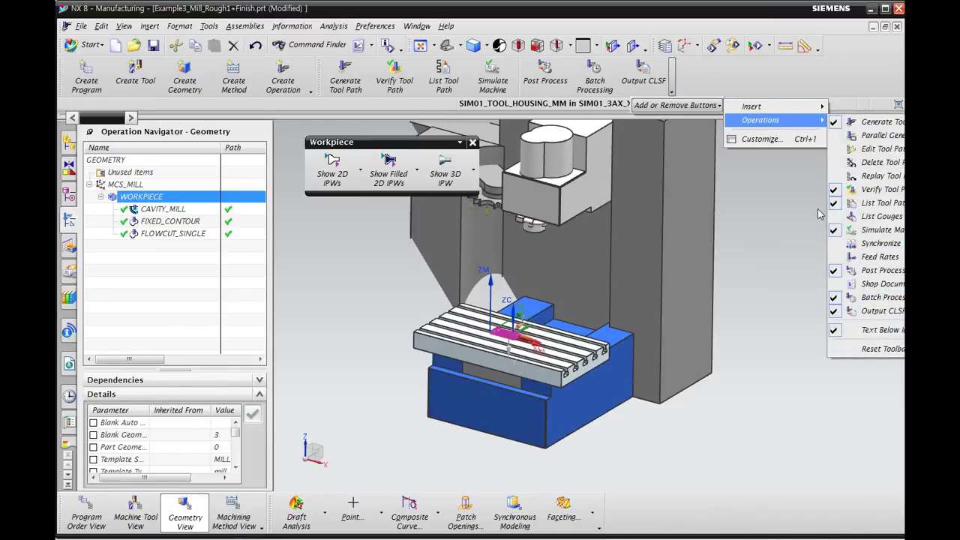
Step: Add the Shop Documentation command back to the Operations toolbar
click(675, 86)
mouse_move(660, 105)
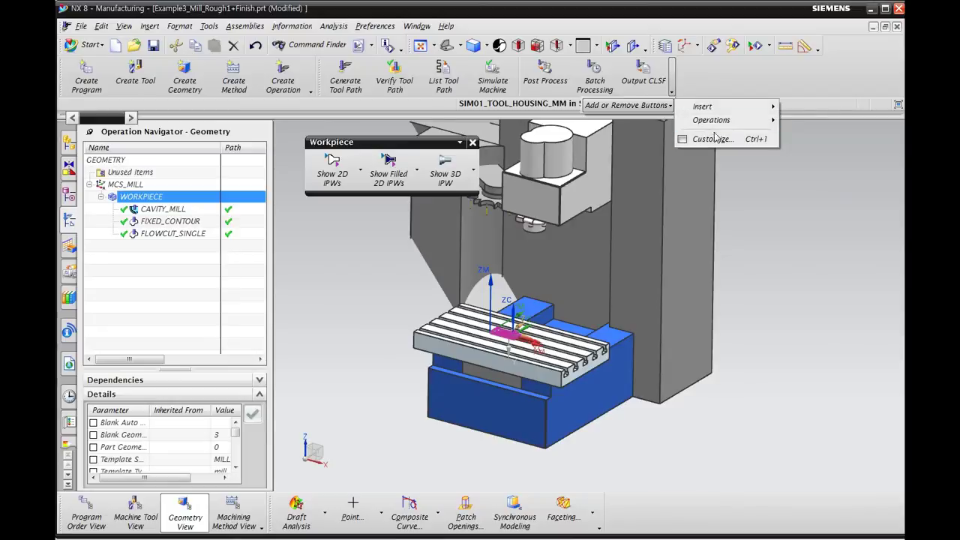
mouse_move(742, 120)
click(828, 284)
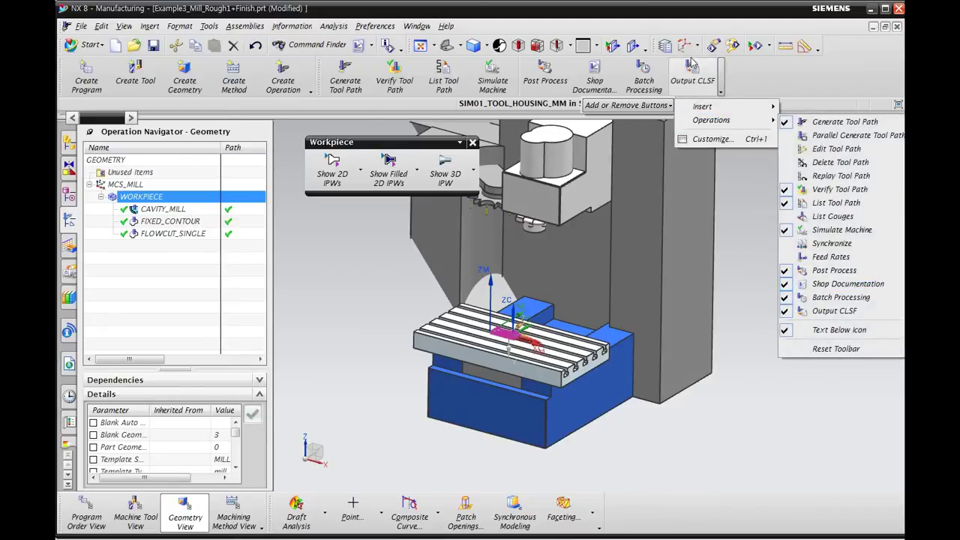
Step: Close the floating Workpiece toolbar and choose Operation List Select (HTML/Excel) as the report format in Shop Documentation
click(474, 143)
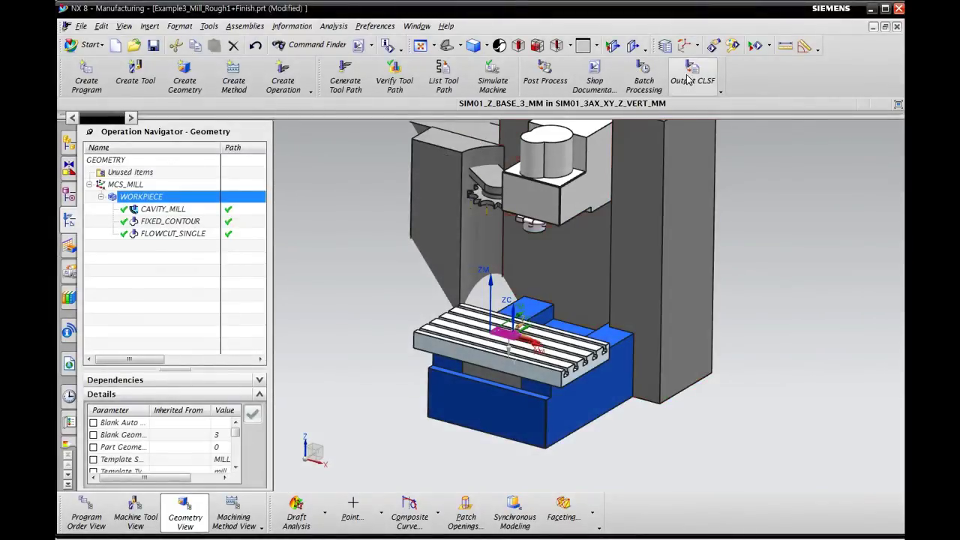
click(596, 79)
click(129, 162)
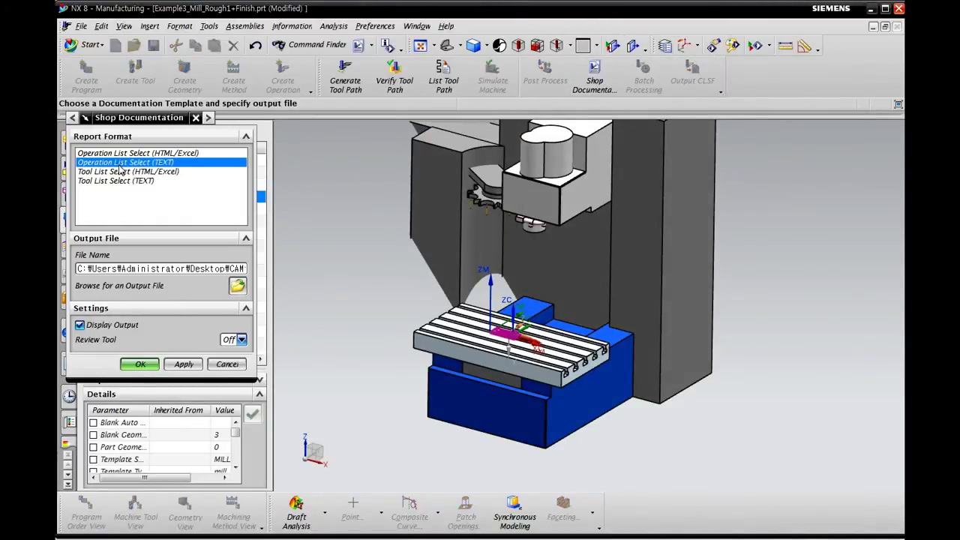
click(123, 171)
click(118, 180)
click(112, 171)
click(113, 163)
click(113, 153)
click(125, 163)
click(165, 154)
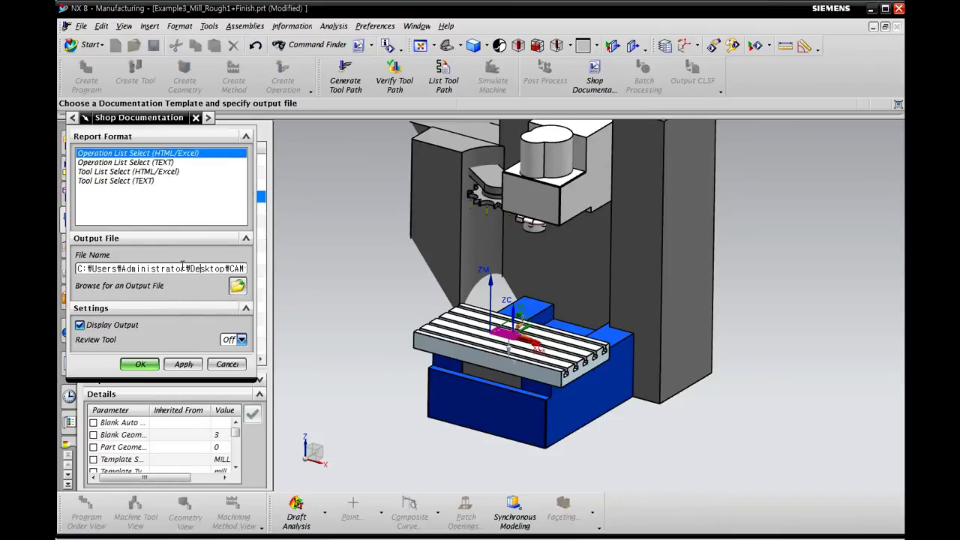
Step: Check the output file path and generate the report, overwriting the existing Example3_Mill_Rough1+Finish.html
drag(180, 267, 257, 271)
drag(177, 269, 223, 272)
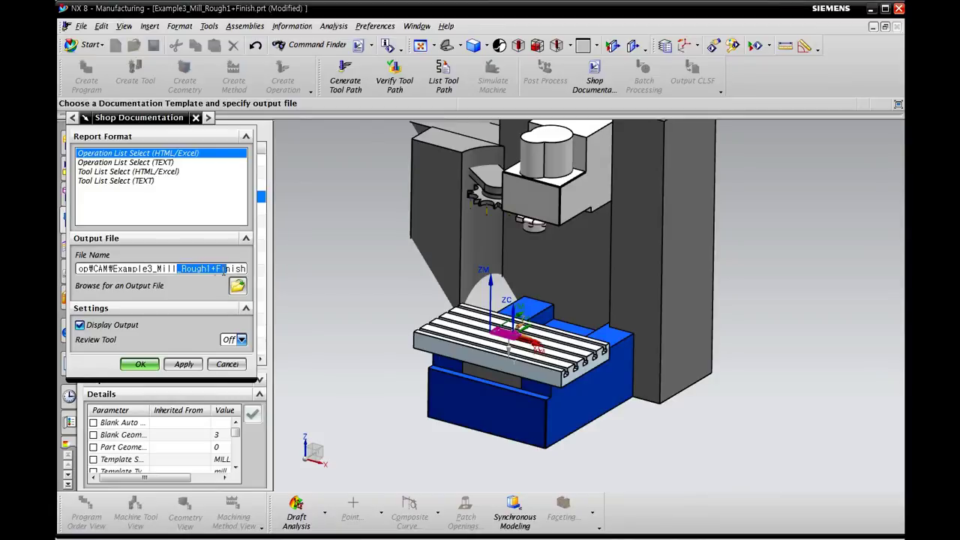
click(139, 365)
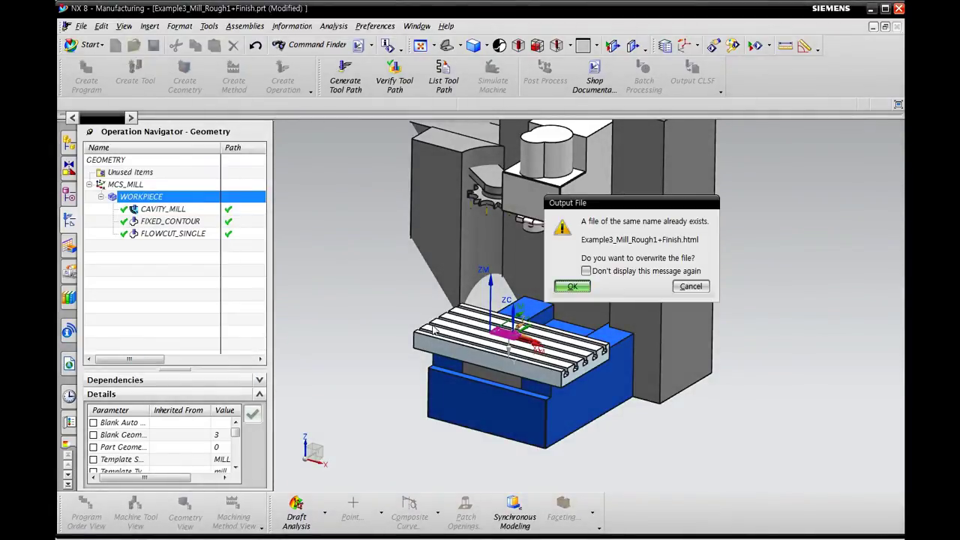
click(572, 289)
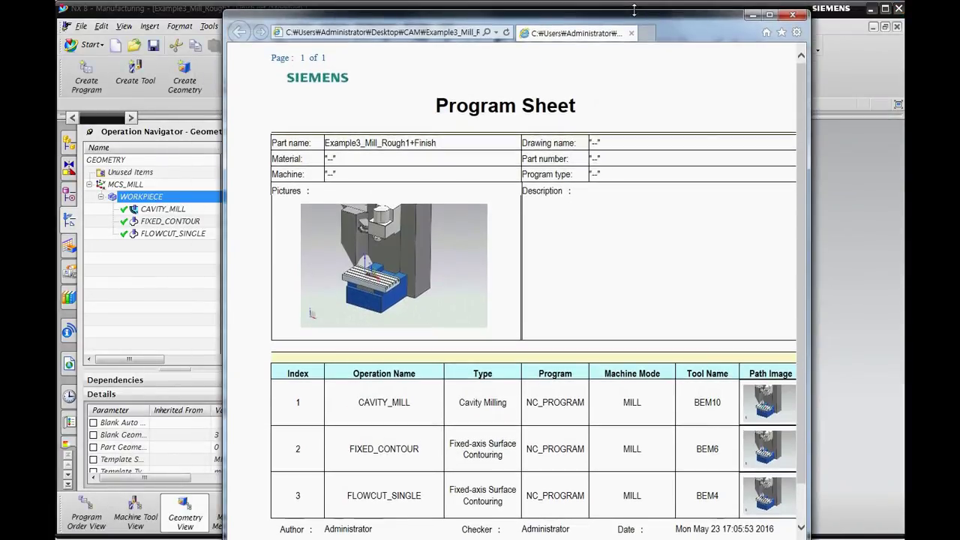
Step: Widen the report window and examine the Program Sheet's title and part name through the end of the operation table
drag(677, 33, 564, 28)
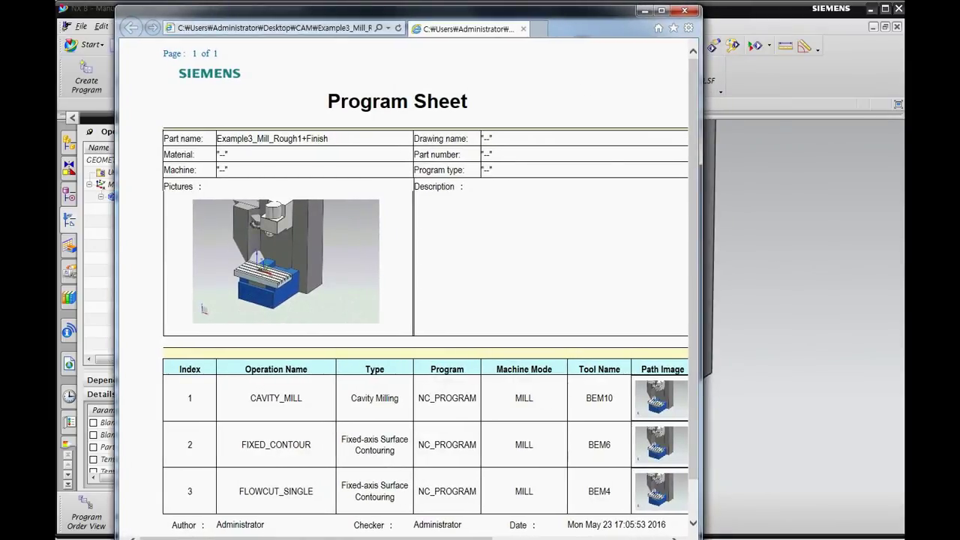
drag(697, 539, 718, 532)
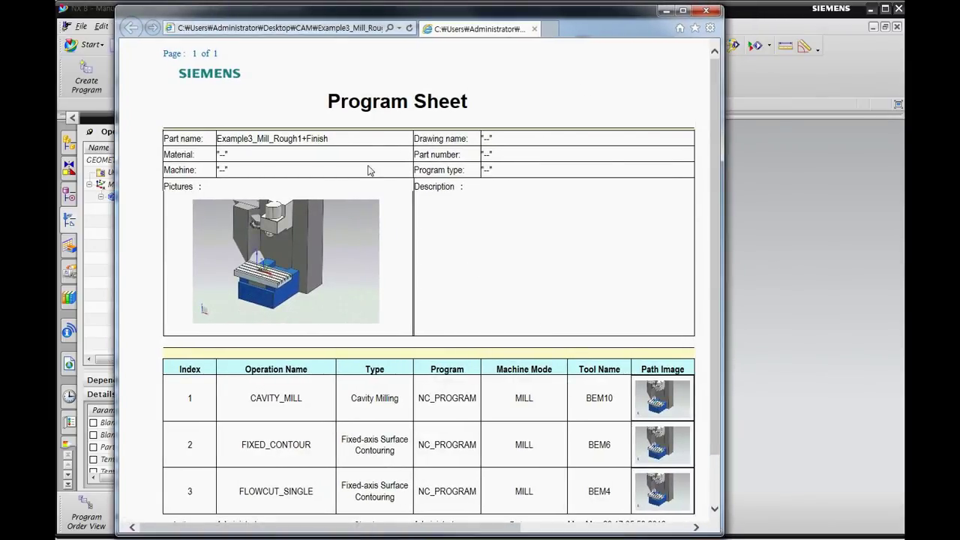
drag(335, 104, 457, 128)
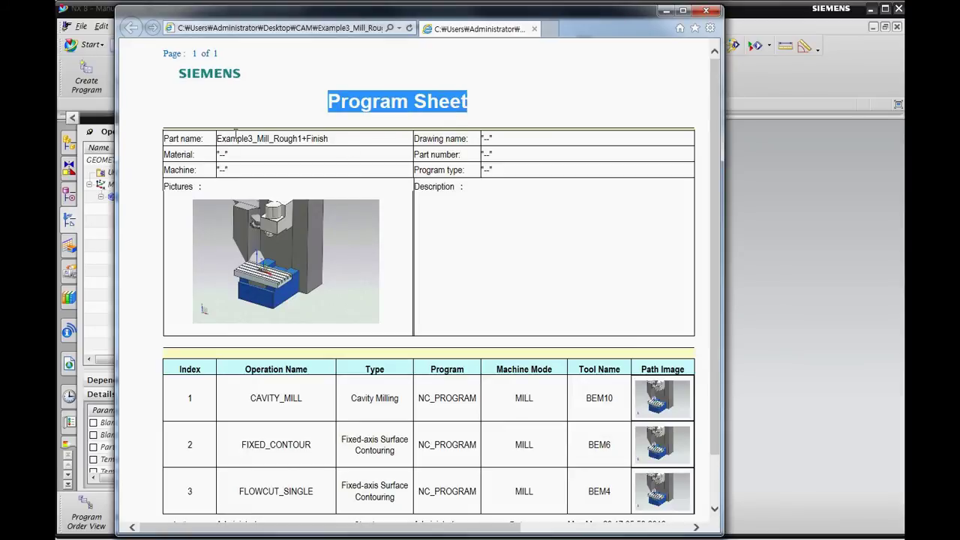
drag(233, 138, 214, 143)
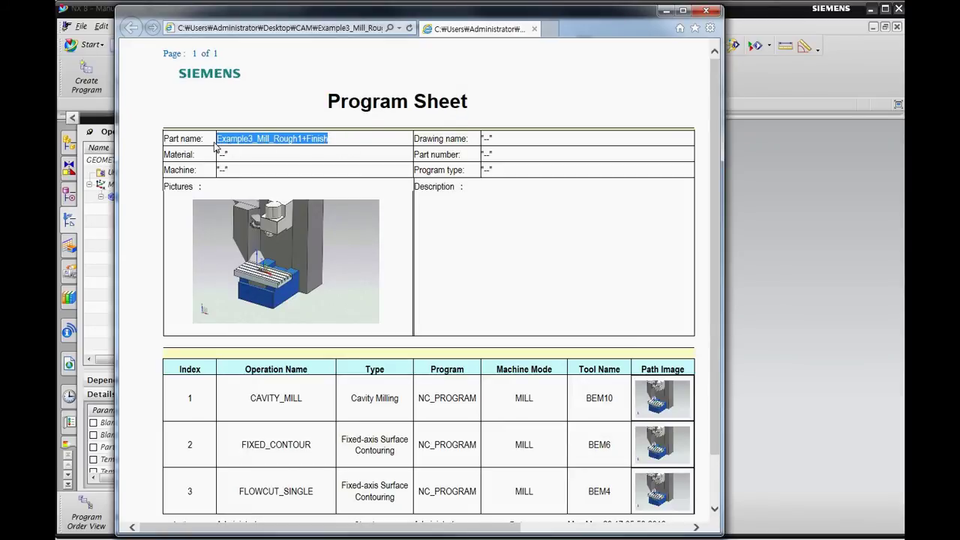
scroll(319, 223, down, 2)
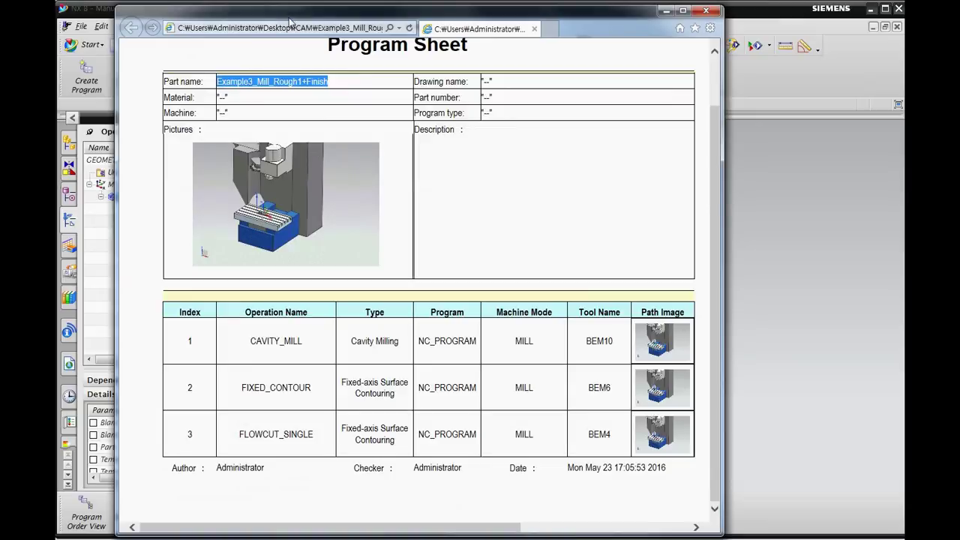
drag(292, 21, 287, 63)
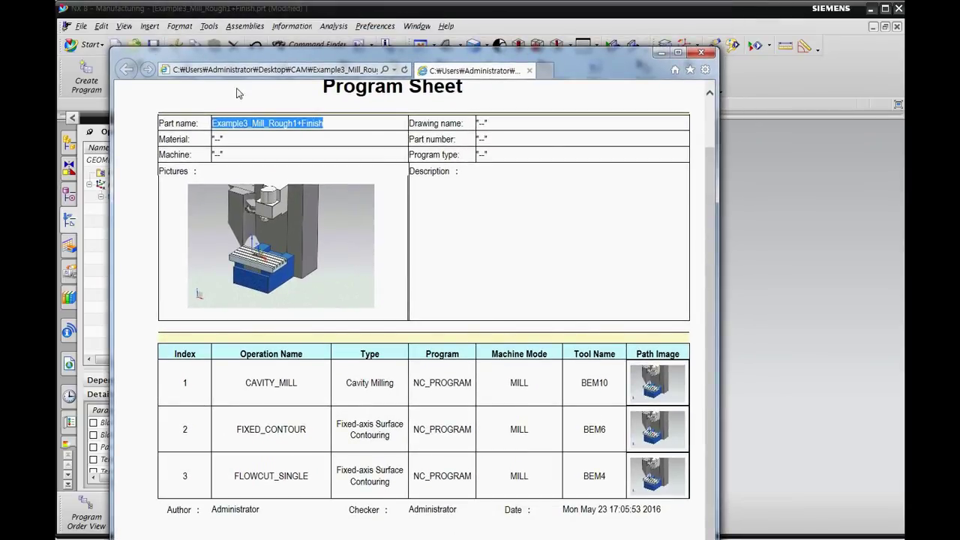
Step: Place the report beside the Operation Navigator and examine the operation name, type and program of each operation
drag(307, 58, 474, 22)
click(441, 352)
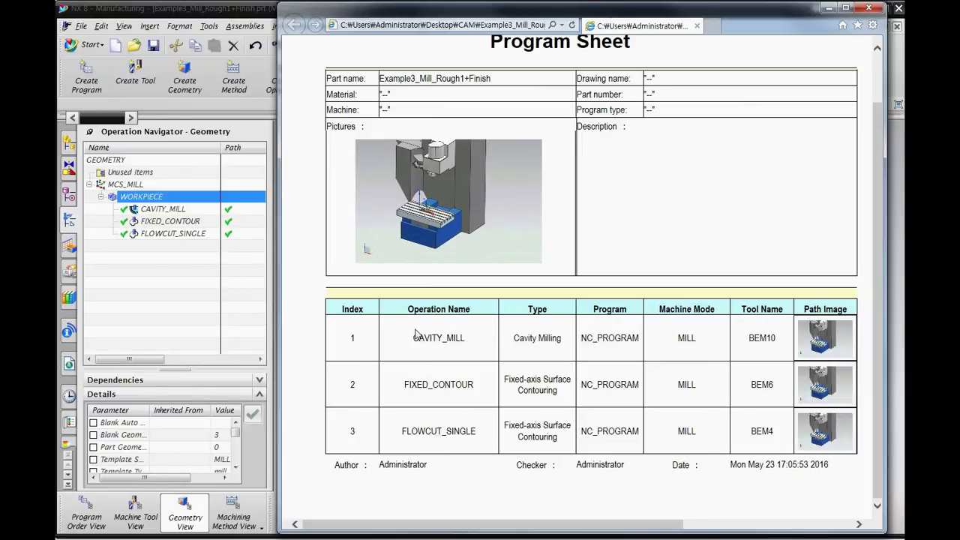
drag(426, 335, 469, 337)
drag(435, 382, 463, 383)
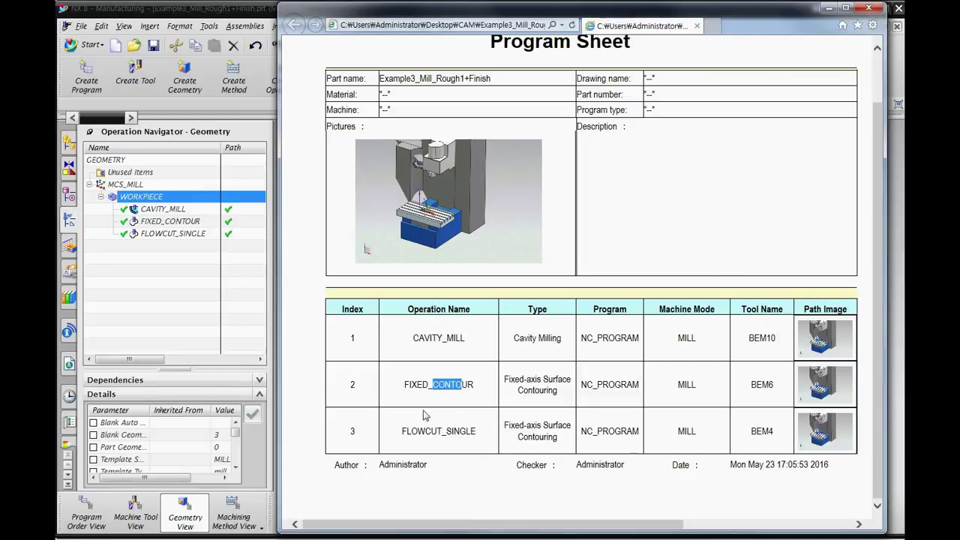
drag(432, 429, 483, 425)
drag(514, 338, 561, 340)
drag(527, 379, 558, 391)
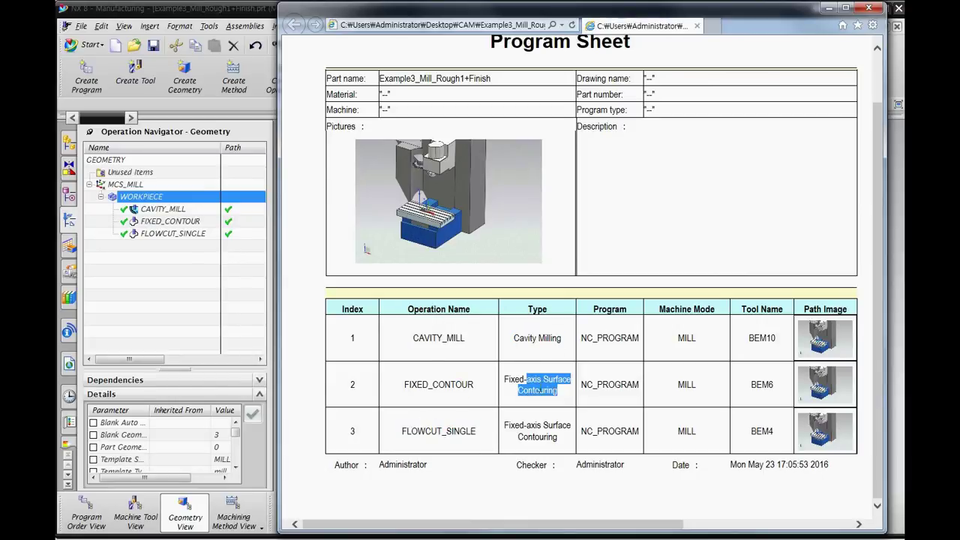
drag(526, 425, 559, 437)
drag(598, 338, 602, 437)
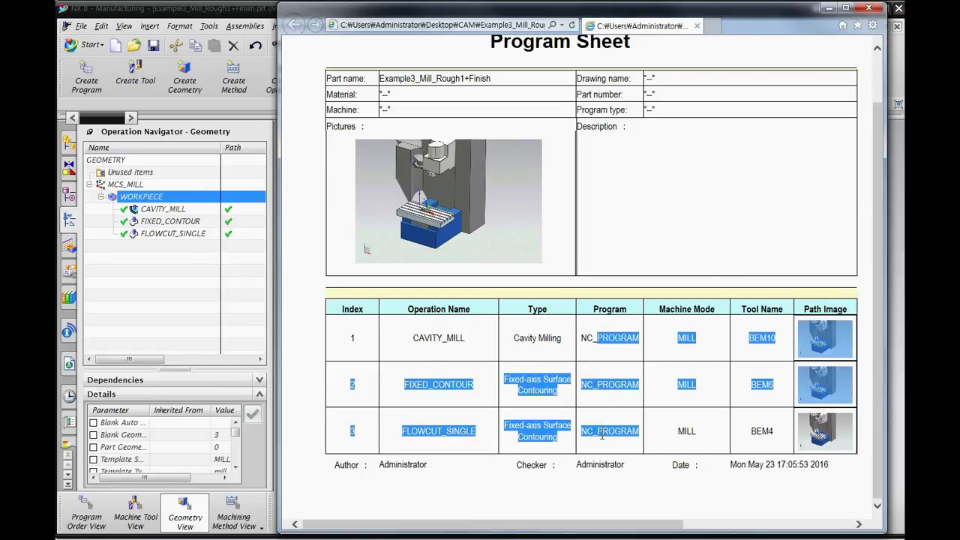
Step: Switch to NX and select NC_PROGRAM in the Program Order view of the Operation Navigator
click(233, 519)
click(135, 517)
click(93, 517)
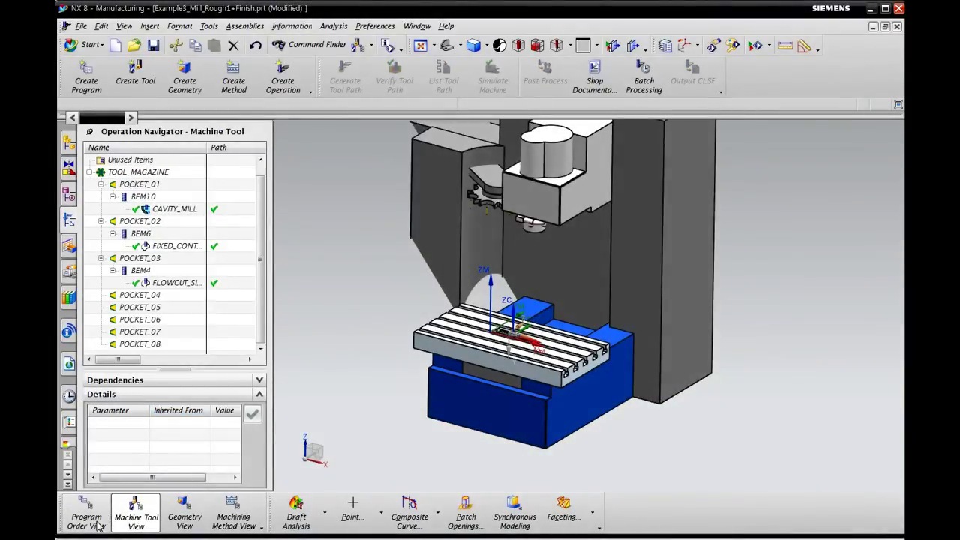
click(120, 172)
click(117, 160)
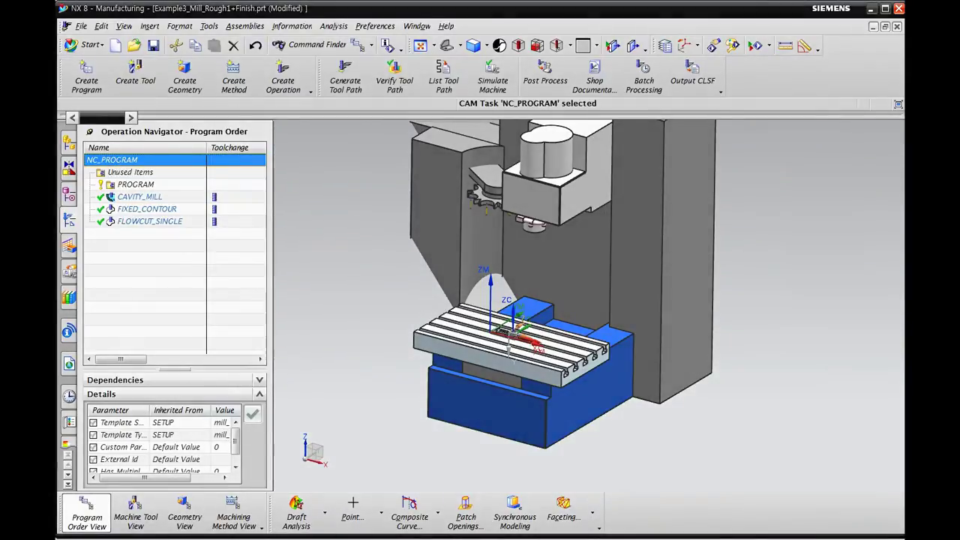
Step: Return to the Program Sheet, look over the machine mode, tool name and path image columns, and close the report
key(alt+Tab)
click(684, 377)
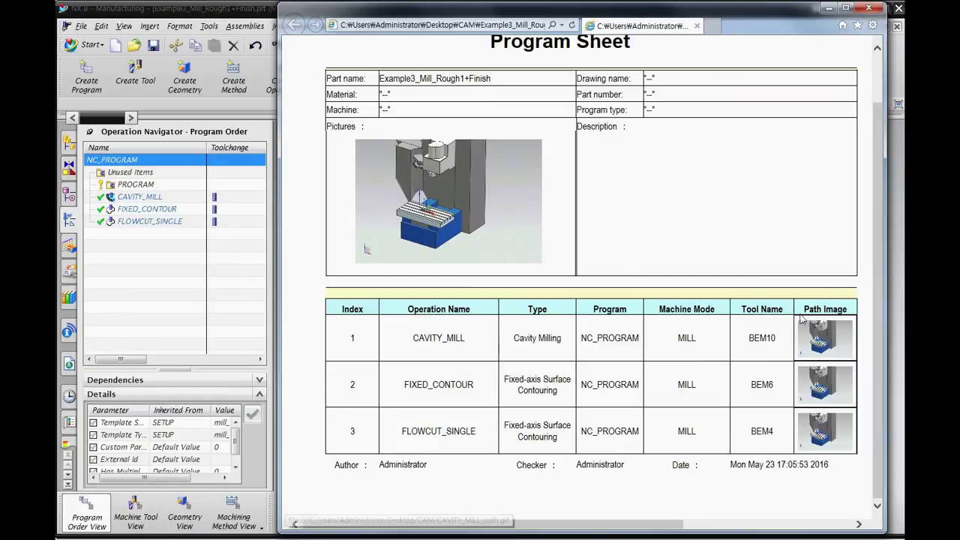
click(875, 9)
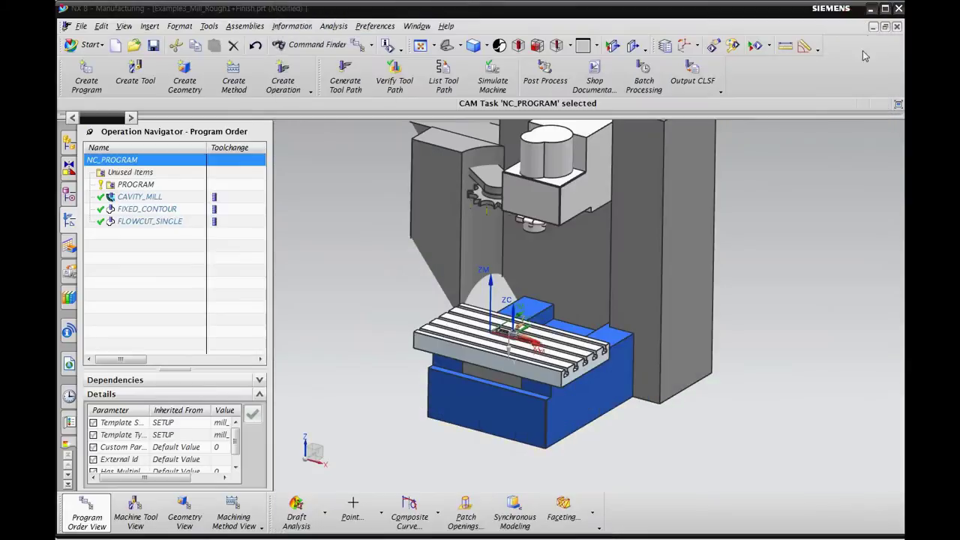
Step: Display the CAVITY_MILL tool path and inspect it up close on the machine table
middle_drag(328, 350, 454, 290)
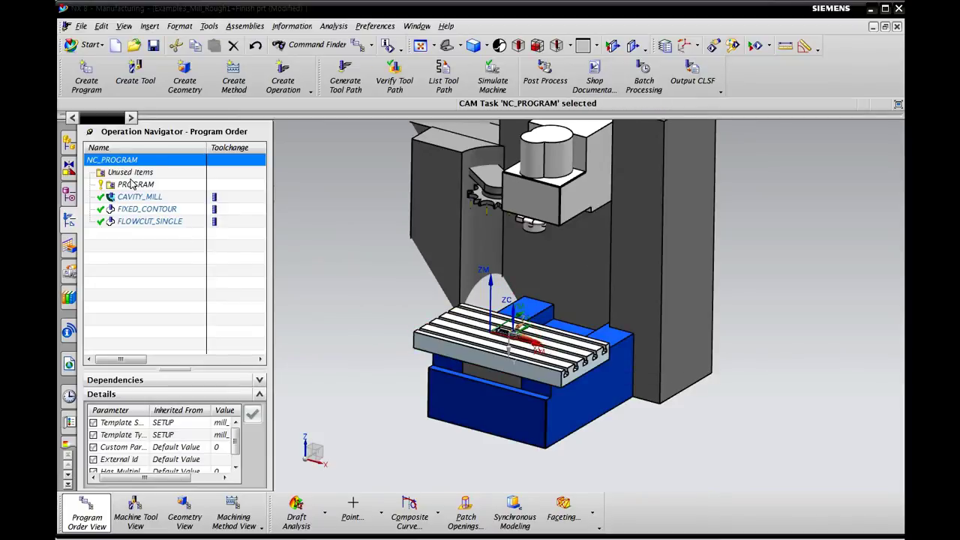
click(168, 187)
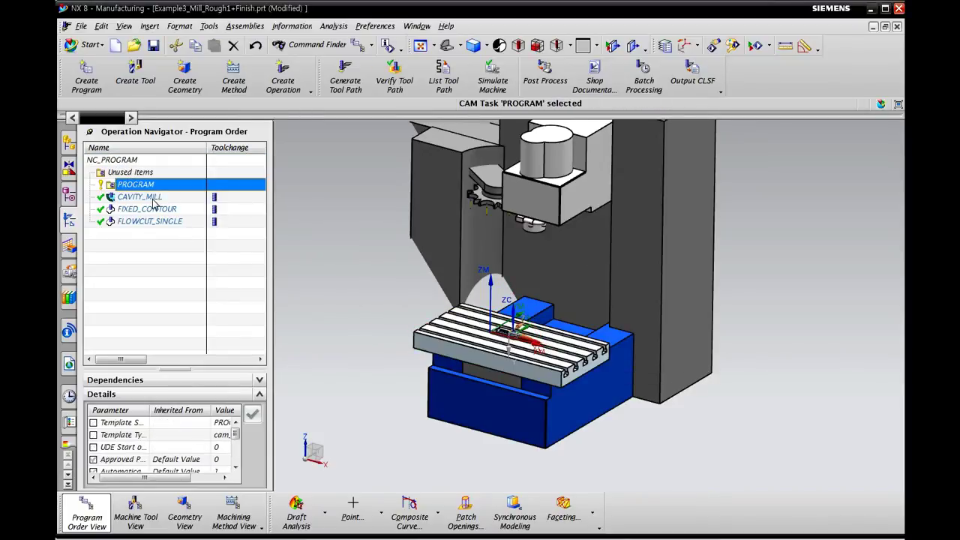
click(152, 198)
scroll(444, 316, up, 8)
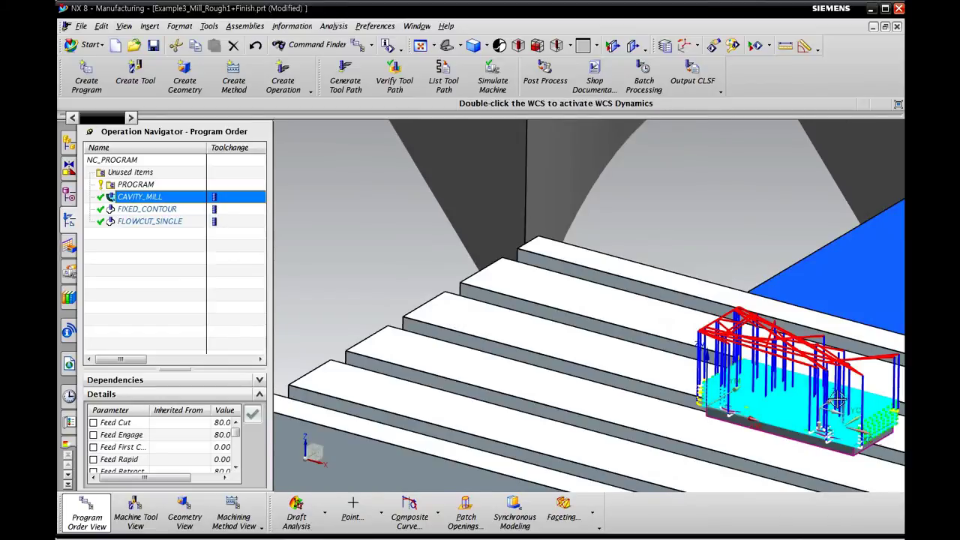
key(Escape)
shift+middle_drag(710, 306, 575, 218)
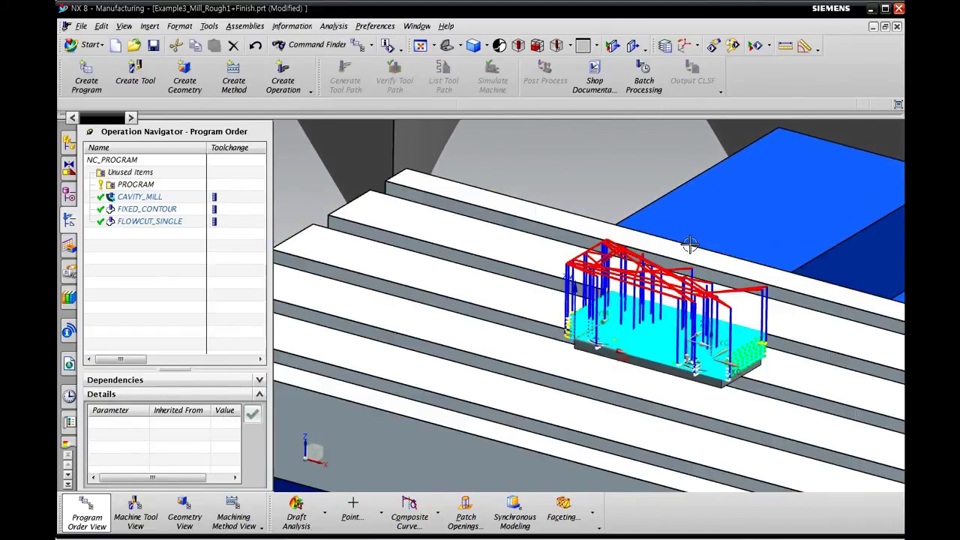
scroll(752, 297, down, 3)
scroll(752, 297, down, 5)
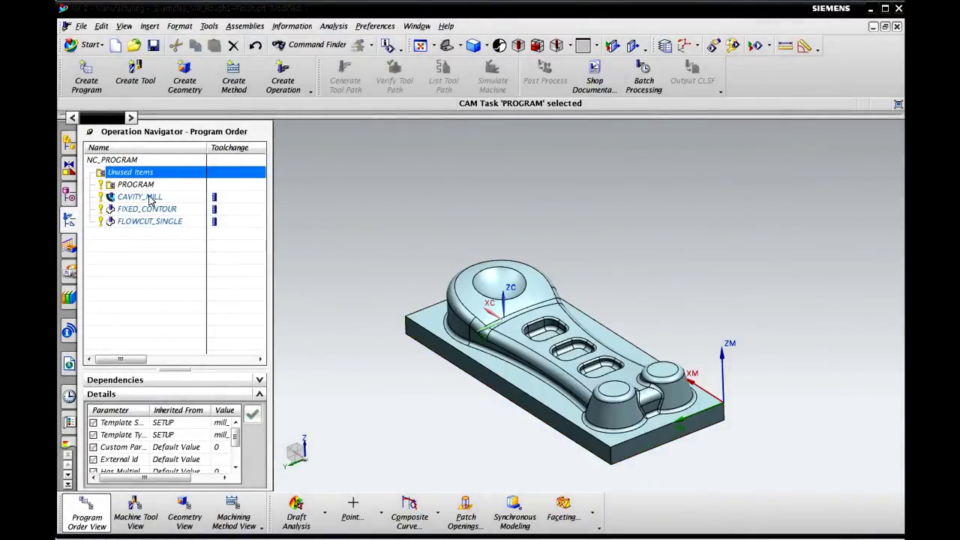
Step: Display the tool paths of the CAVITY_MILL, FIXED_CONTOUR and FLOWCUT_SINGLE operations in turn
click(149, 198)
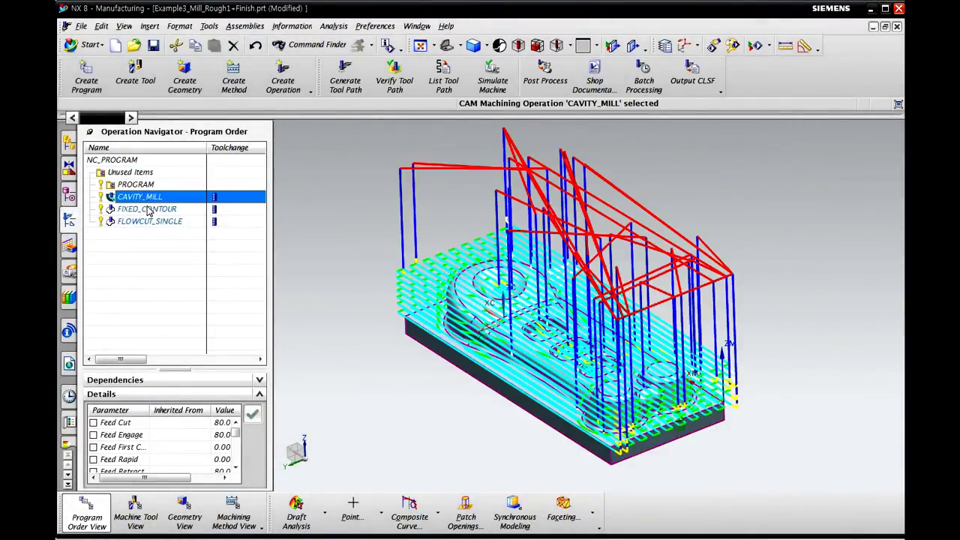
click(147, 210)
click(146, 221)
click(146, 210)
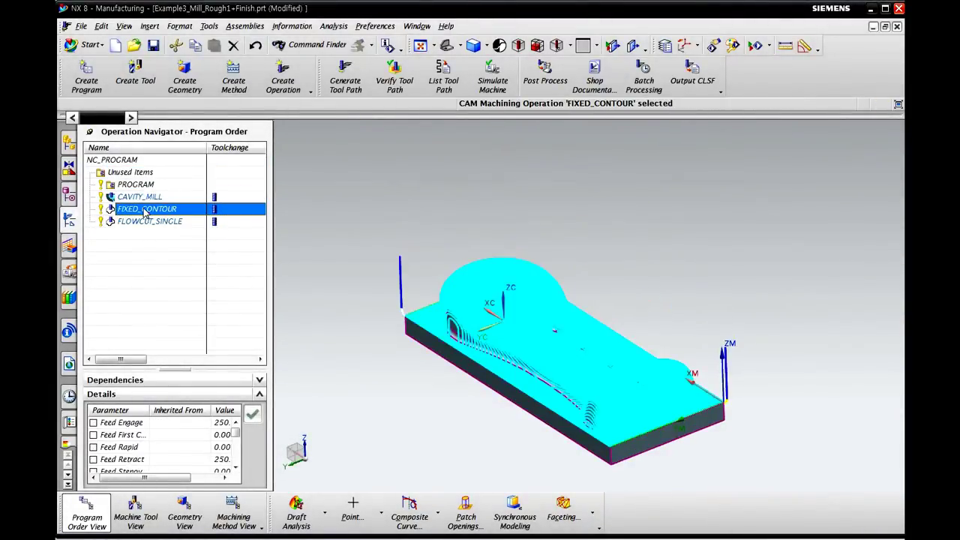
click(141, 198)
Step: Generate the HTML/Excel operation list for the PROGRAM group with shop documentation, overwriting Example3_Mill_Rough1+Finish.html
click(138, 185)
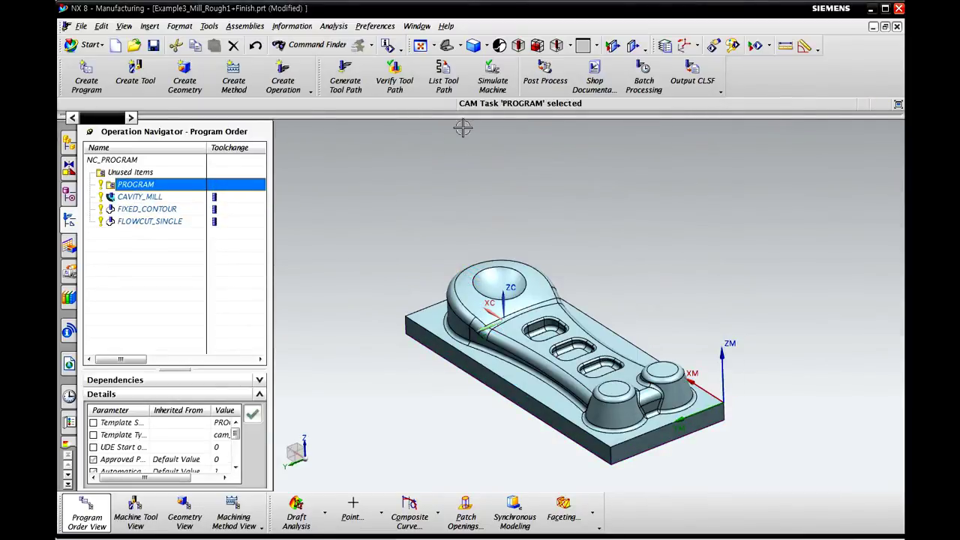
click(593, 81)
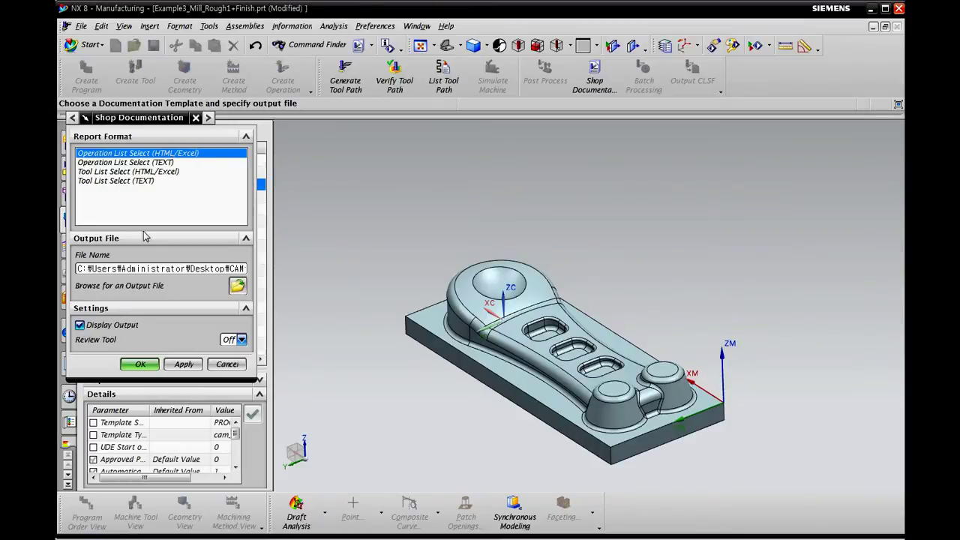
click(141, 364)
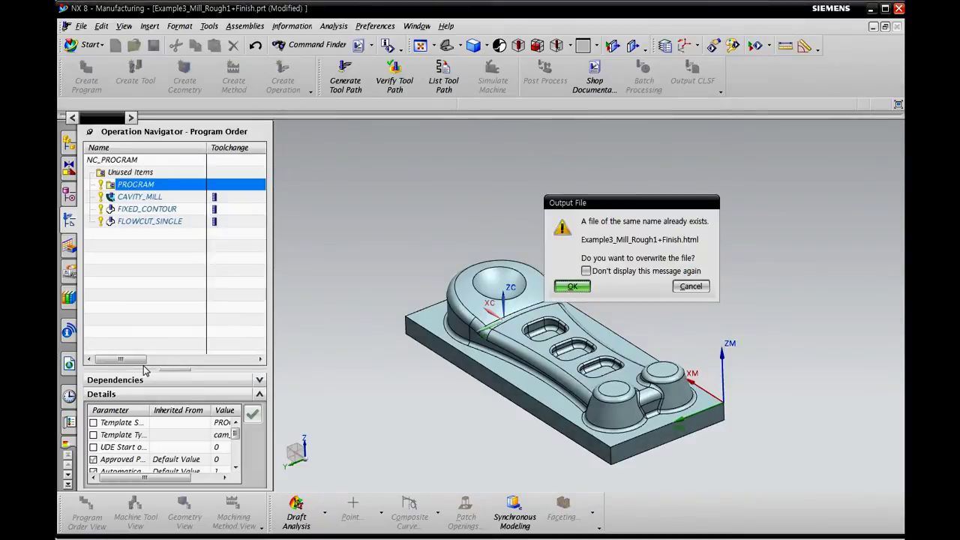
click(582, 292)
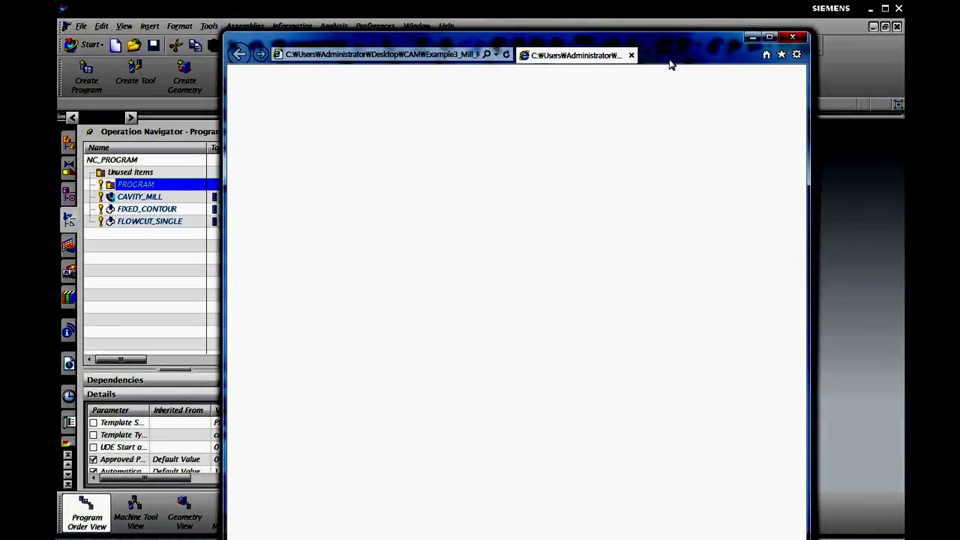
drag(671, 65, 623, 49)
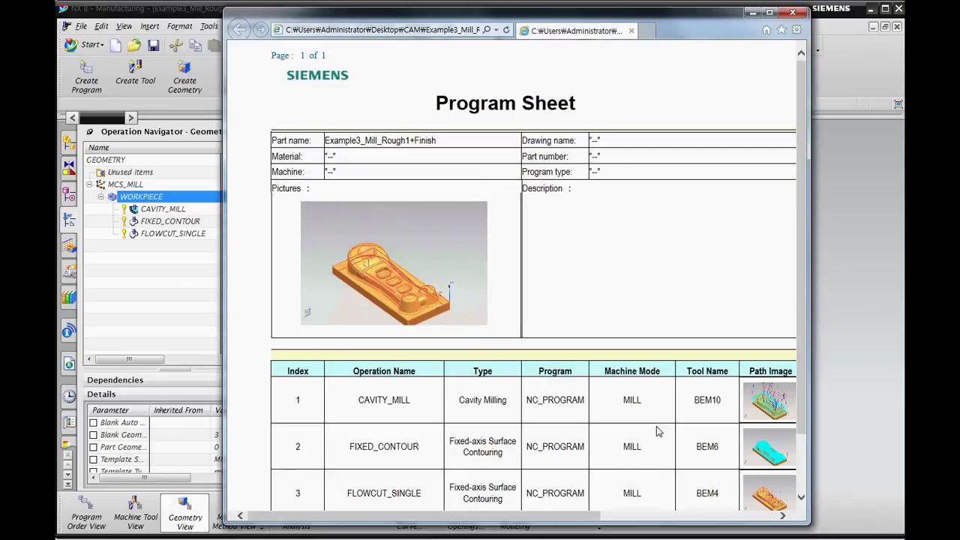
Step: Review the WORKPIECE Program Sheet down to the last operation and across to the path images, and close the report
scroll(656, 428, down, 2)
mouse_move(578, 516)
mouse_down()
mouse_move(630, 516)
mouse_move(590, 516)
mouse_up()
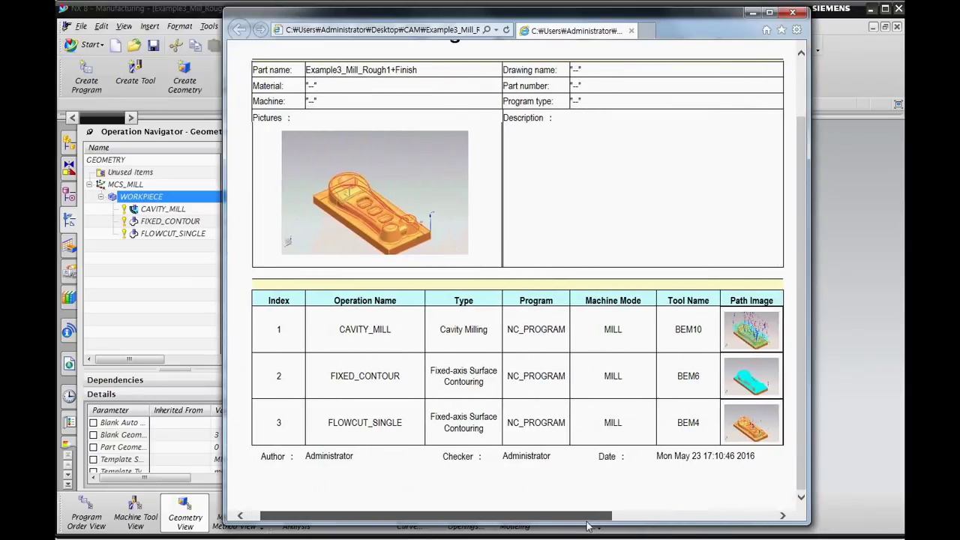
click(793, 13)
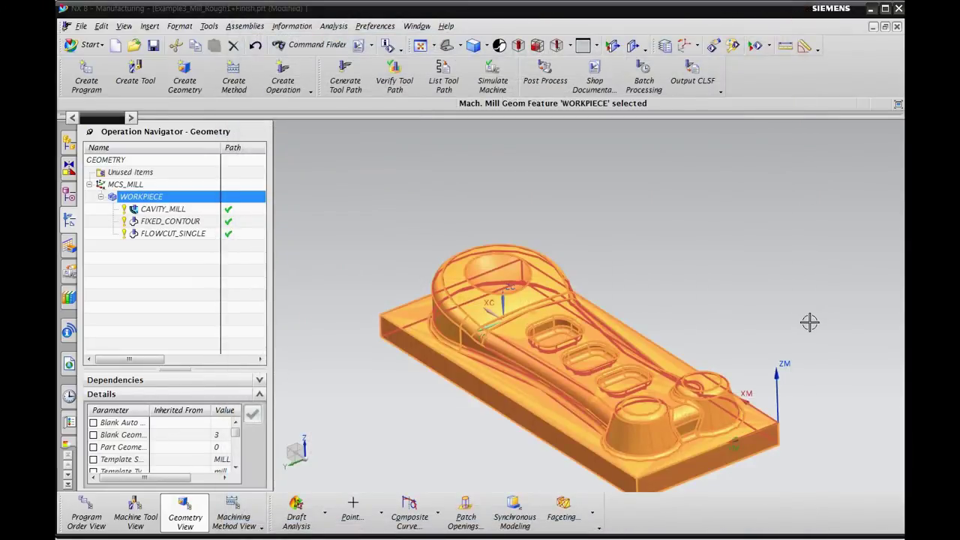
Step: Clear the part highlighting and regenerate the HTML/Excel operation list for WORKPIECE, overwriting Example3_Mill_Rough1+Finish.html
click(651, 347)
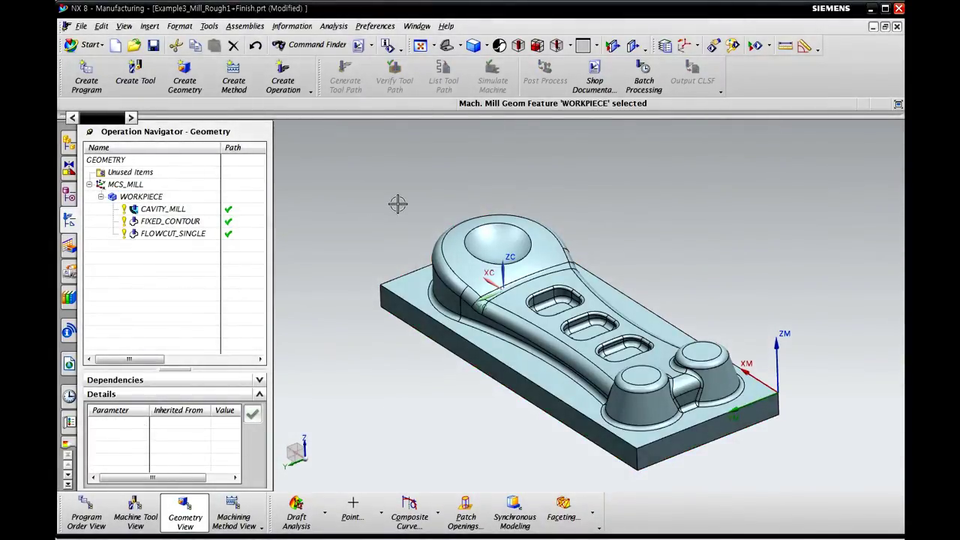
click(143, 198)
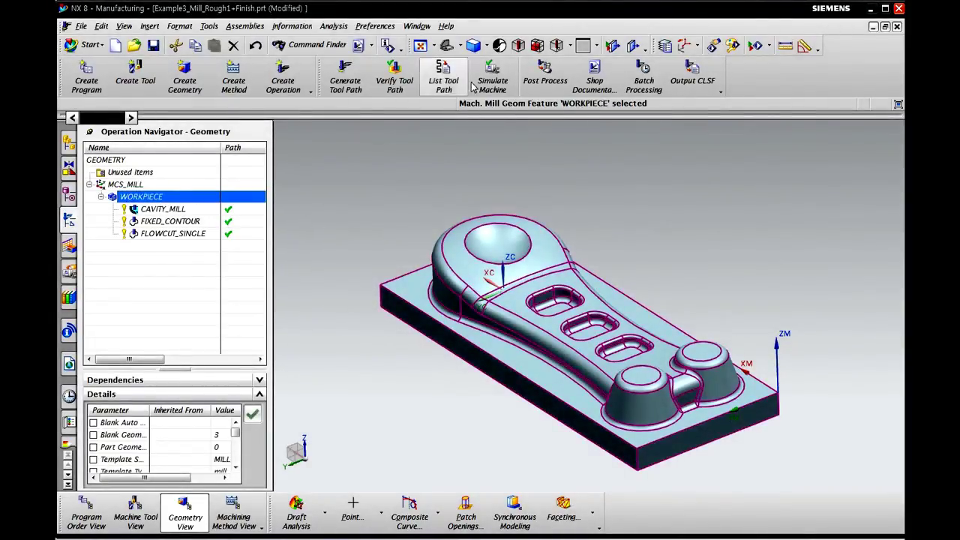
click(594, 75)
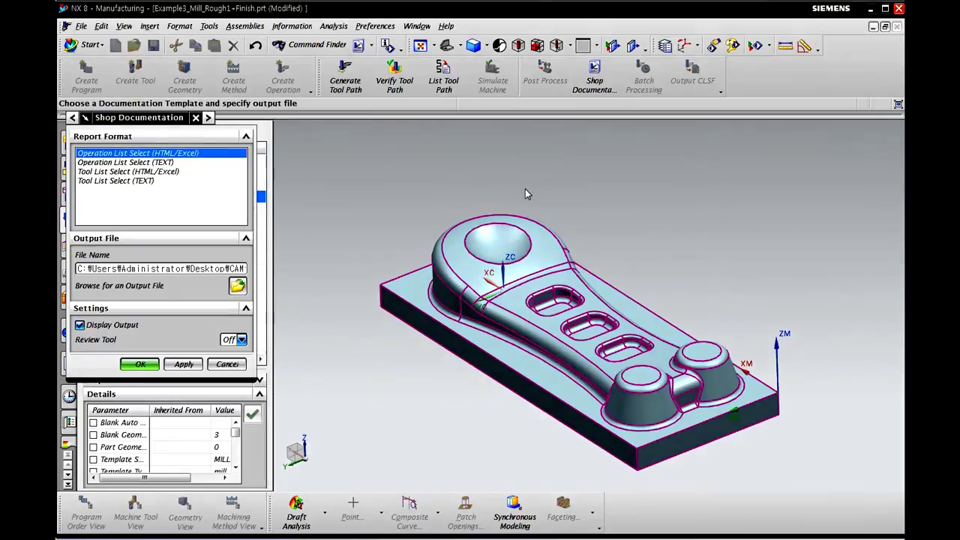
click(138, 365)
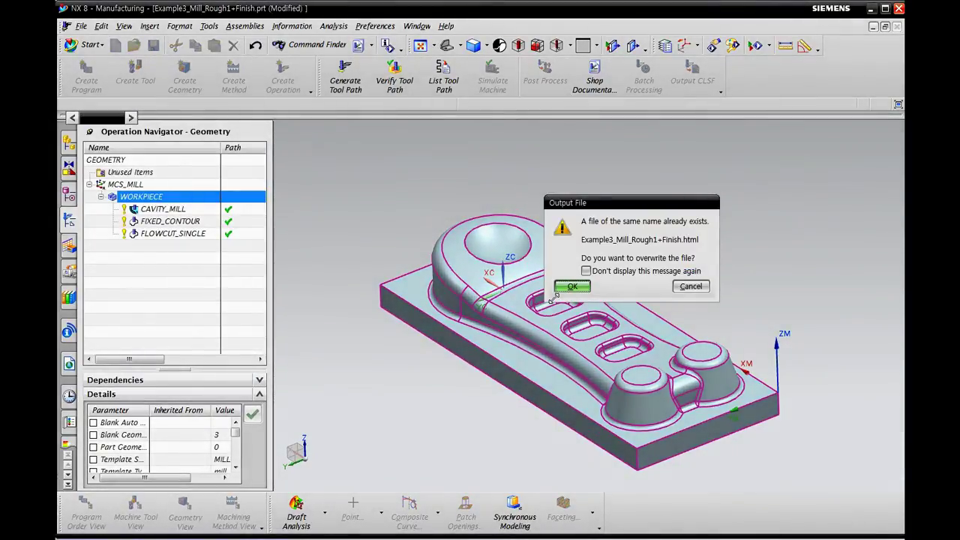
click(567, 346)
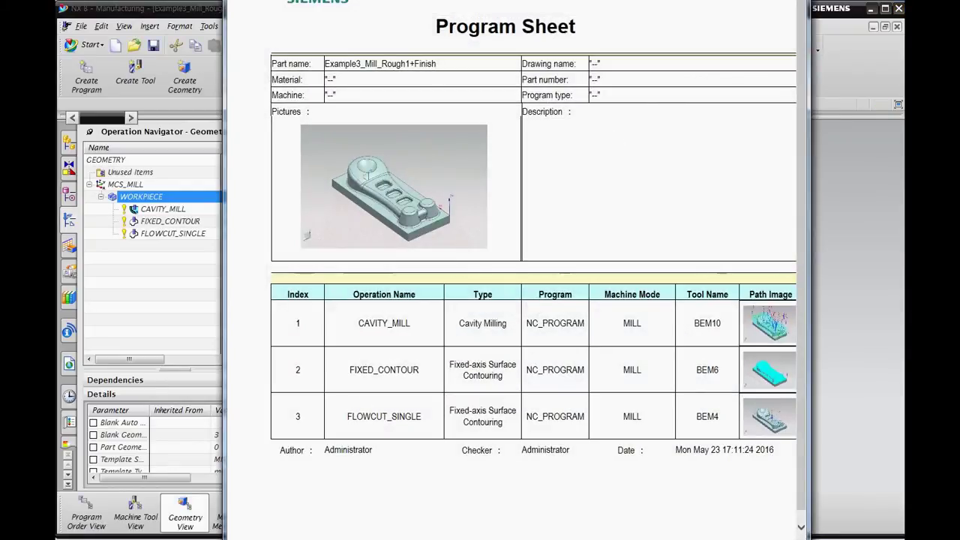
Step: Examine the part picture and path images in the regenerated Program Sheet, and close the report
drag(668, 65, 626, 47)
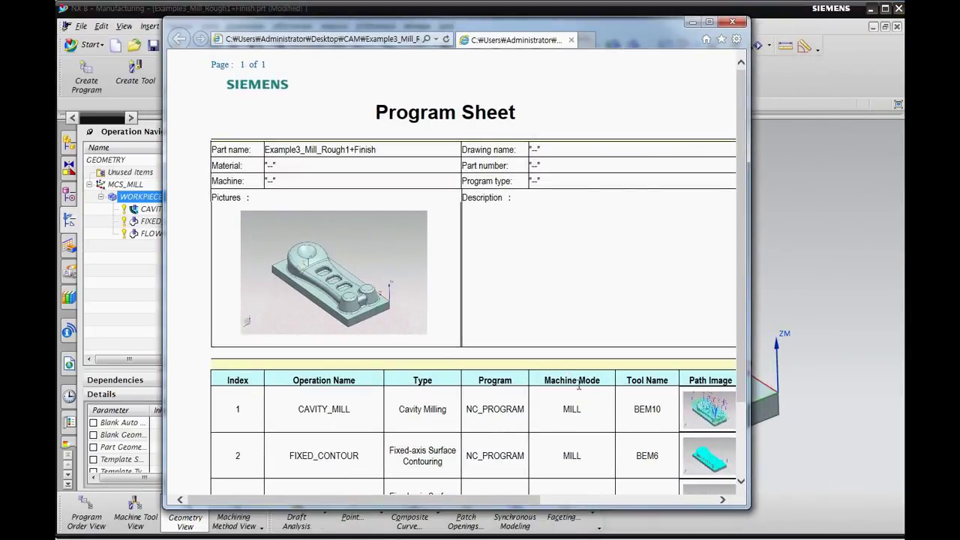
scroll(608, 413, down, 3)
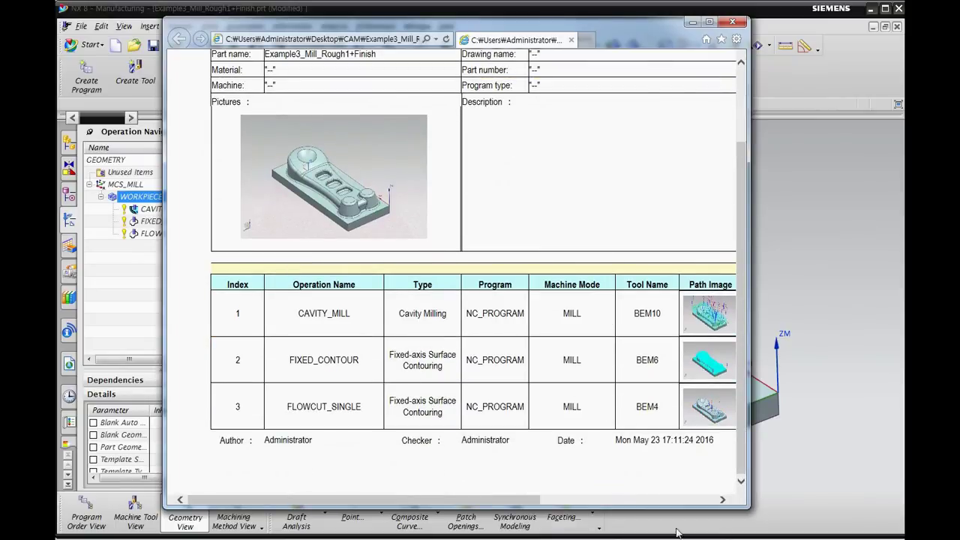
drag(652, 31, 623, 41)
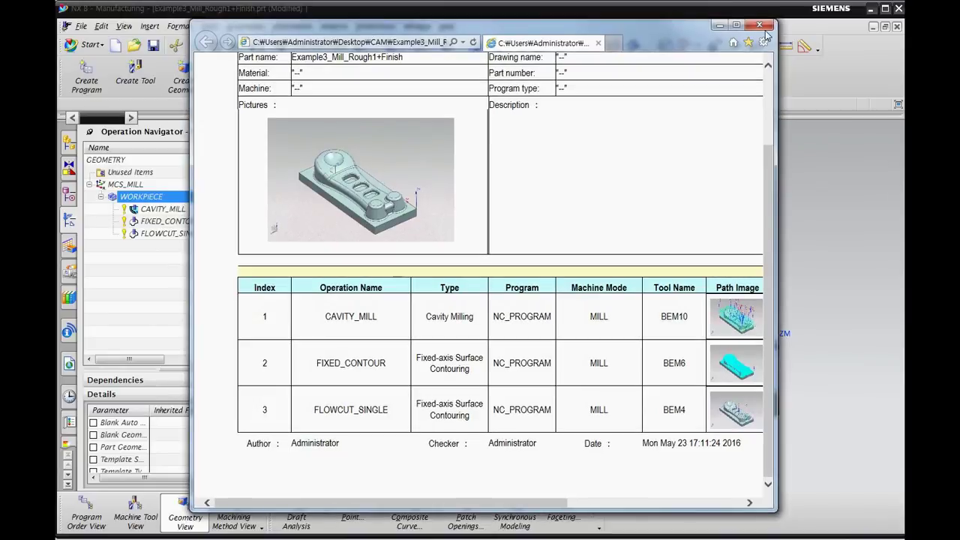
click(760, 32)
Step: Generate the Tool List Select (HTML/Excel) shop documentation for WORKPIECE, overwriting Example3_Mill_Rough1+Finish.html
click(595, 77)
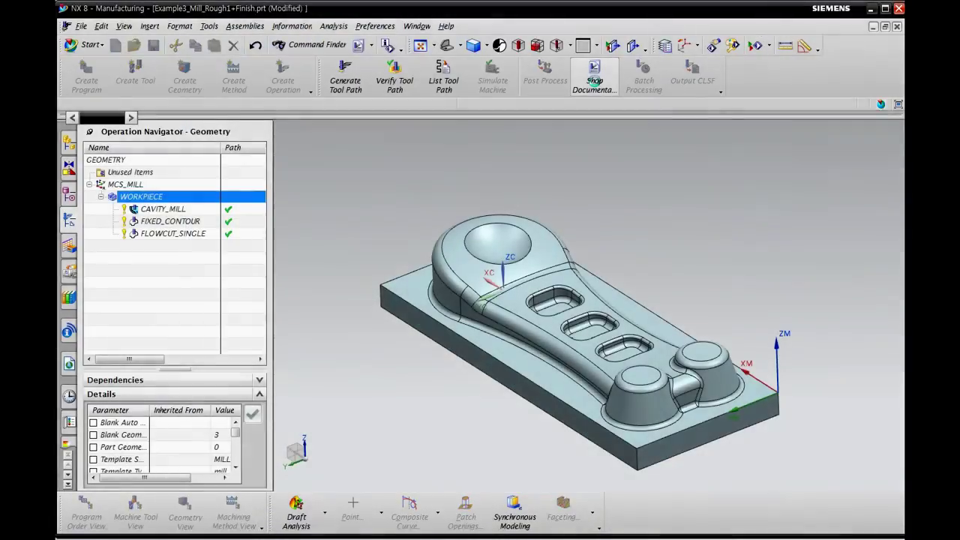
click(127, 172)
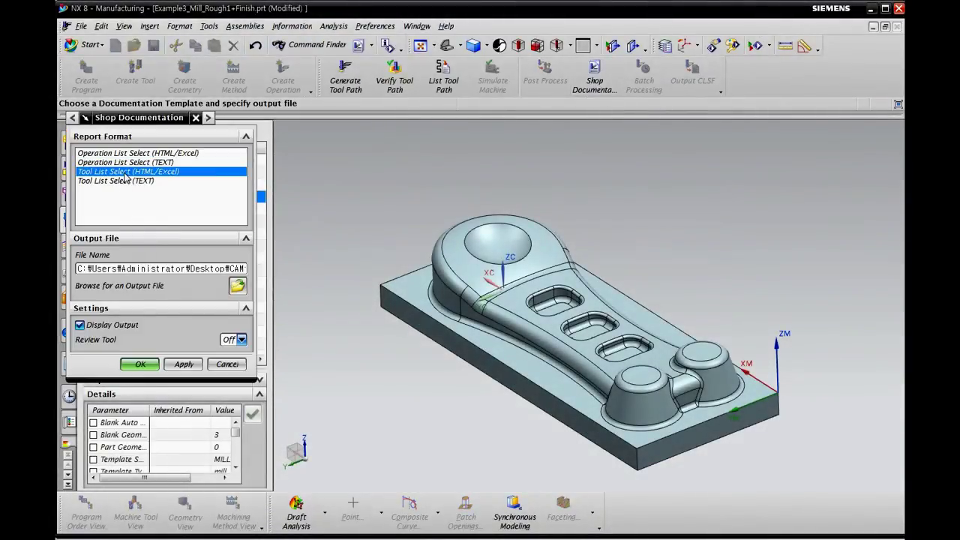
click(140, 364)
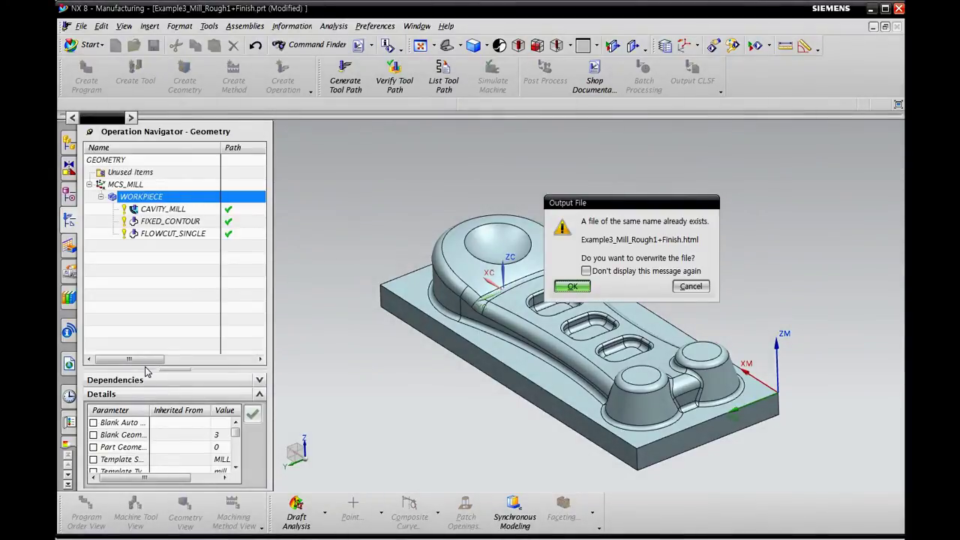
click(573, 287)
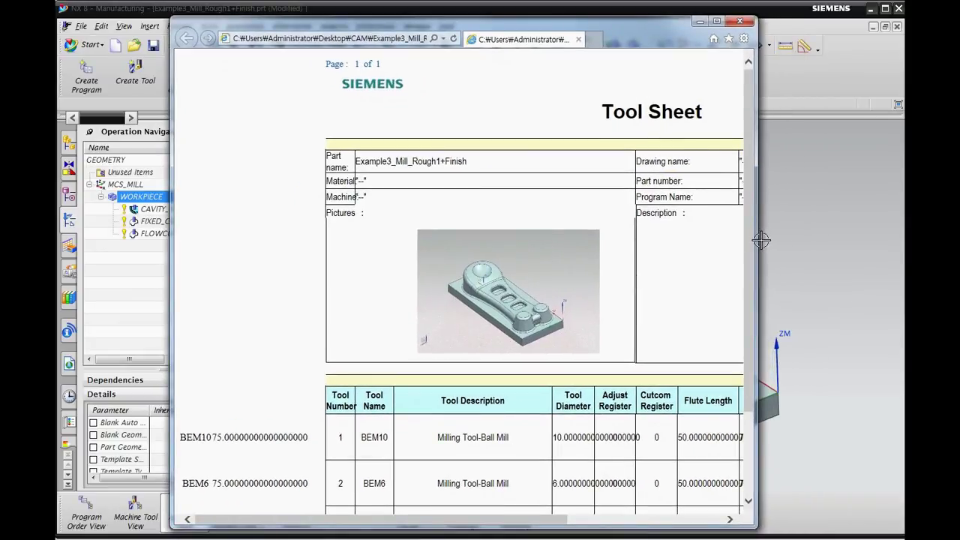
Step: Widen the Tool Sheet window to see all columns, examine the listed tools and their operations, and close the report
drag(757, 240, 904, 240)
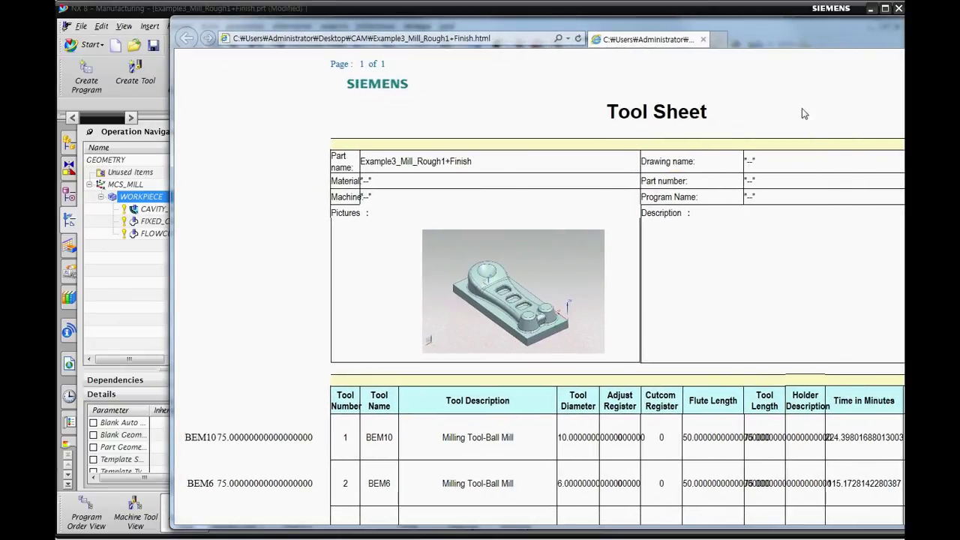
drag(789, 31, 689, 28)
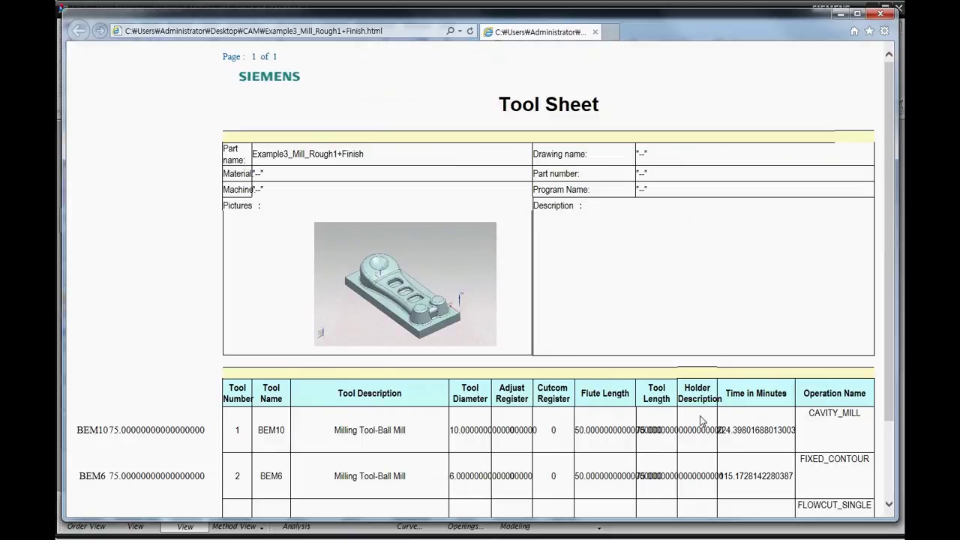
scroll(700, 416, down, 3)
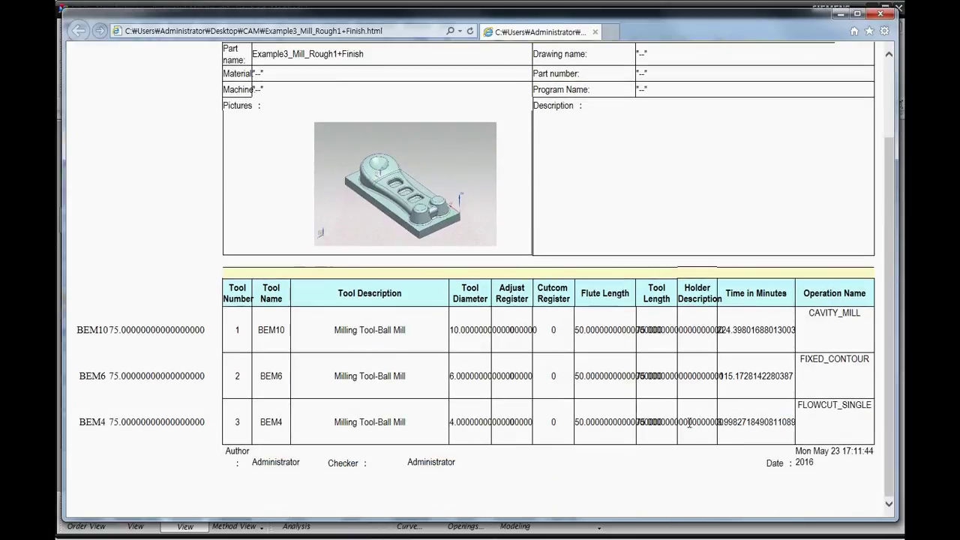
triple_click(78, 321)
click(880, 12)
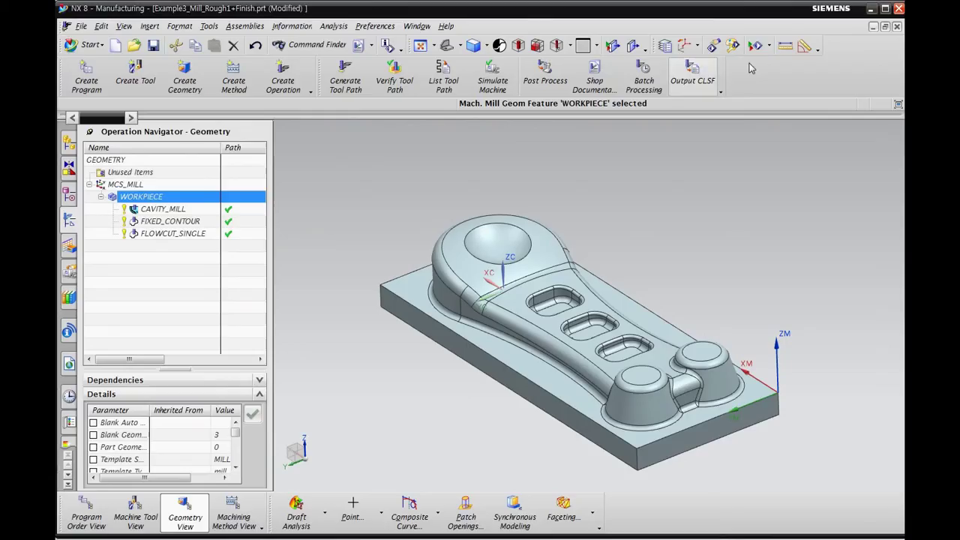
Step: Generate the Operation List Select (TEXT) shop documentation for WORKPIECE
click(594, 79)
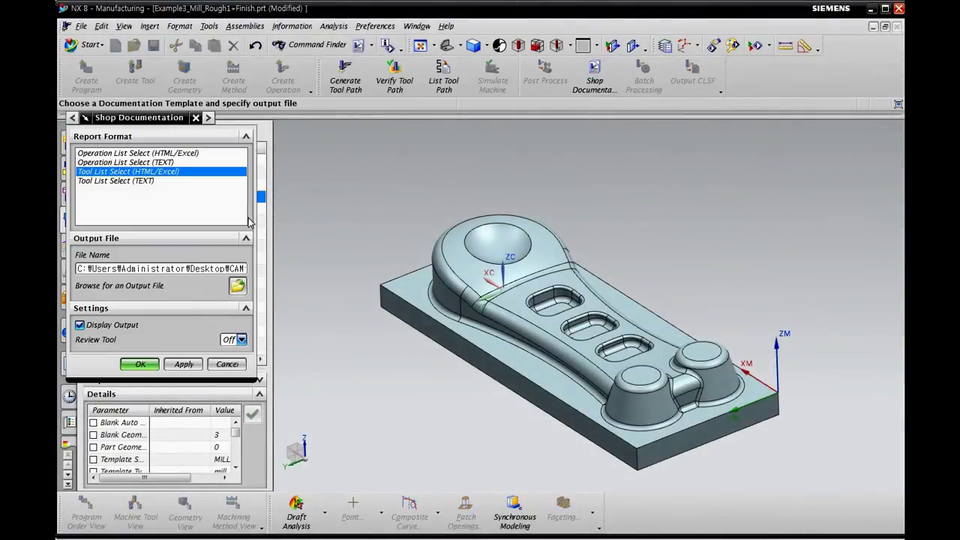
click(142, 153)
click(140, 364)
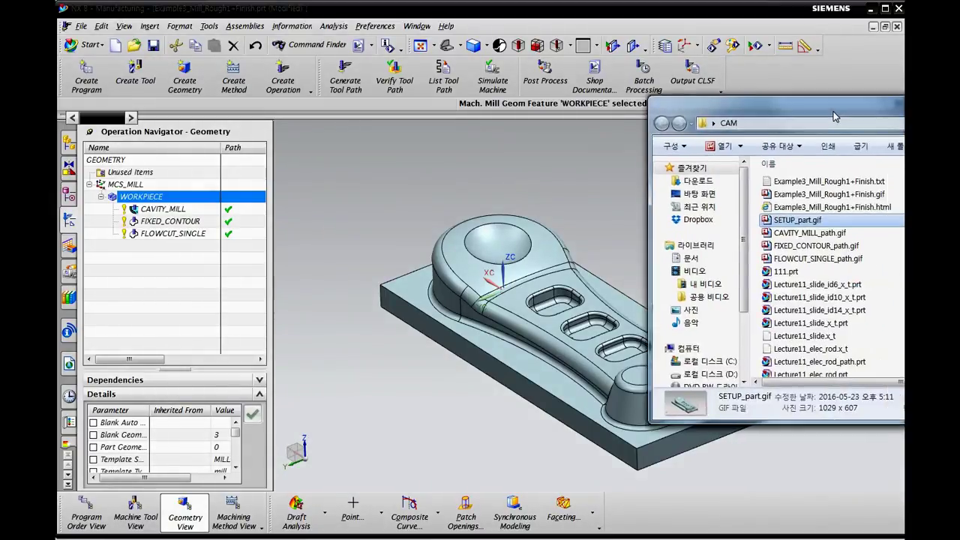
Step: Open Example3_Mill_Rough1+Finish.txt from the CAM folder, examine its operation names, descriptions and tool names, and close it
click(757, 180)
double_click(758, 180)
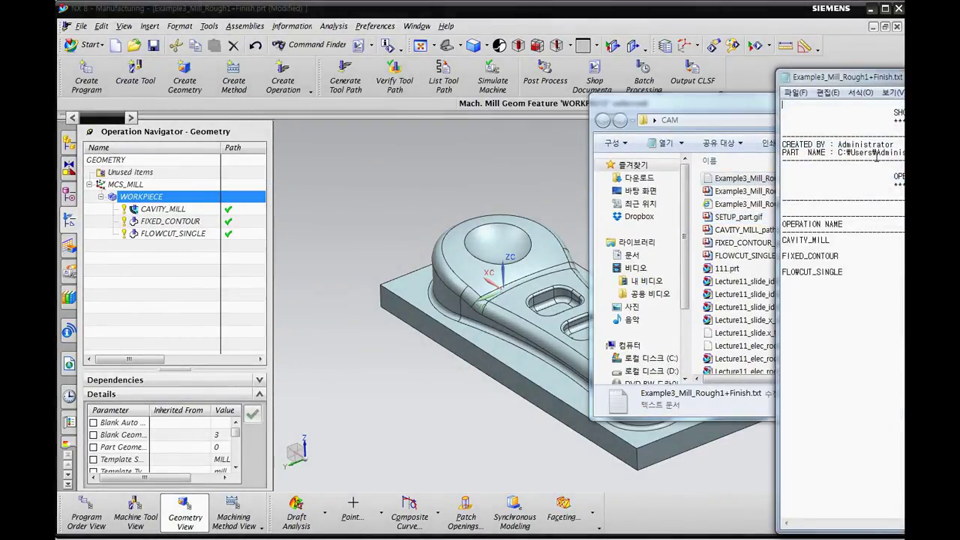
drag(885, 75, 541, 53)
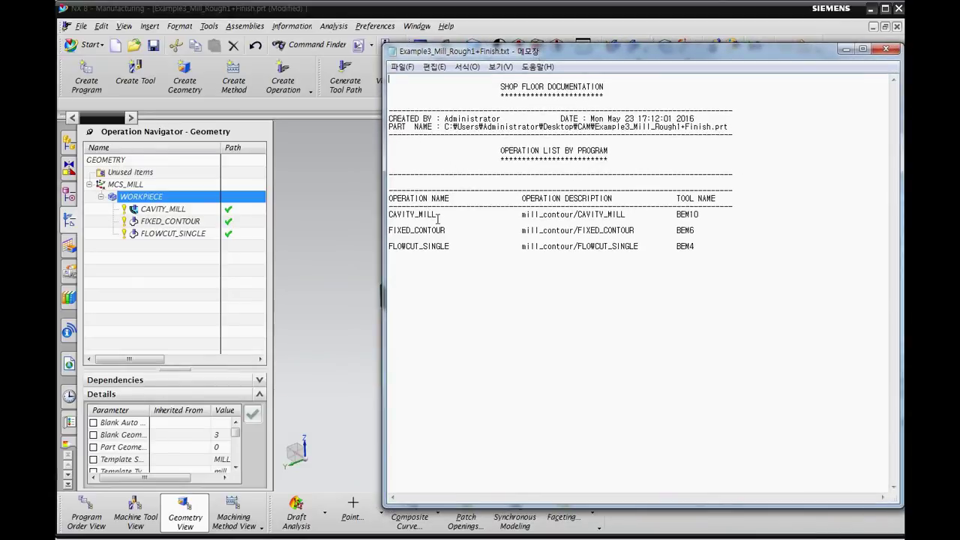
drag(715, 263, 420, 84)
click(673, 198)
click(887, 51)
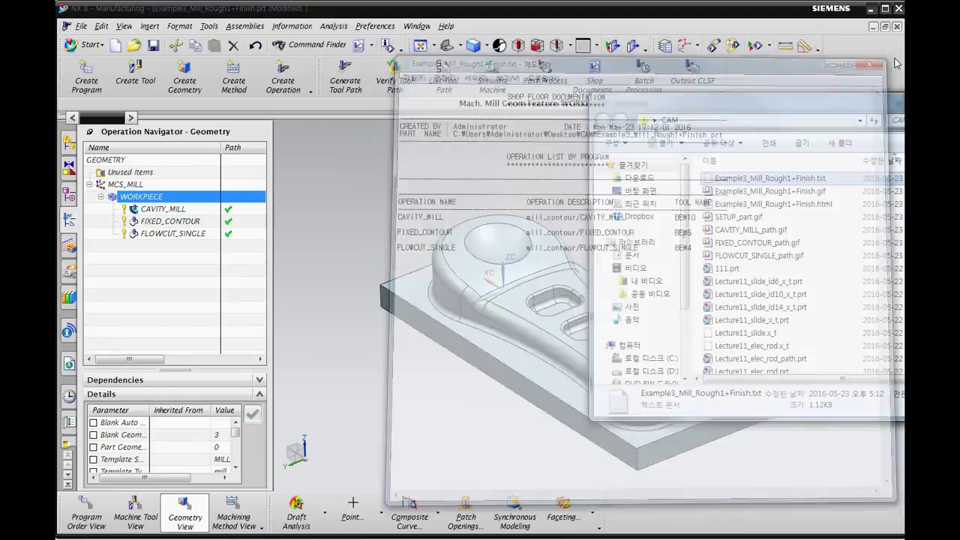
key(alt+F4)
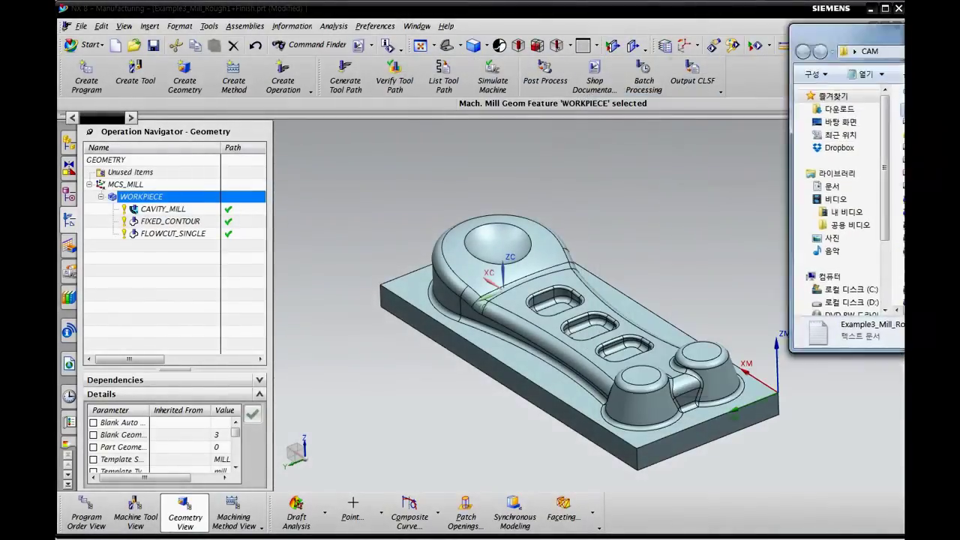